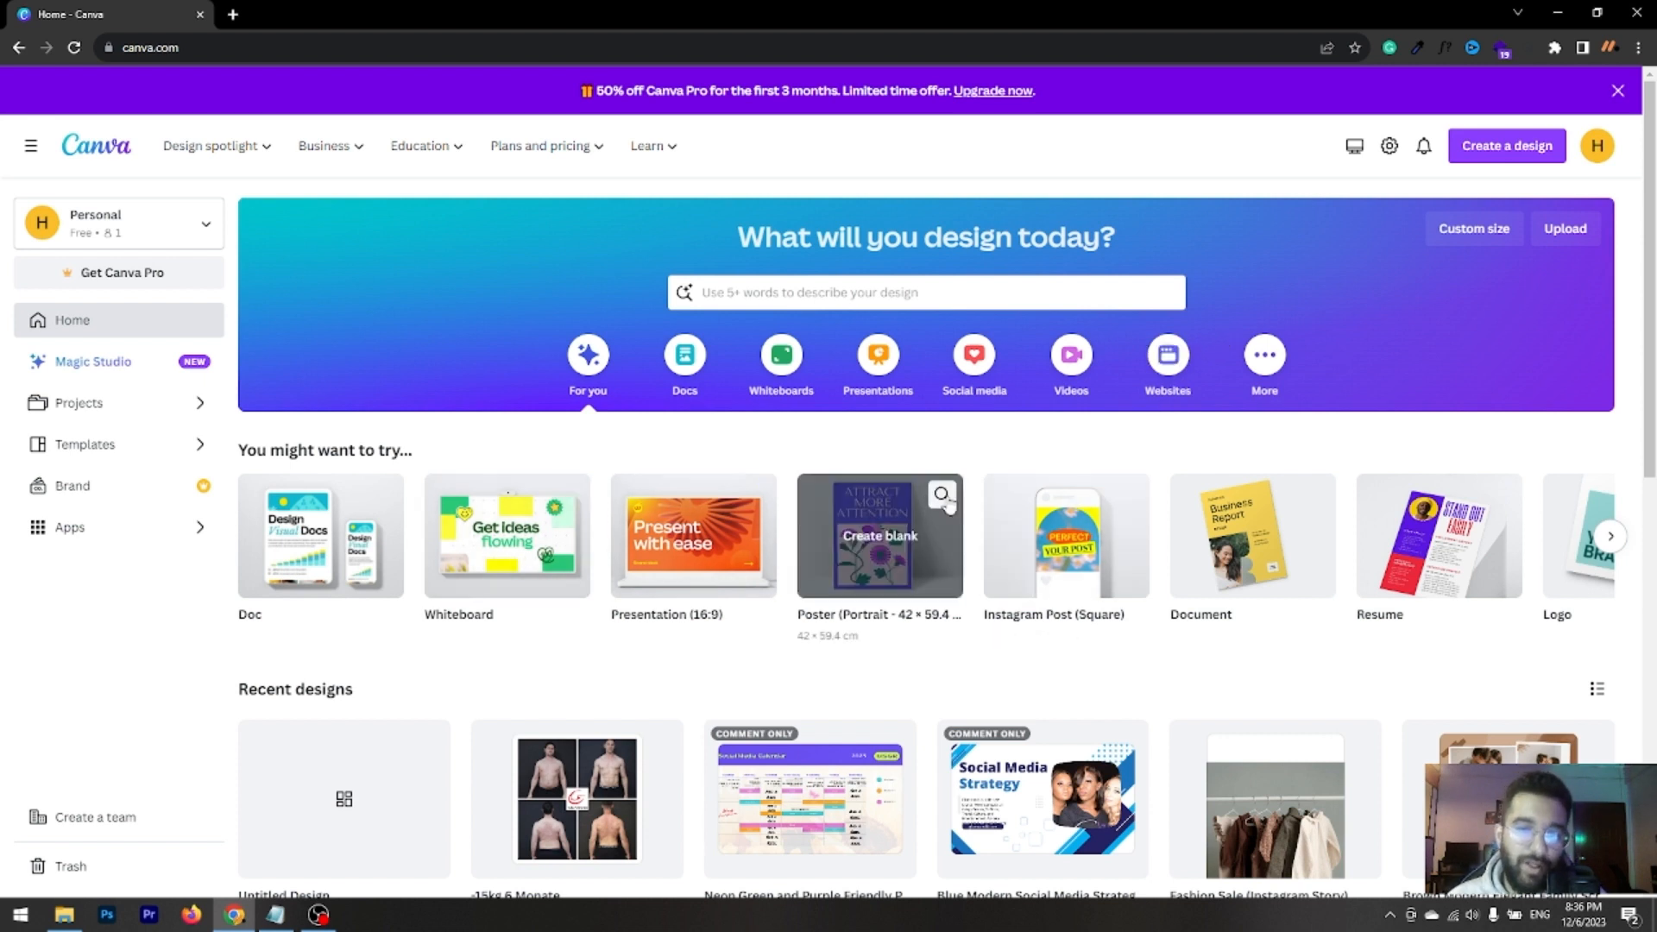
Create a blank Instagram Post (Square) design and apply the recently used WARDIERE car rental template
mouse_move(1113, 537)
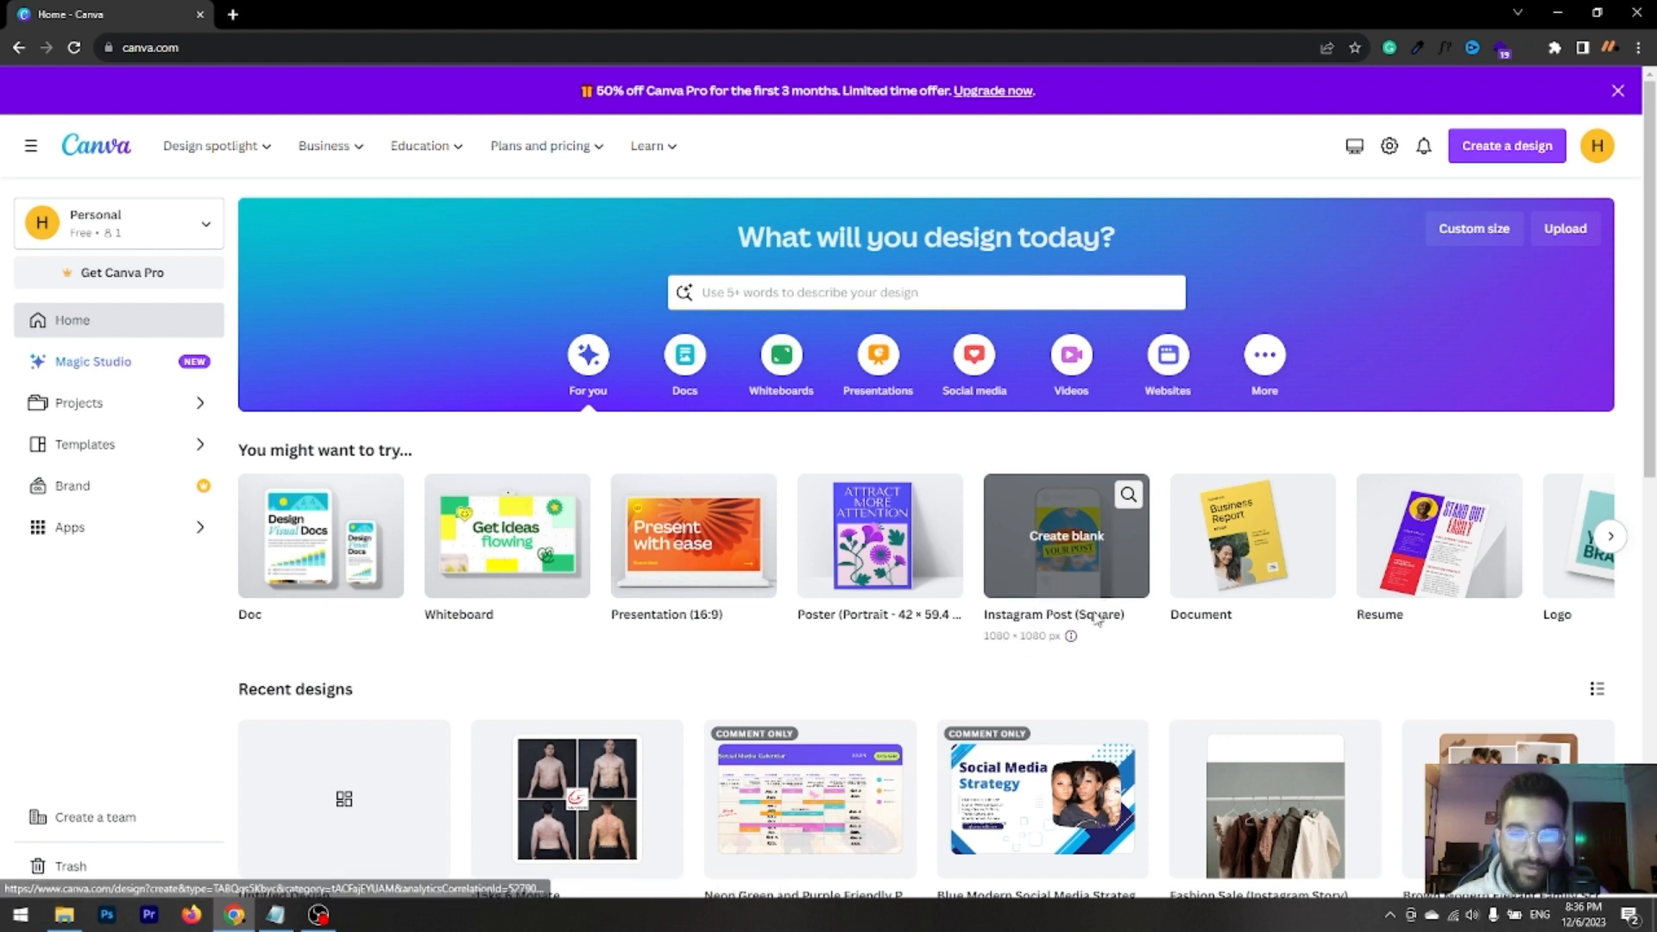
left_click(1088, 565)
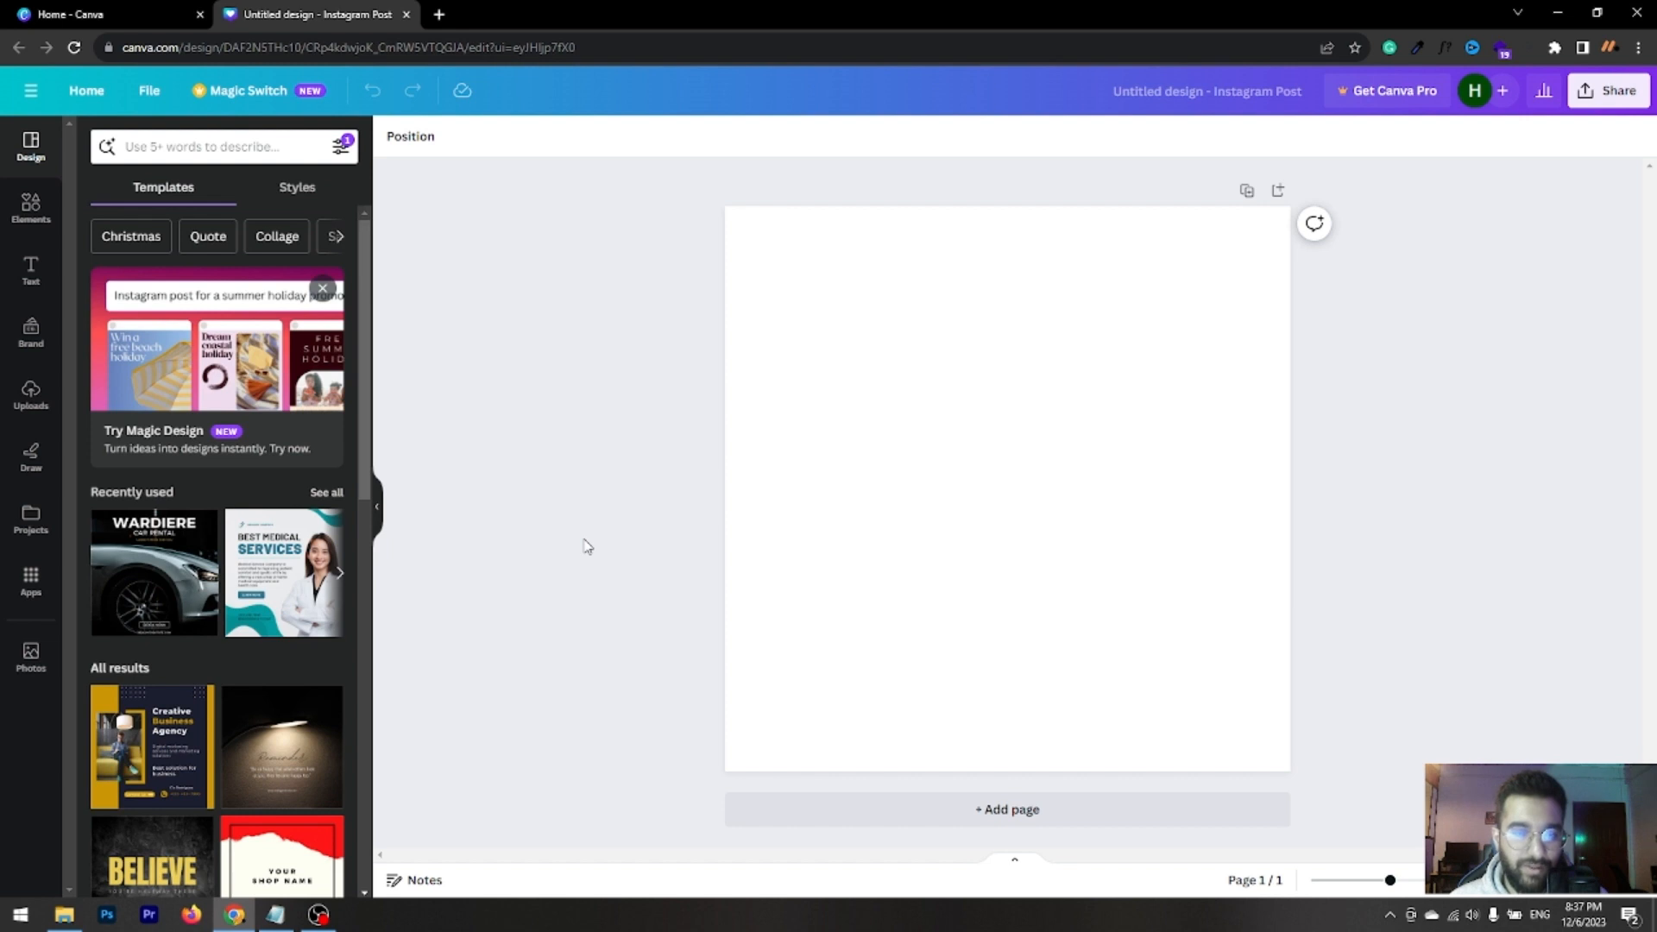
left_click(178, 576)
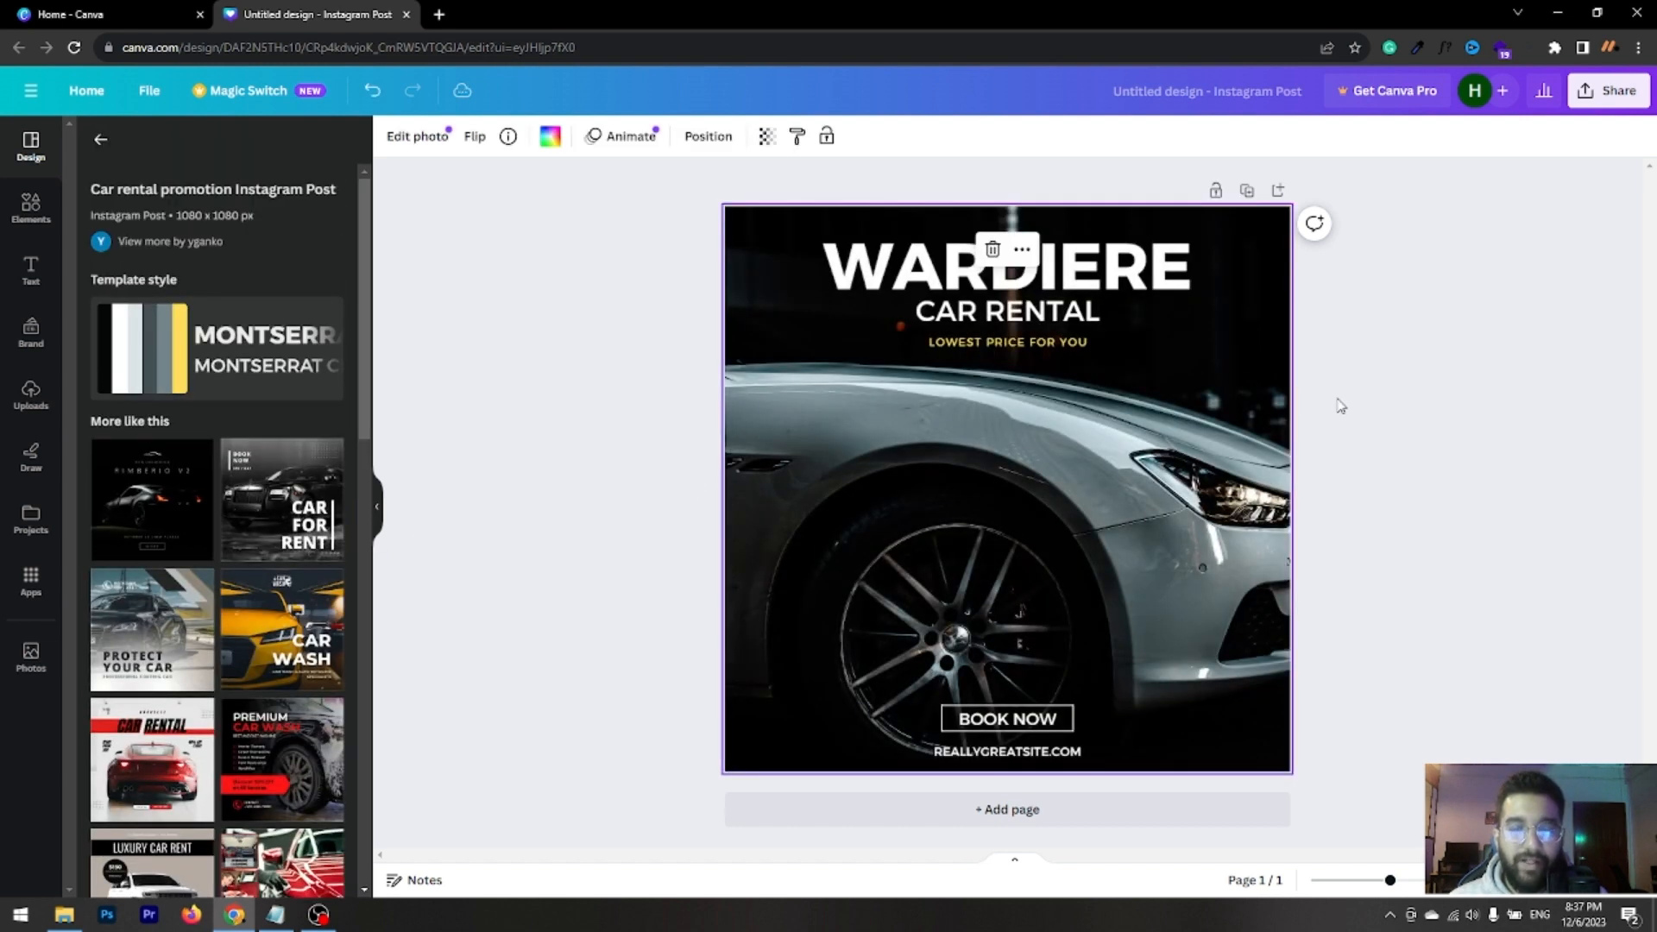
left_click(1481, 472)
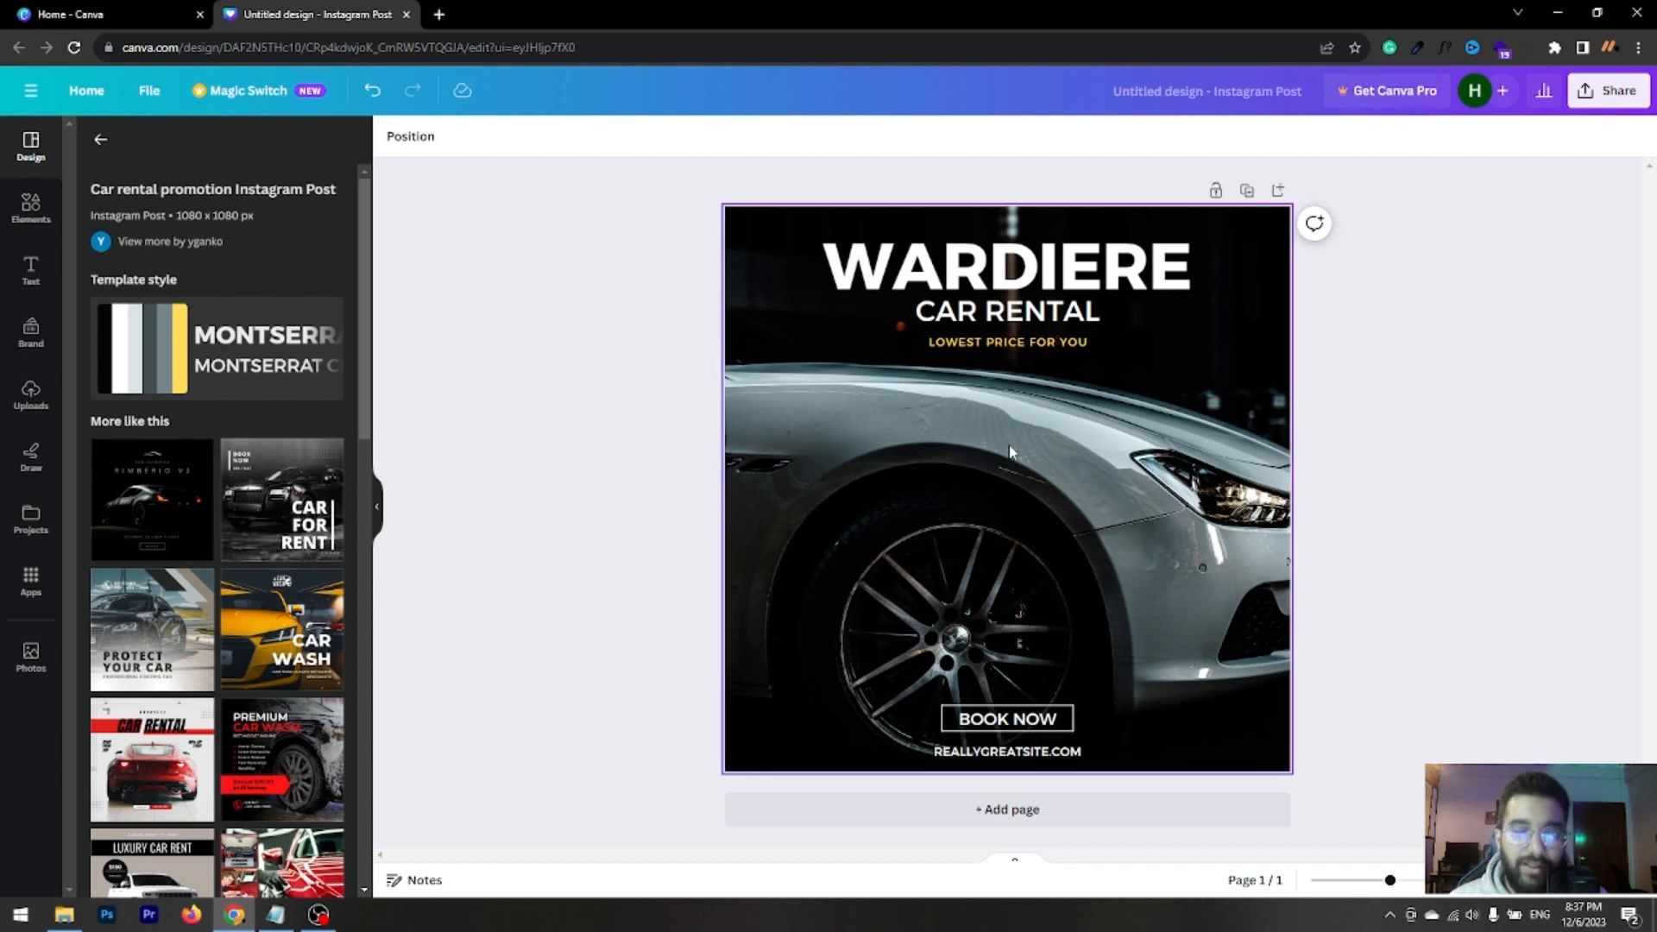
Examine the template's tagline, WARDIERE title and CAR RENTAL subtitle as separate text elements
left_click(1041, 345)
left_click(1498, 345)
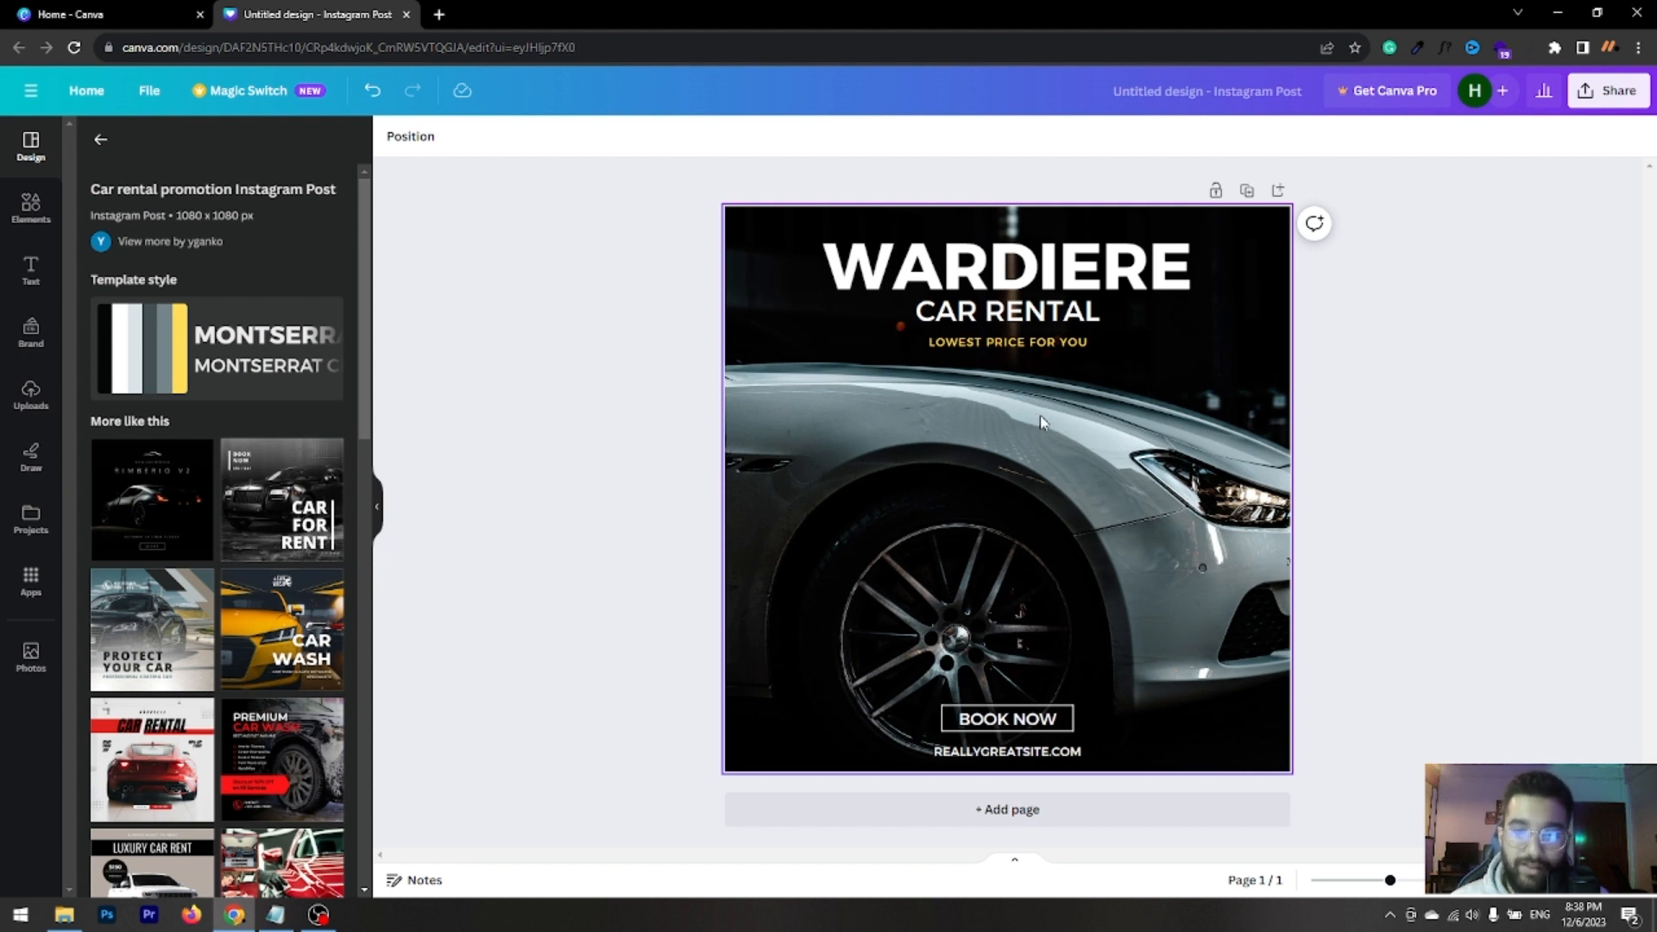
left_click(1011, 271)
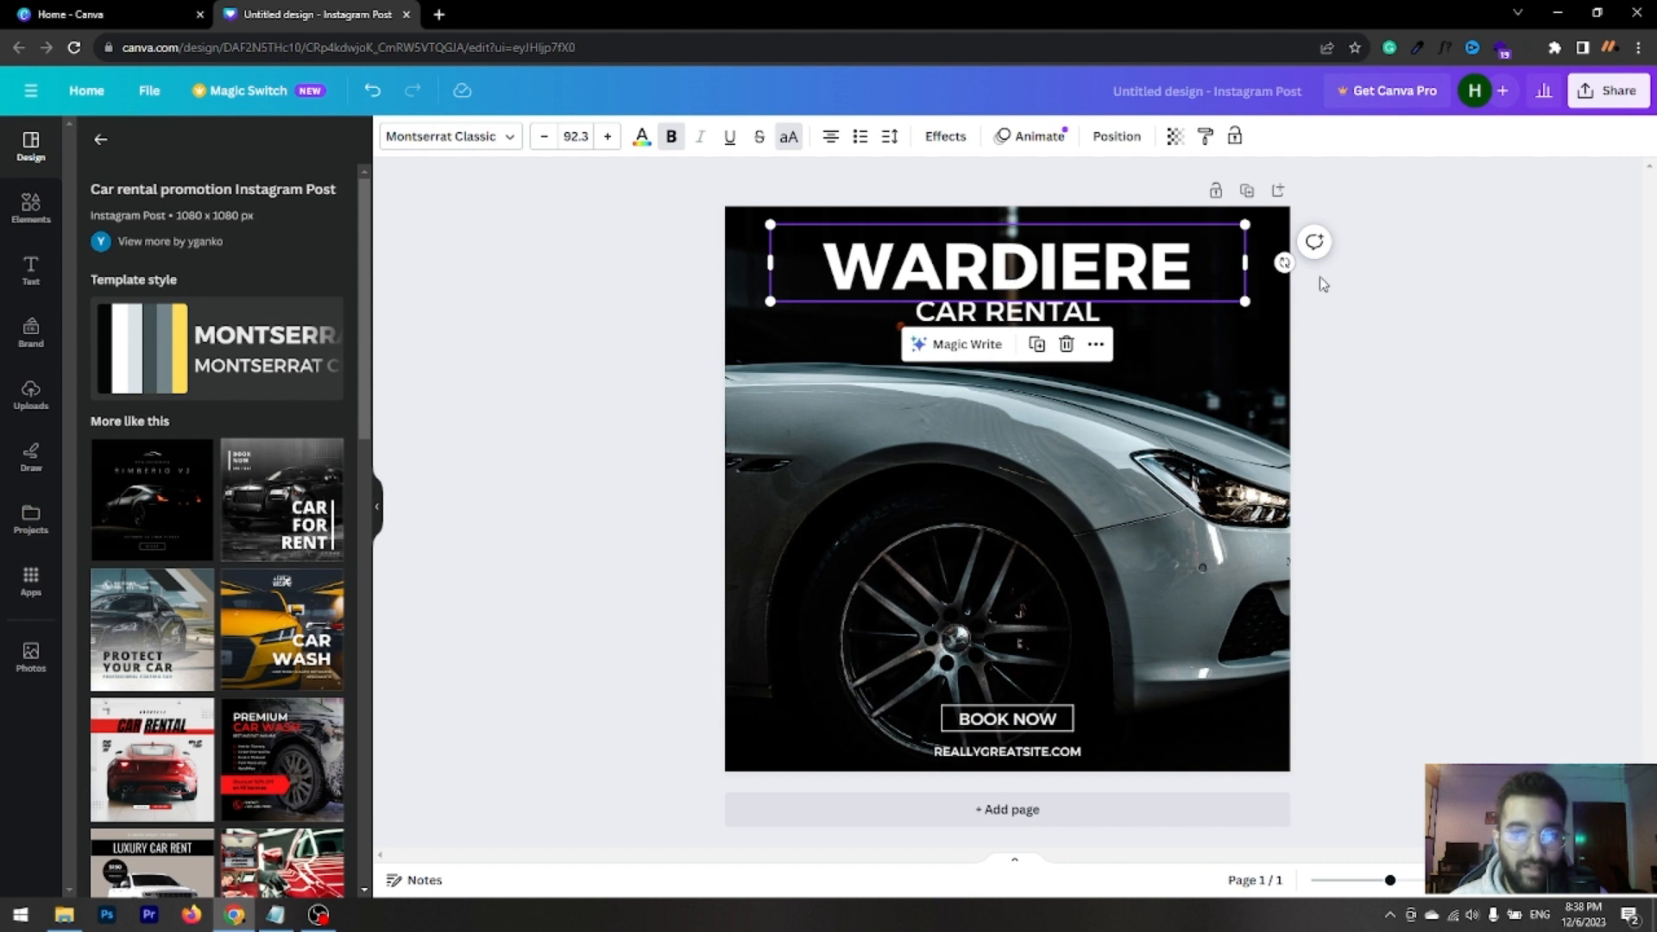
left_click(1587, 416)
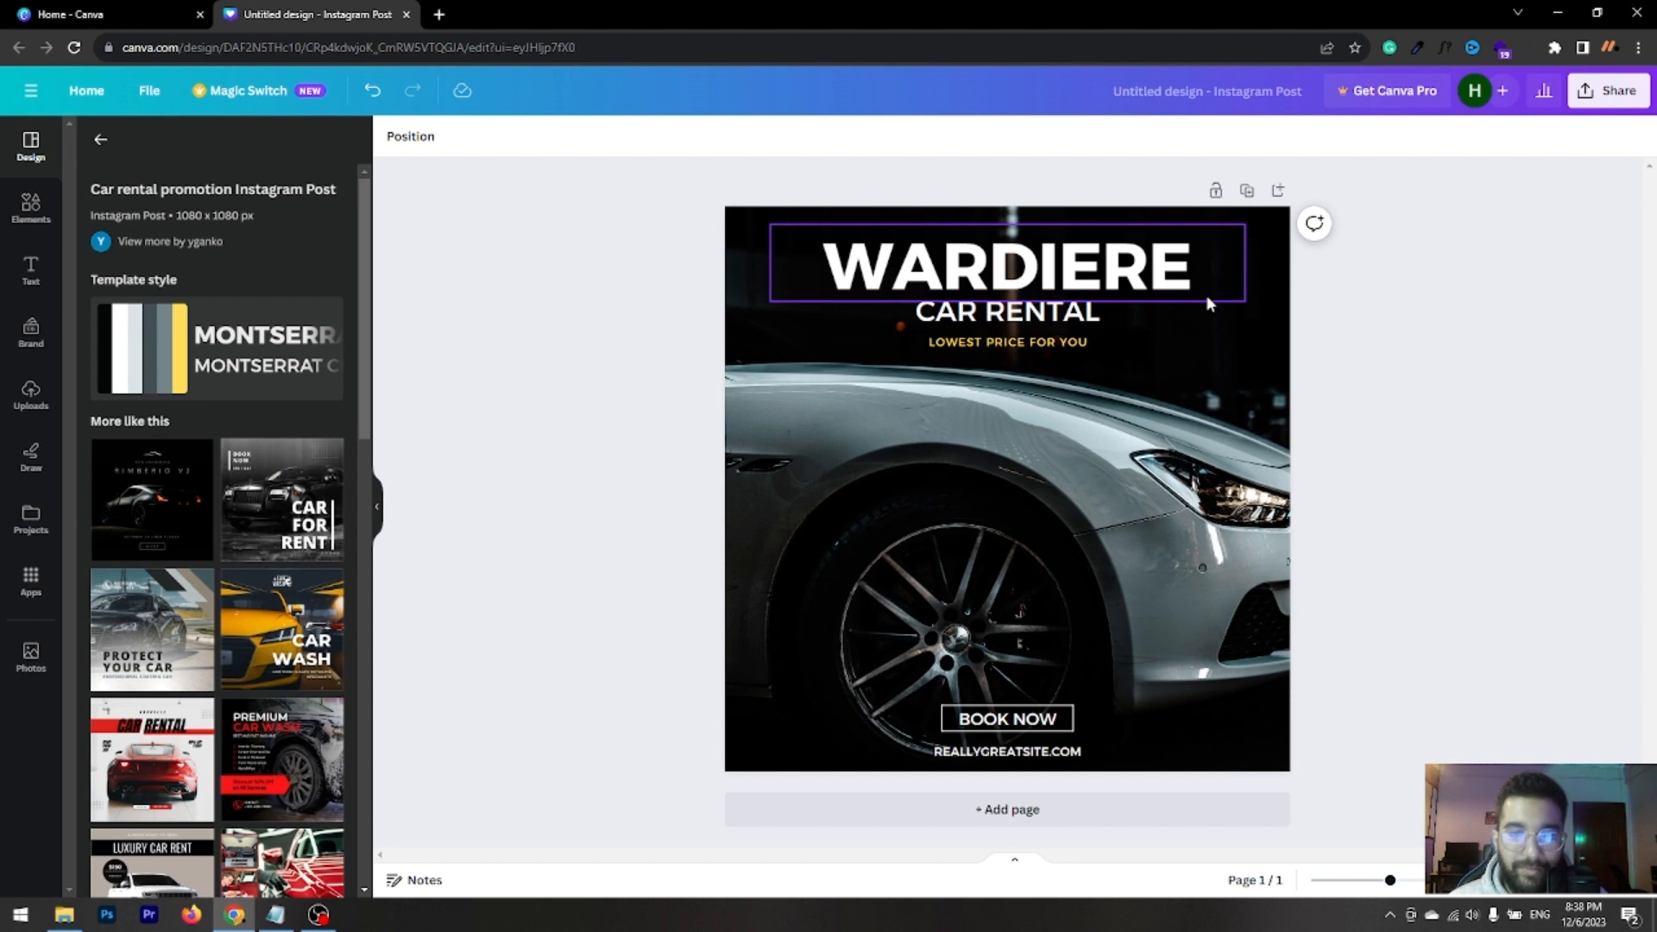
left_click(1148, 288)
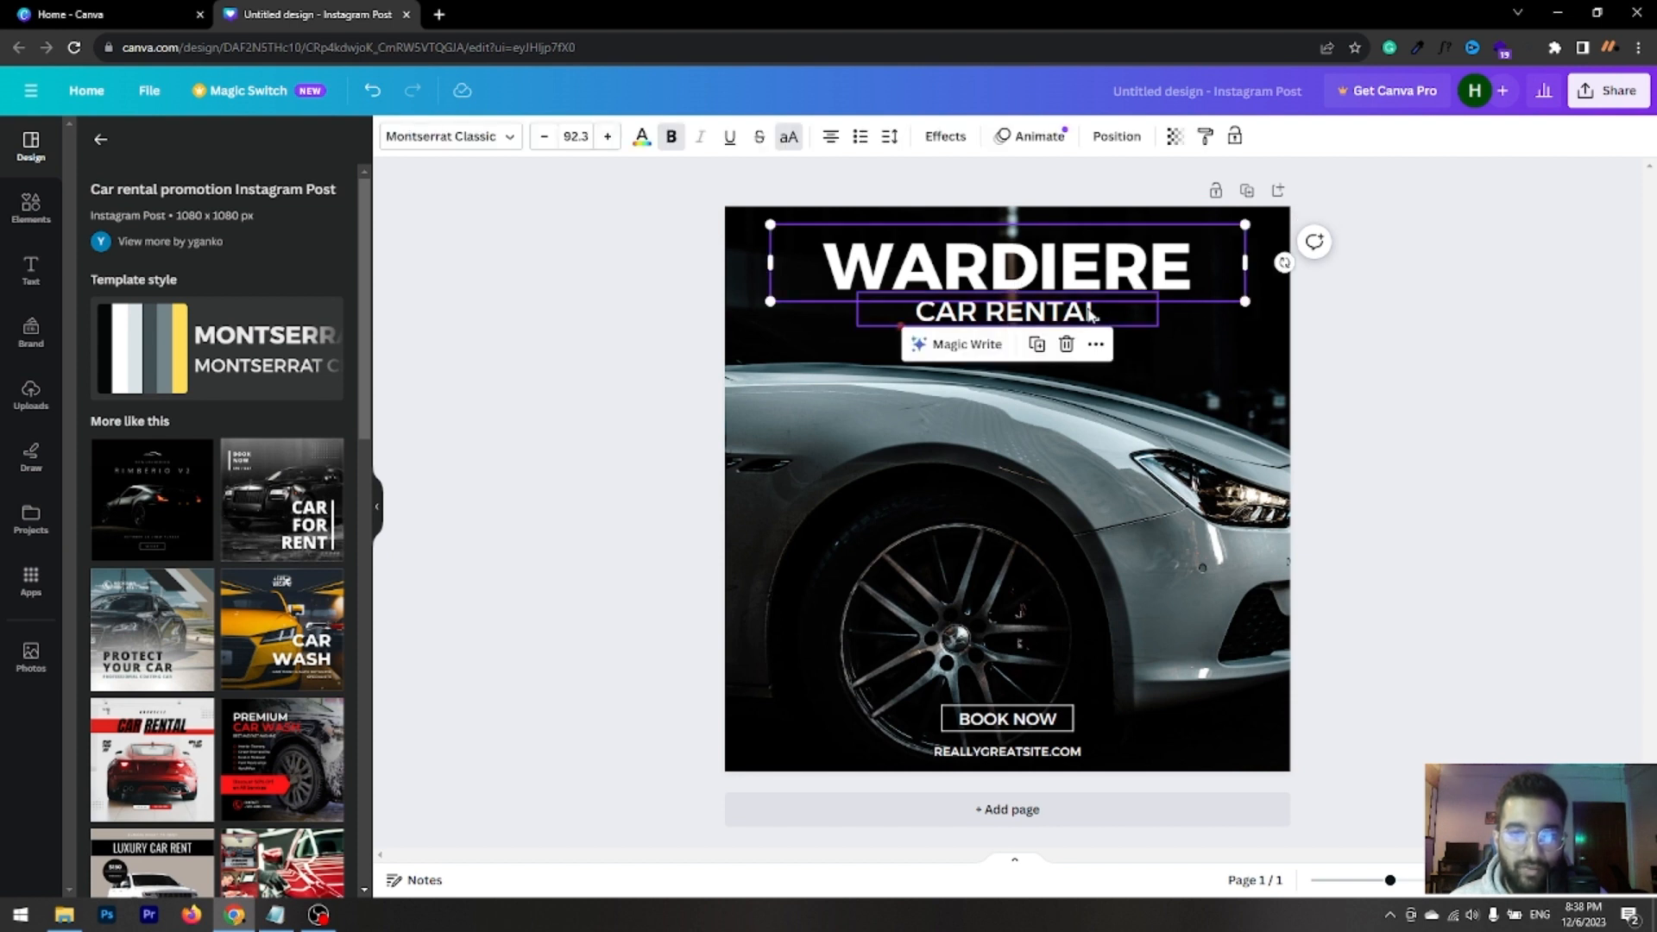
left_click(1093, 316)
Delete the yellow "LOWEST PRICE FOR YOU" tagline and undo the deletion
left_click(1070, 344)
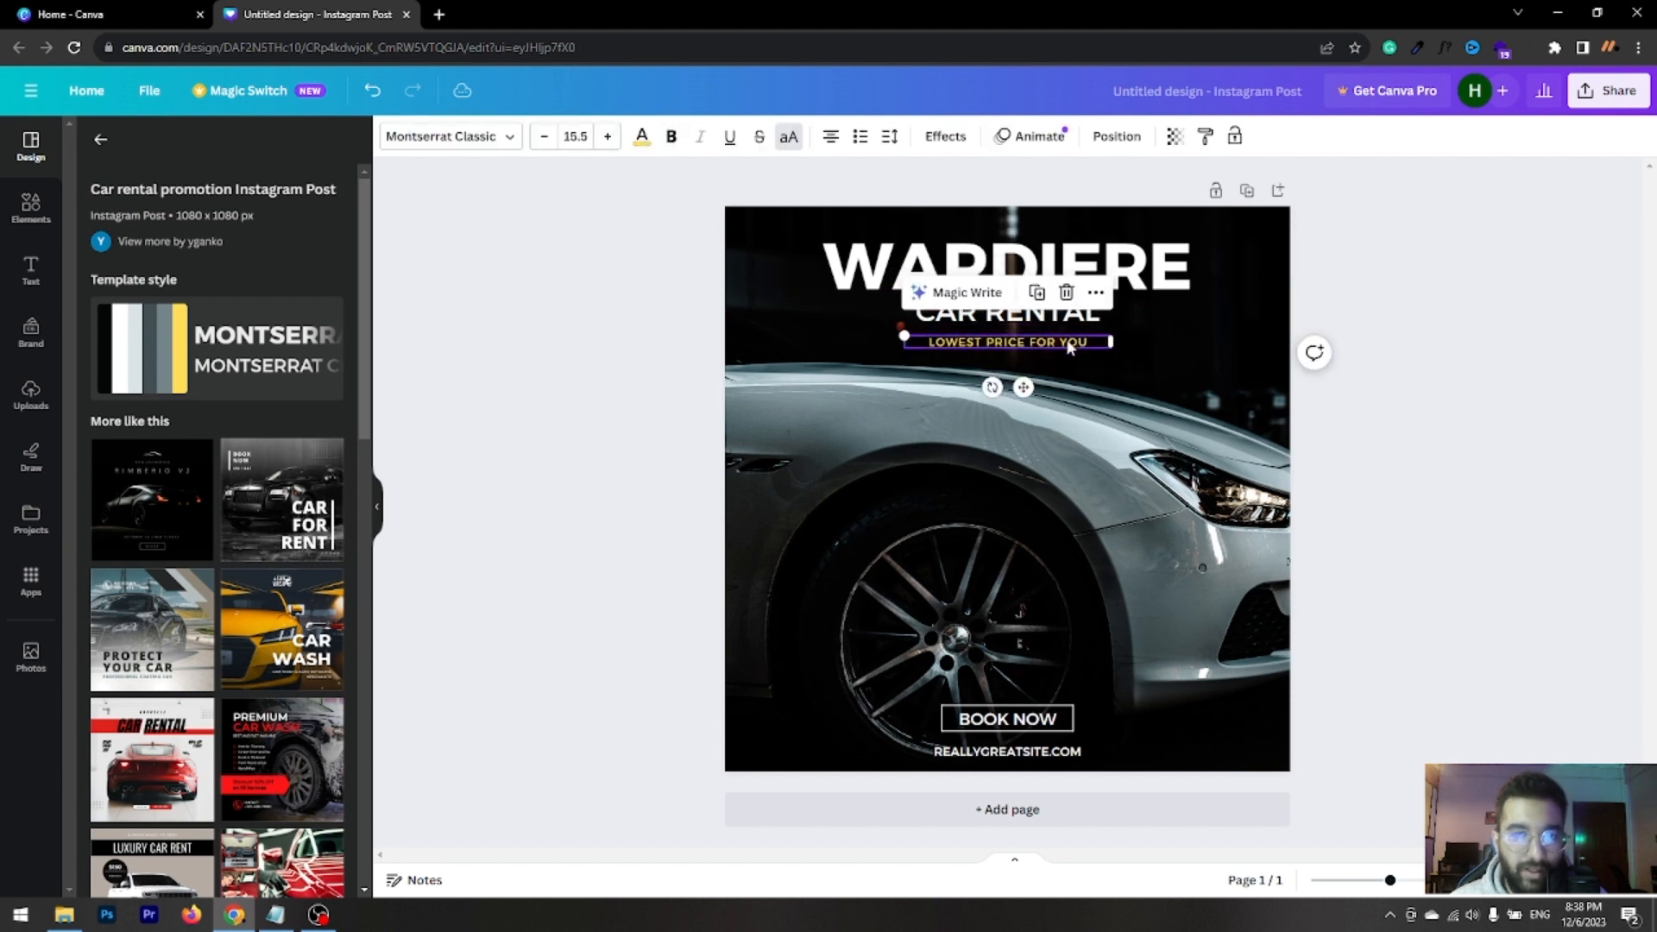
key("Delete")
left_click(1075, 285)
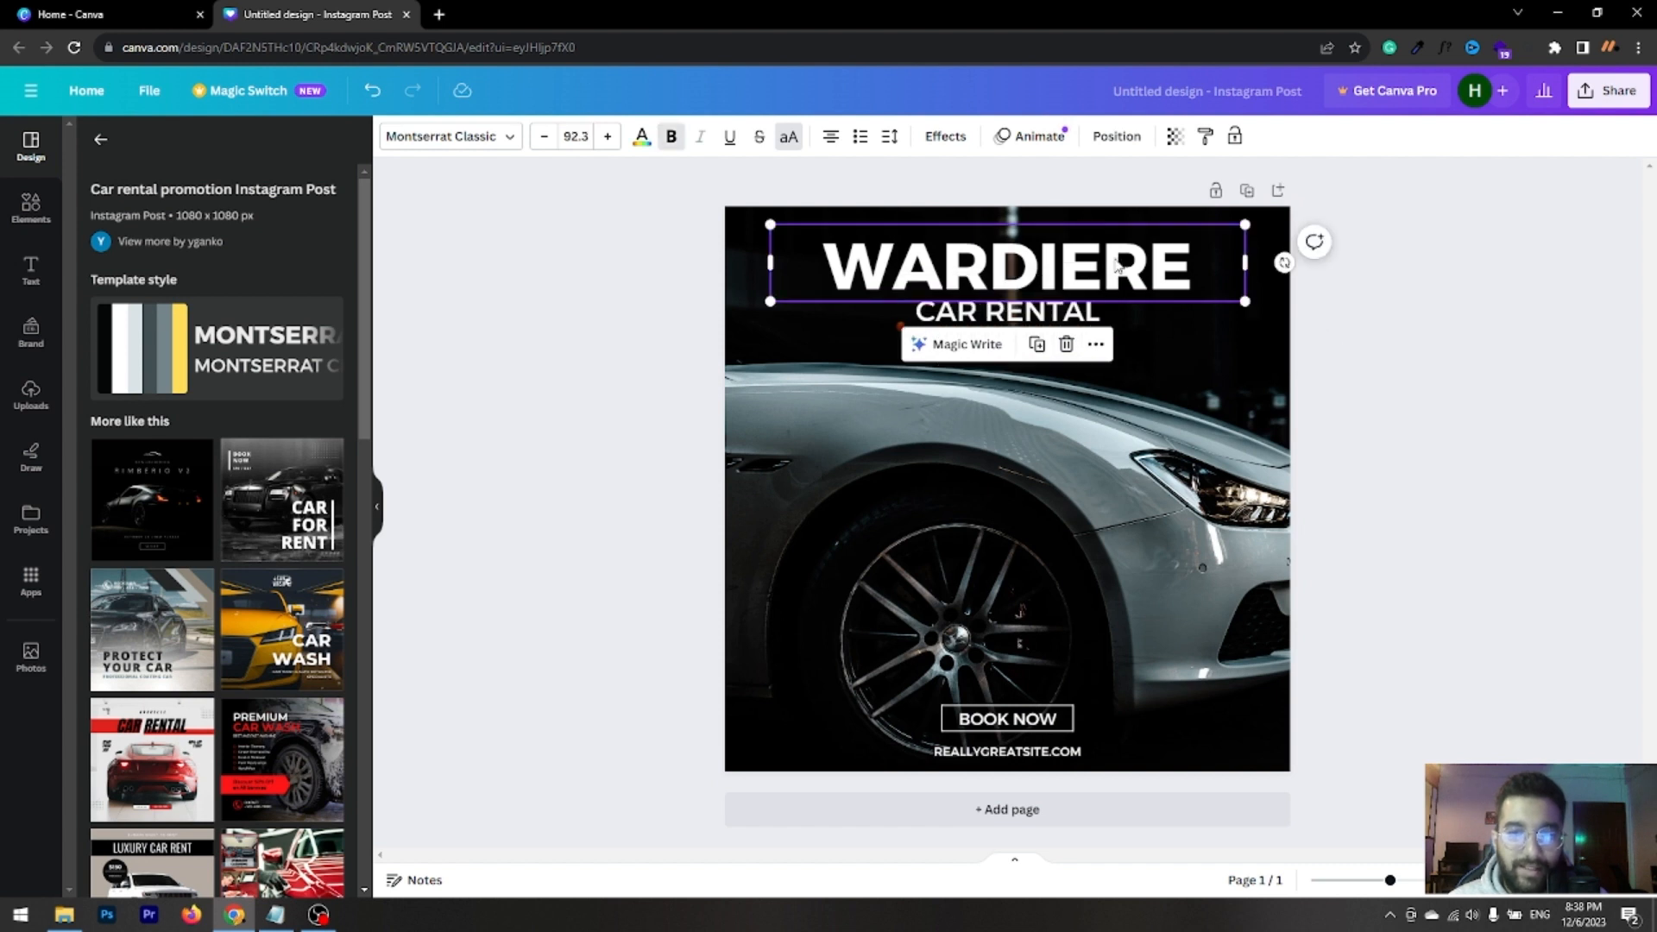
left_click(1069, 313)
key("ctrl+z")
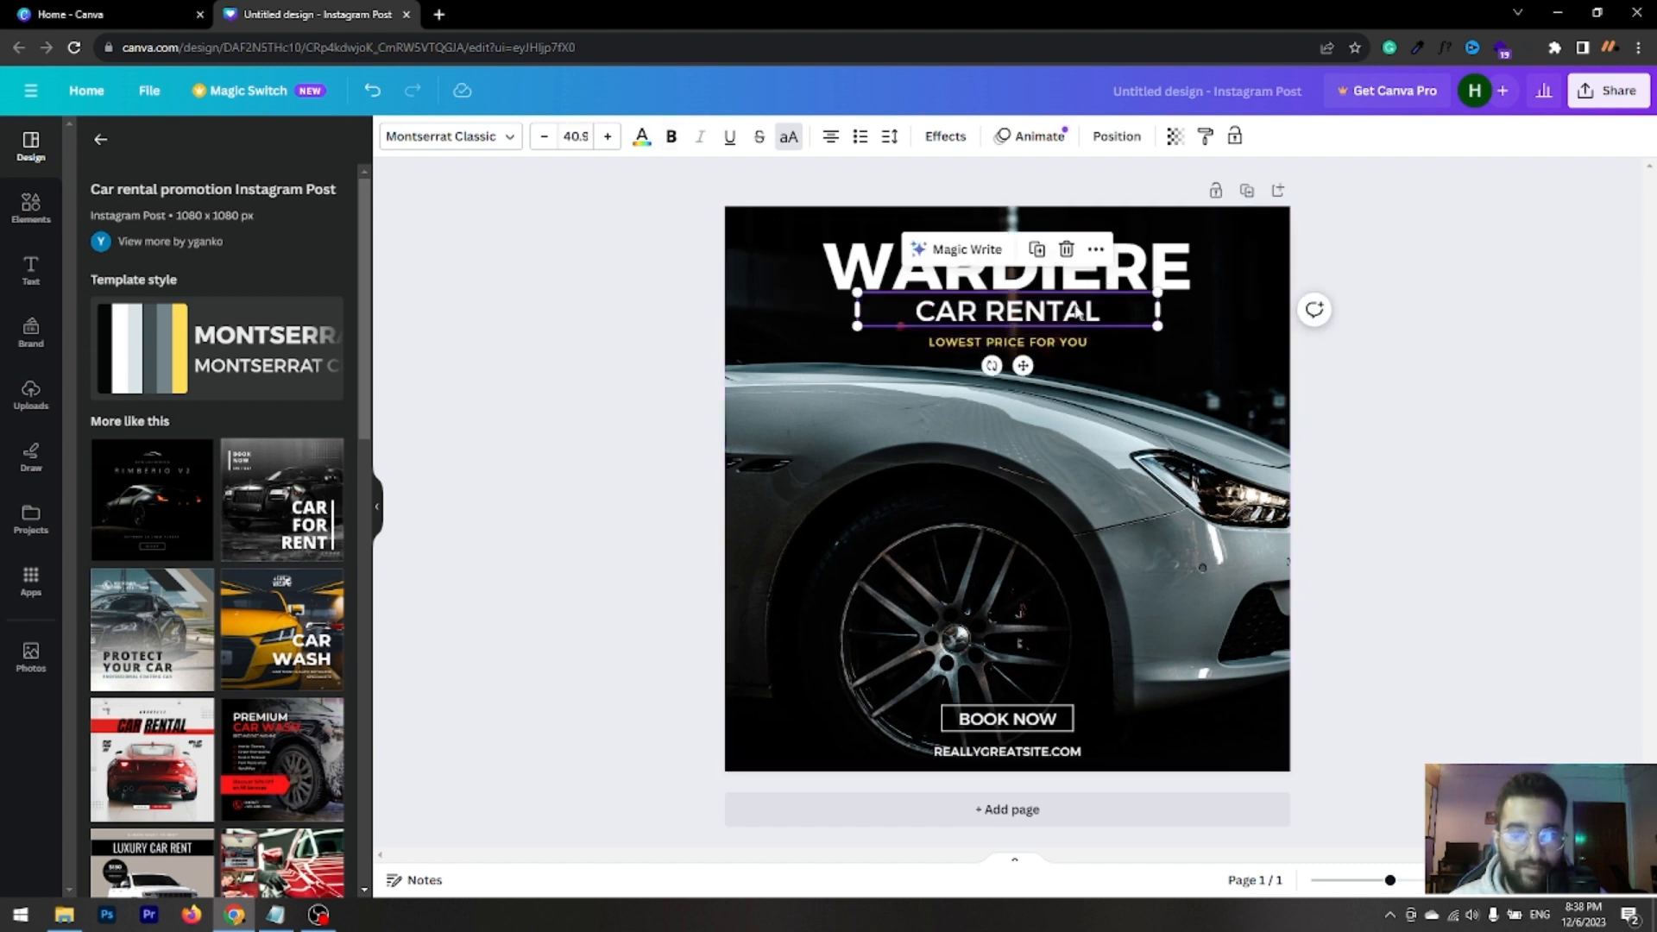
Review the text hierarchy from the WARDIERE title through the CAR RENTAL subtitle to the yellow tagline
left_click(1166, 745)
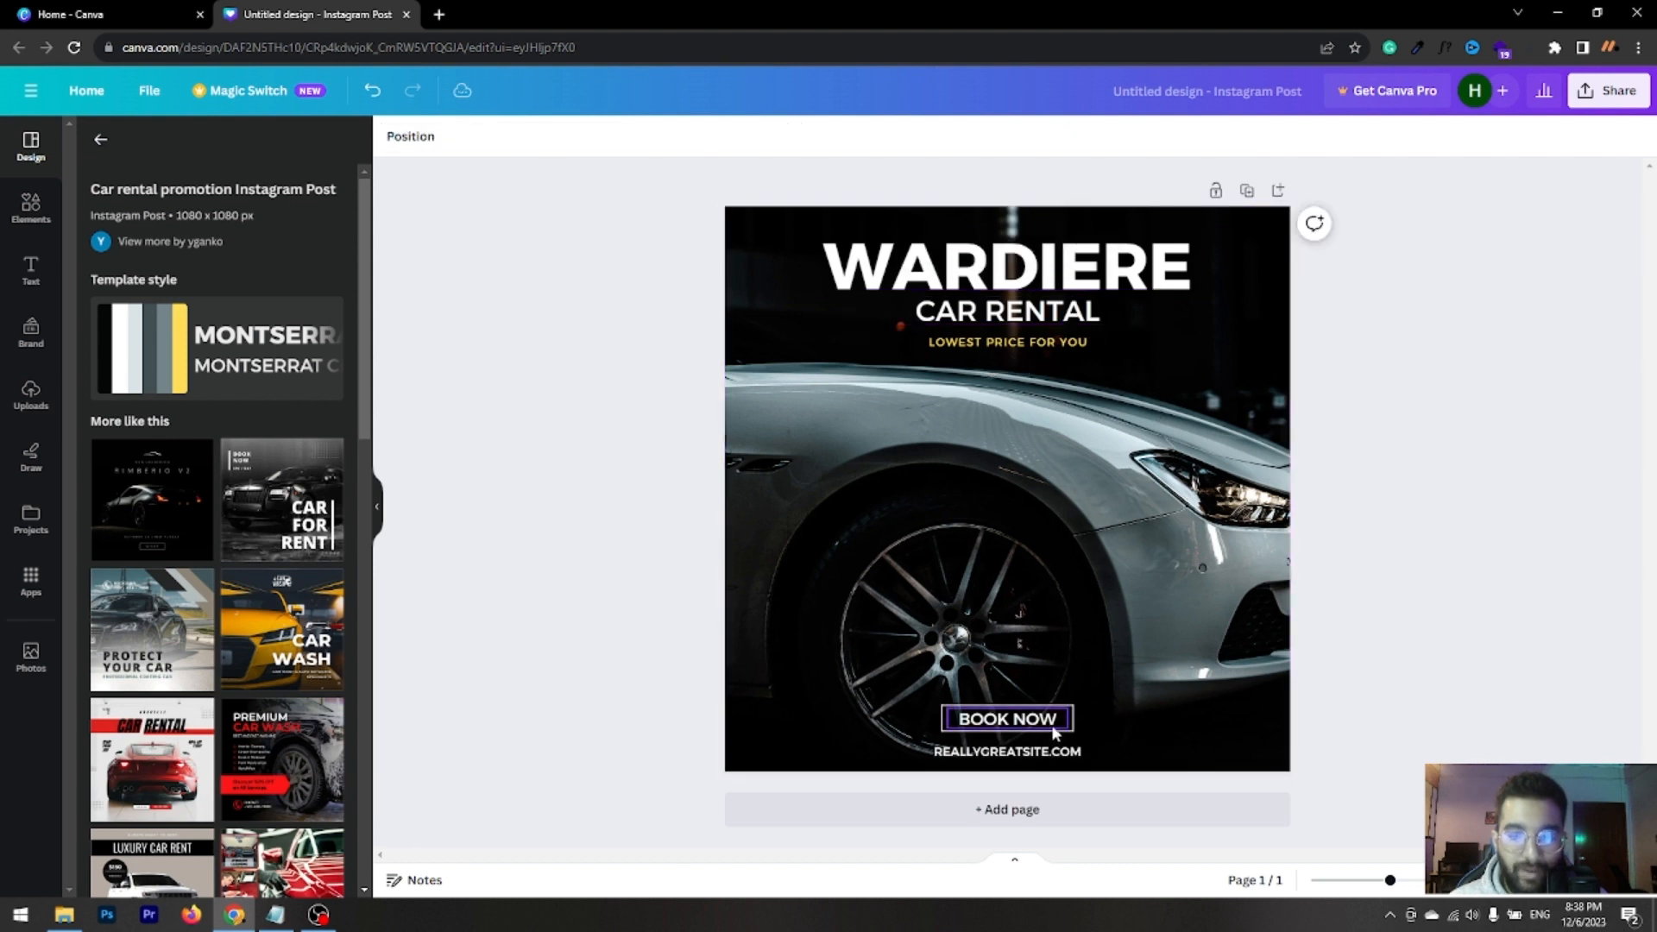
left_click(1004, 274)
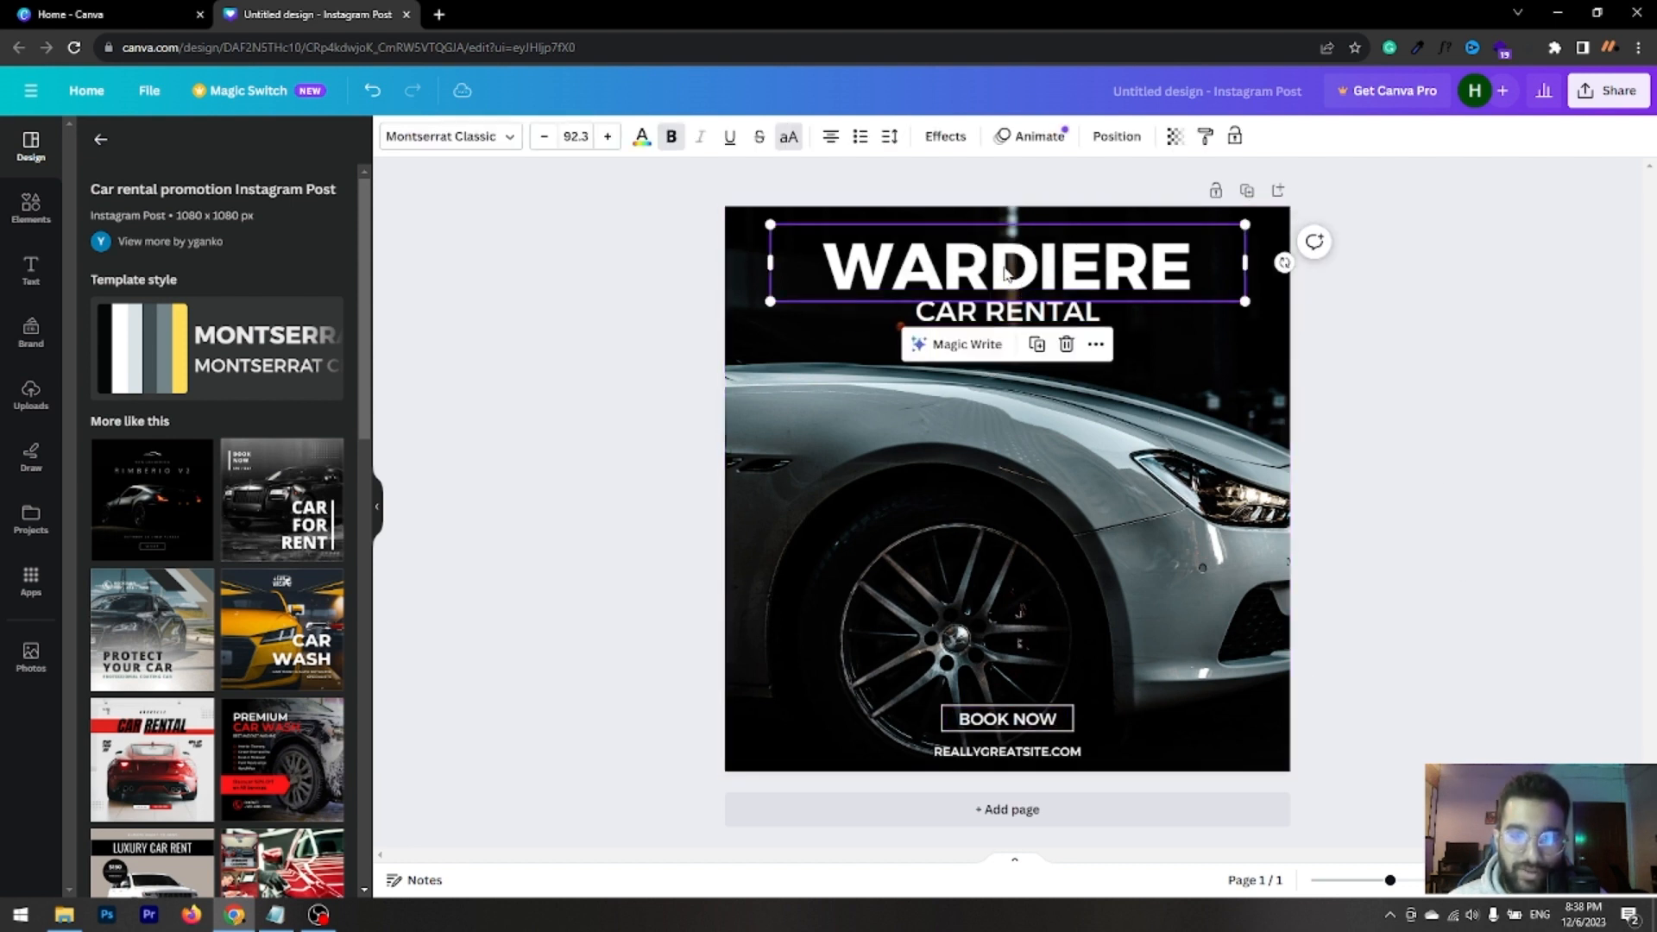
left_click(1071, 323)
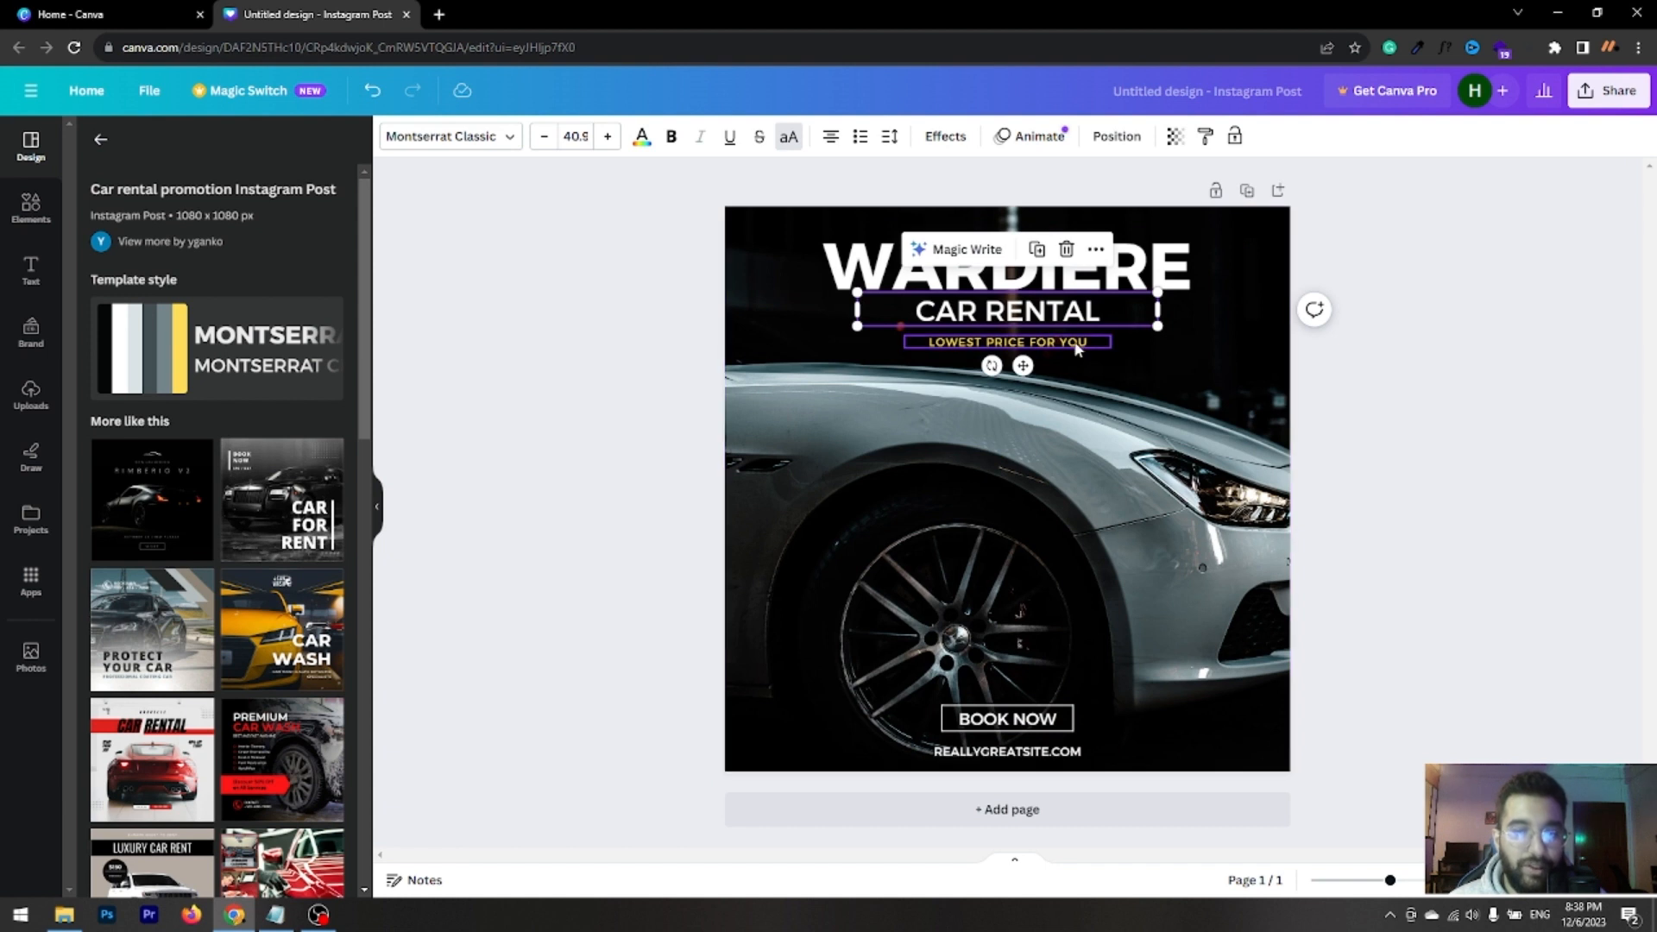
left_click(1079, 343)
left_click(1387, 452)
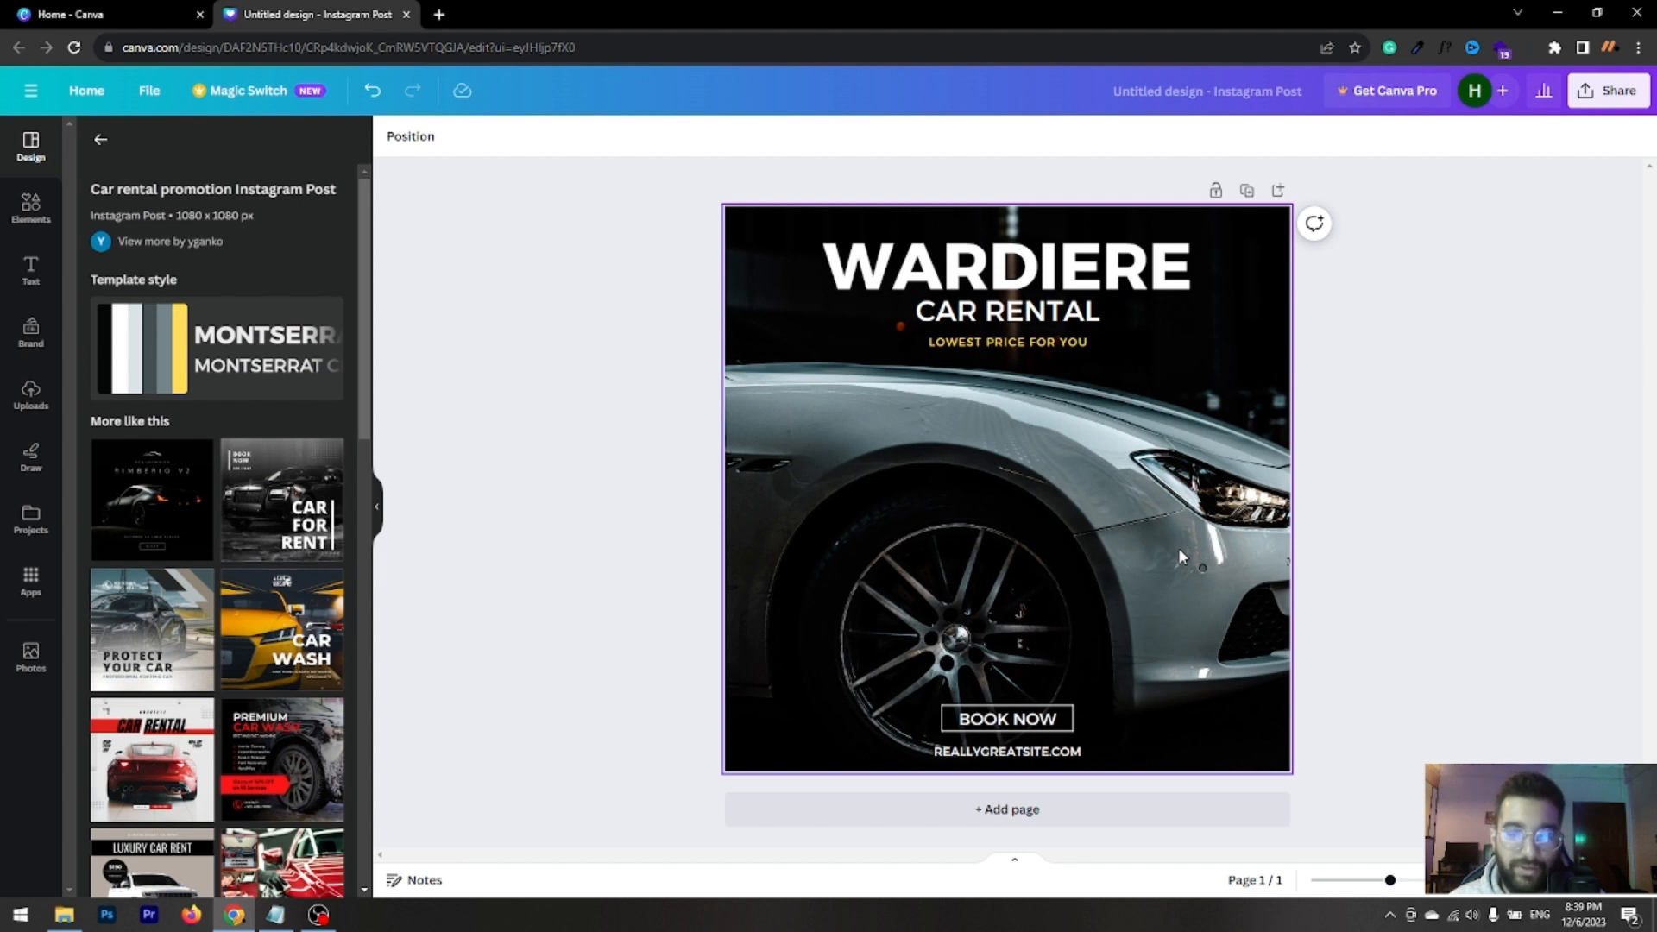
Replace the design with the dark "CAR FOR RENT" template and delete its reallygreatsite.com text line
left_click(254, 508)
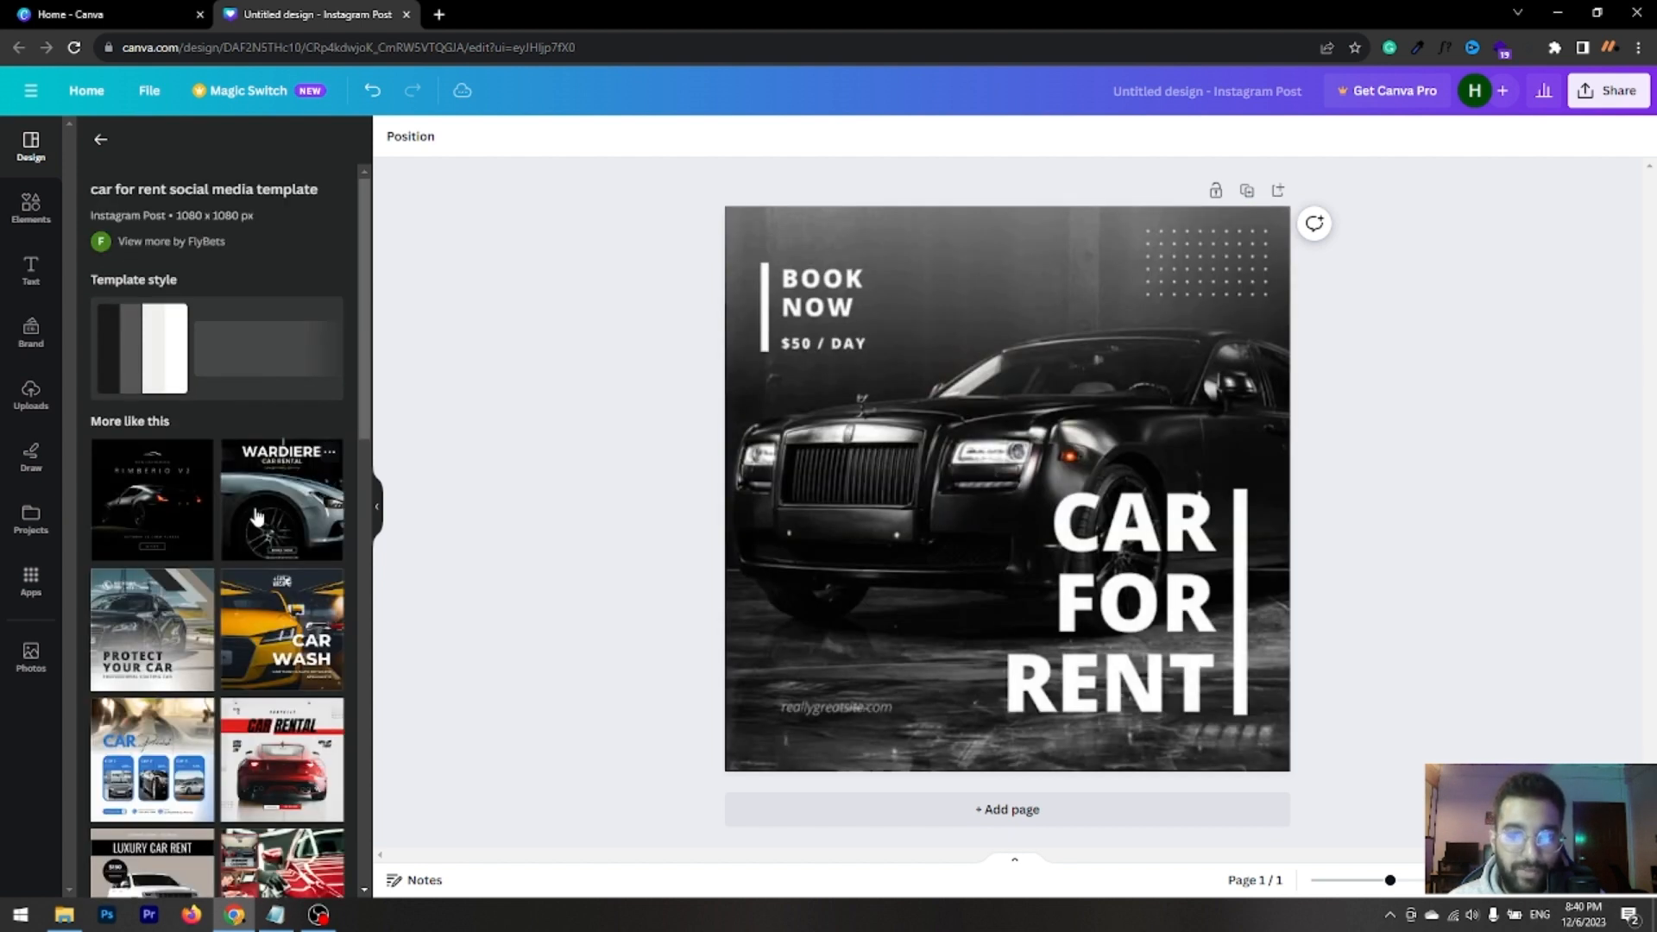
left_click(803, 380)
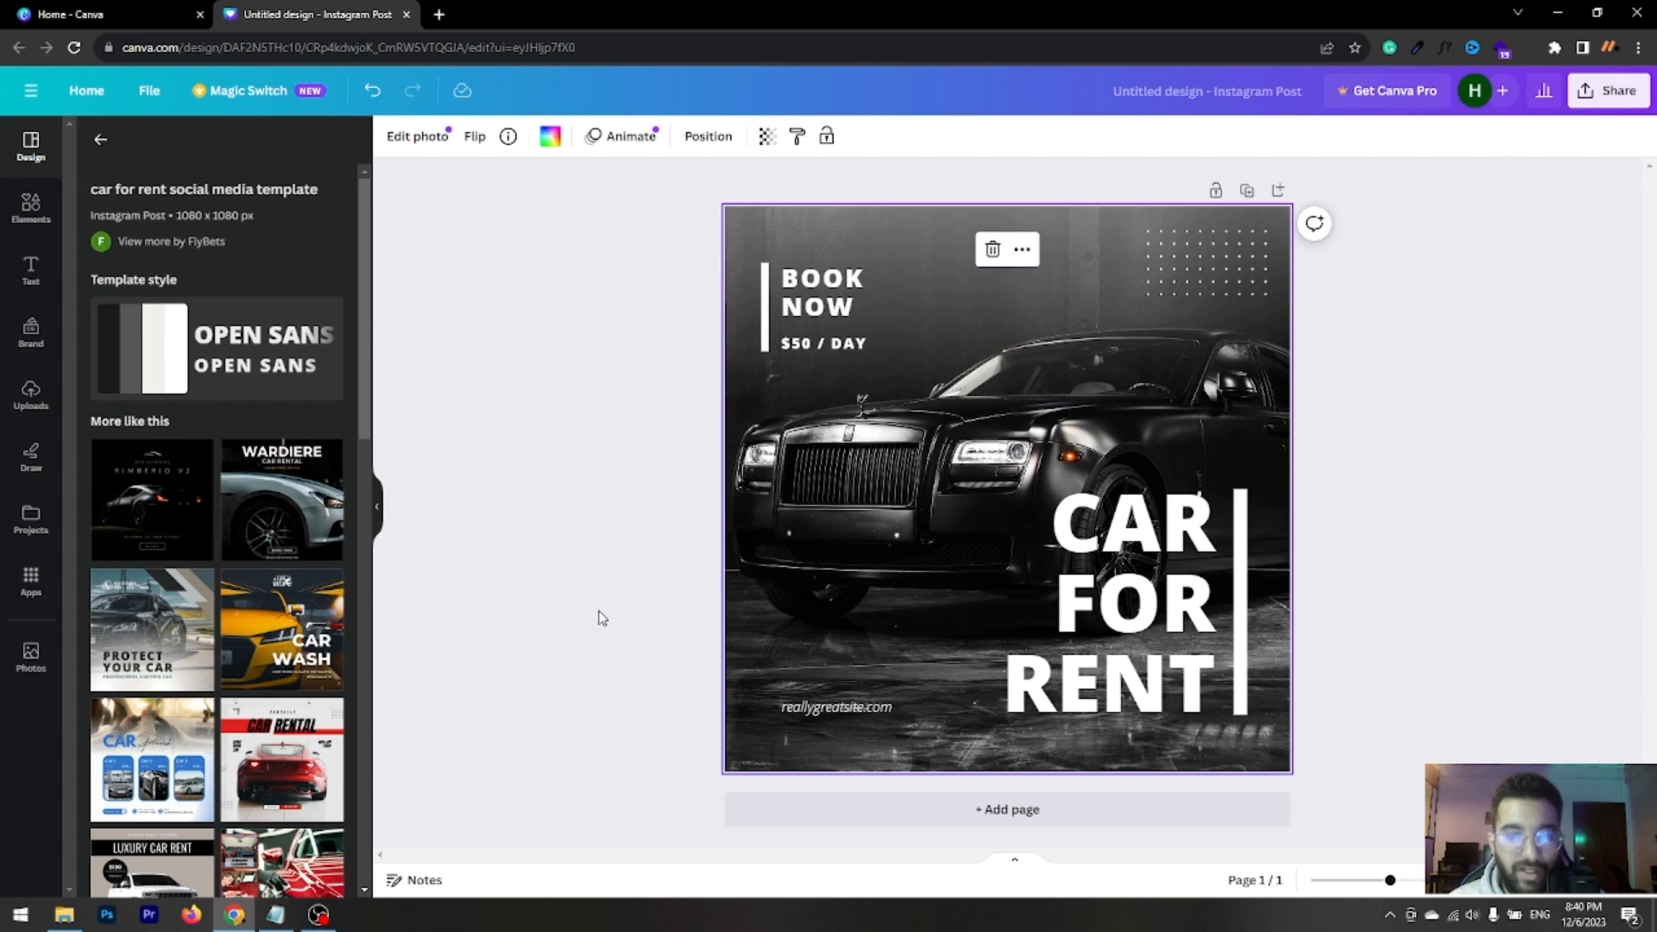
left_click(850, 709)
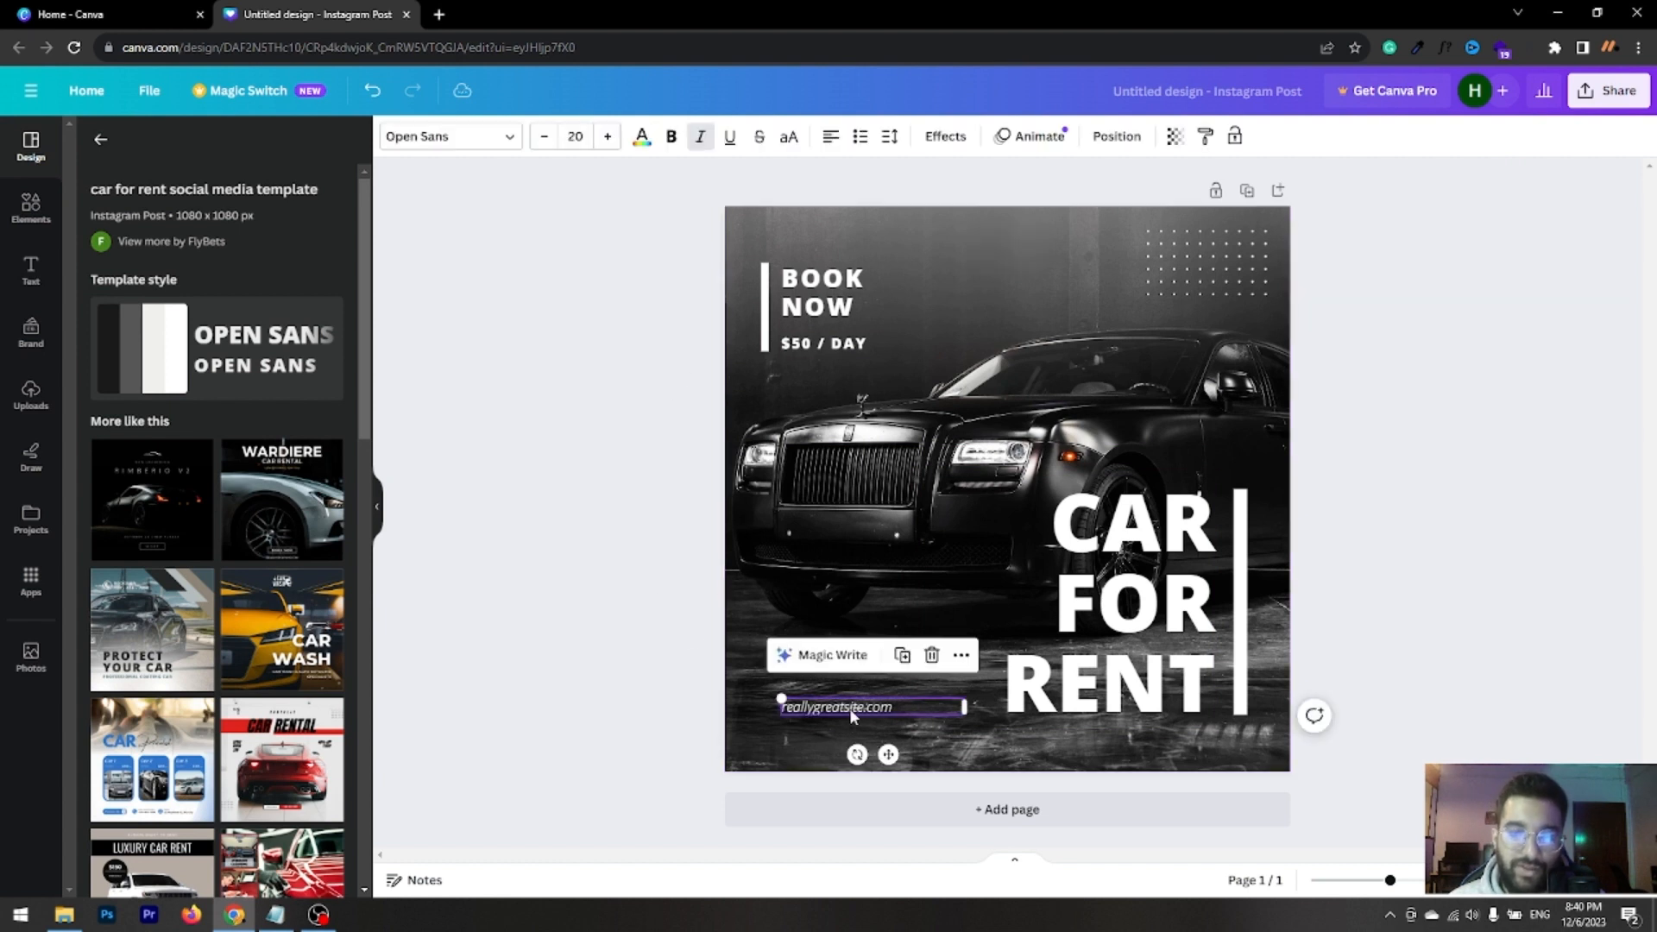
left_click(661, 721)
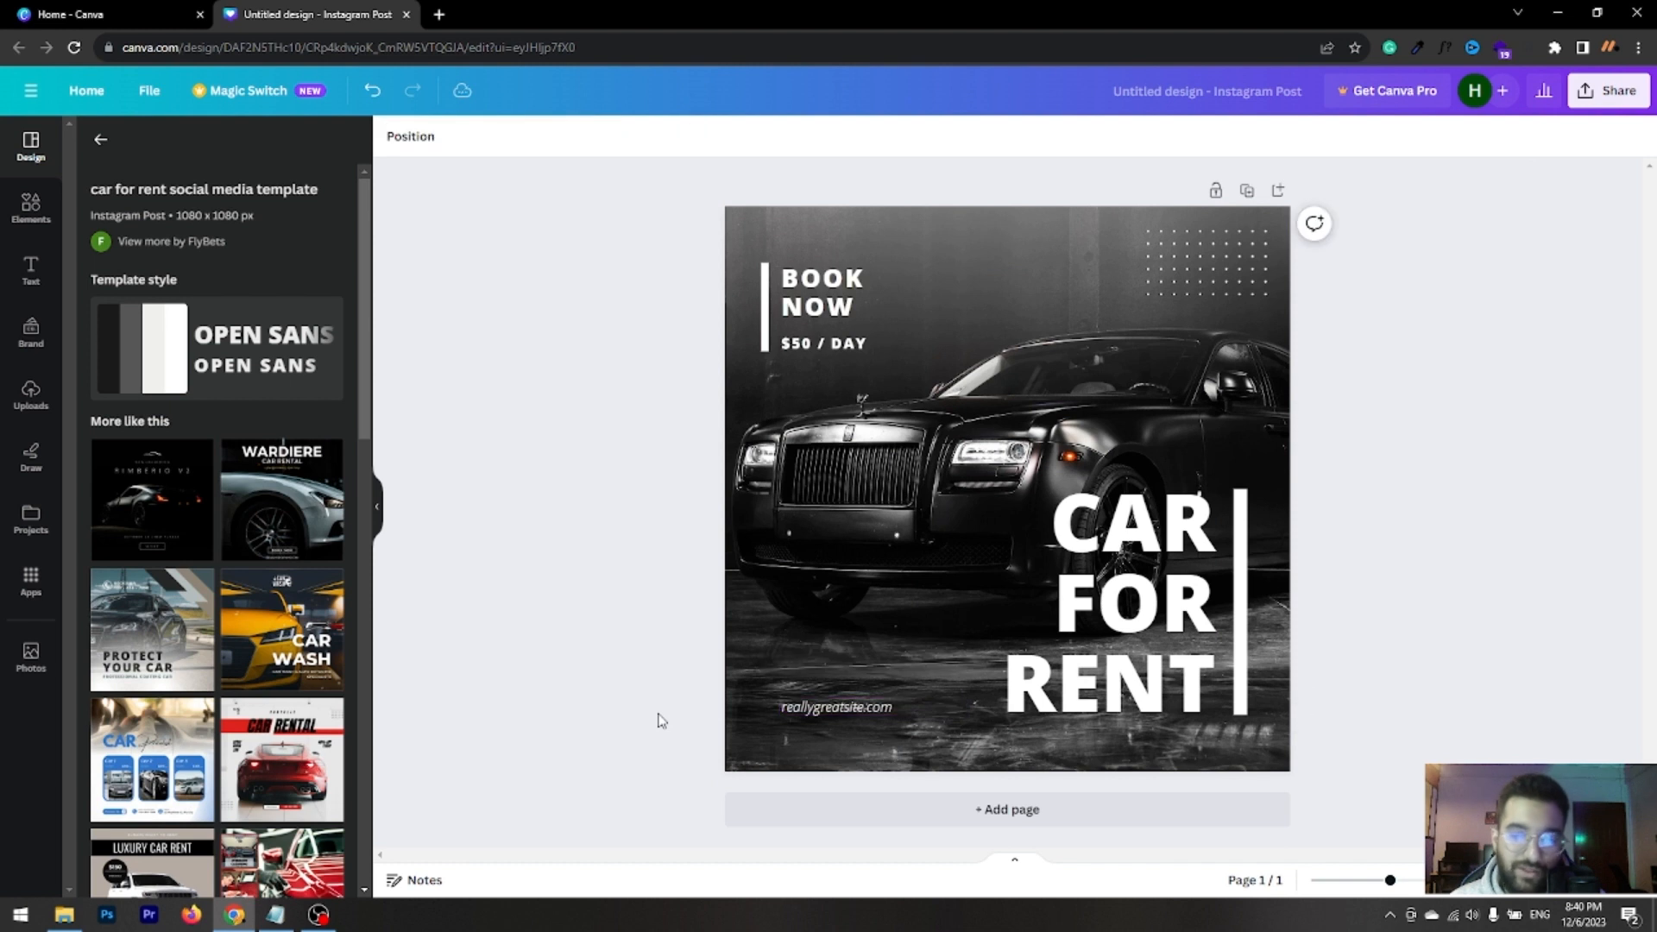
left_click(827, 711)
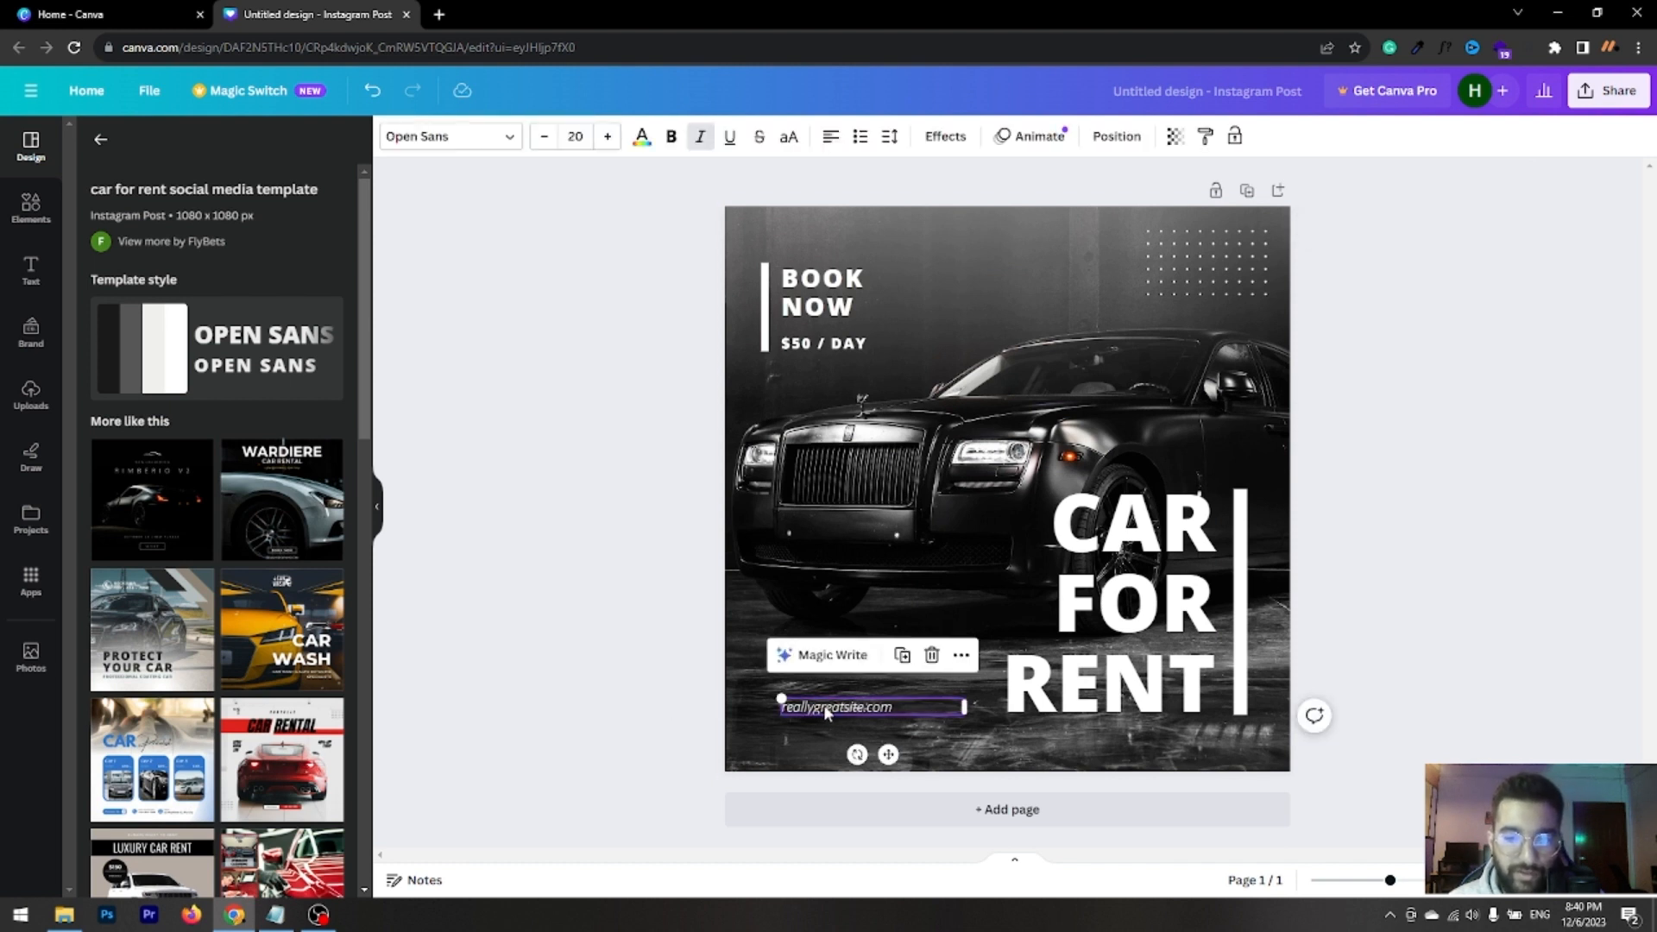
key("Delete")
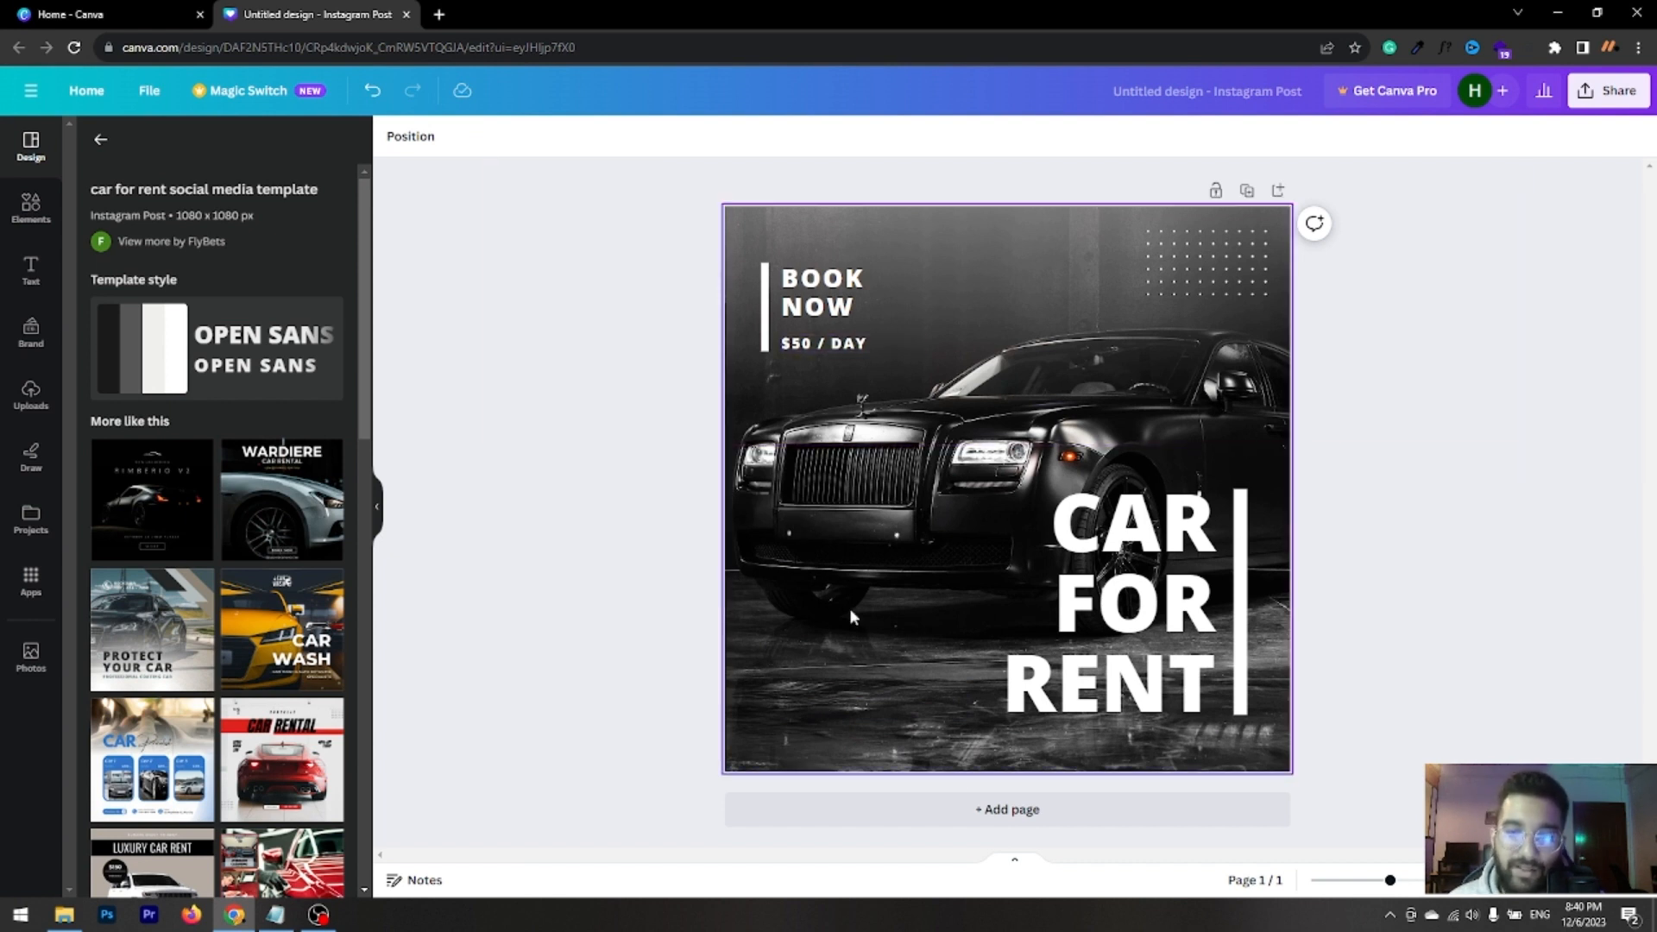
left_click(1235, 261)
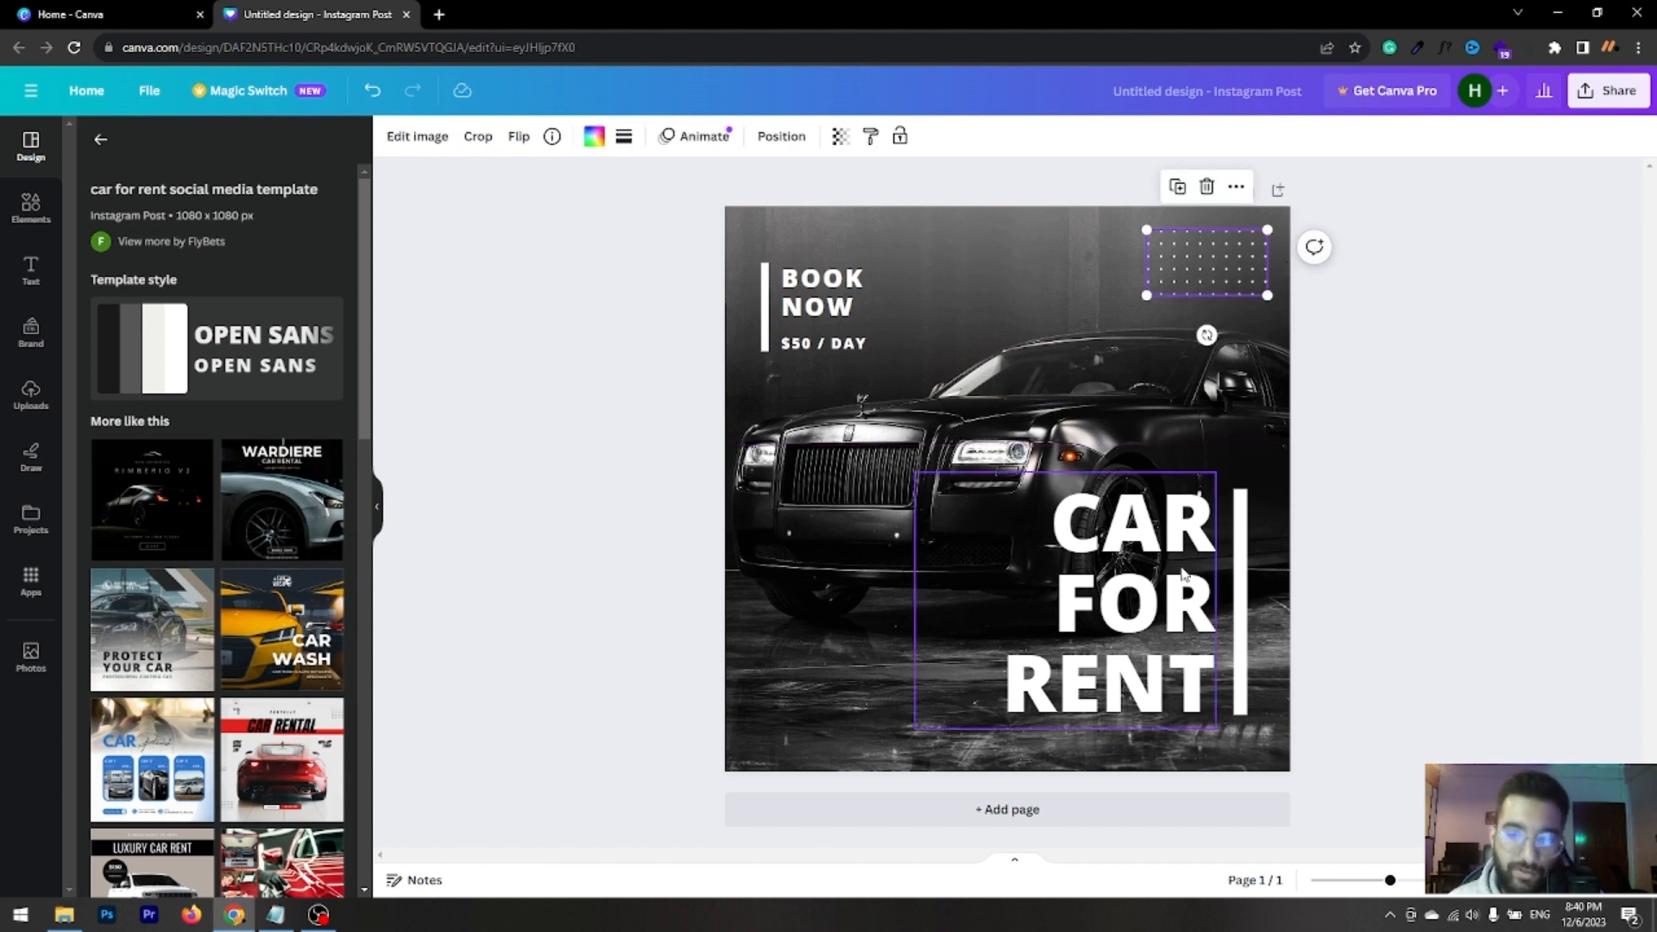
left_click(1528, 562)
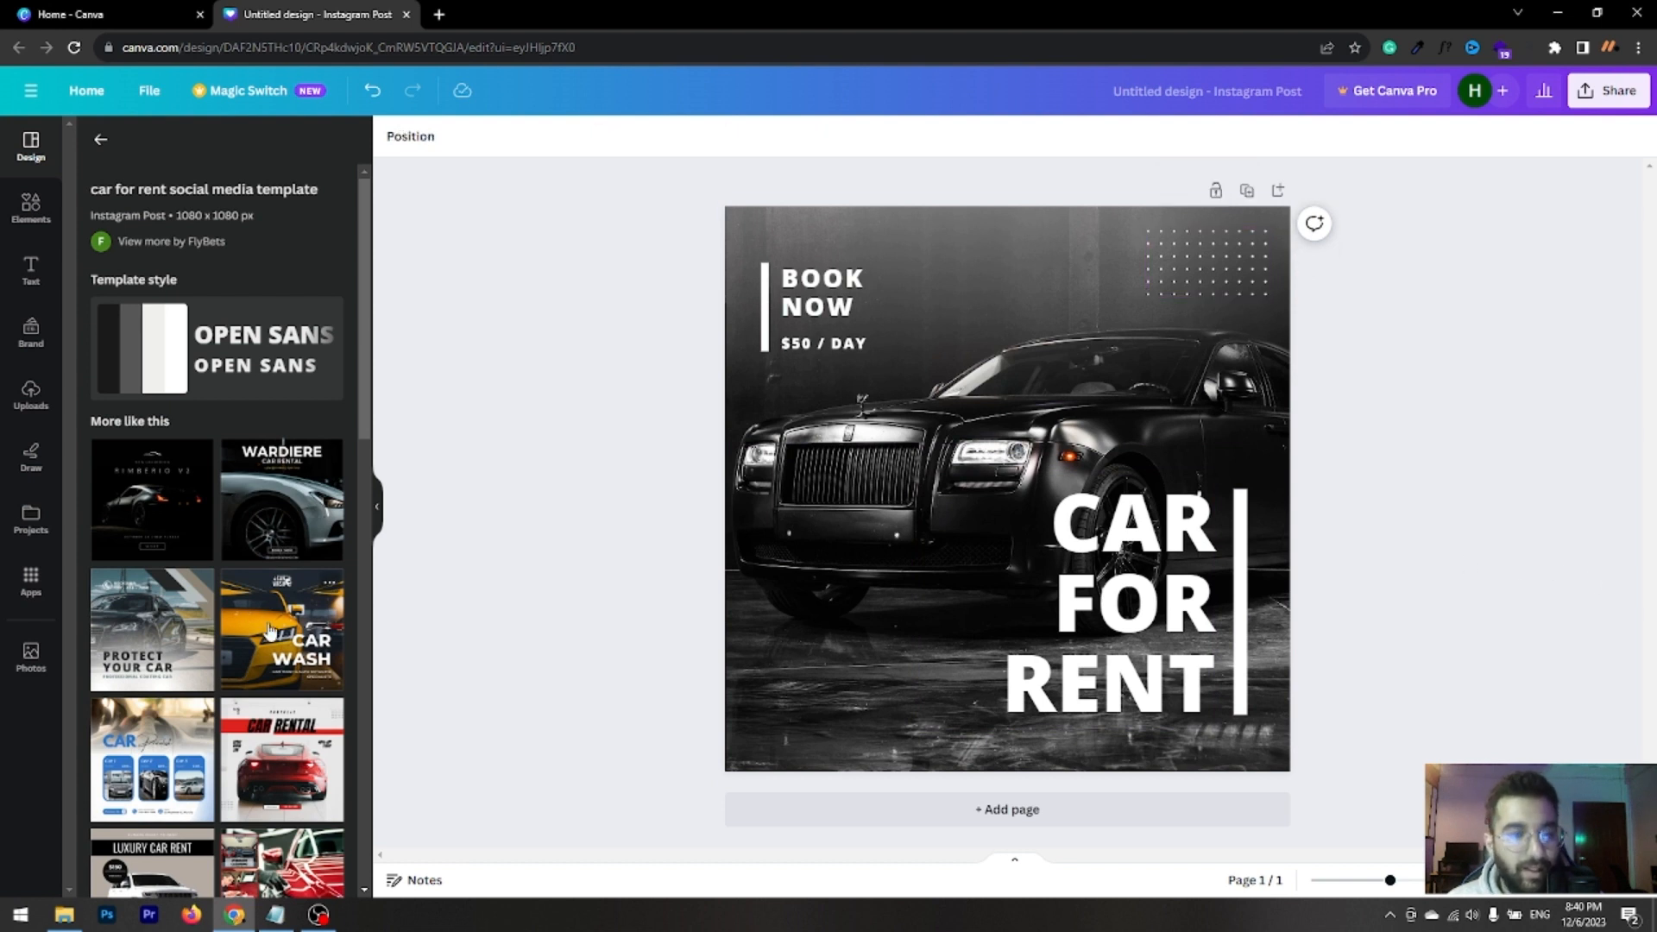
Replace the design with the Blue White Minimalist Car Rental Pricelist template
left_click(104, 768)
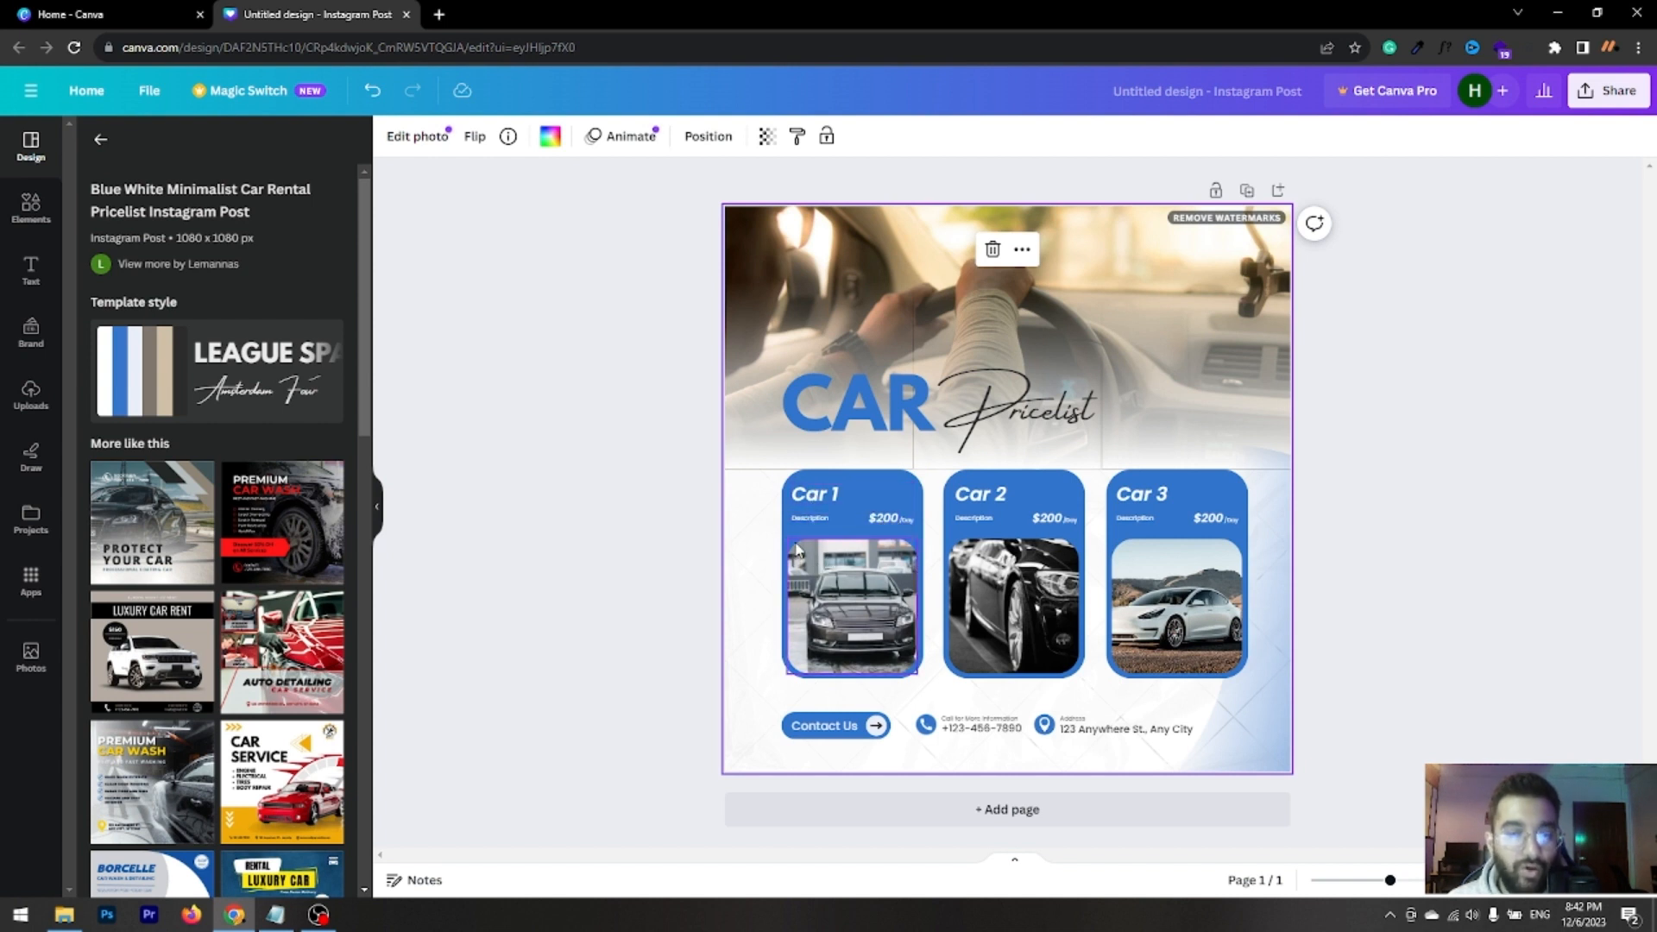
Add the recently used image frame with a rounded corner and move it up over the header photo
left_click(34, 212)
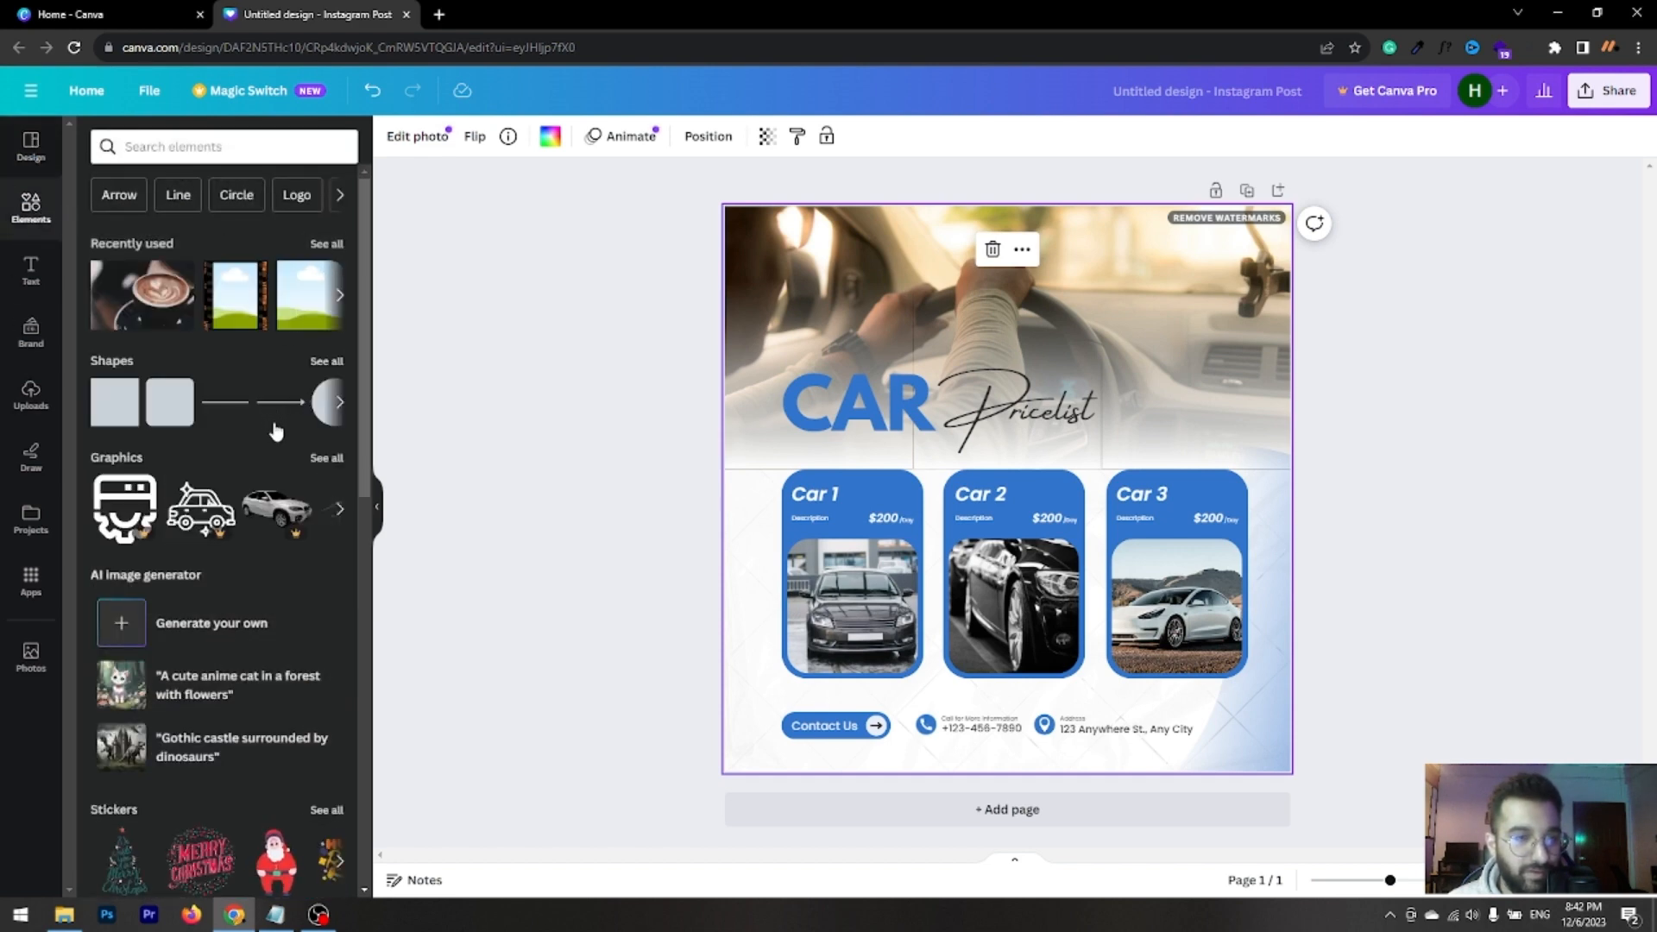
left_click(340, 295)
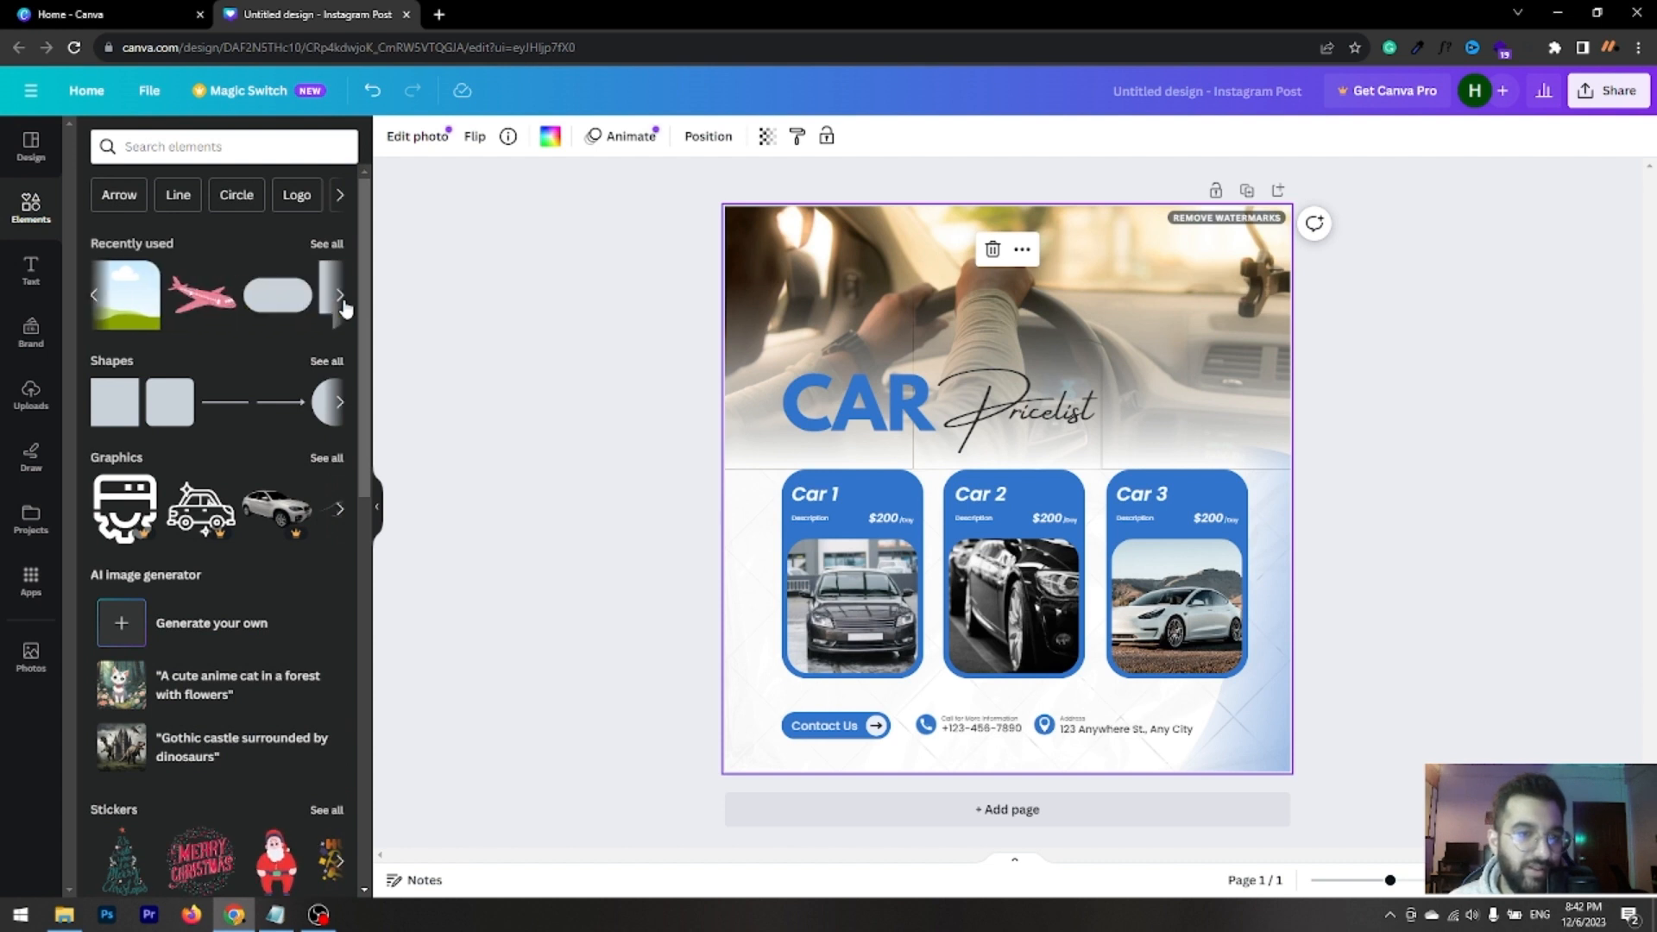
left_click(140, 302)
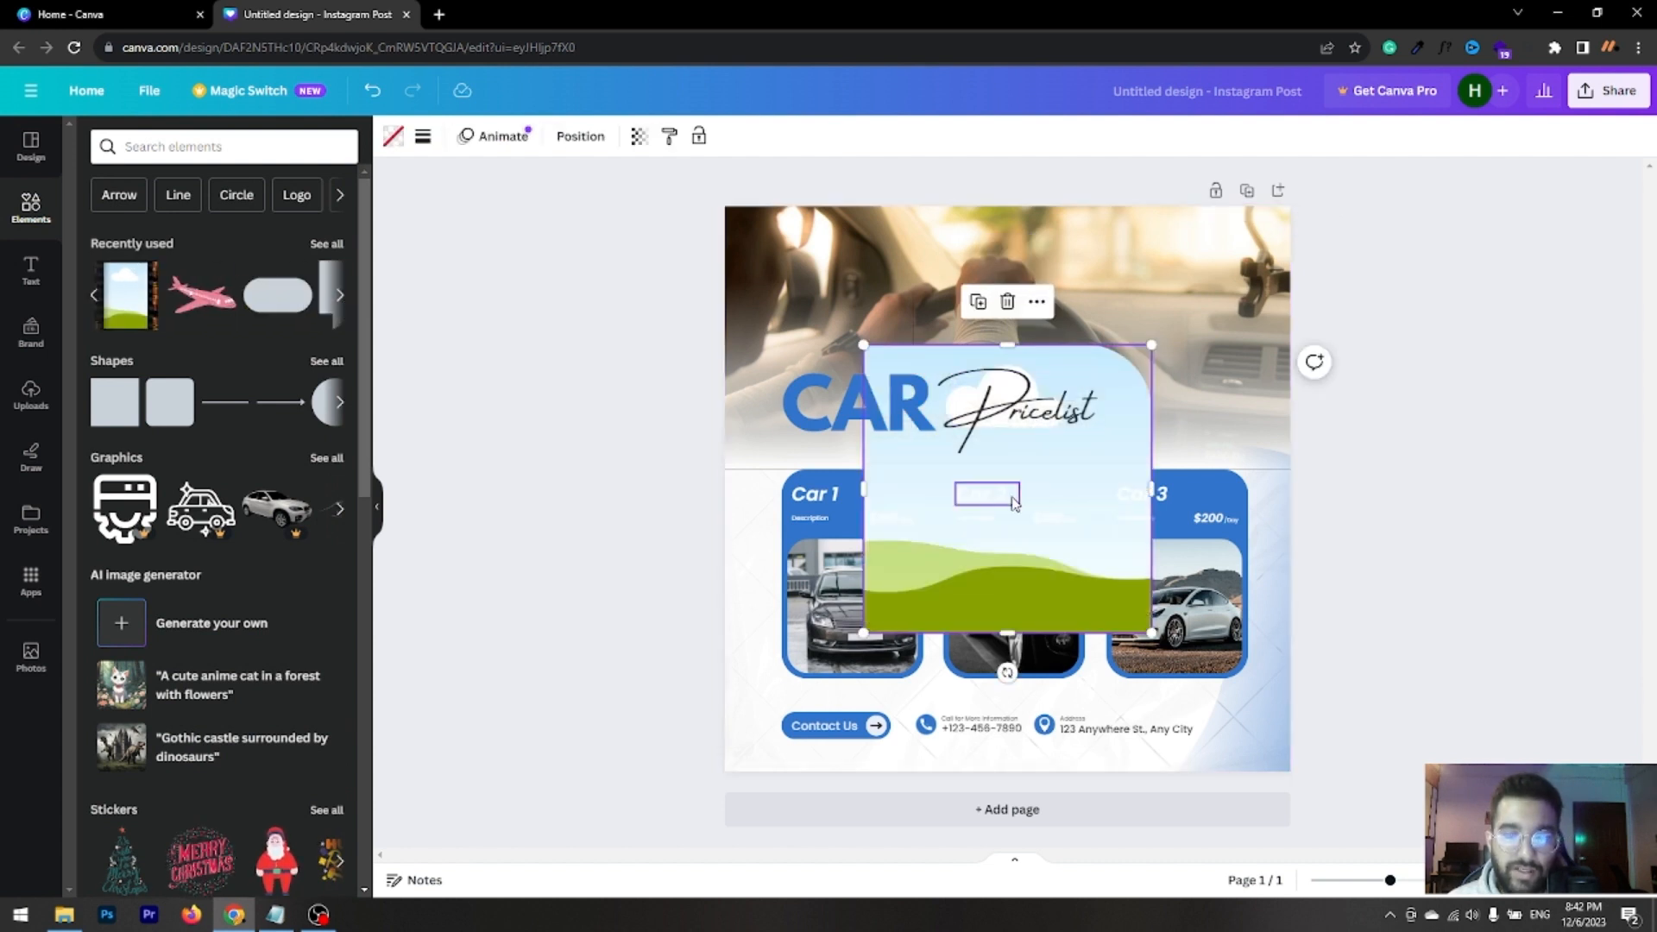
left_click(1053, 410)
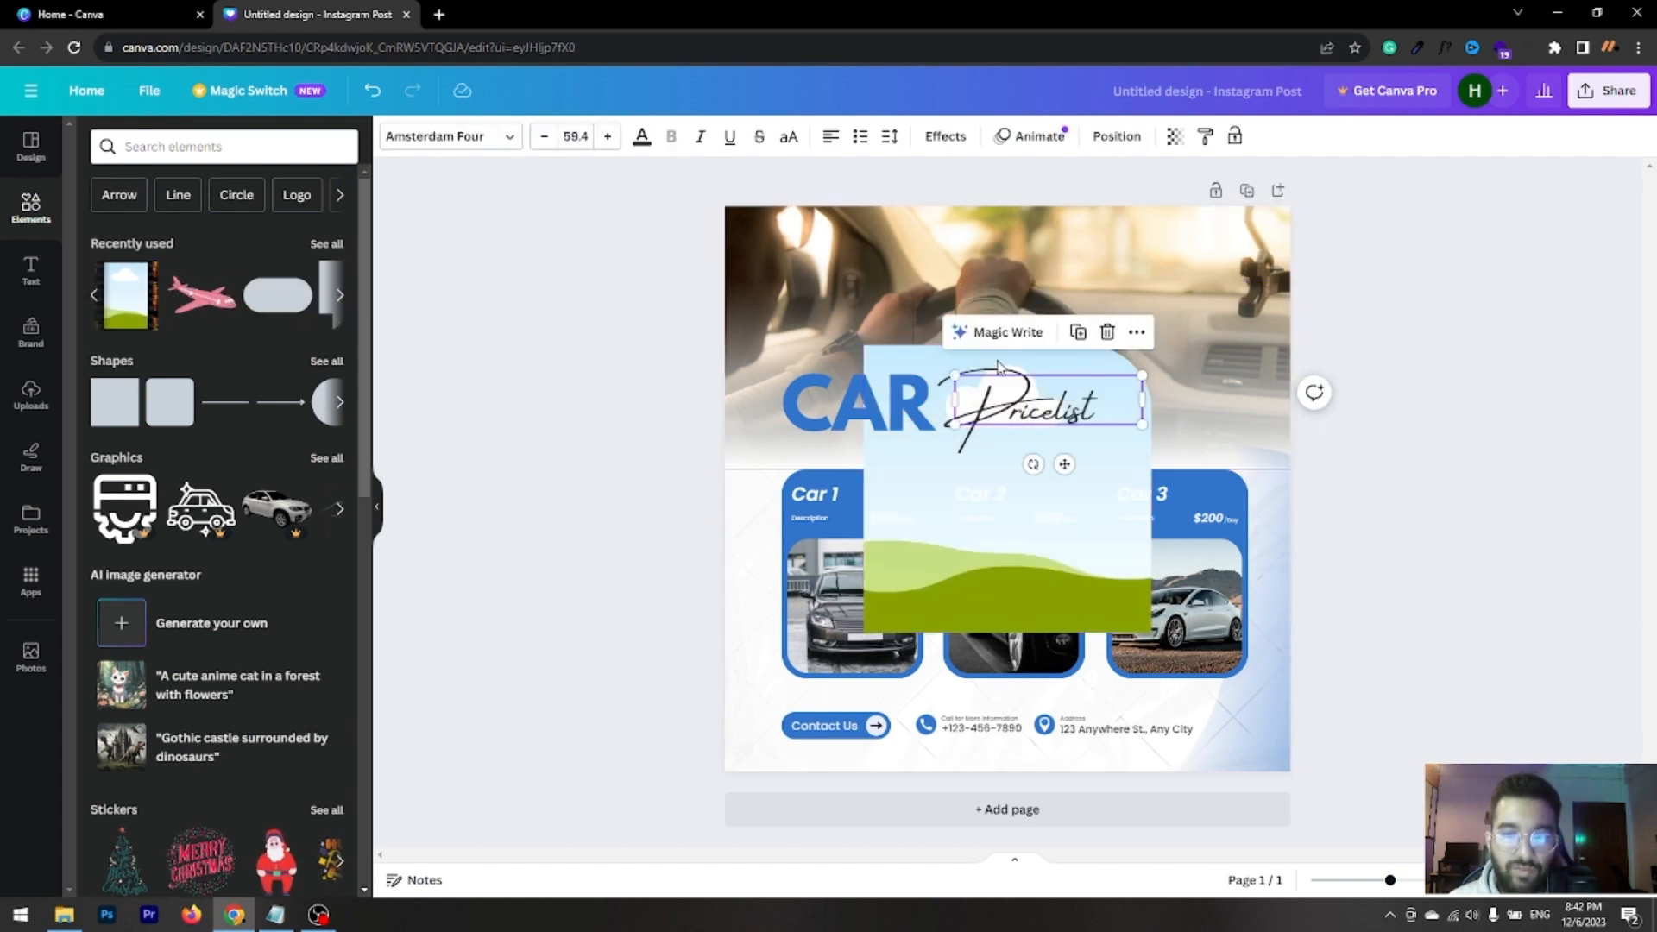
left_click_drag(917, 361, 896, 235)
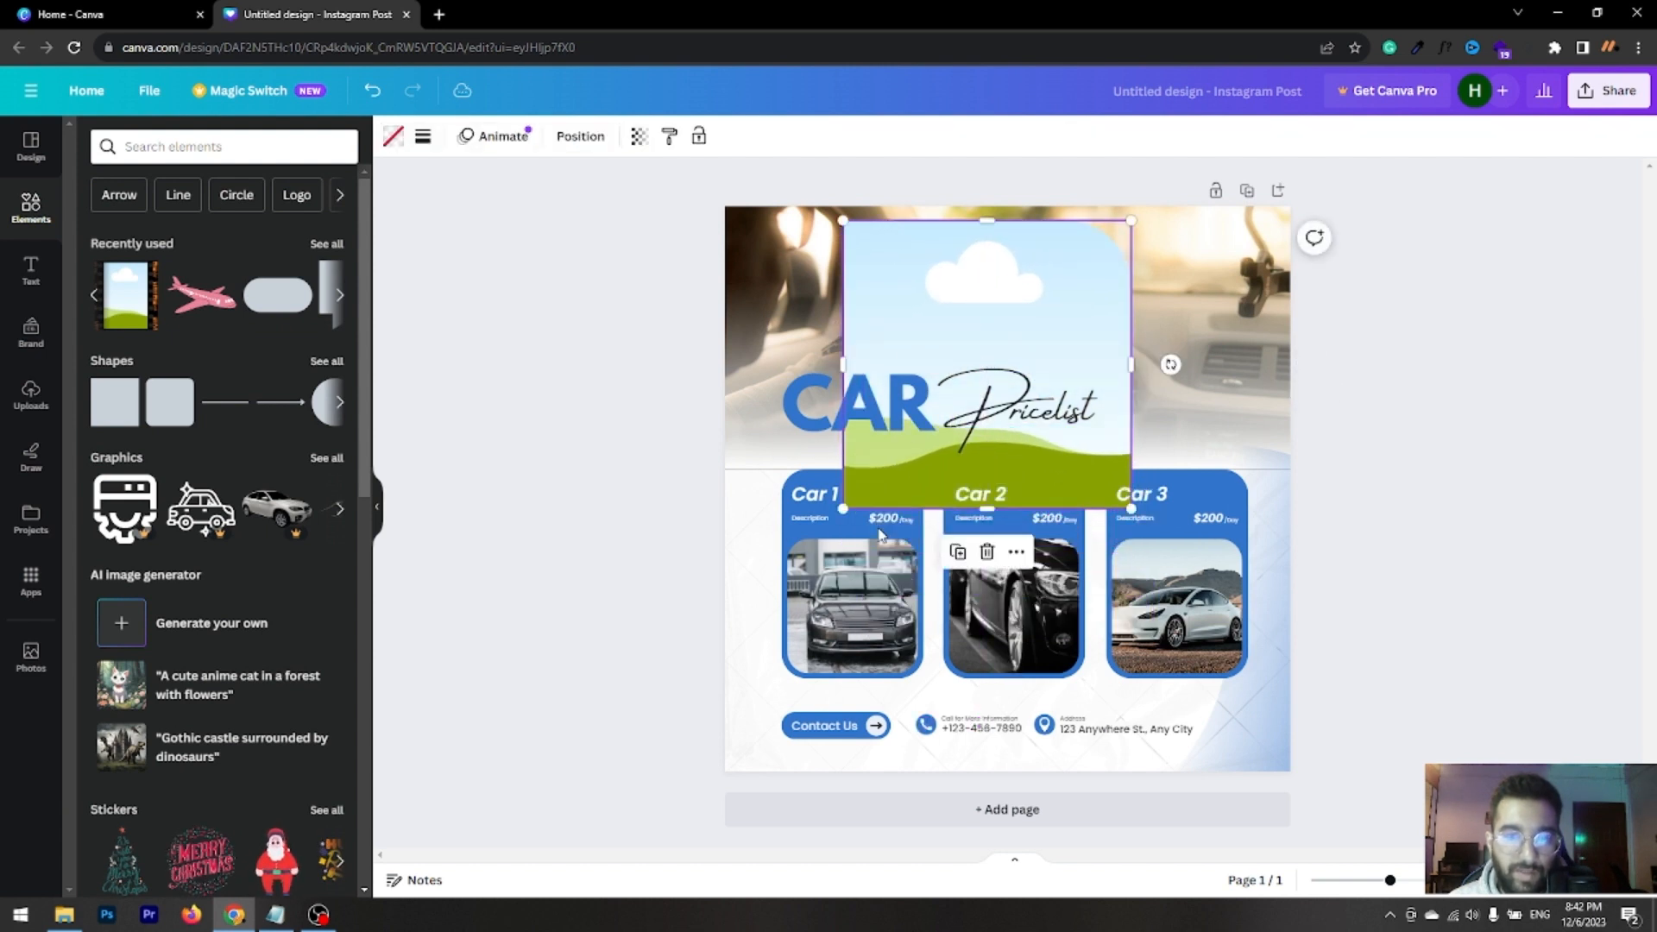
Move the Car 1 photo slightly upward within its blue card
left_click(833, 594)
mouse_move(834, 596)
left_mouse_down()
mouse_move(954, 315)
mouse_move(967, 322)
mouse_move(863, 415)
mouse_move(840, 585)
left_mouse_up()
left_click(1055, 303)
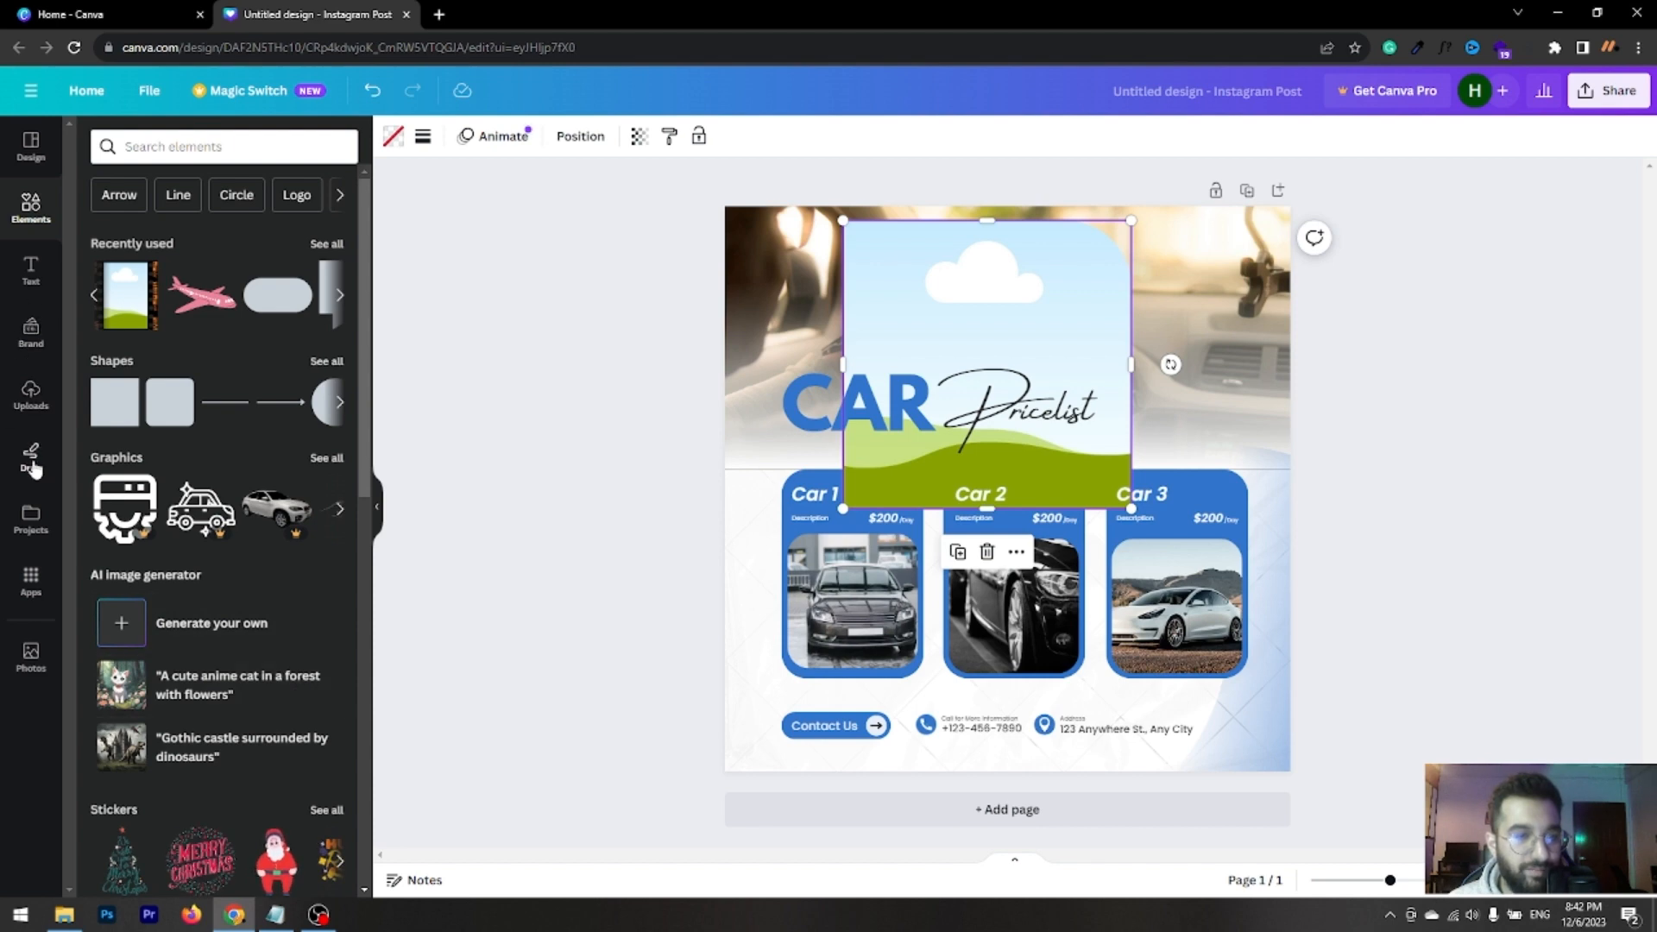
Add the uploaded eyeglasses landscape photo and place it inside the header frame
left_click(31, 395)
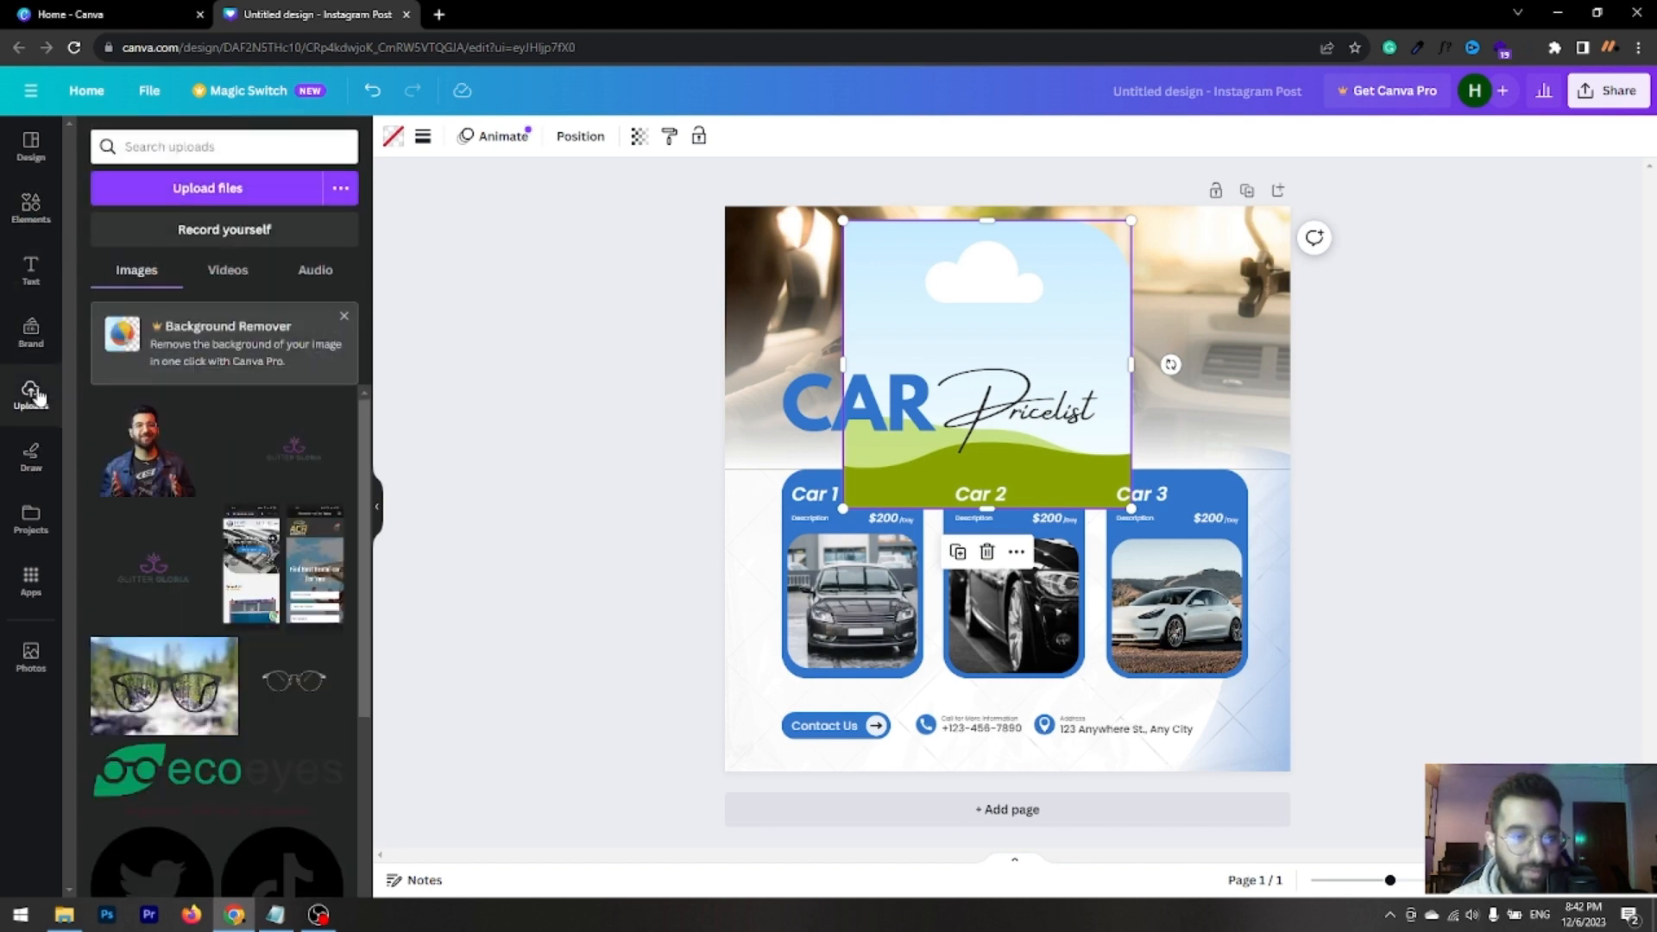
left_click(164, 686)
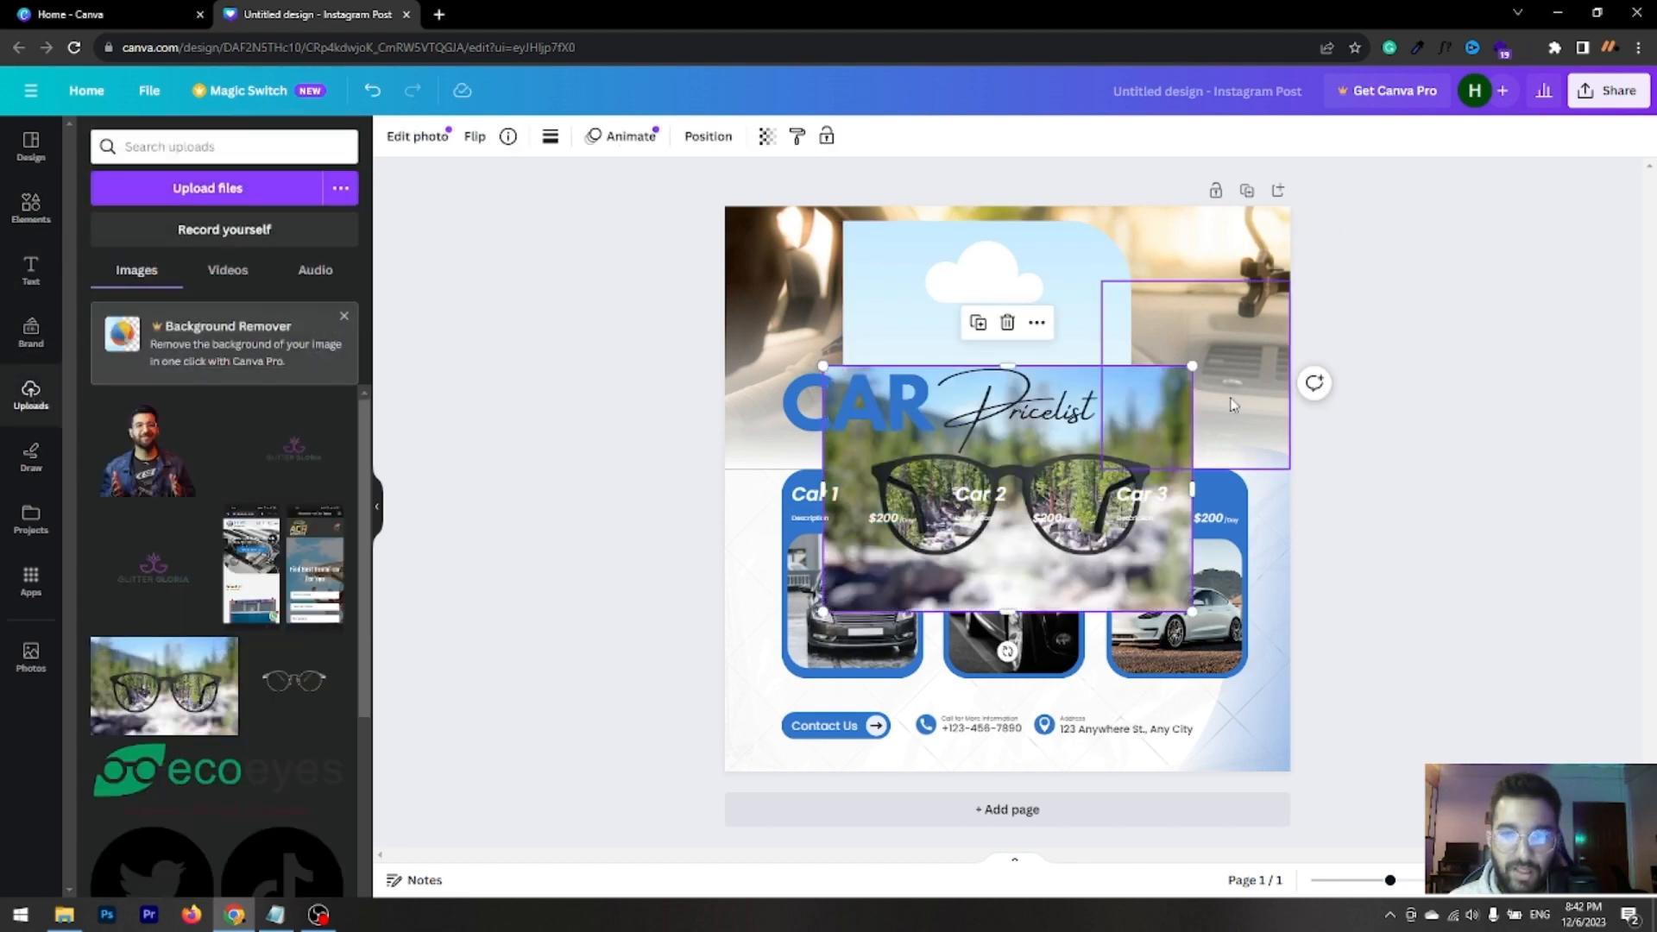
left_click_drag(1172, 405, 989, 346)
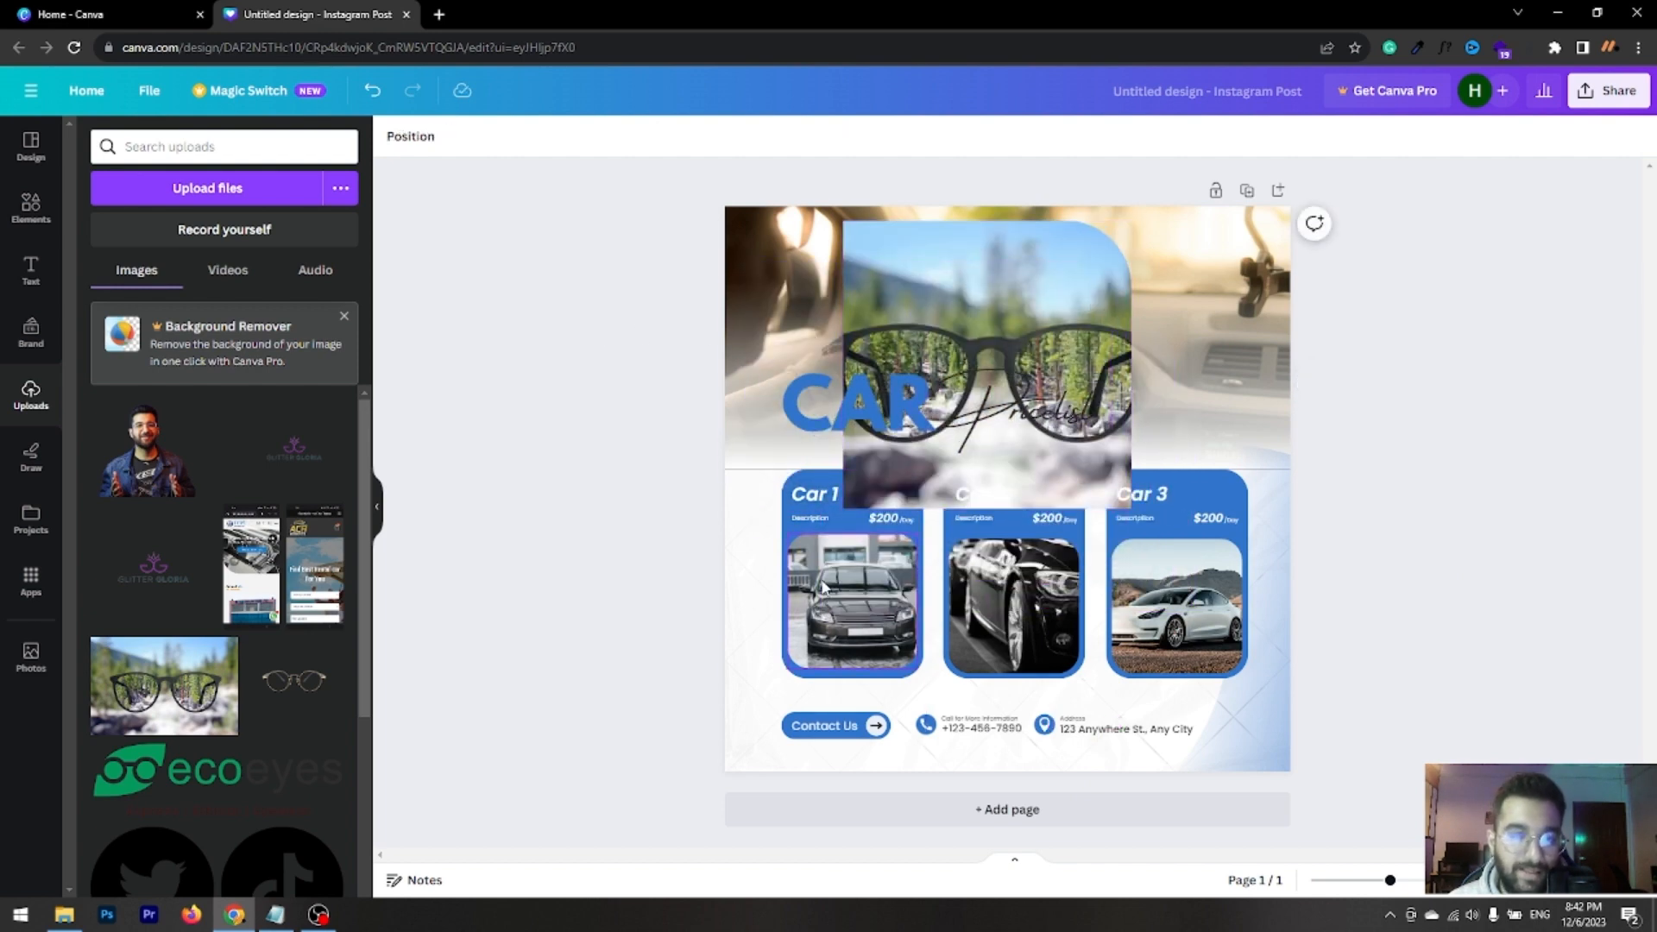
Delete the eyeglasses photo together with its frame from the header area
left_click(996, 269)
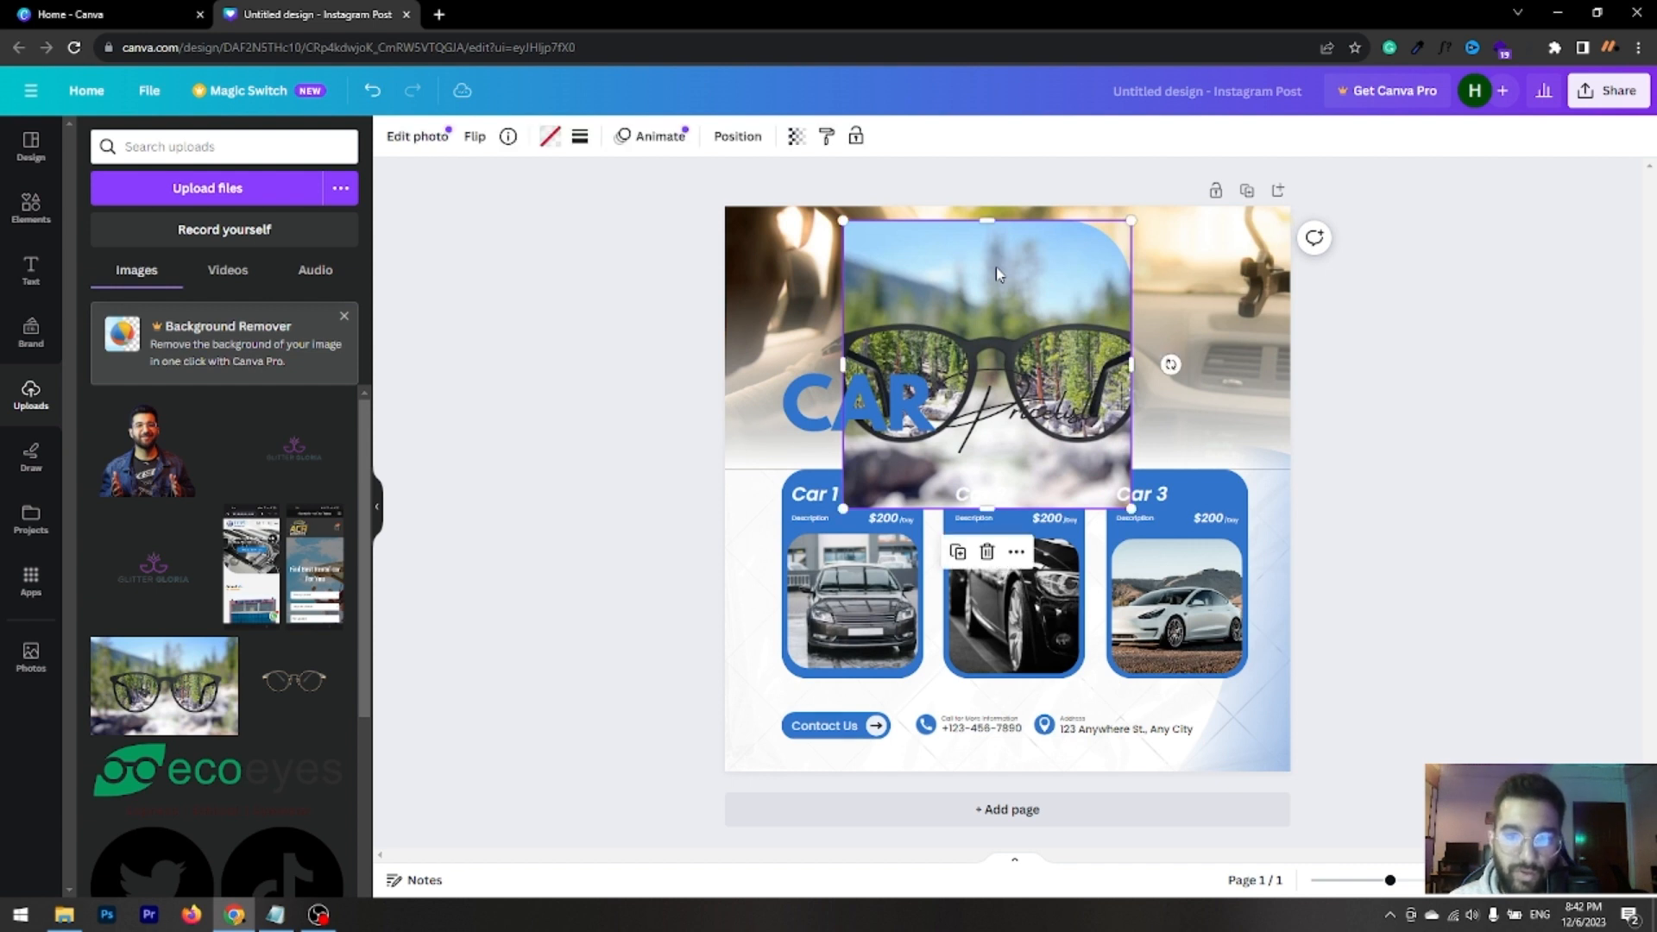
key("Delete")
key("Delete")
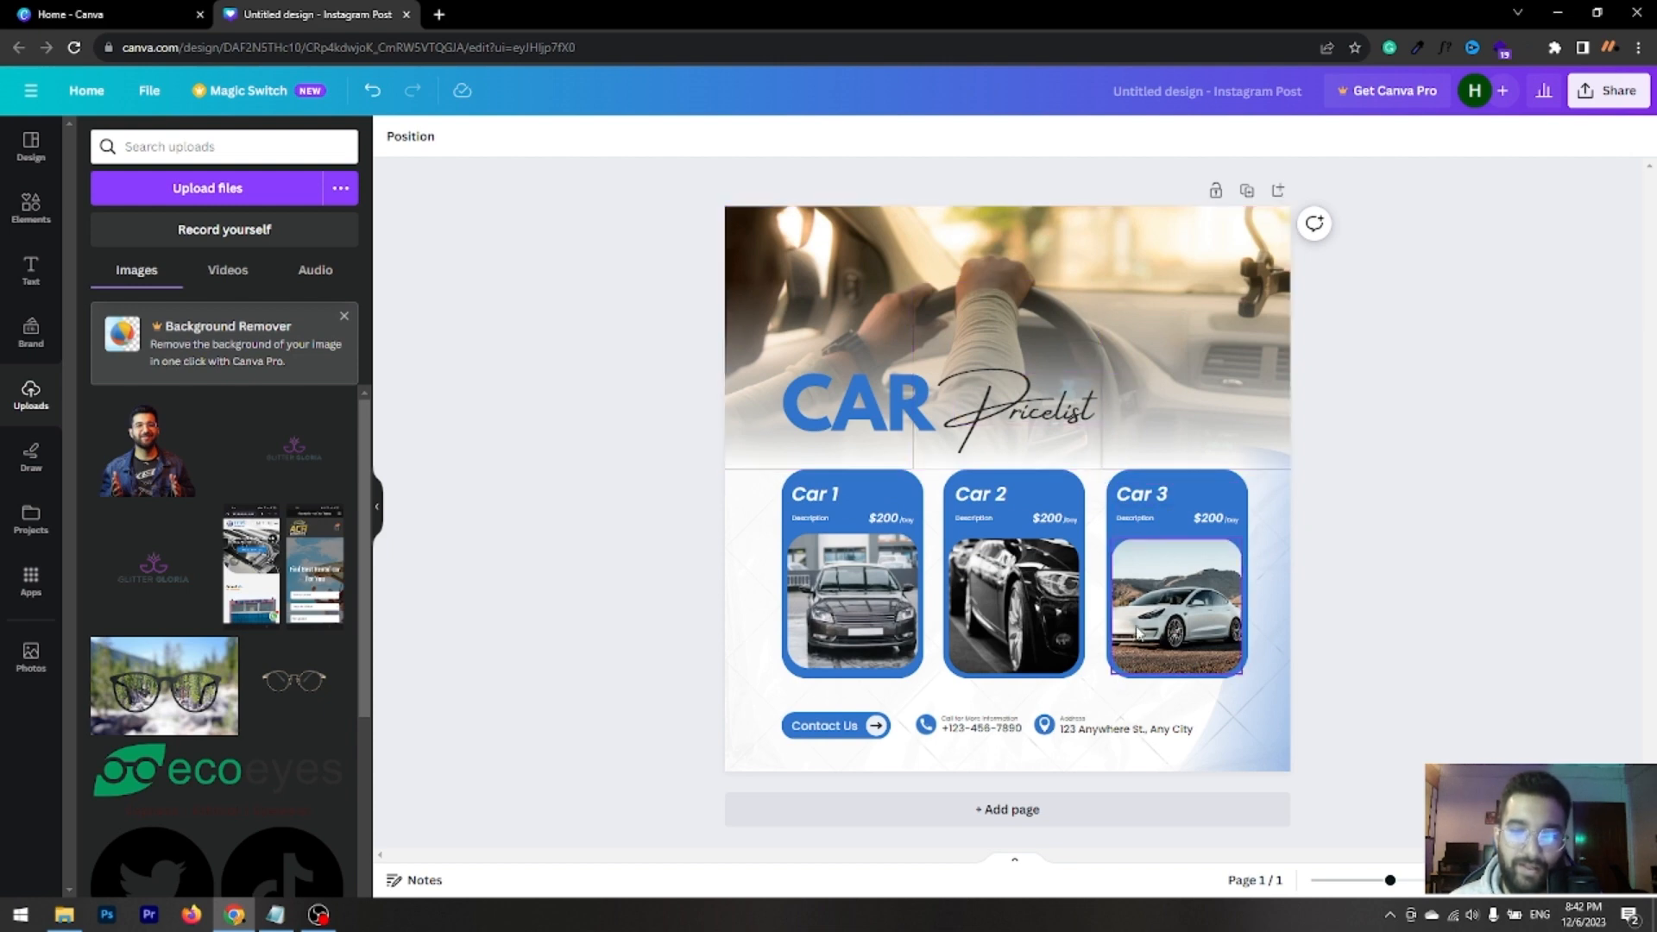
Add the recently used pill shape over the header photo, position it above the Pricelist title and enlarge it slightly
left_click(31, 208)
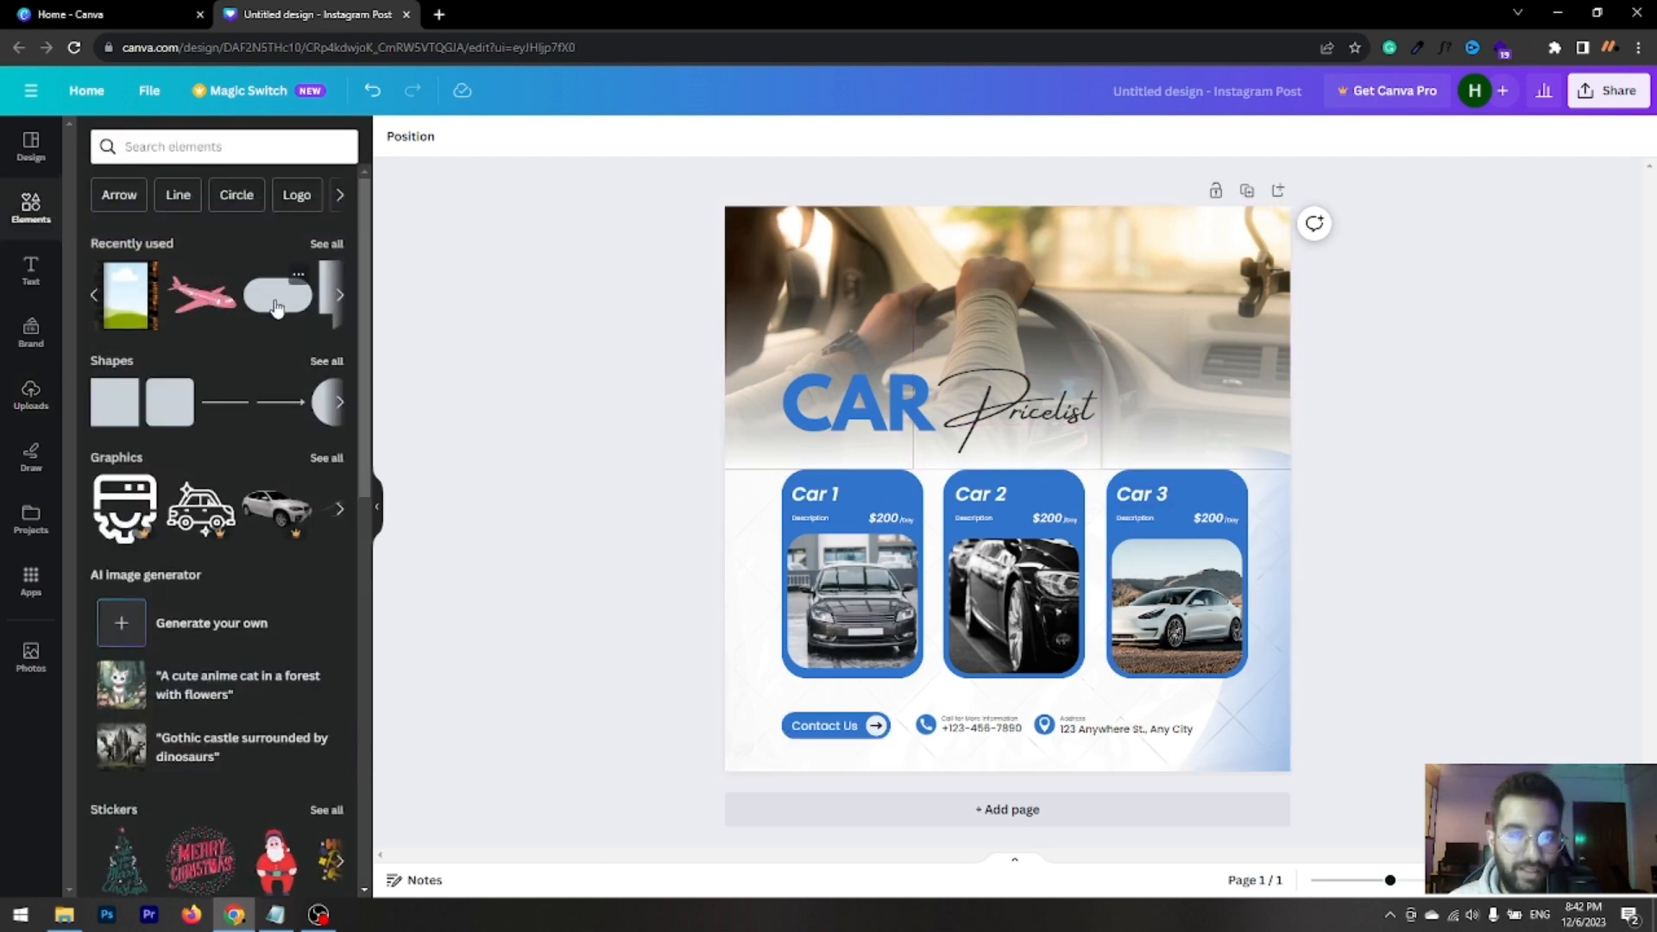
left_click(978, 470)
left_click_drag(977, 470, 901, 304)
left_click_drag(925, 307, 927, 308)
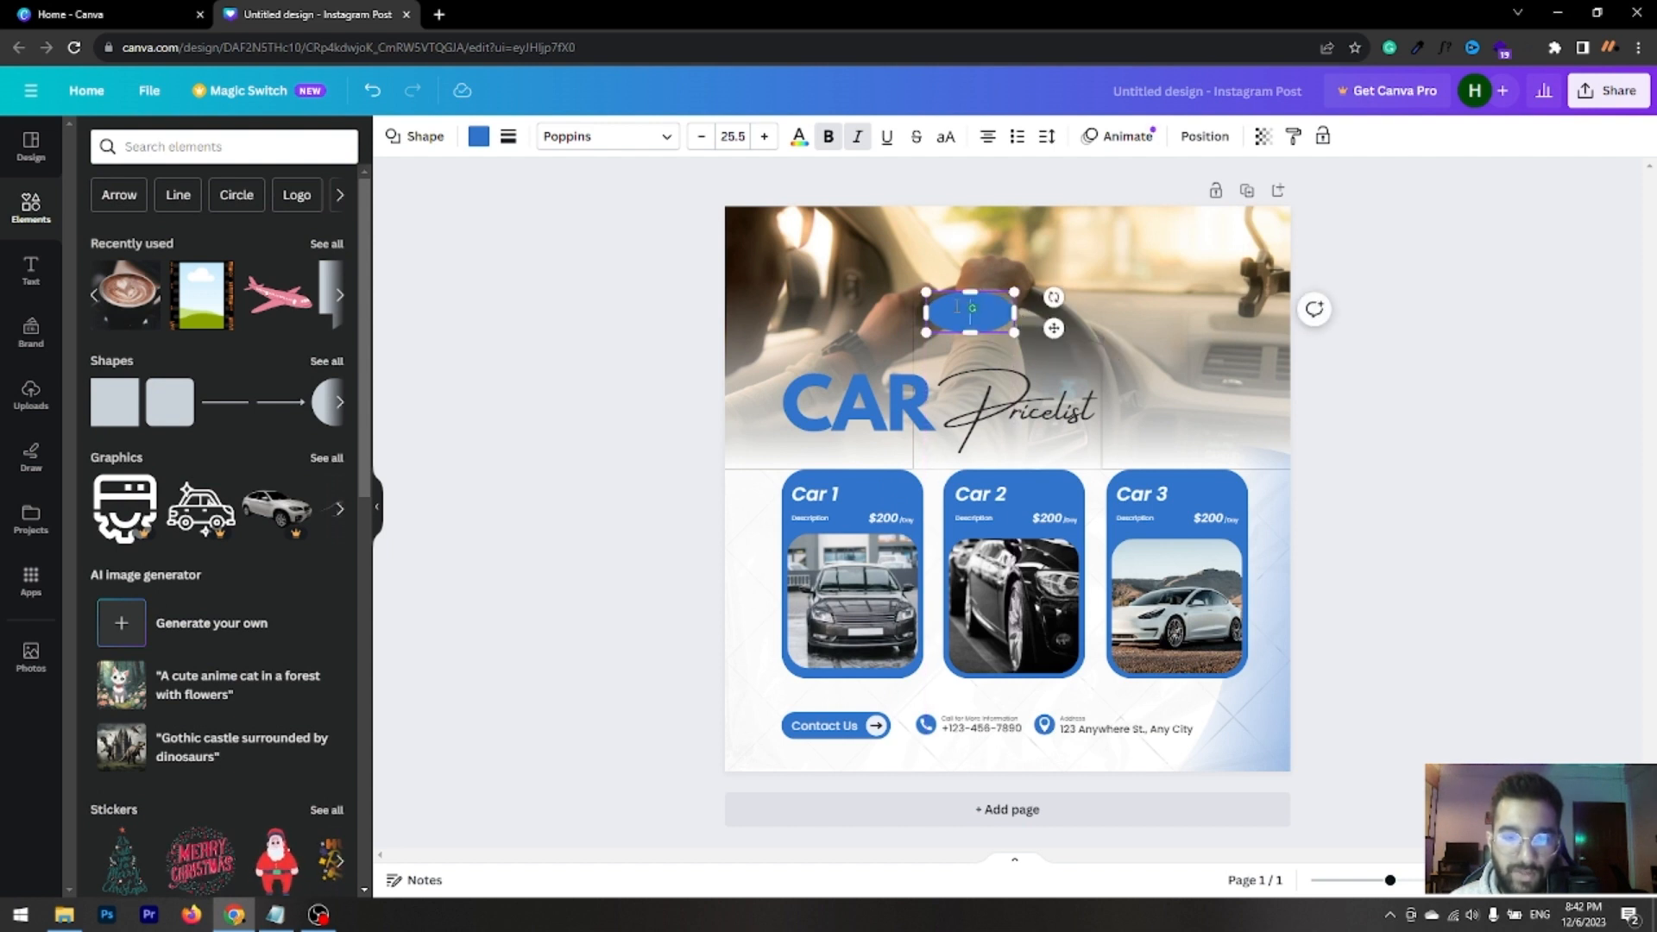
left_click(629, 309)
left_click(953, 315)
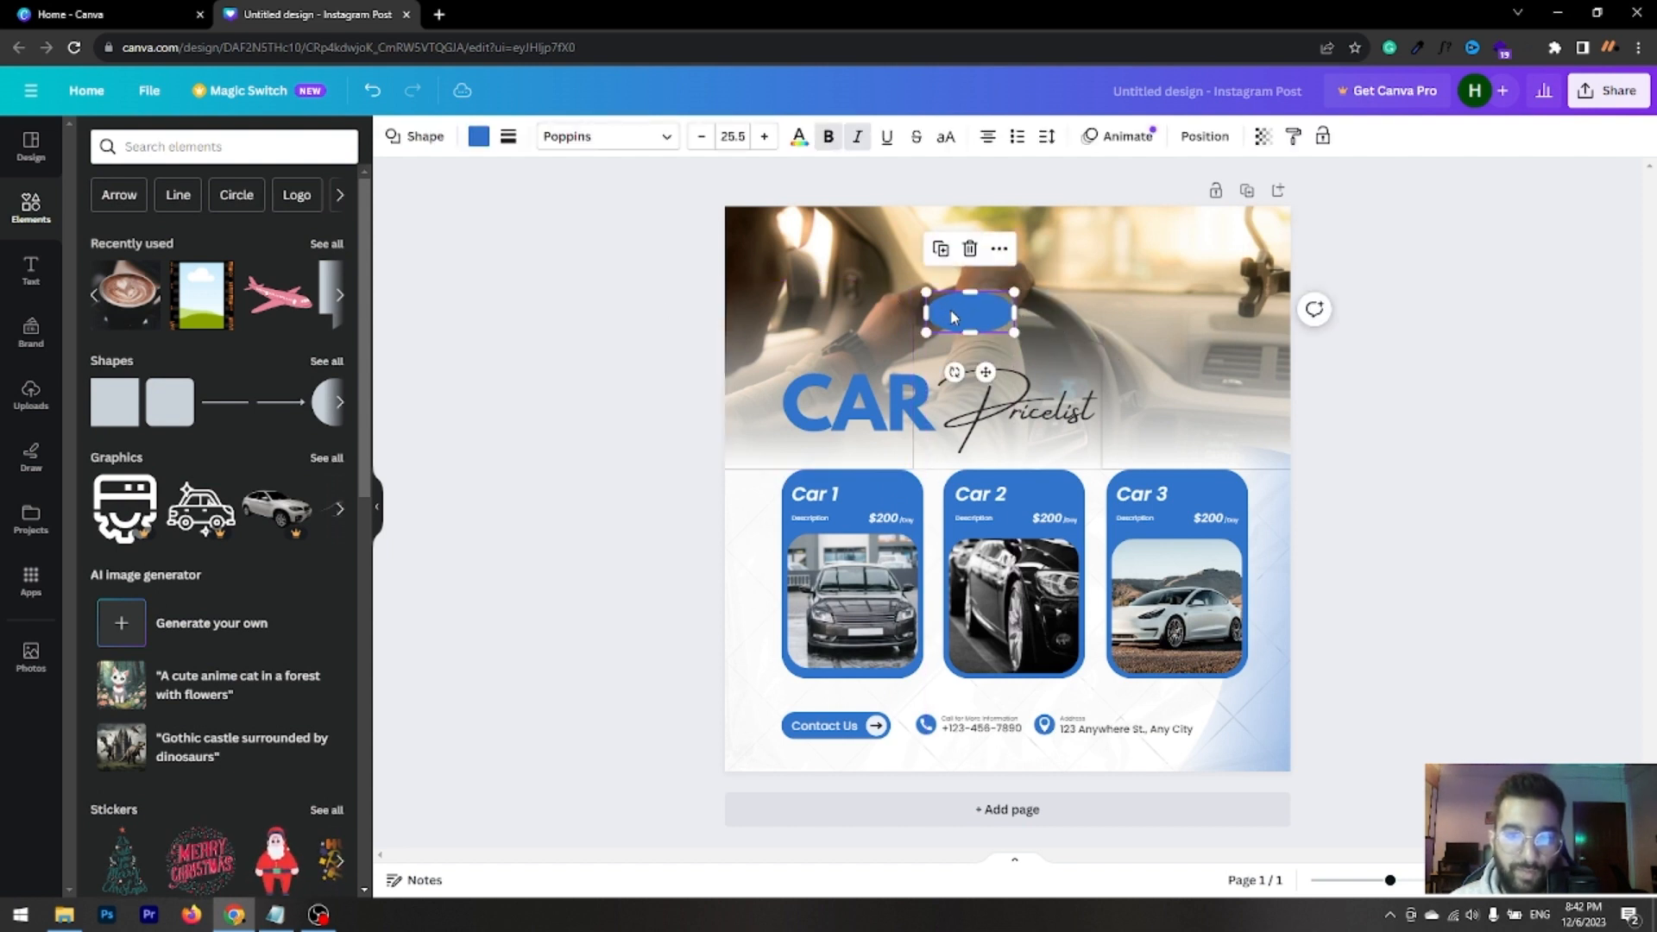
left_click_drag(927, 291, 891, 276)
double_click(930, 302)
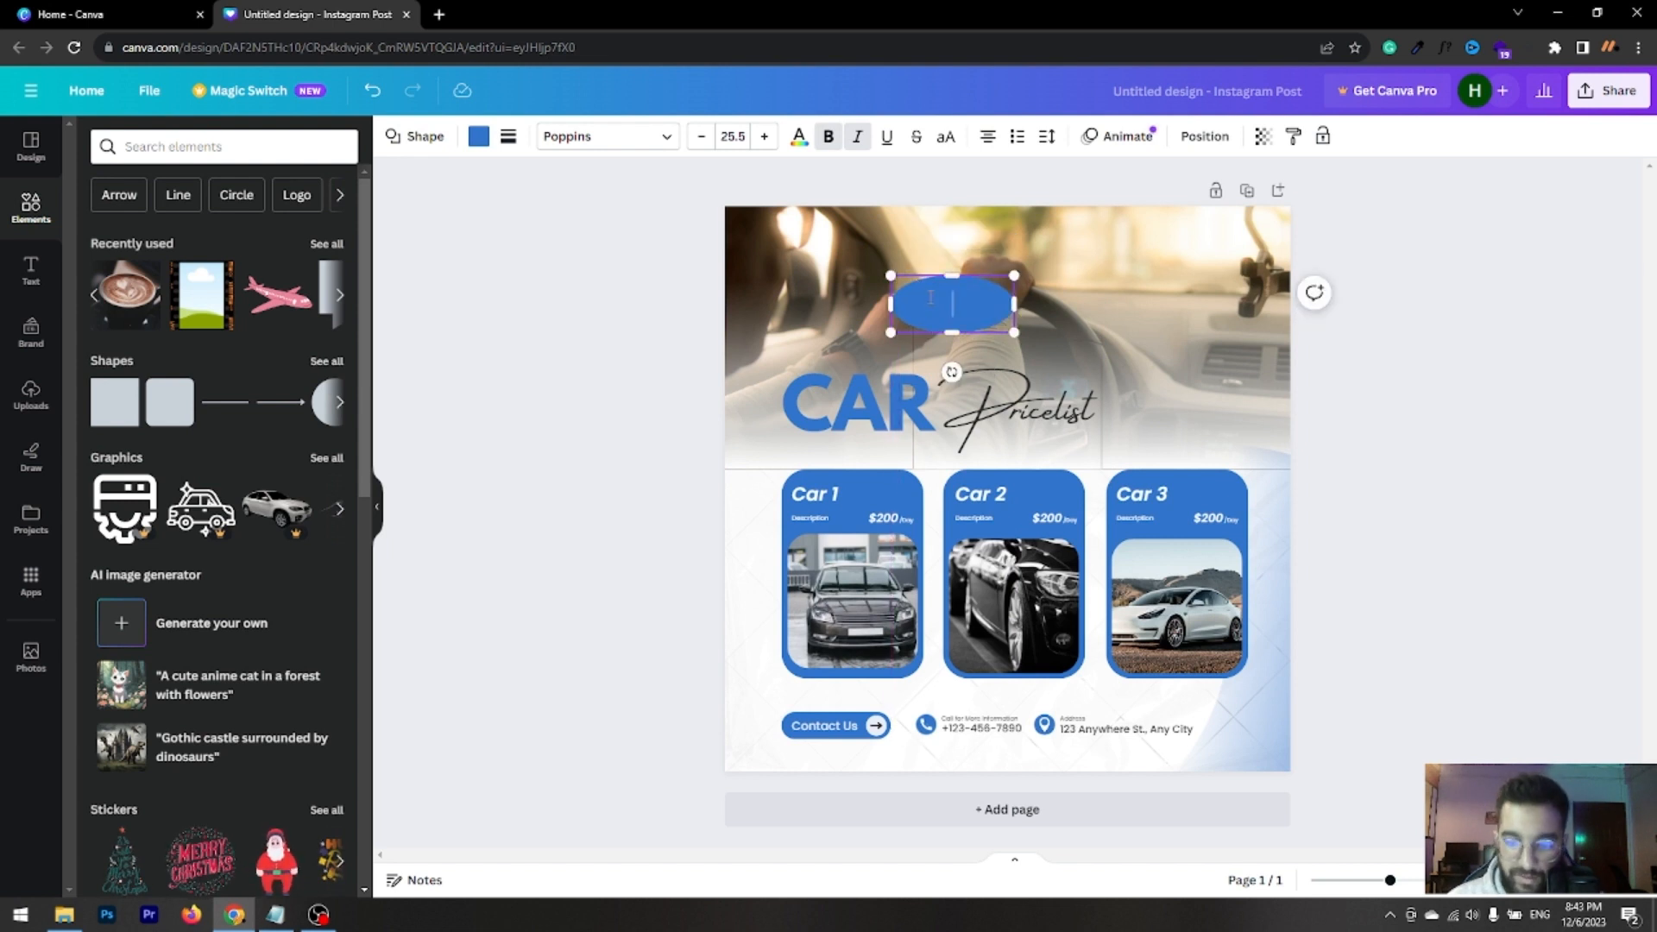
Delete the blue pill shape from the header photo
left_click(532, 313)
left_click(962, 308)
key("Delete")
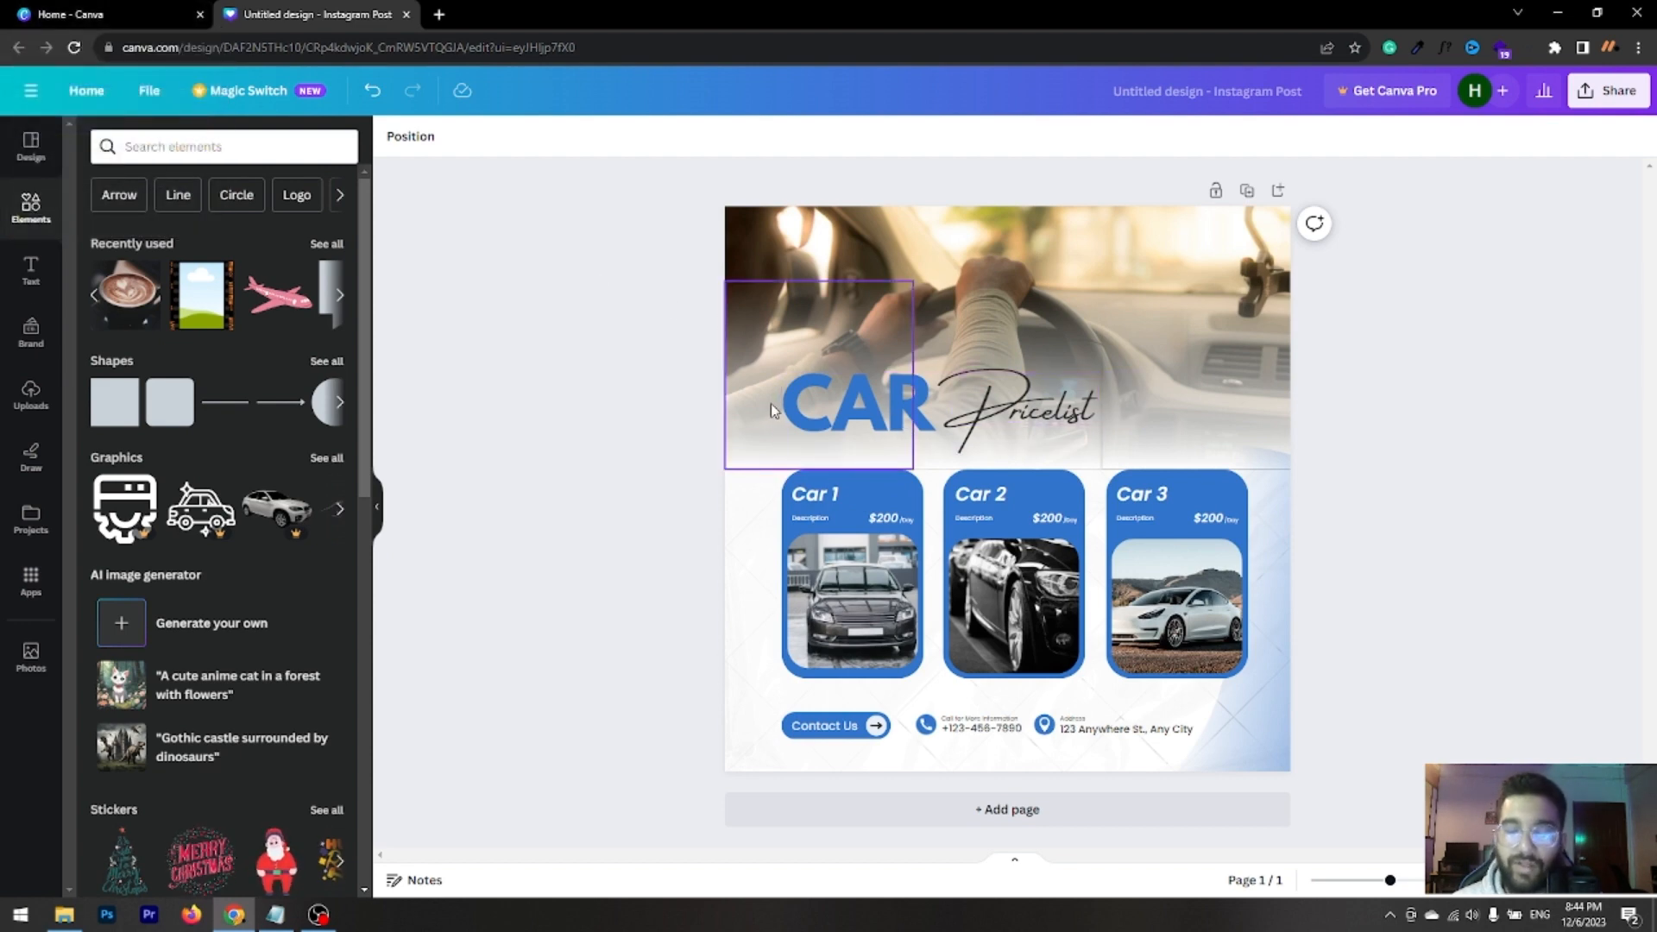
left_click(149, 16)
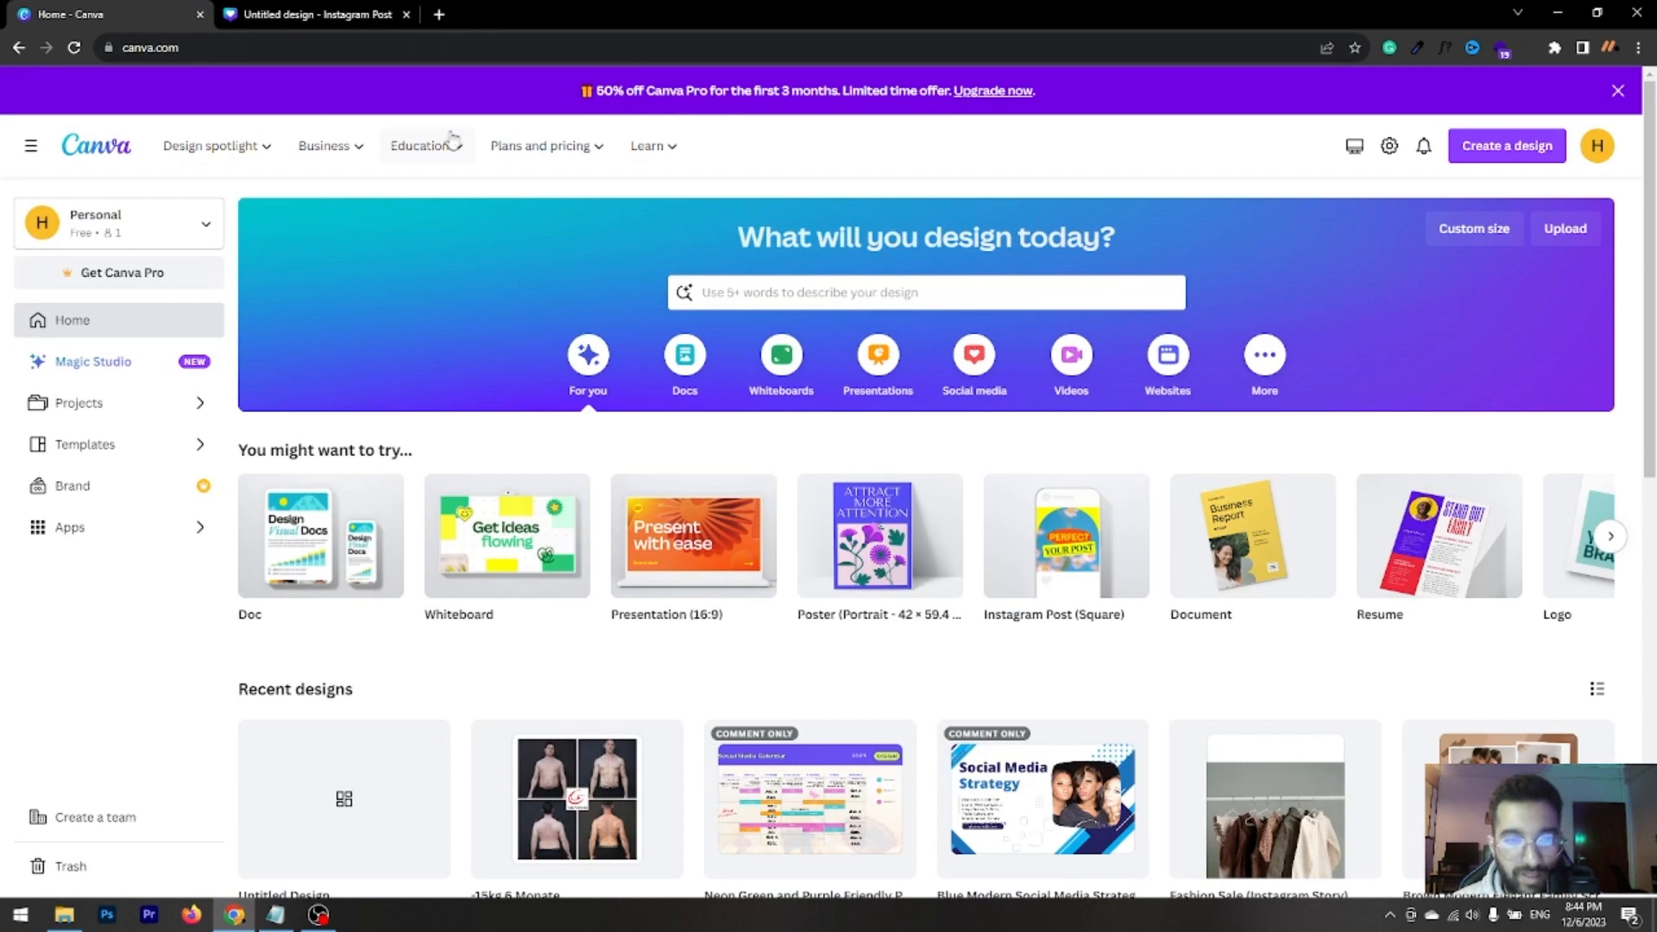
left_click(293, 18)
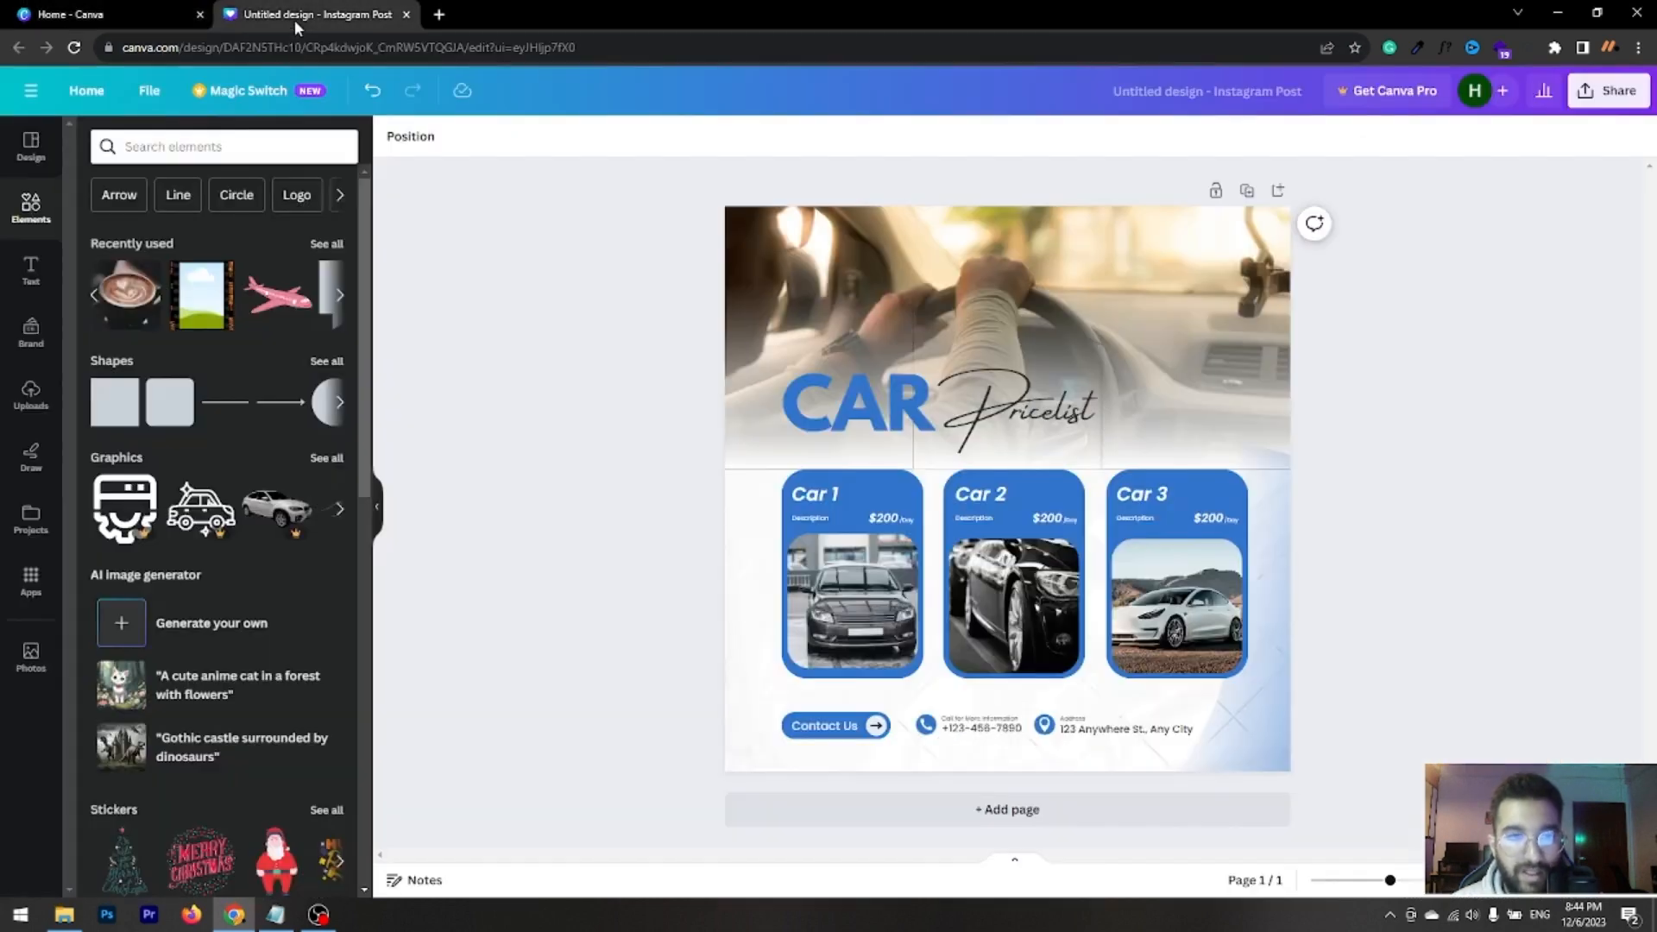
Replace the page with the Yellow Modern Car Service Instagram Post template from the similar designs
left_click(35, 160)
scroll(252, 703, "down", 5)
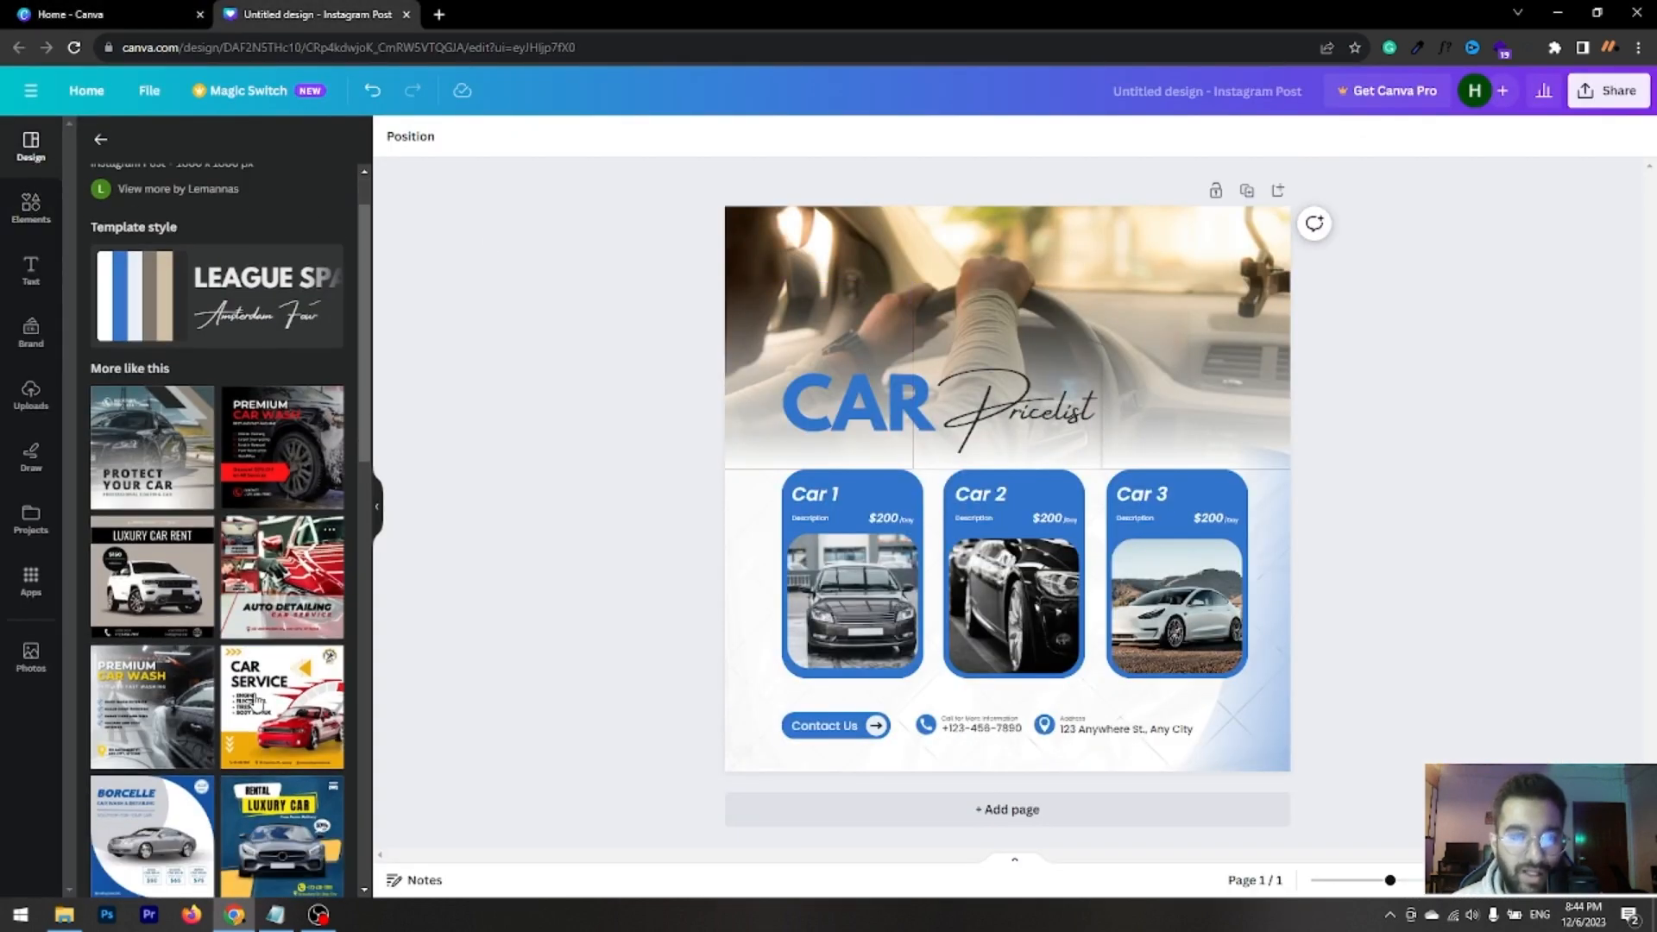
scroll(253, 703, "down", 3)
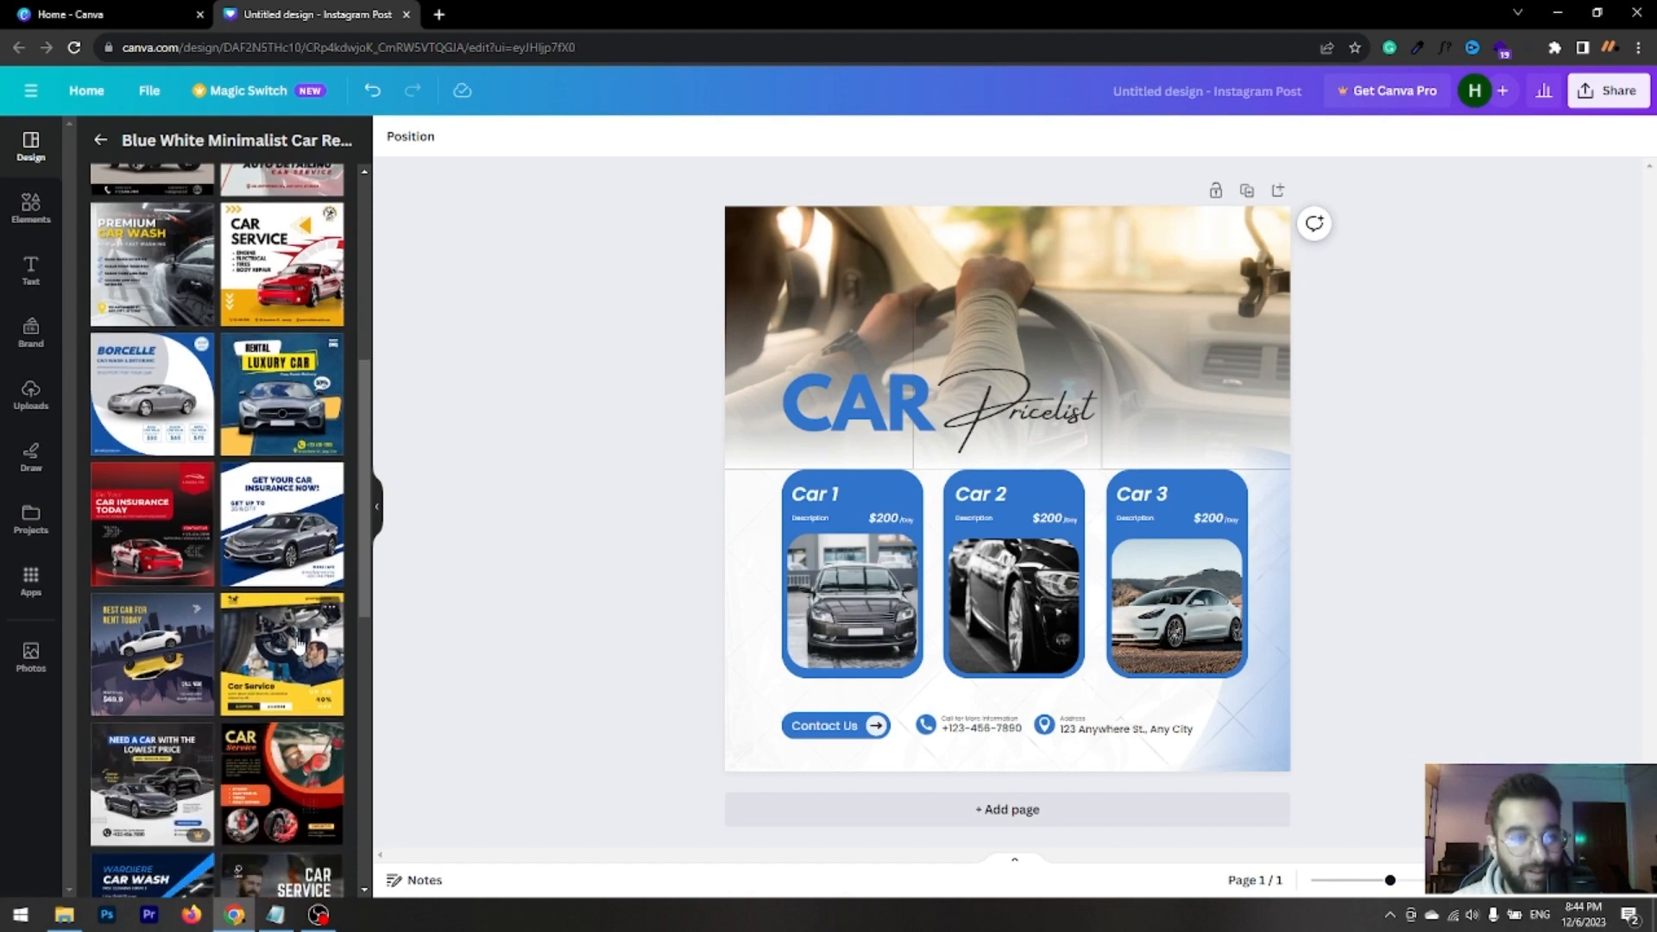
left_click(297, 644)
left_click(921, 538)
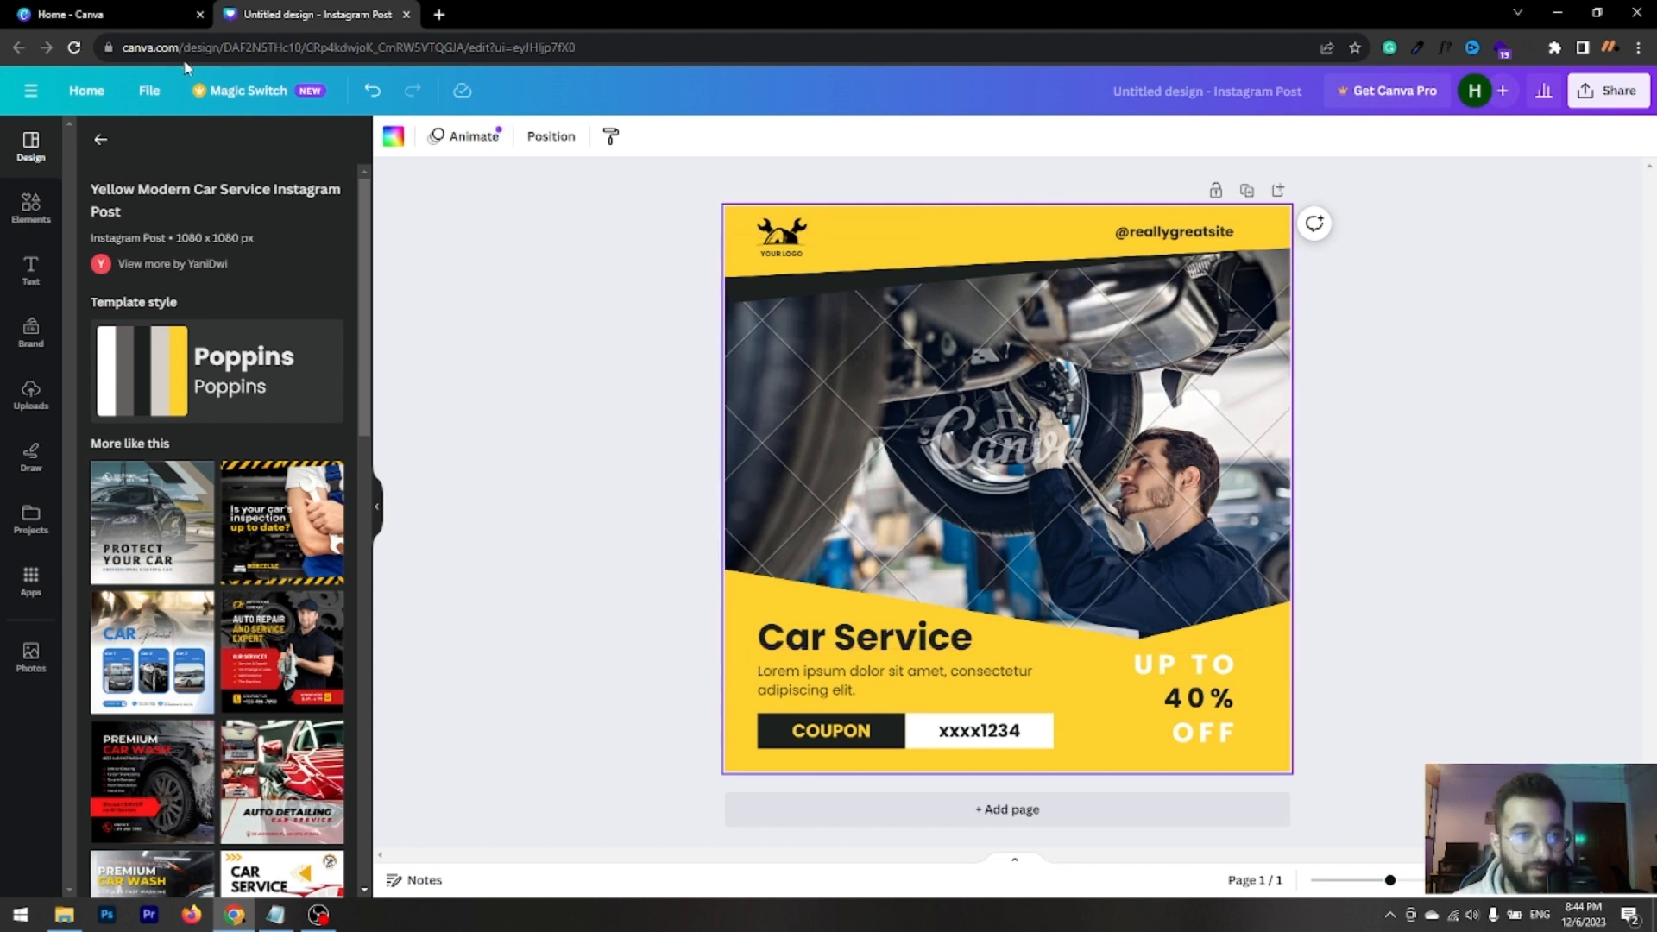
Create a new blank Instagram Post (Square) design from the Canva home page and switch to it
left_click(100, 14)
left_click(1091, 587)
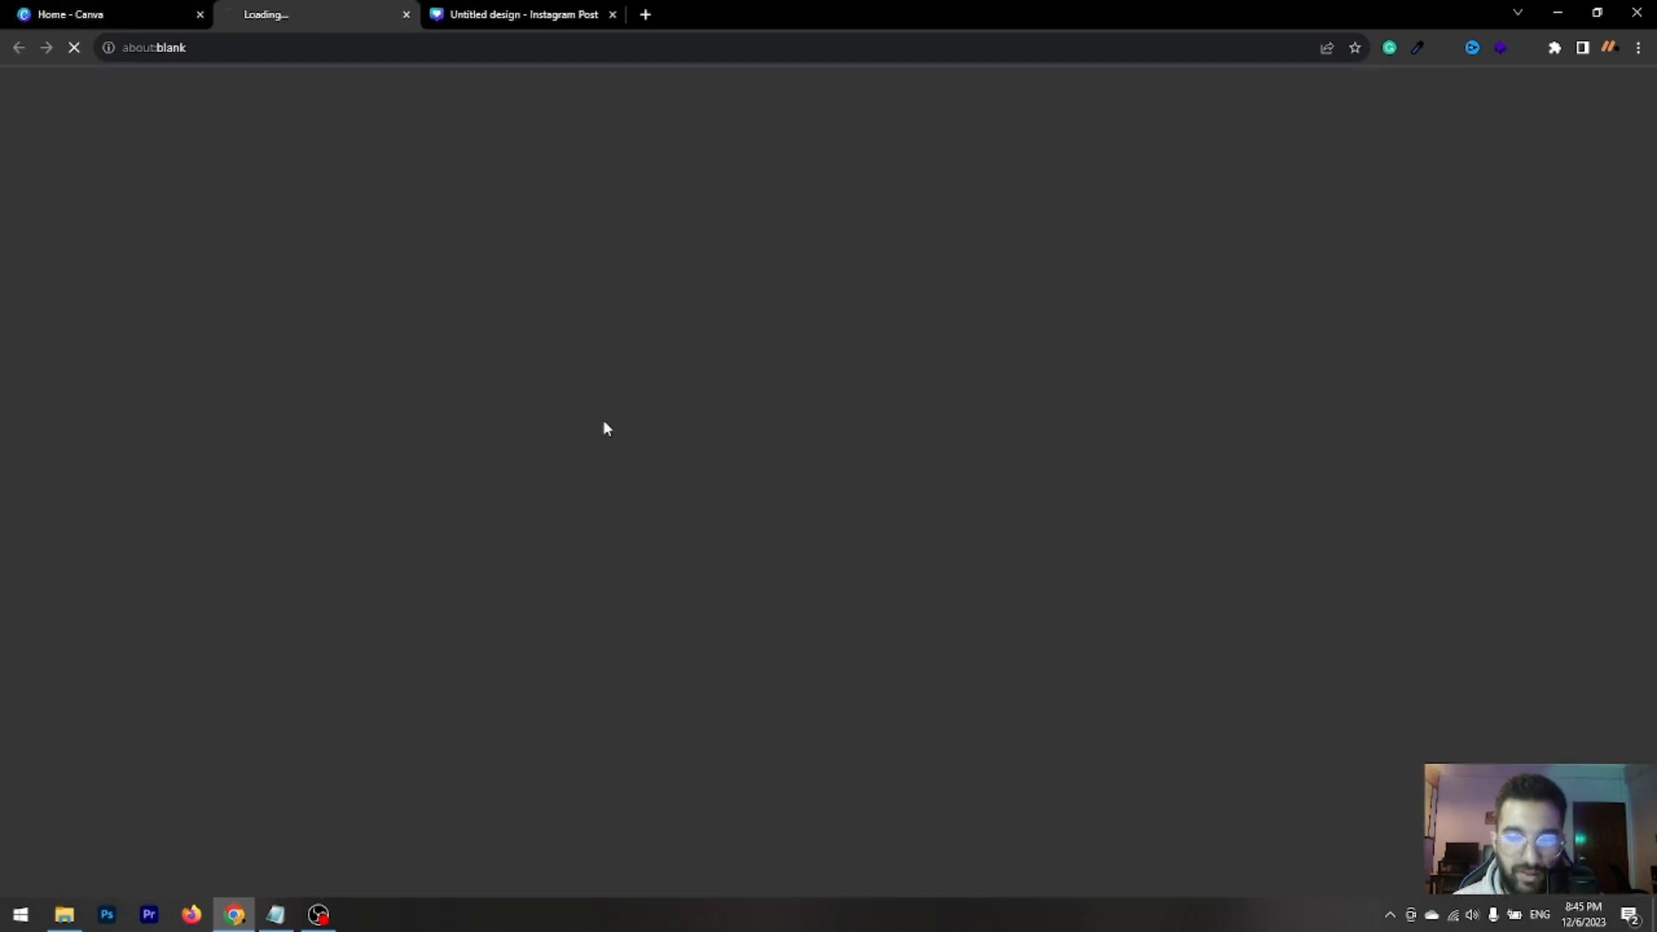
left_click(503, 16)
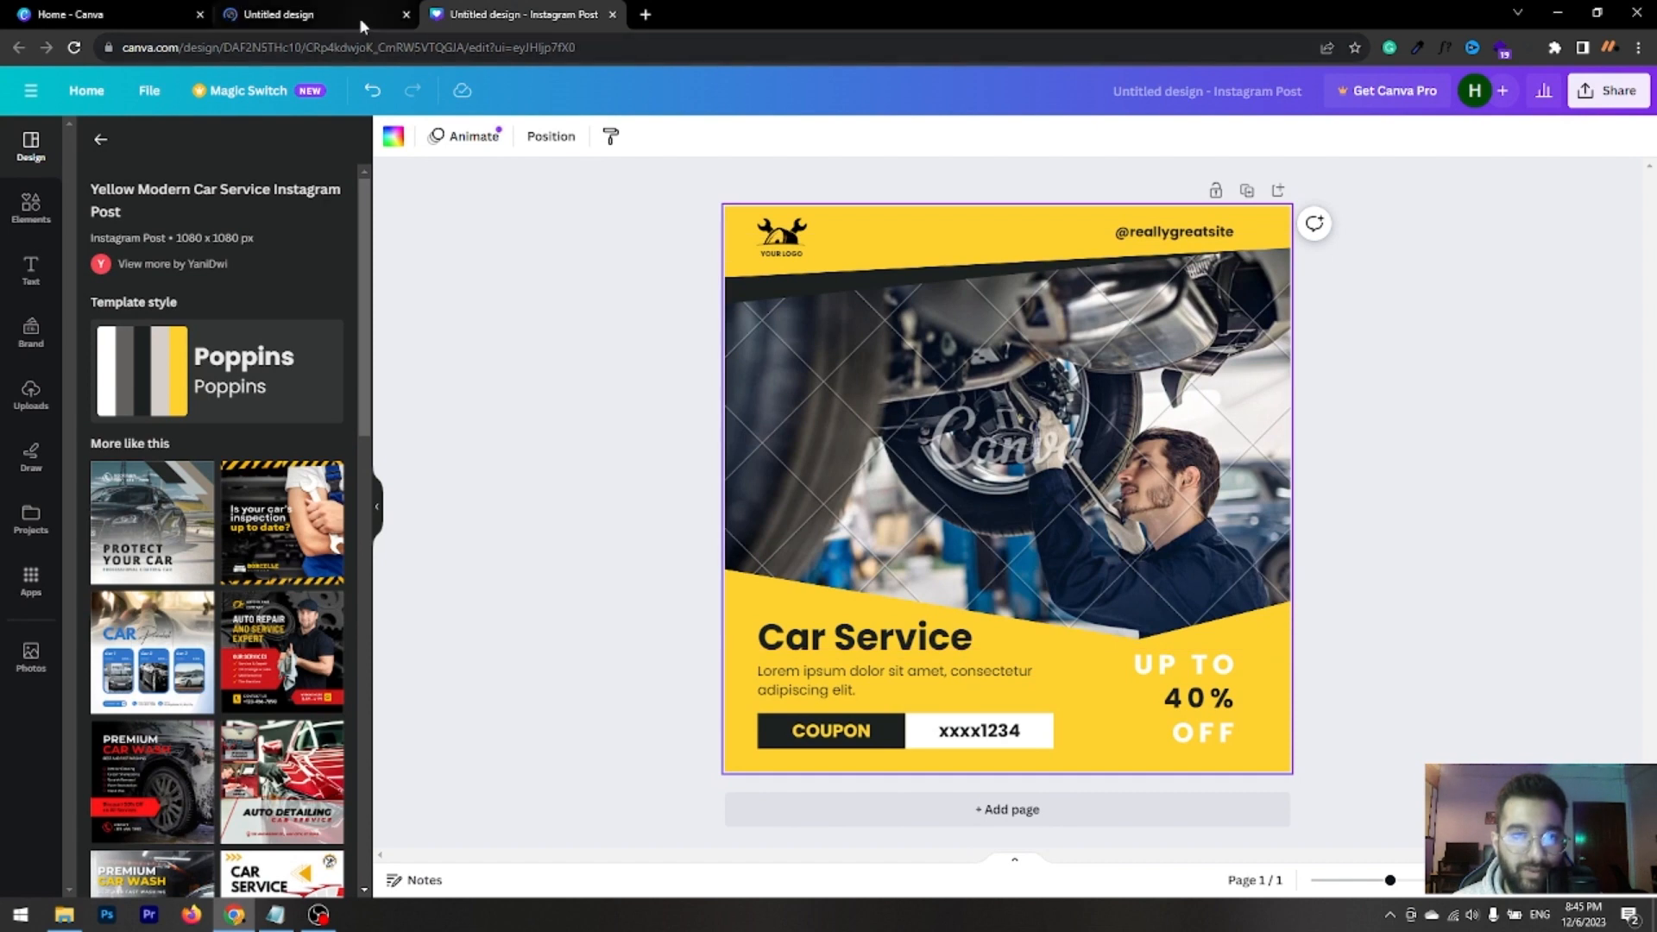
left_click(361, 22)
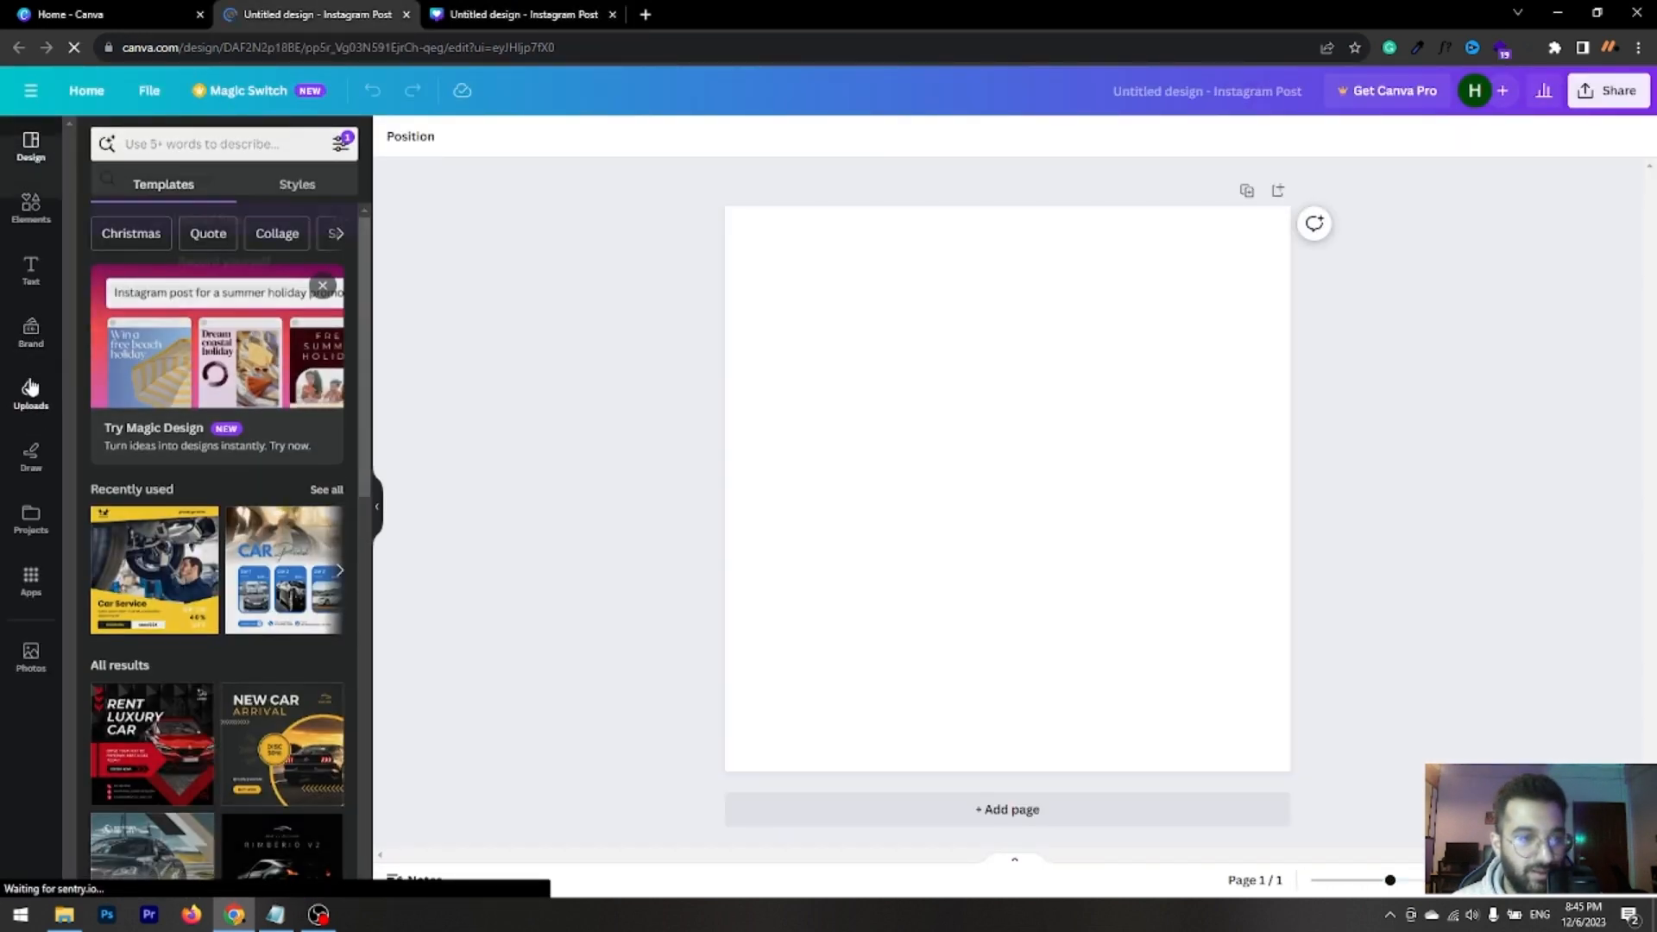
Add the uploaded eyeglasses landscape photo to the blank page and enlarge it to cover the whole page
left_click(30, 388)
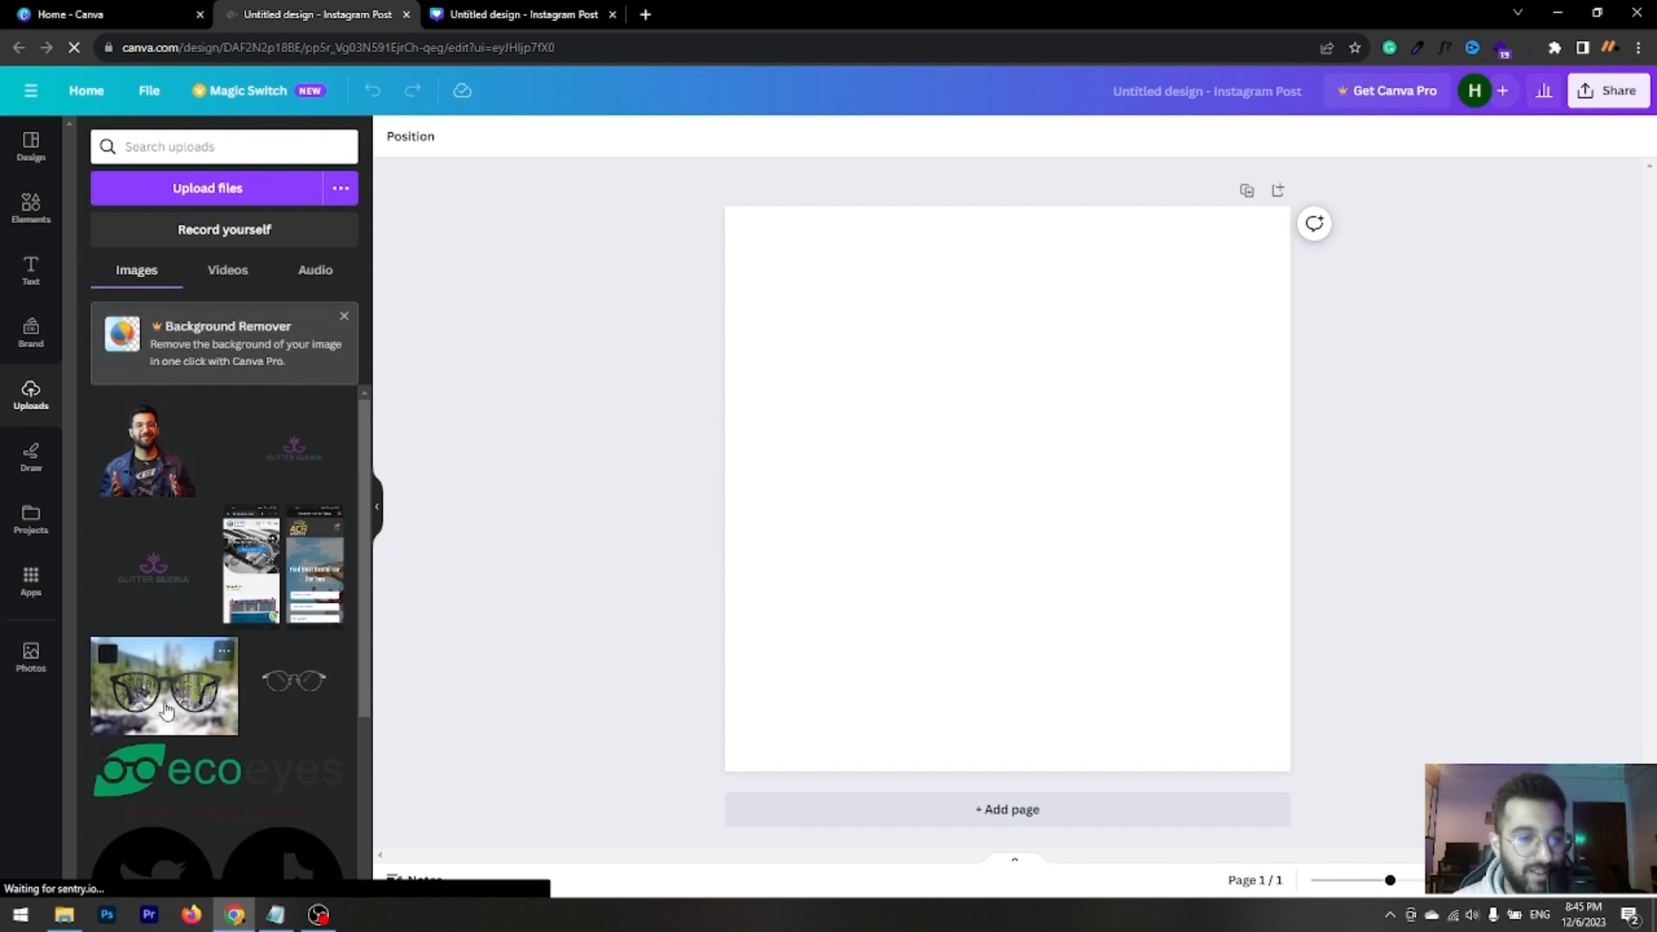
left_click(167, 710)
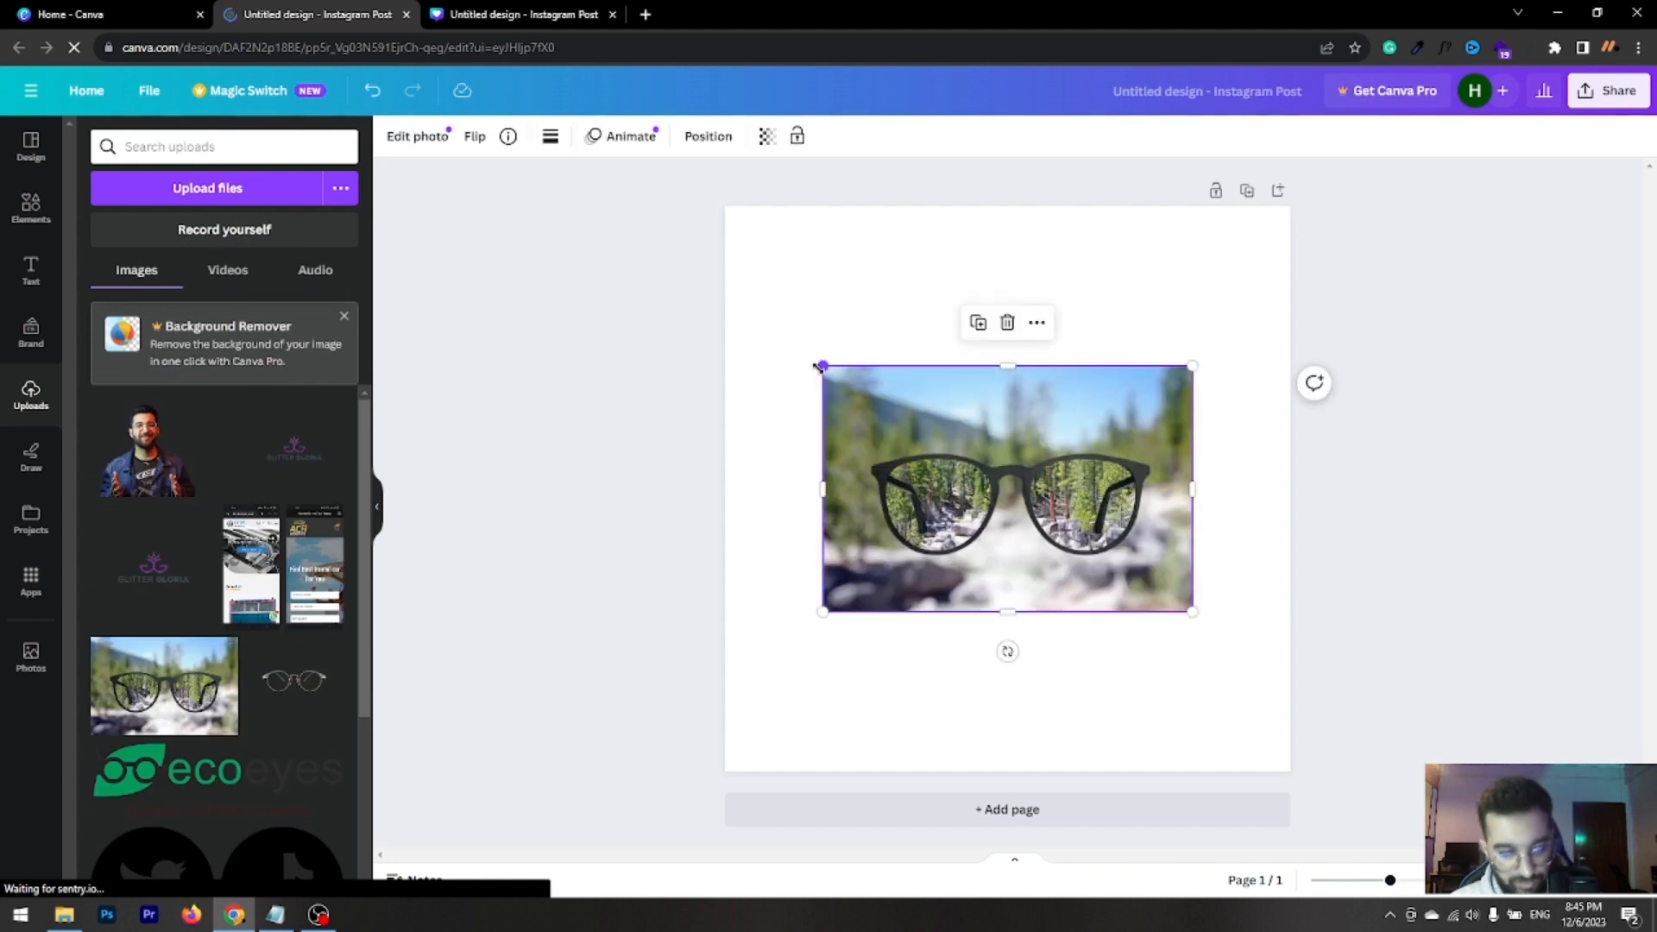
left_click_drag(819, 368, 639, 117)
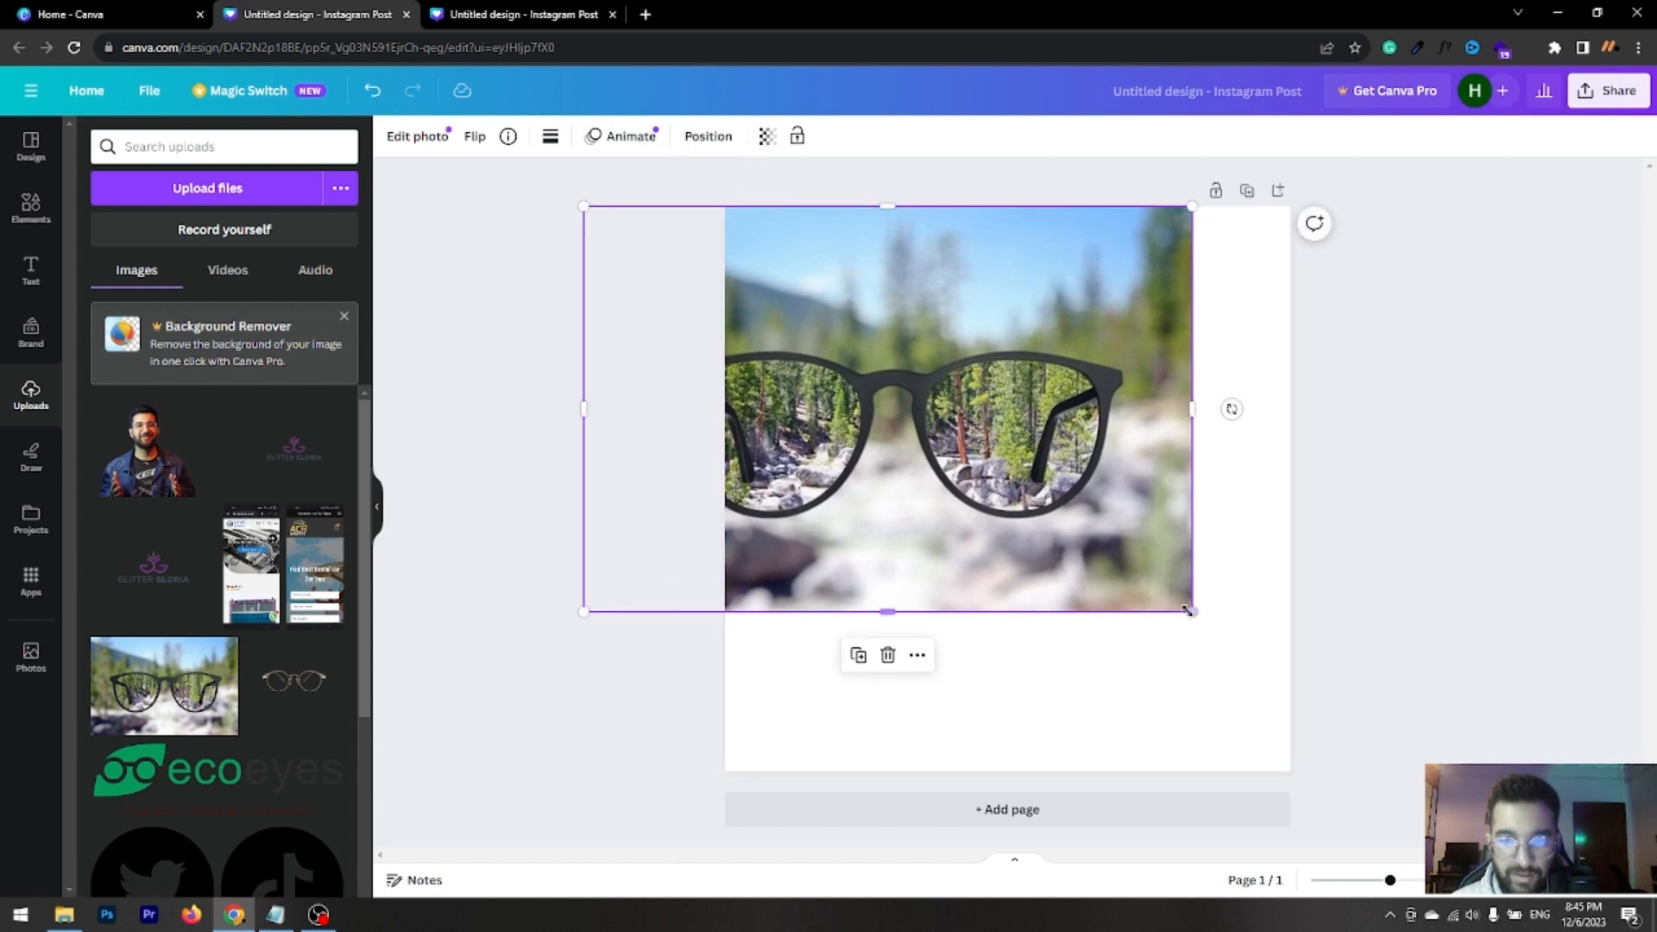
left_click_drag(1188, 610, 1411, 817)
left_click(1479, 489)
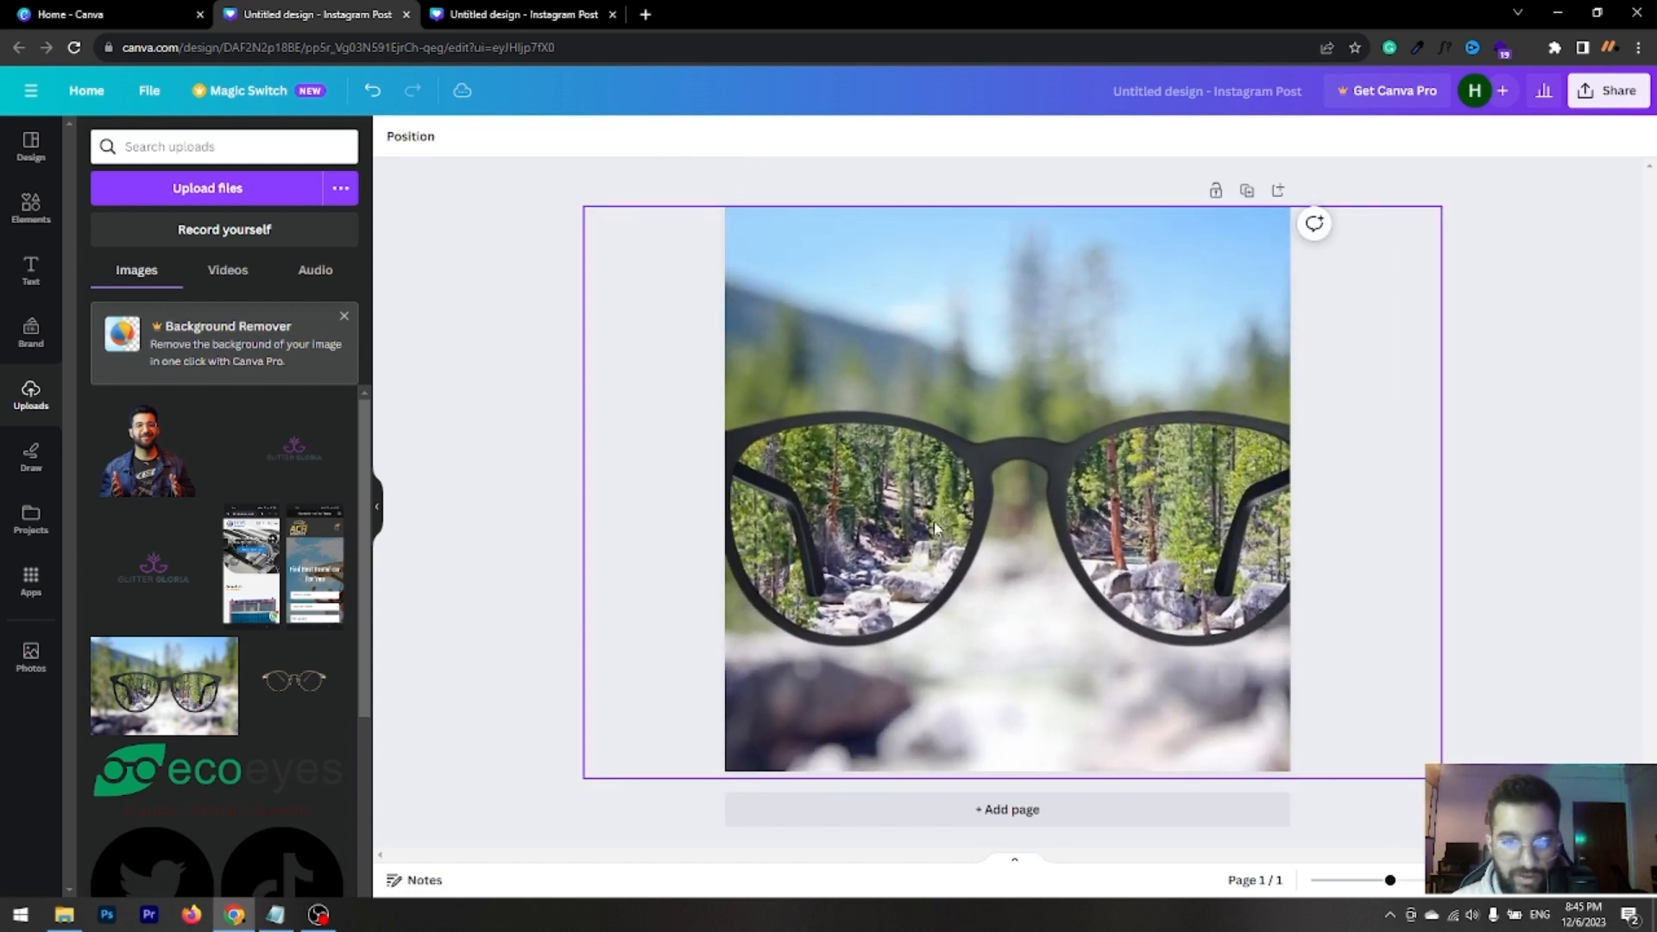
Check the yellow car service design for reference and add a left-leaning parallelogram from the full shapes collection to the new page
left_click(41, 206)
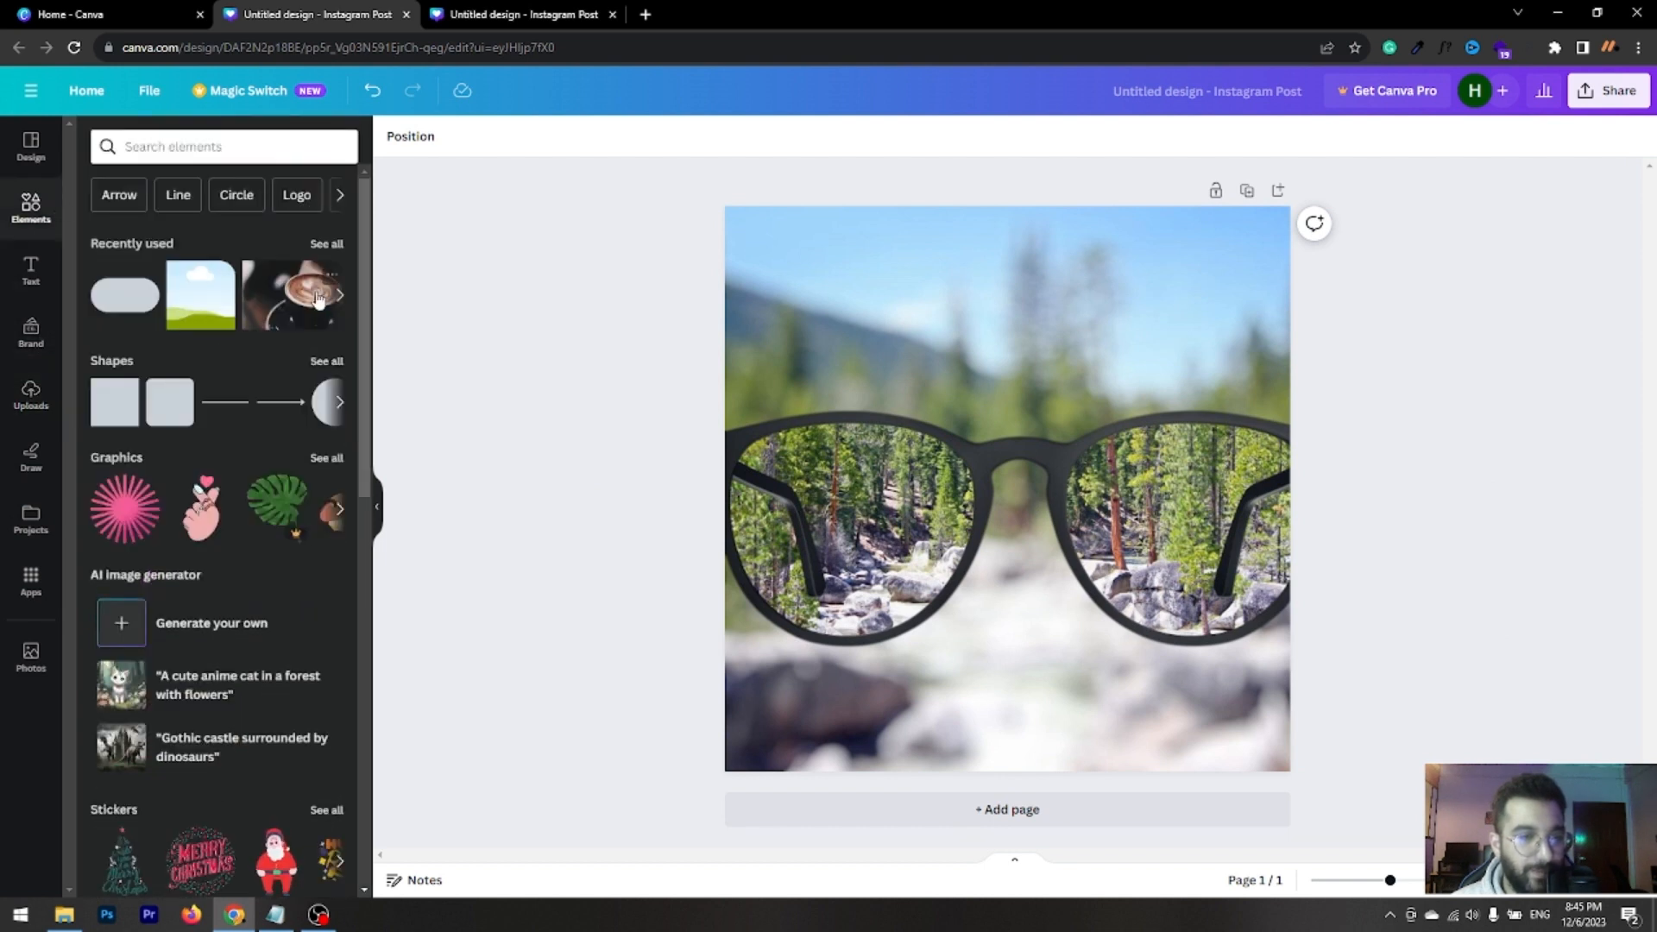
left_click(326, 361)
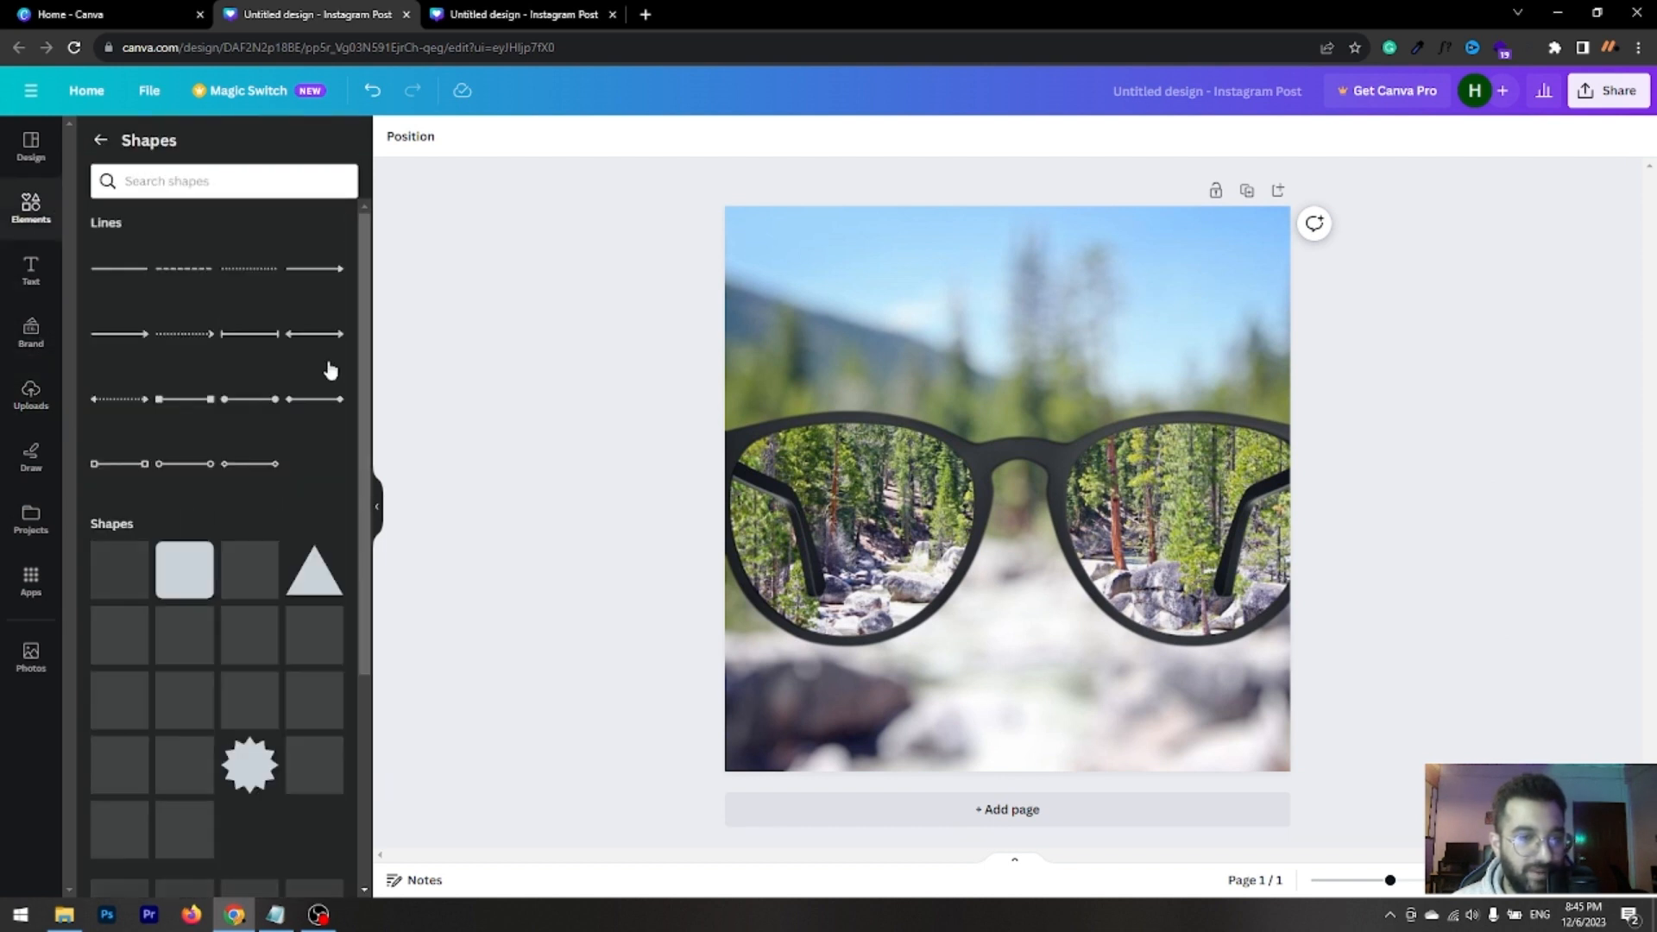
scroll(332, 432, "down", 5)
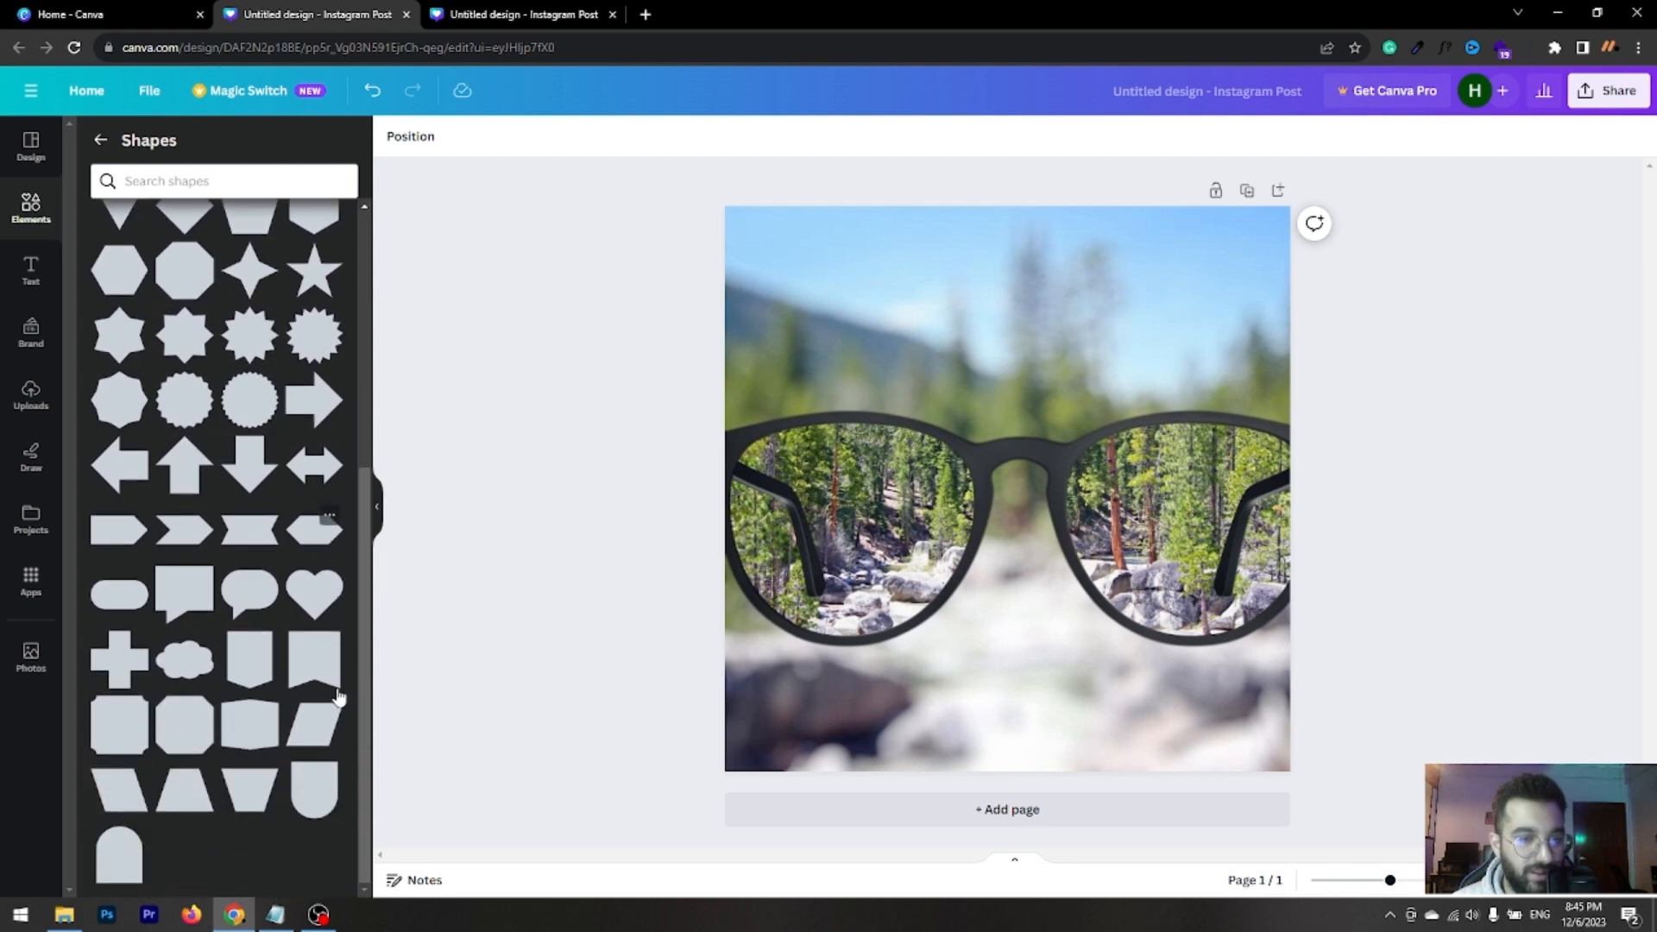
left_click(499, 14)
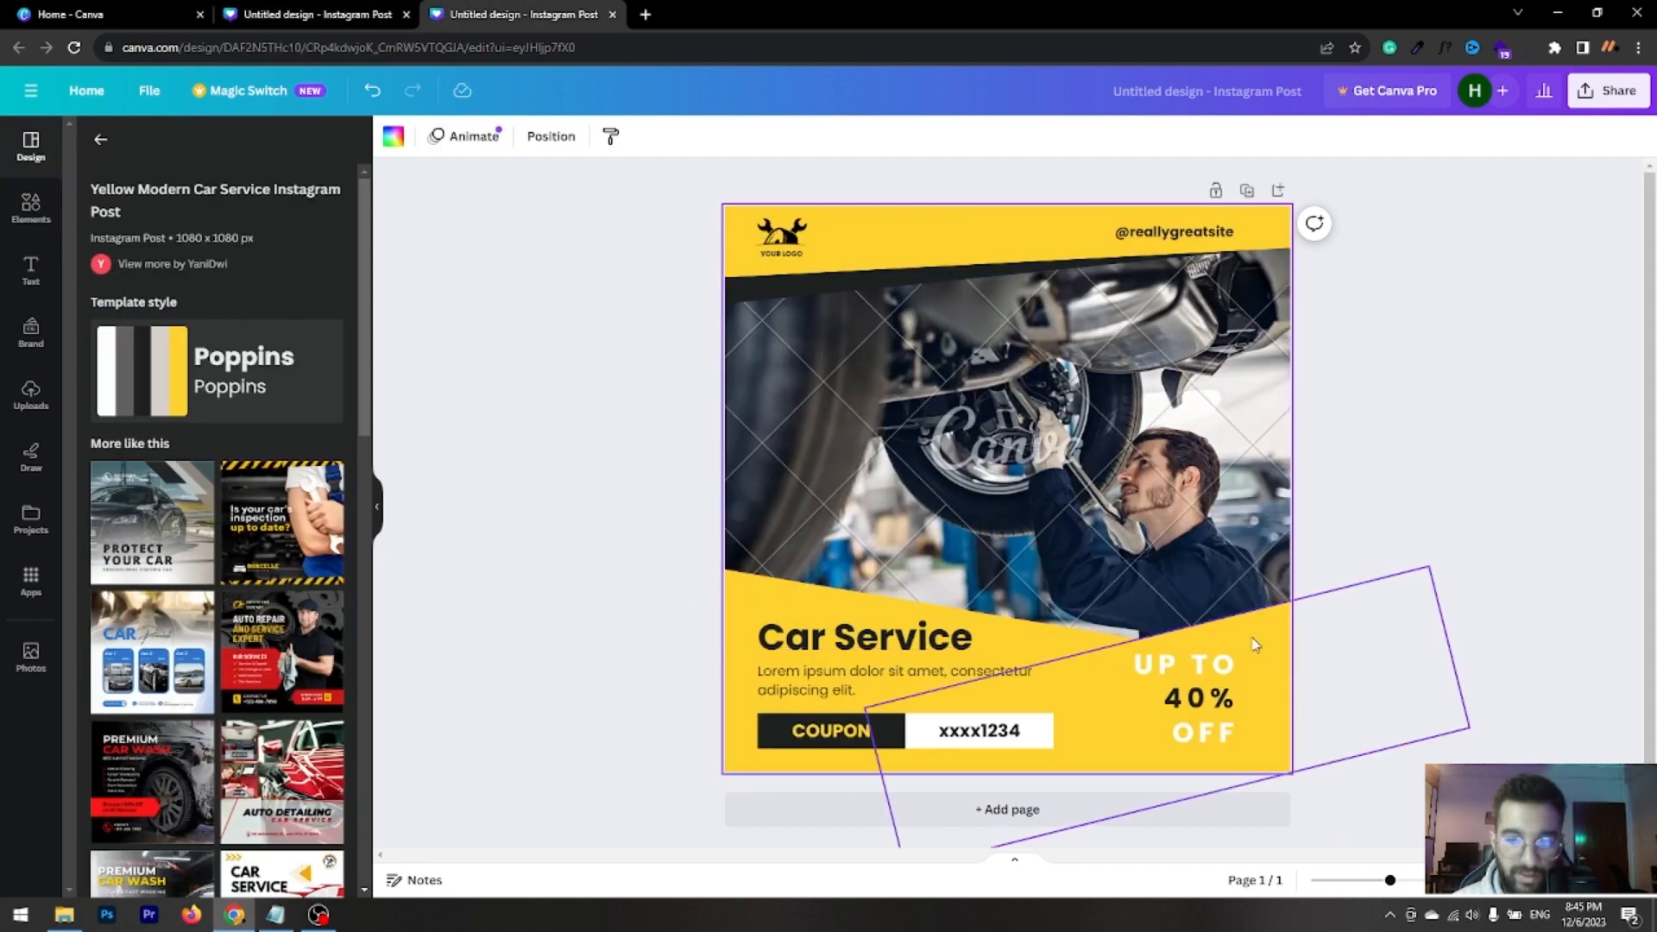
left_click(344, 19)
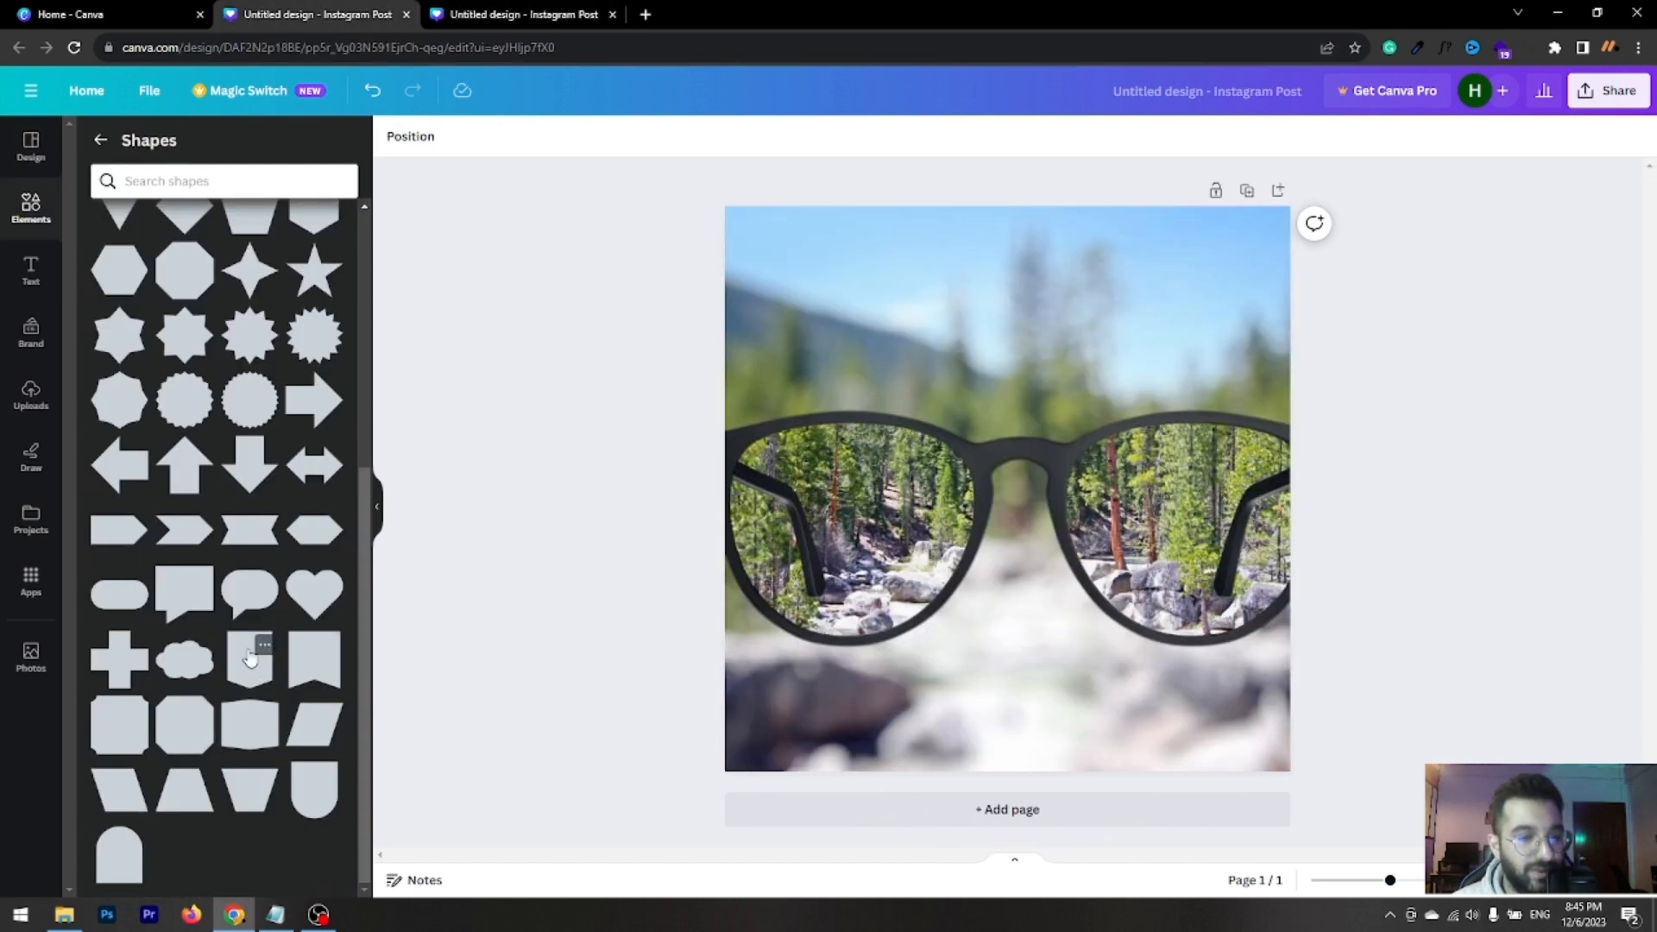
scroll(249, 658, "up", 4)
scroll(249, 658, "down", 4)
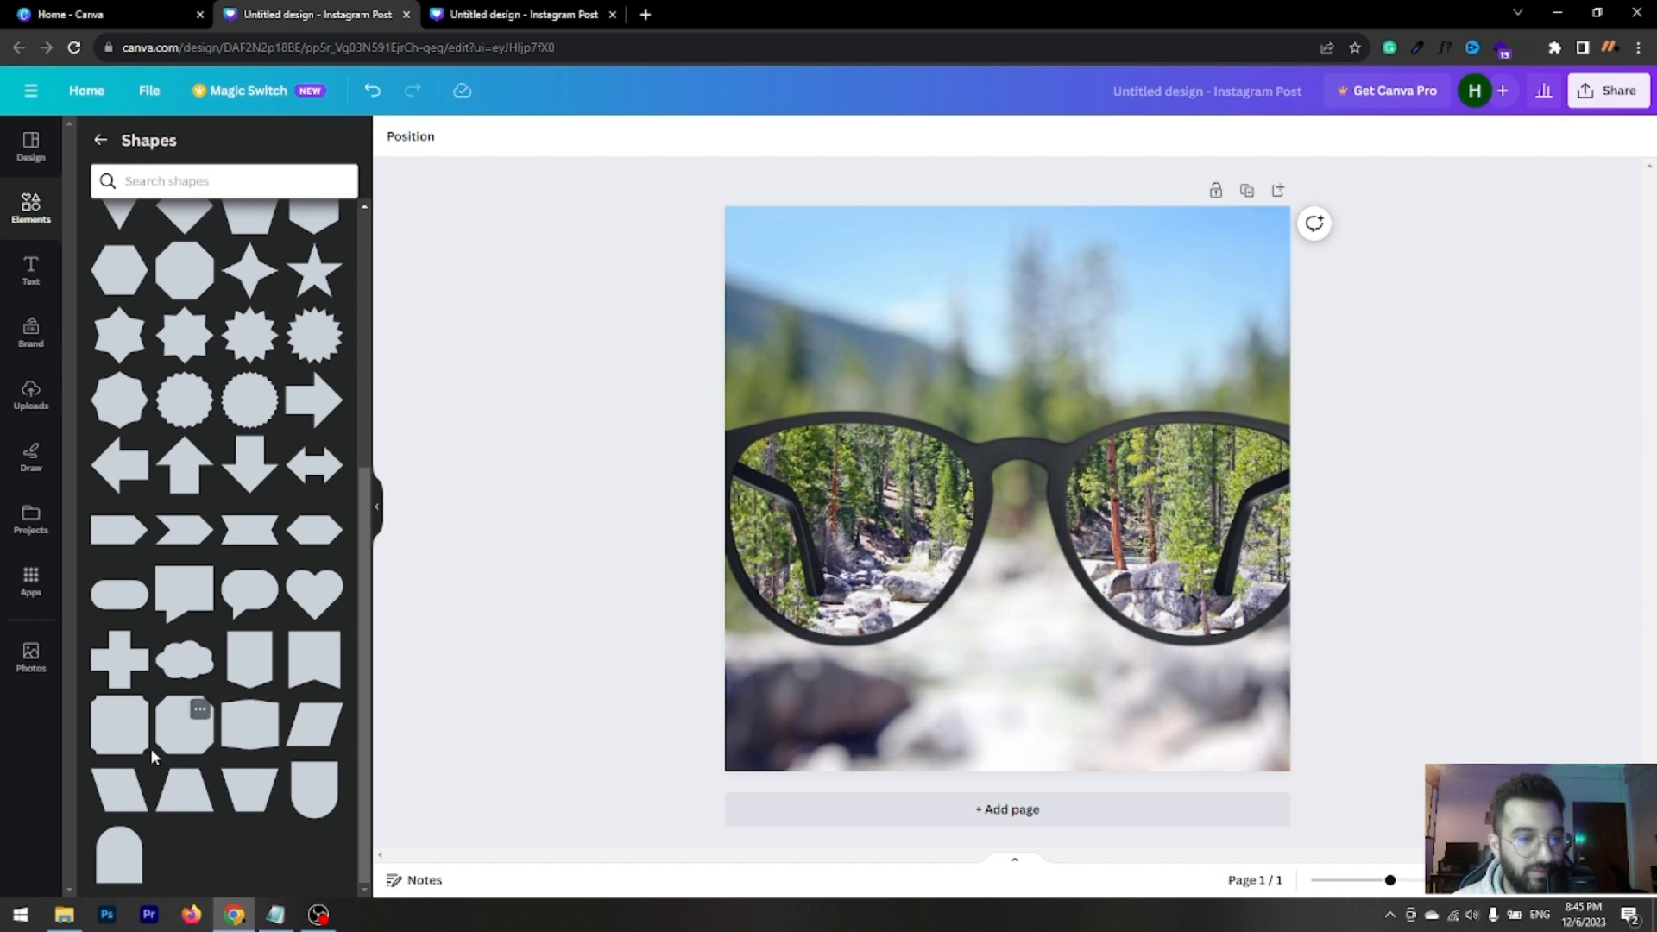
left_click(121, 788)
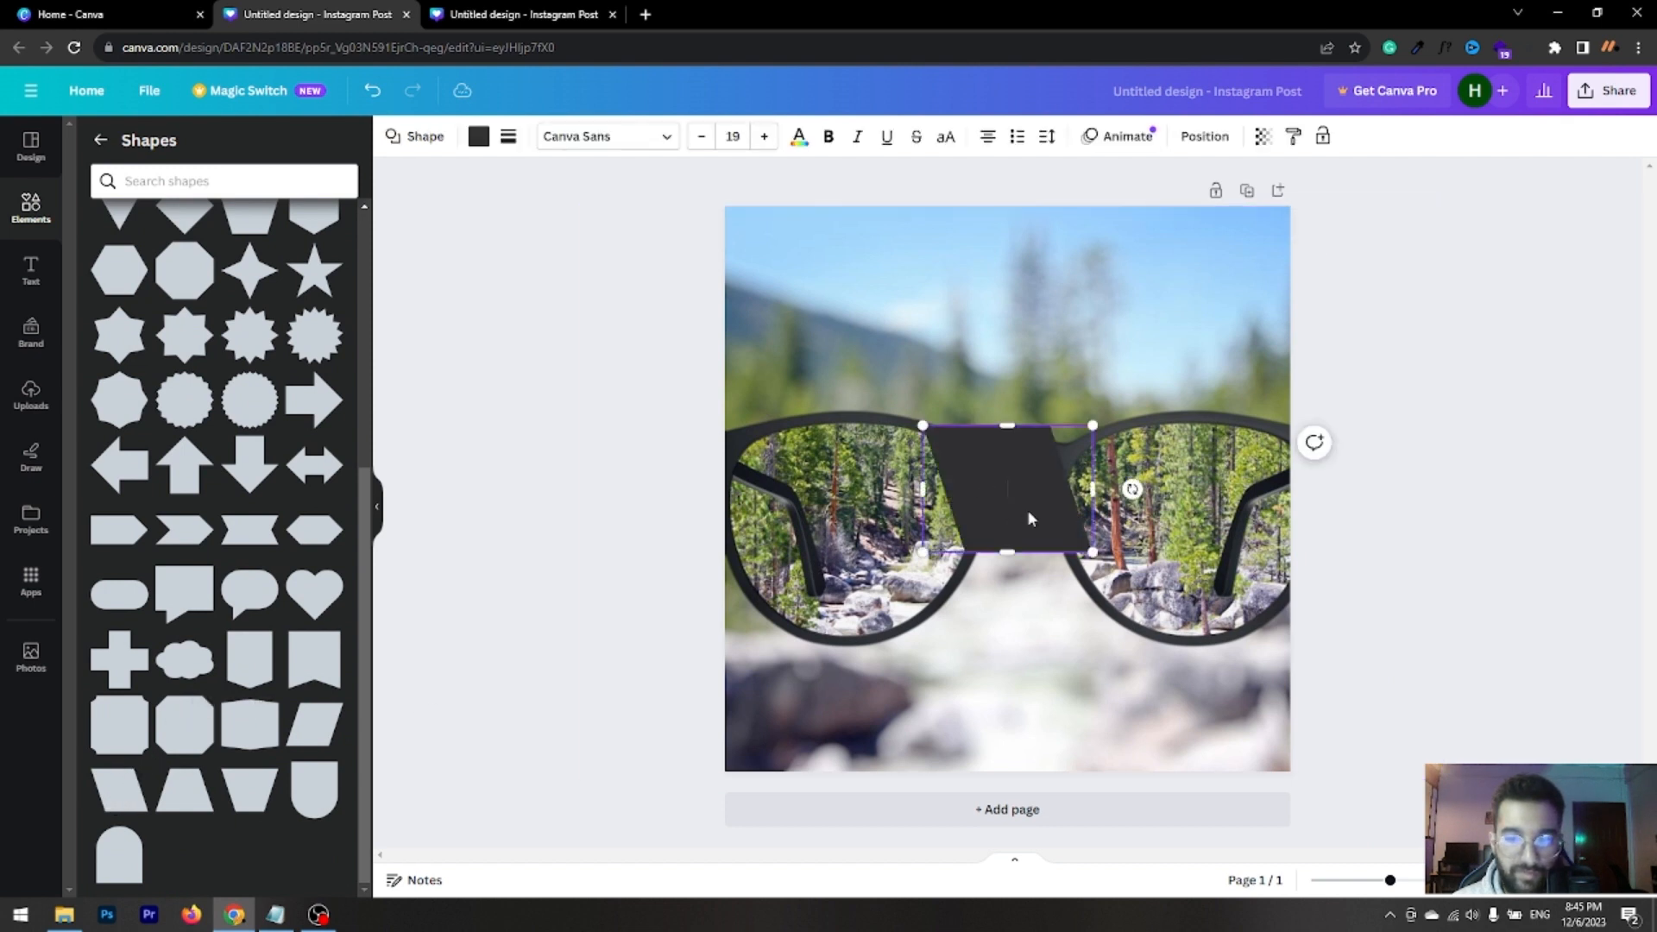
Enlarge the dark parallelogram, rotate it slightly clockwise and move it down over the lower part of the photo
left_click_drag(1089, 550, 1410, 792)
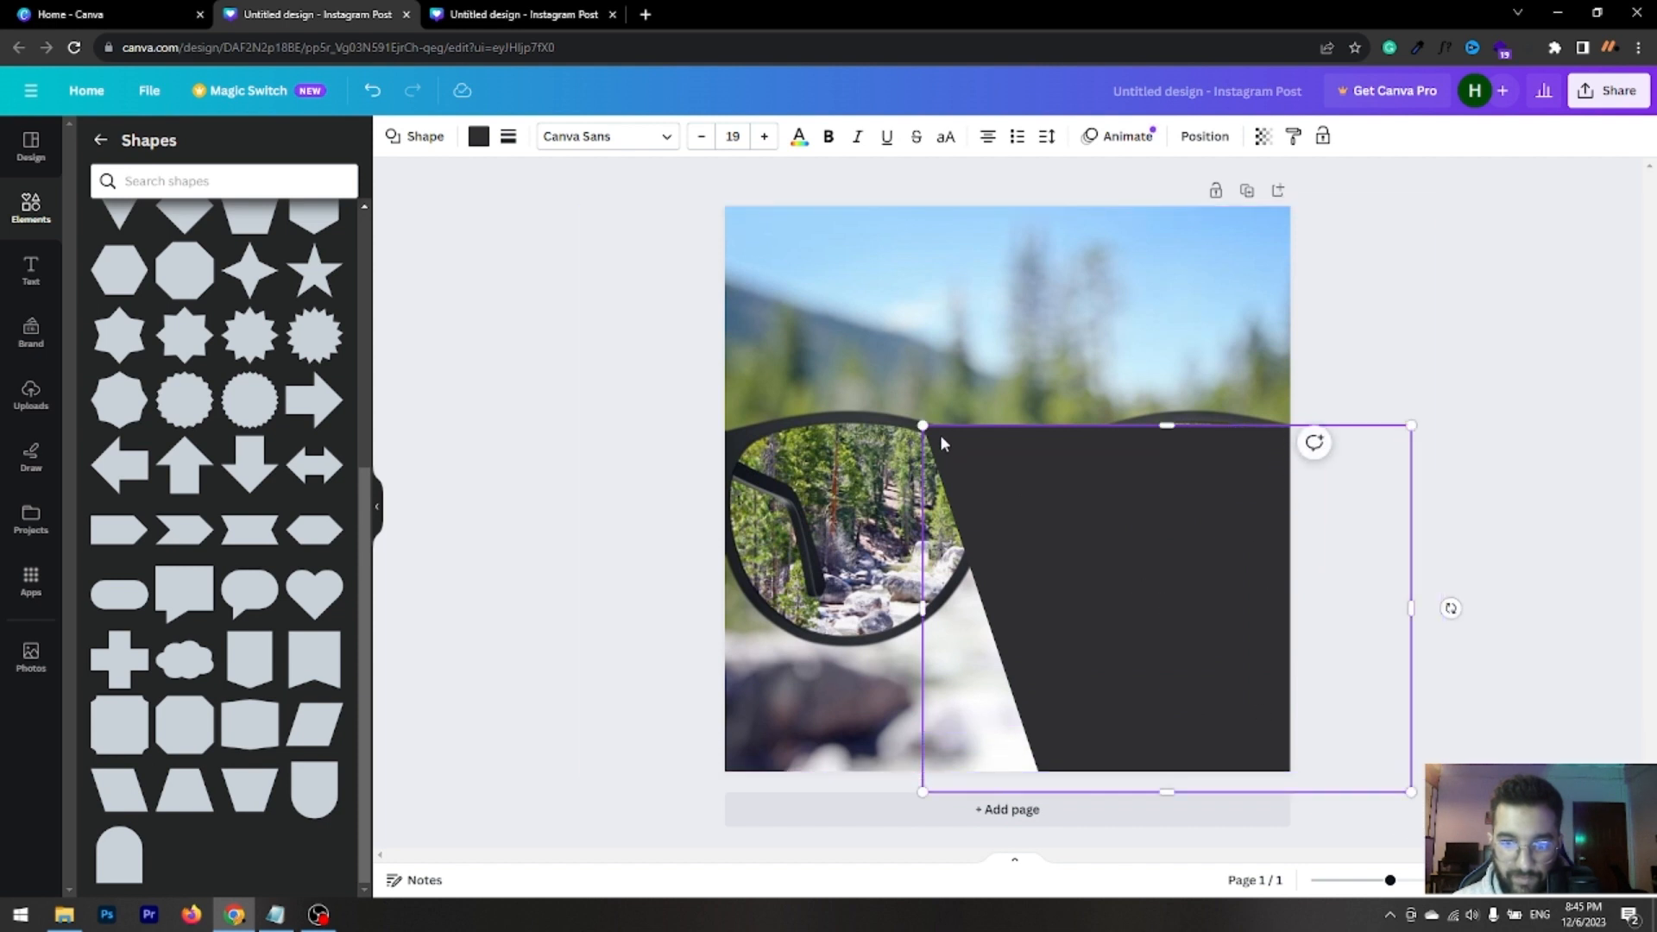
left_click_drag(923, 428, 688, 325)
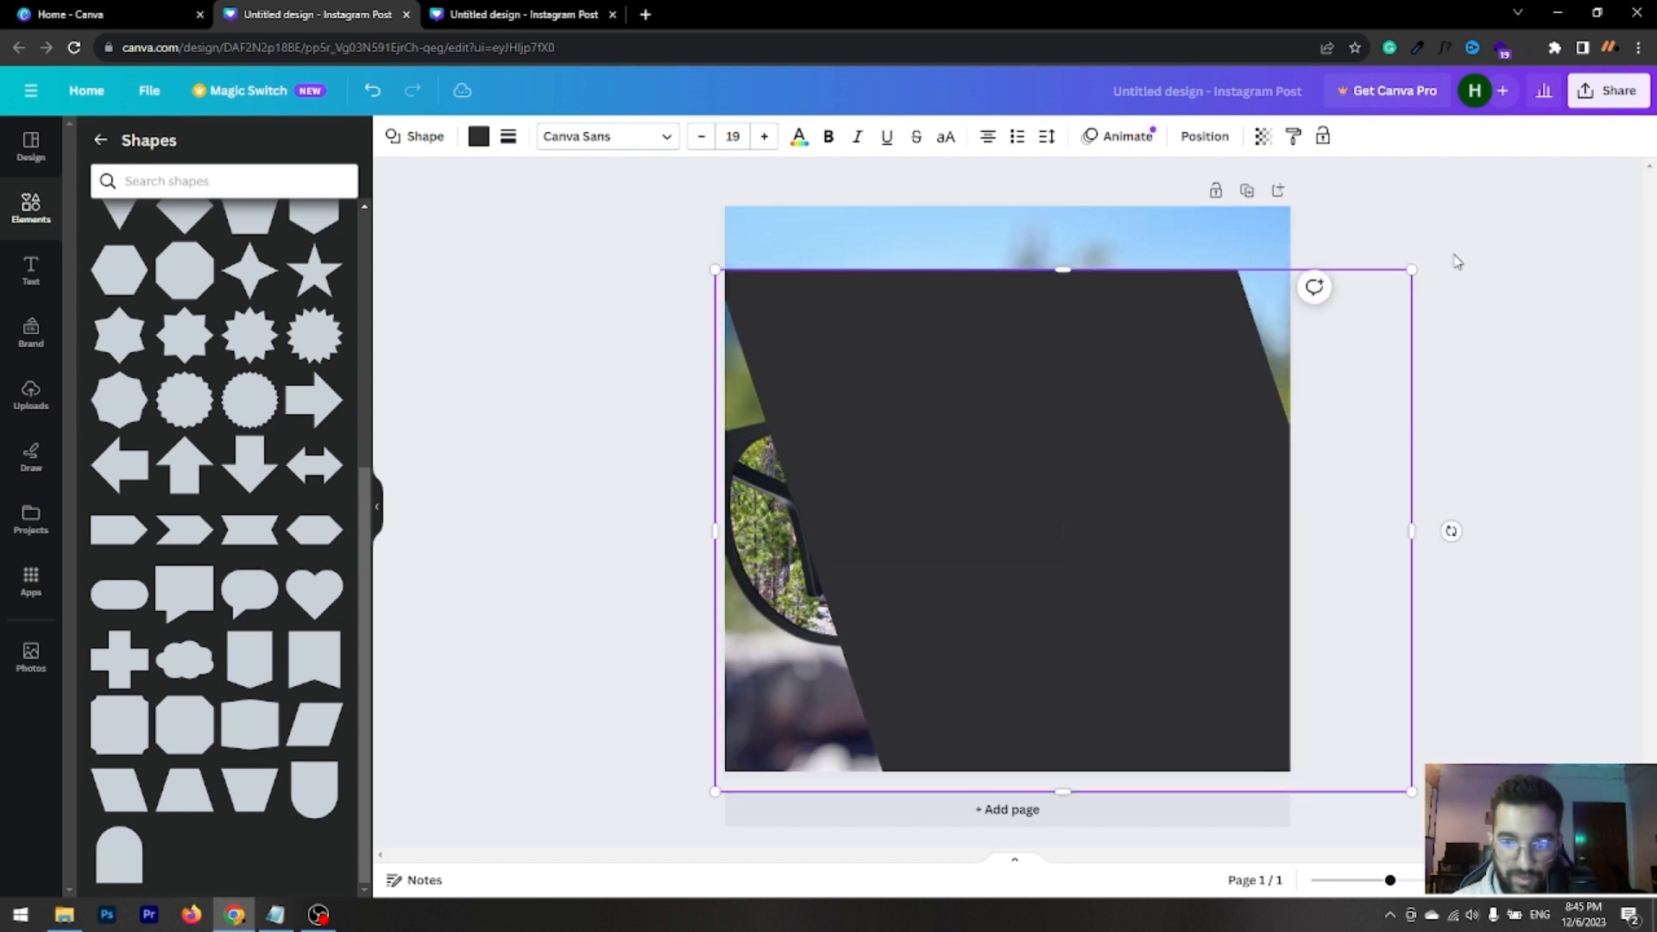
left_click_drag(1451, 531, 1462, 631)
left_click_drag(1171, 395, 1140, 773)
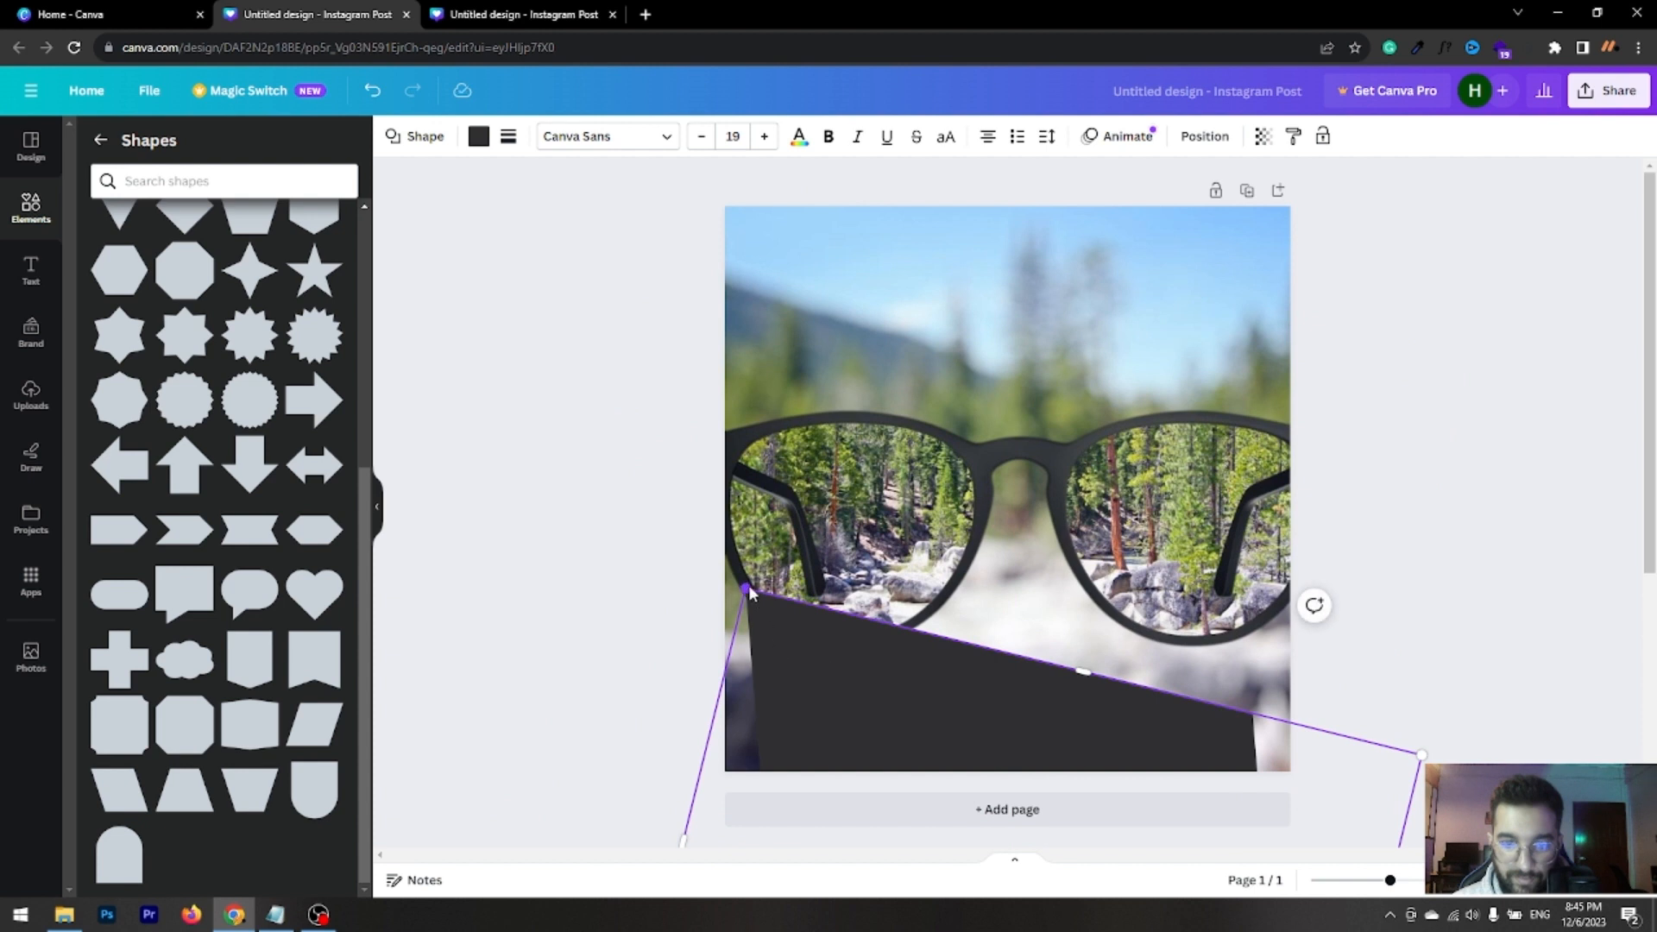
Extend the dark parallelogram beyond both sides of the page and lower it slightly so it forms a sloping bottom band
left_click_drag(746, 590, 683, 512)
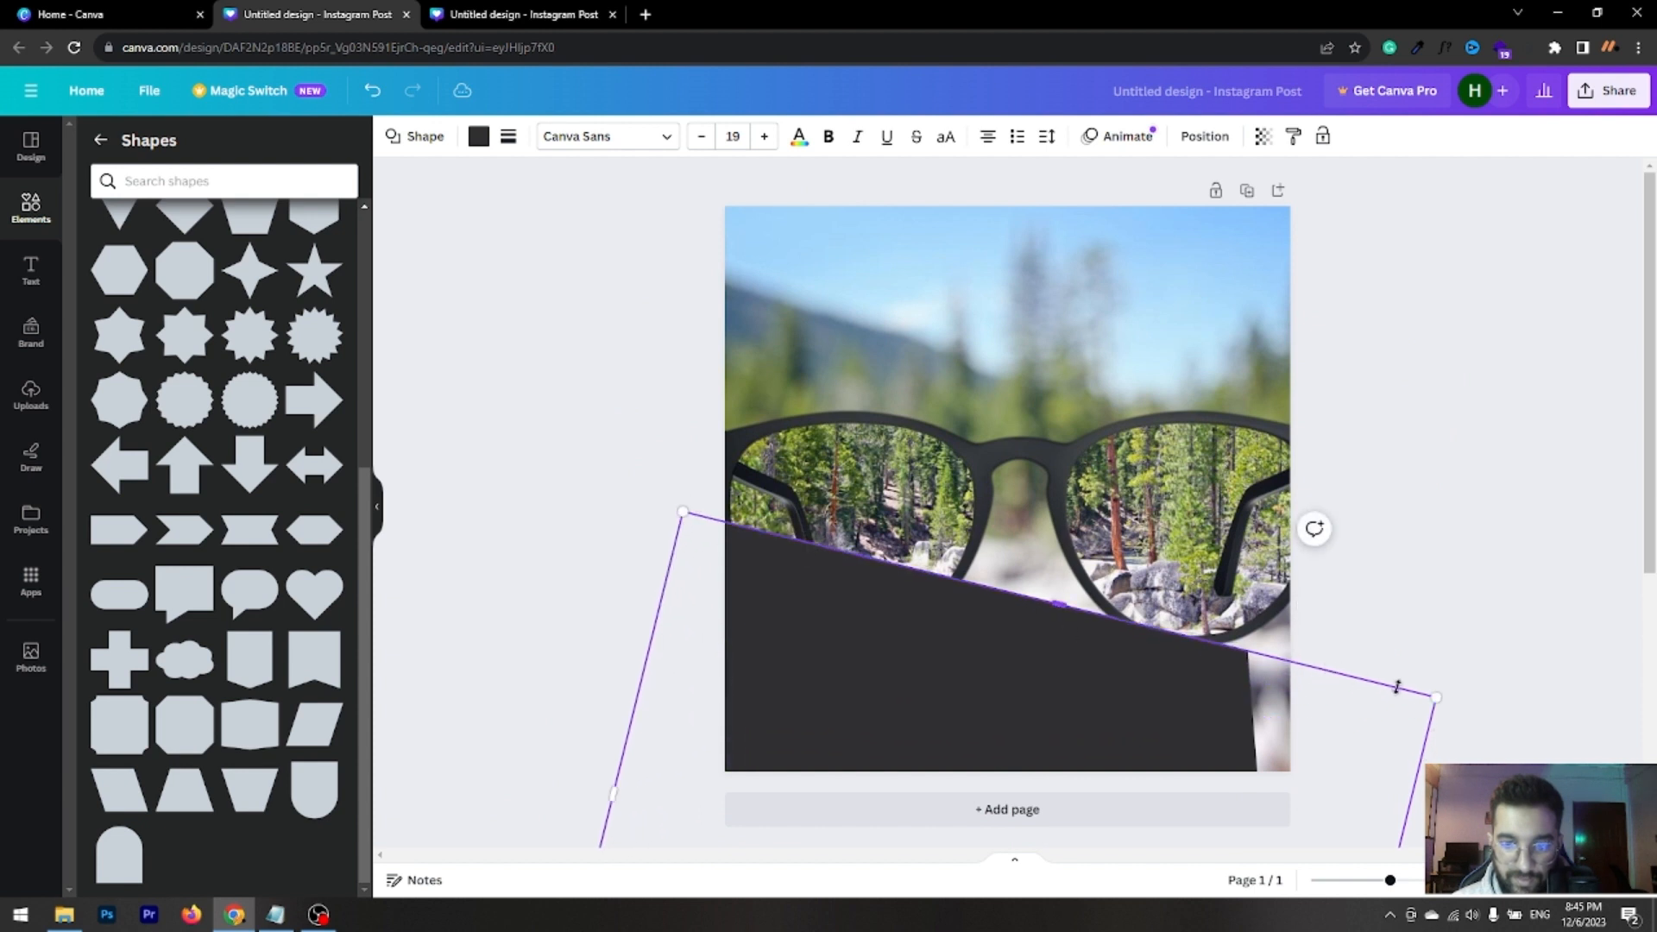
left_click_drag(1435, 696, 1510, 714)
left_click_drag(989, 623, 991, 671)
left_click(1409, 547)
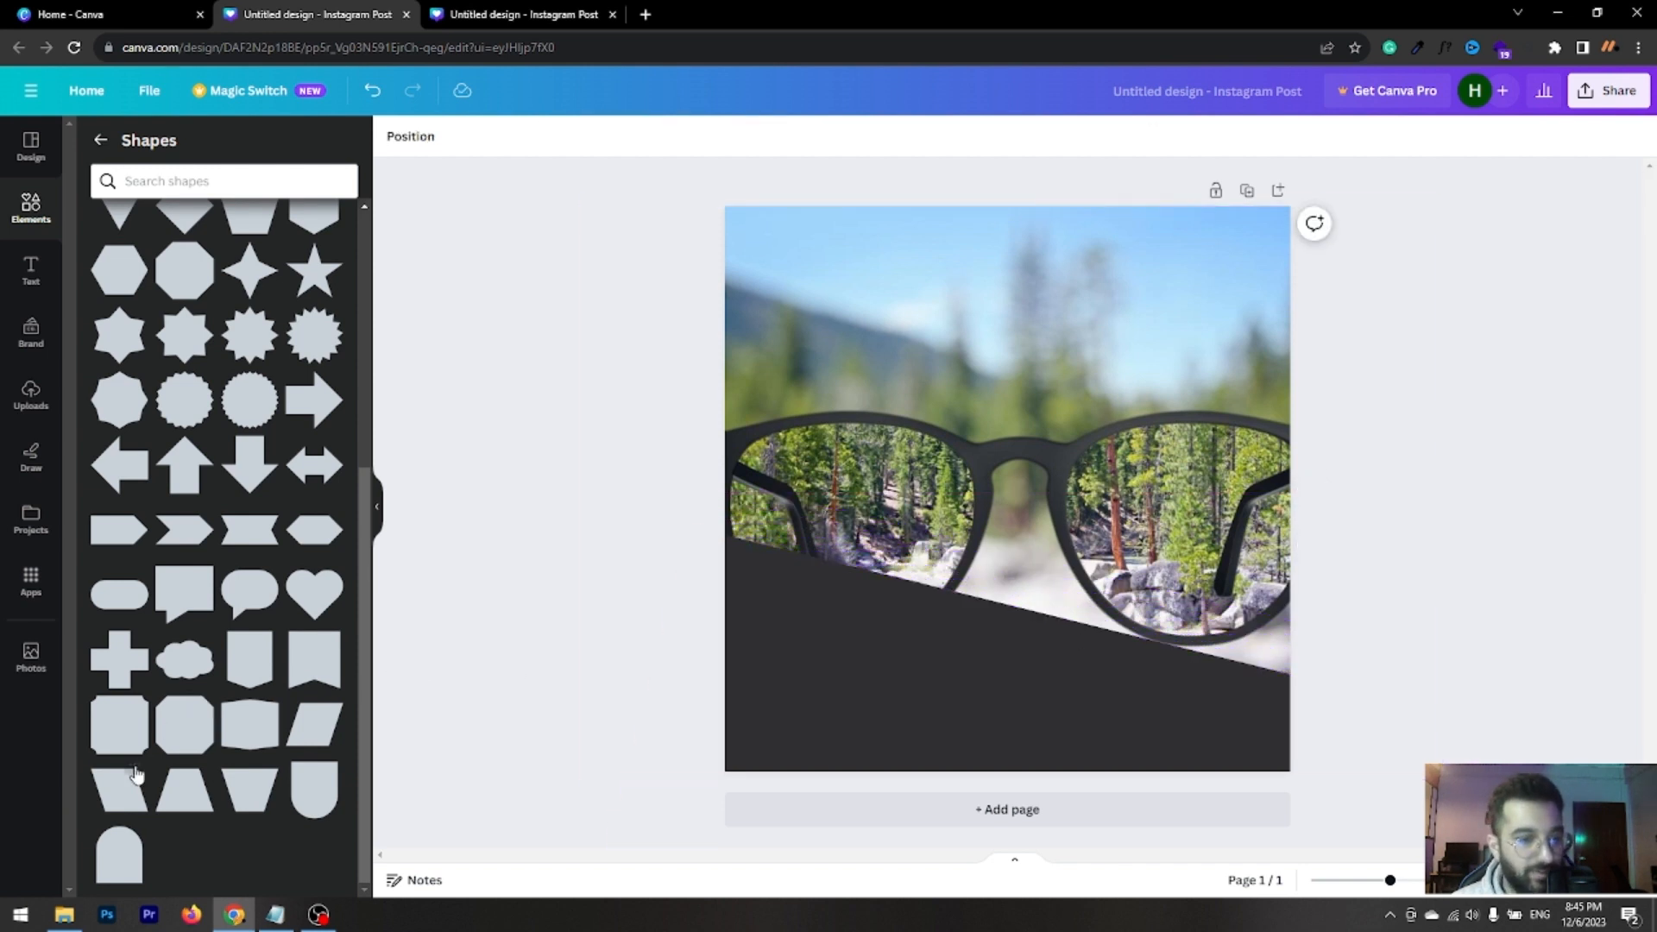
Add a right-leaning parallelogram, enlarge it past the page's right edge and move it up
left_click(308, 736)
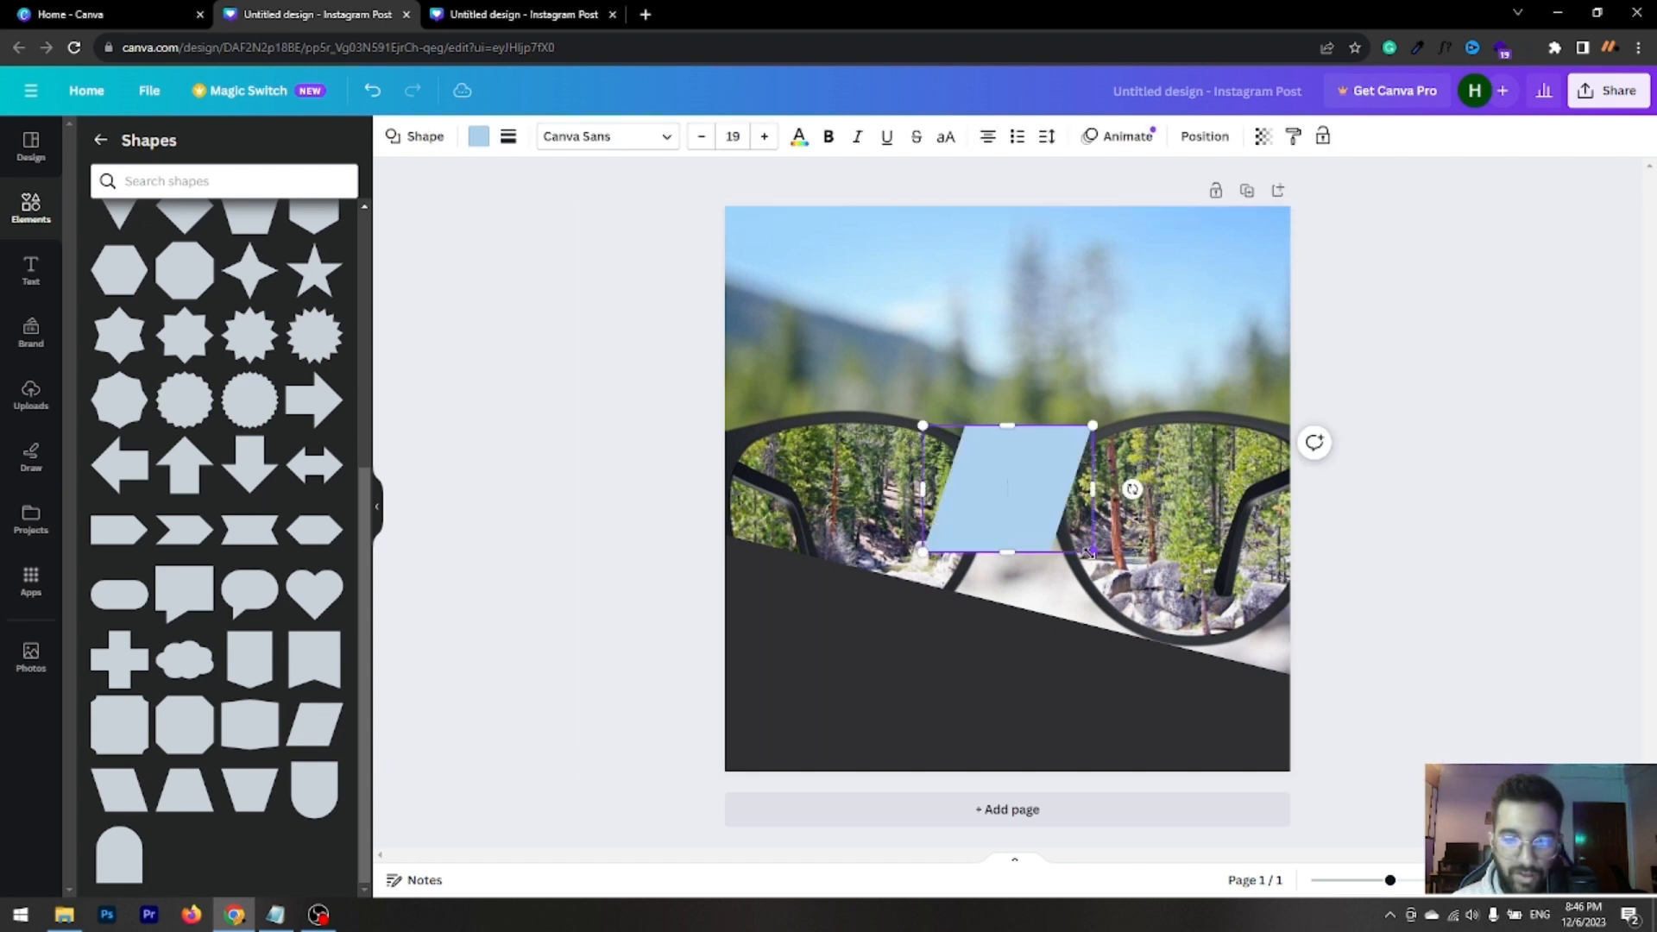
left_click_drag(1093, 553, 1537, 900)
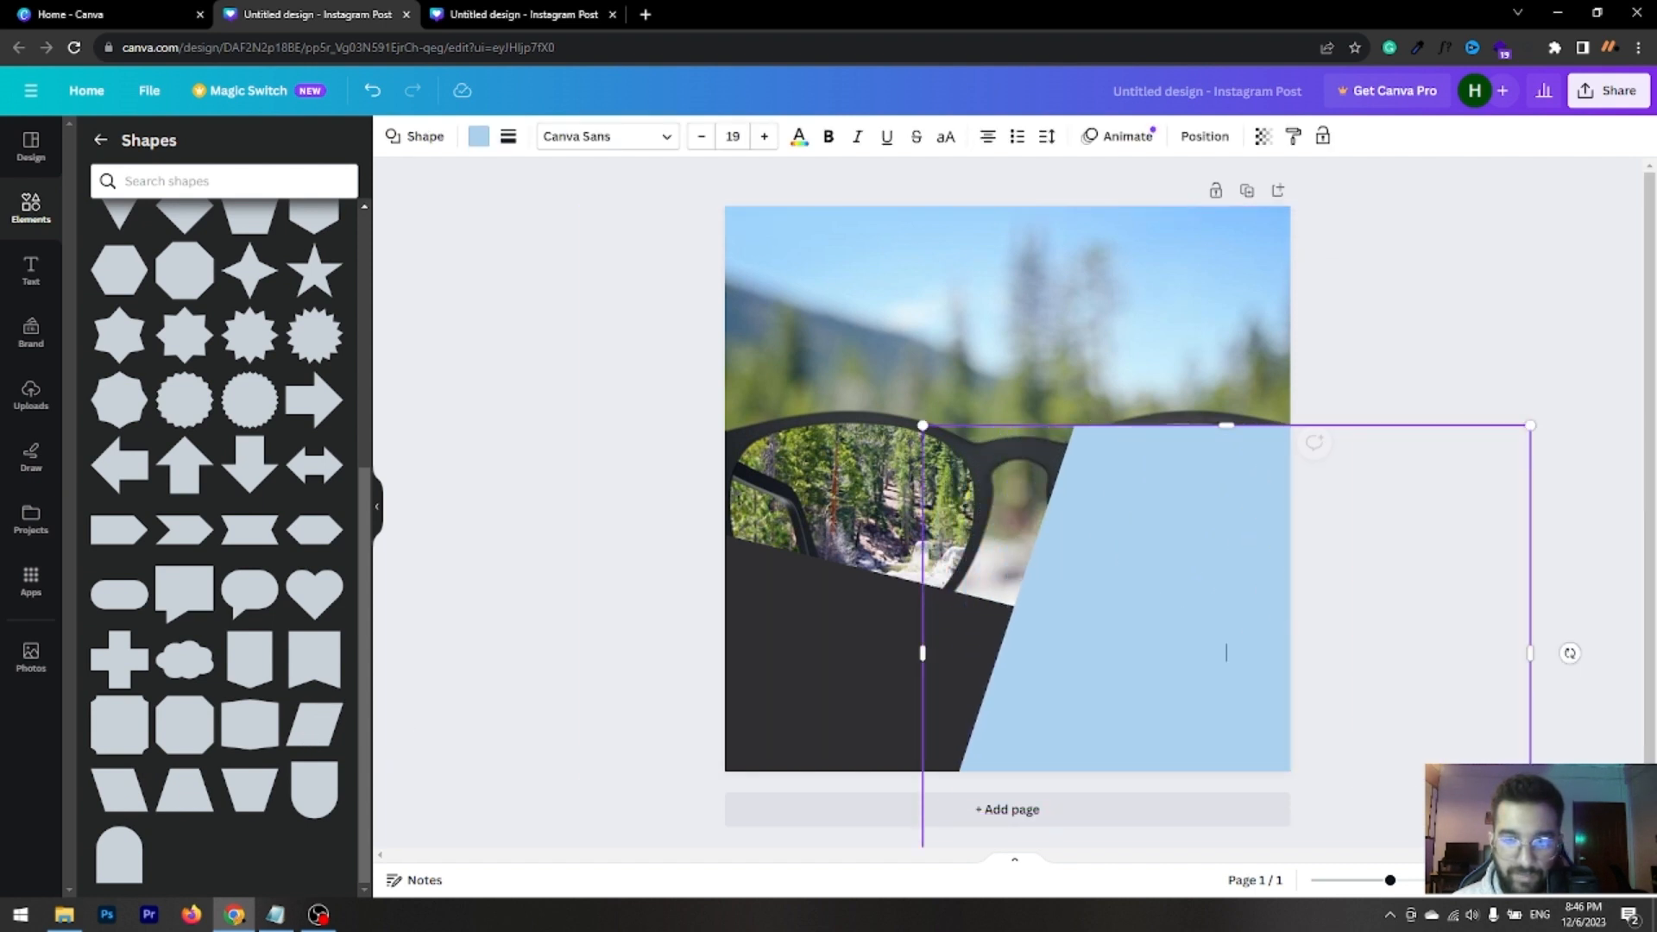
left_click_drag(1172, 533, 1162, 418)
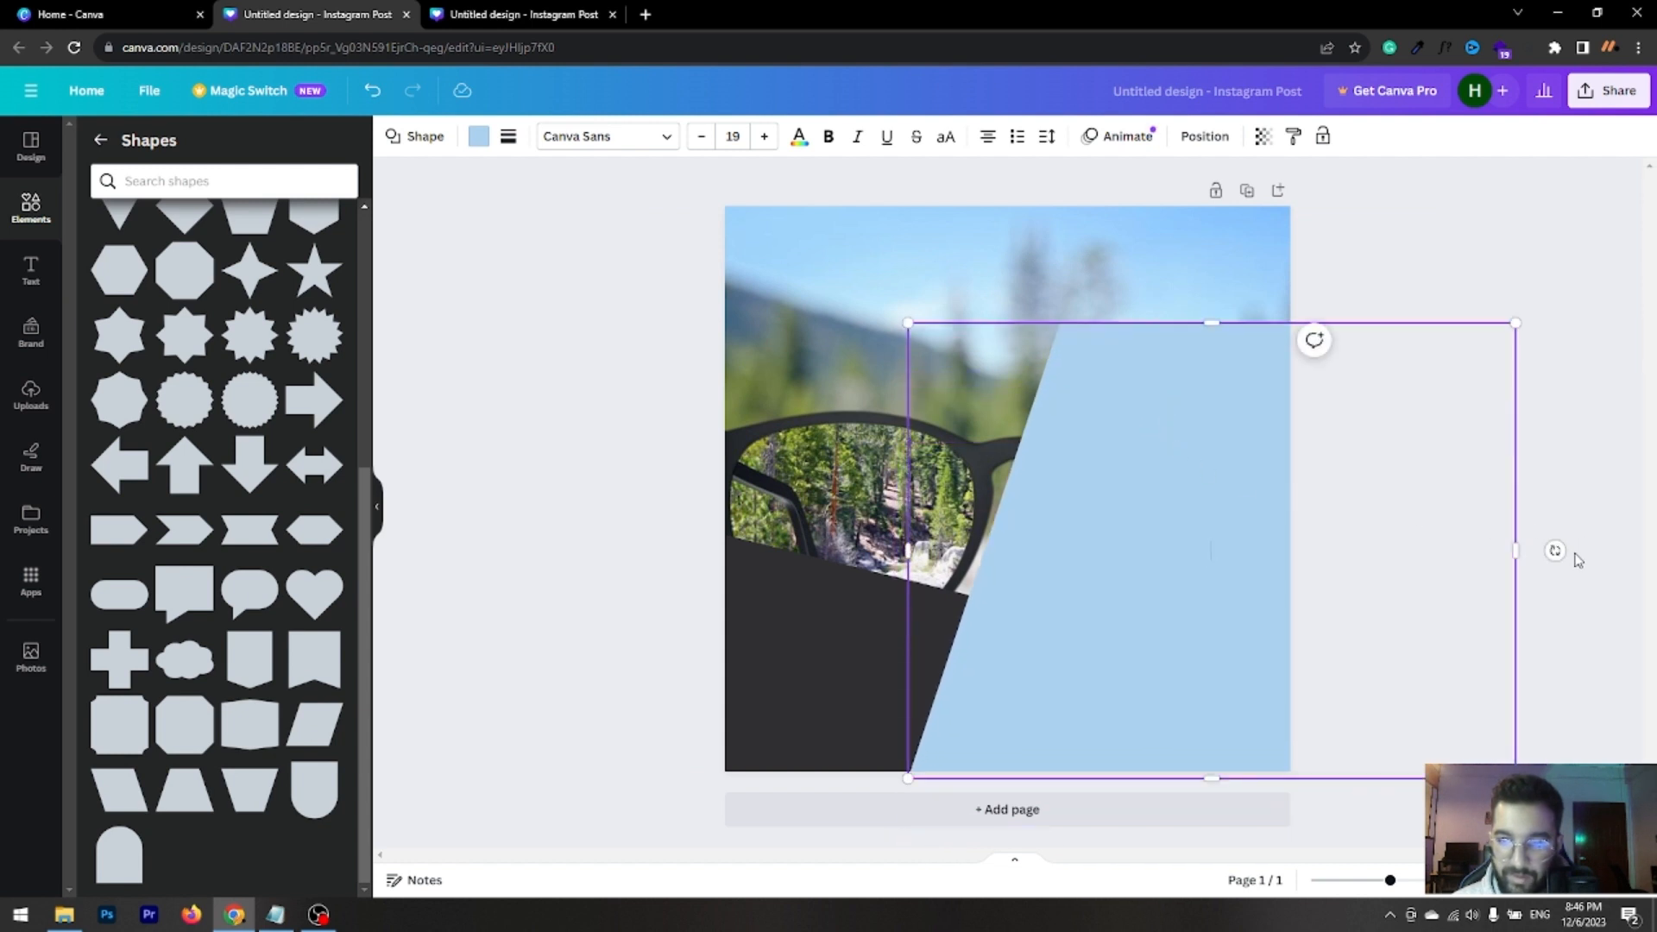
Rotate the light blue parallelogram to about -24° and move it down into the page's bottom-right corner
left_click_drag(1555, 551, 1621, 376)
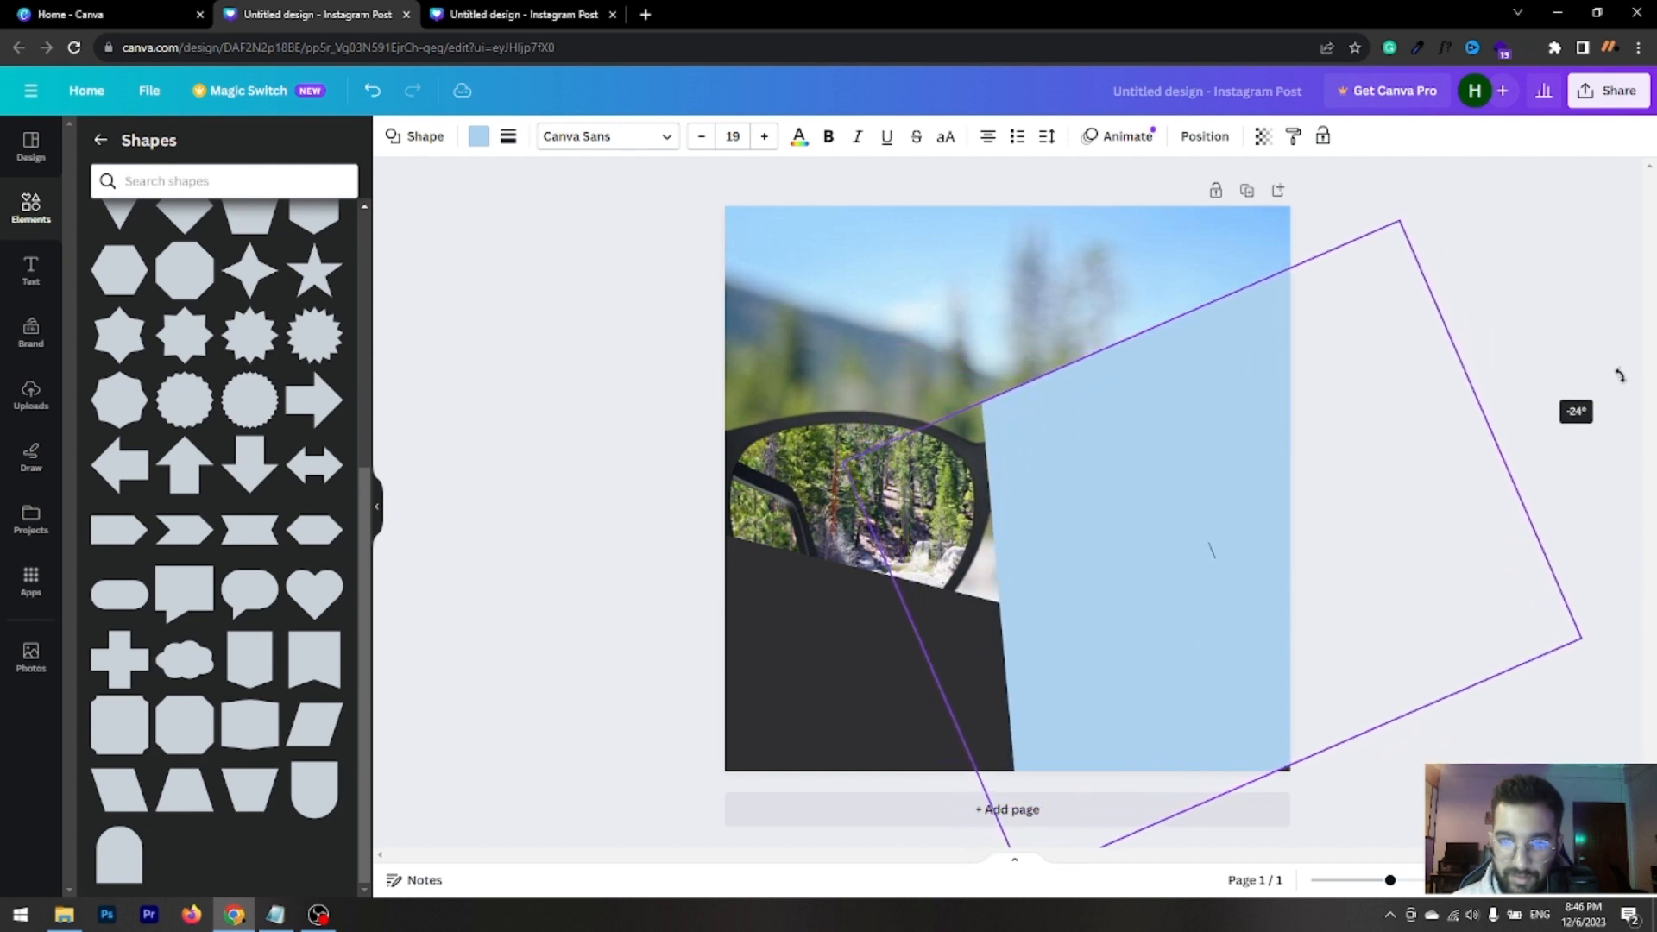
left_click_drag(1154, 475, 1141, 560)
left_click_drag(1130, 693, 1122, 836)
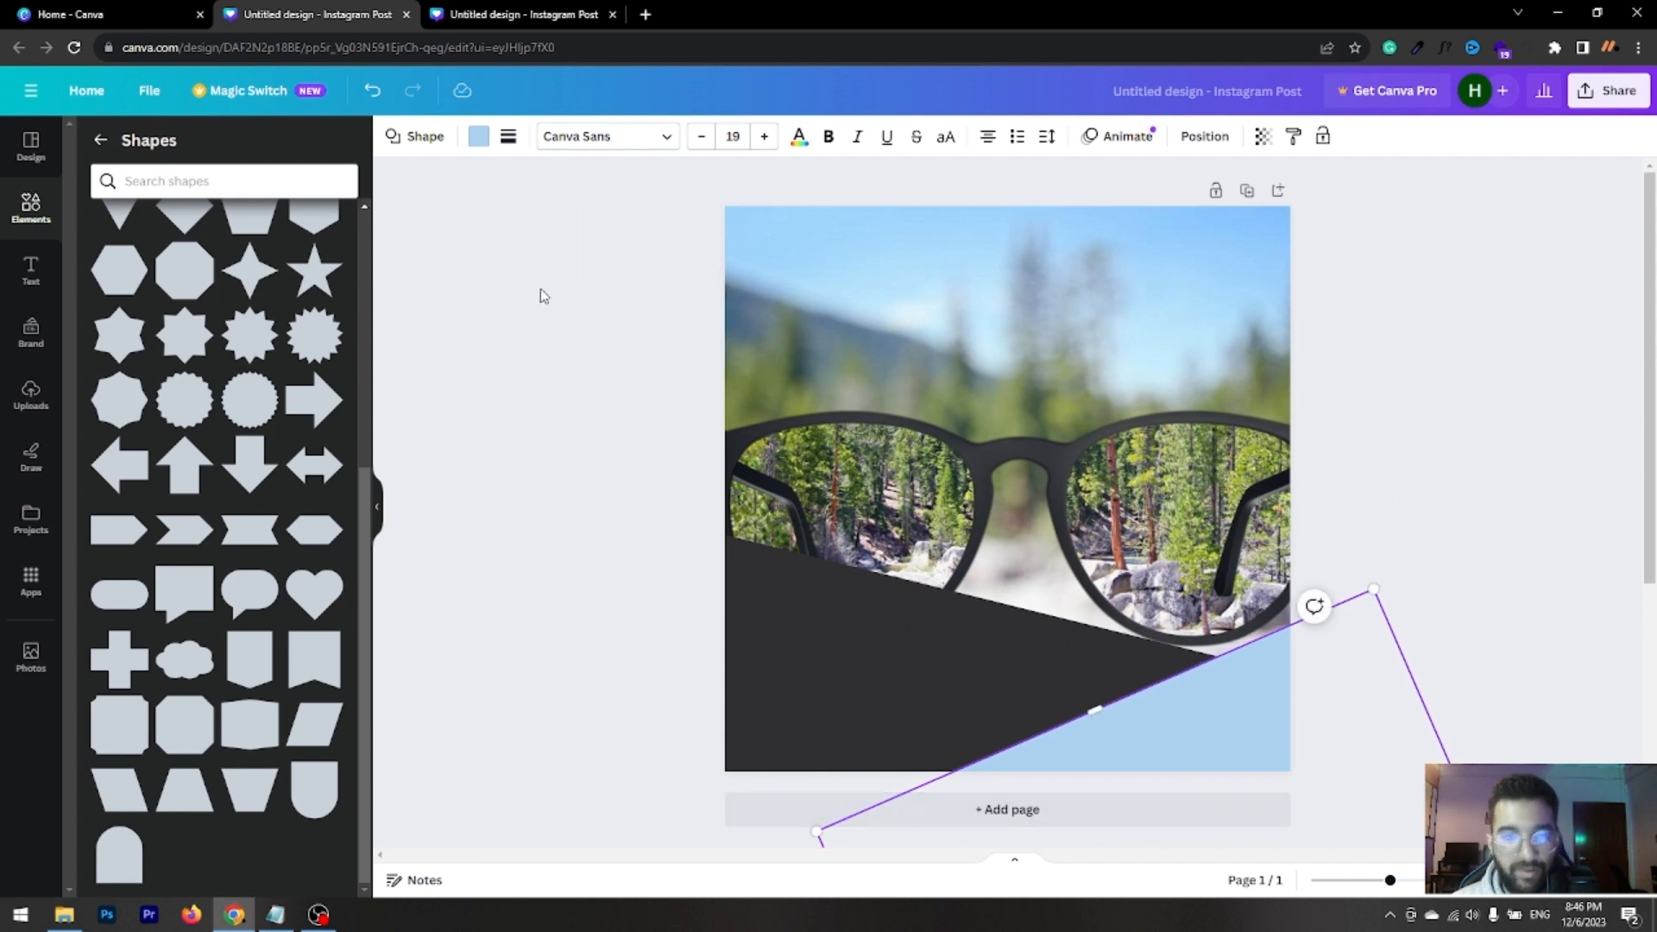
Recolour the light blue corner shape and the dark sloping band with the same default solid yellow
left_click(478, 138)
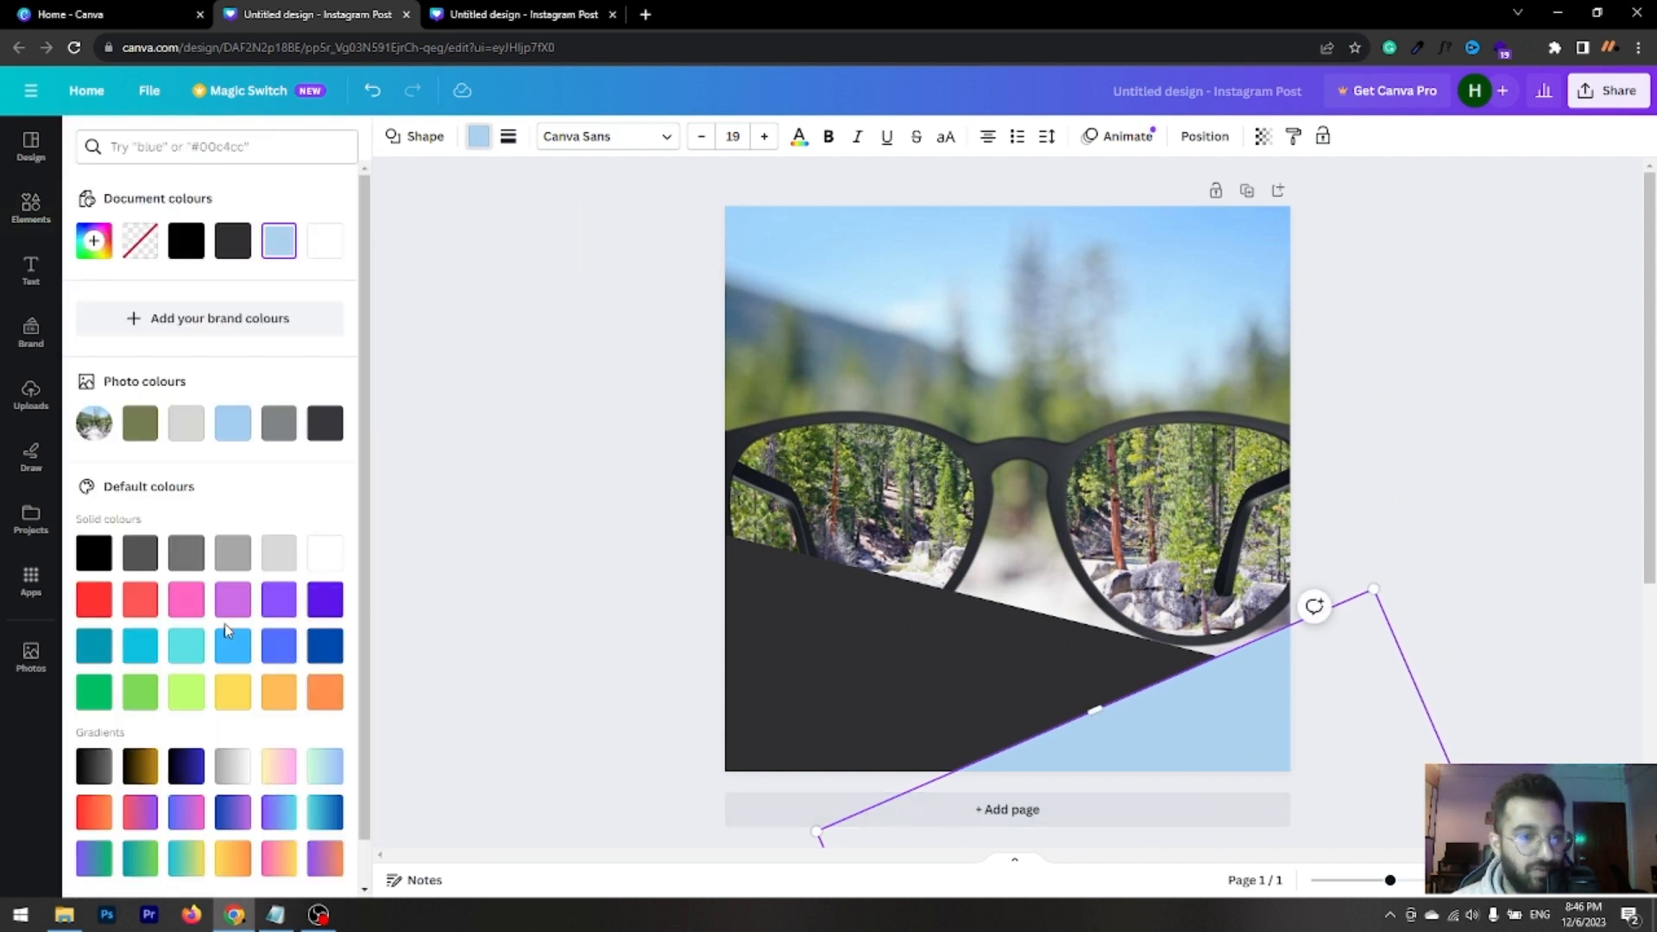
left_click(232, 691)
left_click(732, 682)
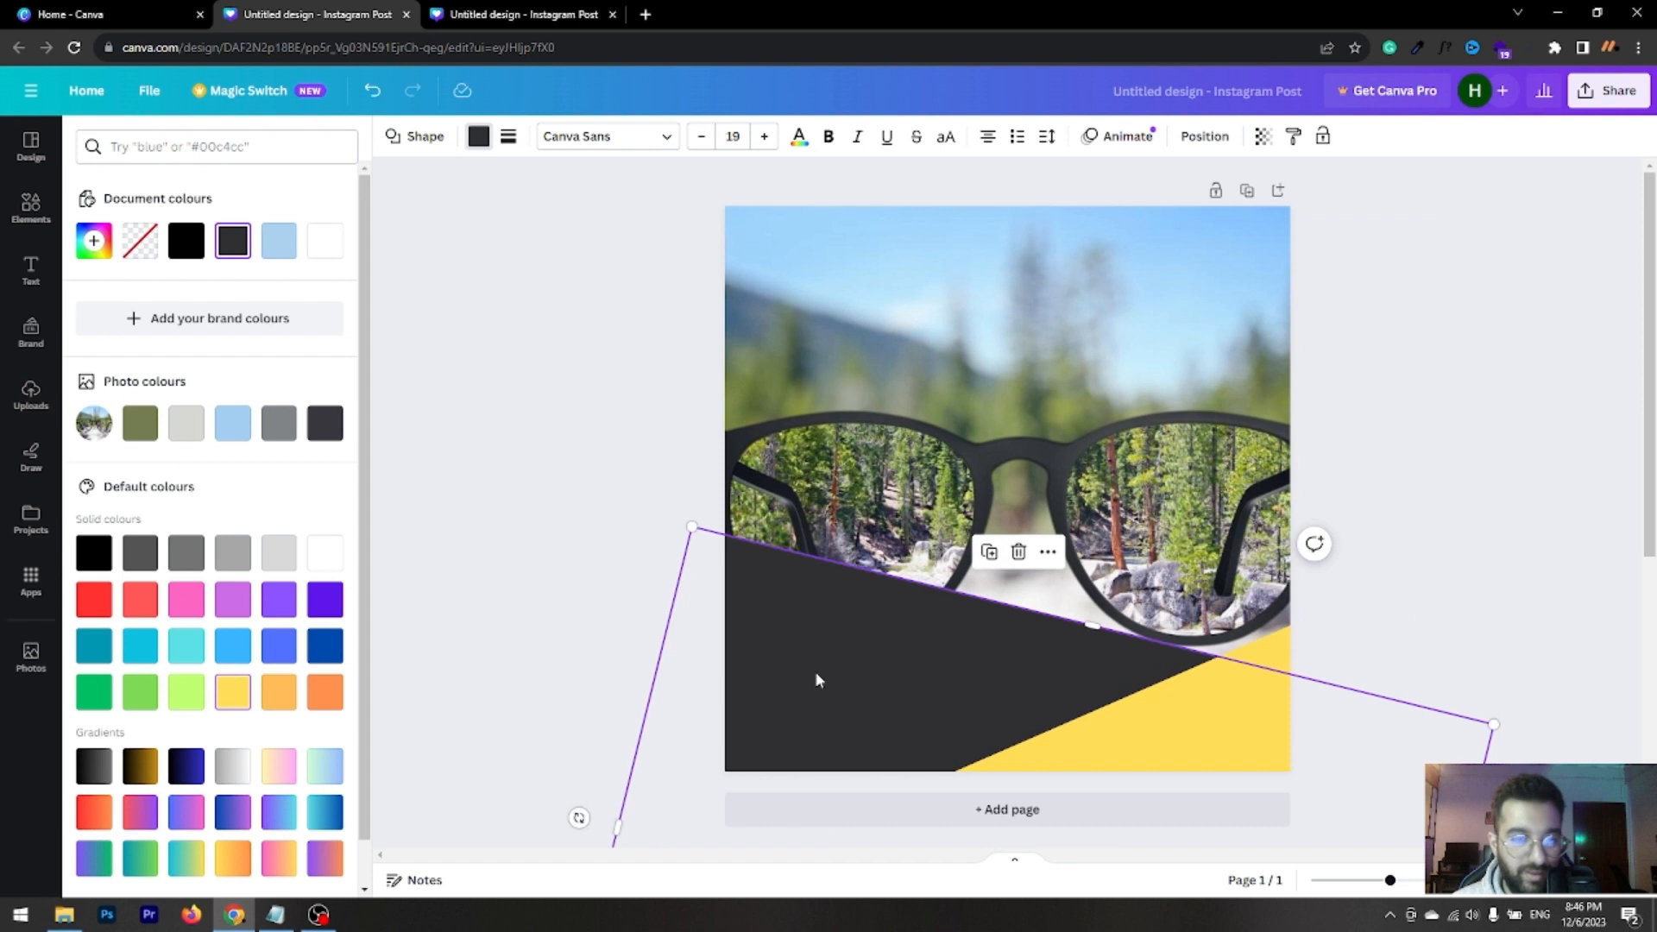
left_click(244, 703)
left_click(630, 395)
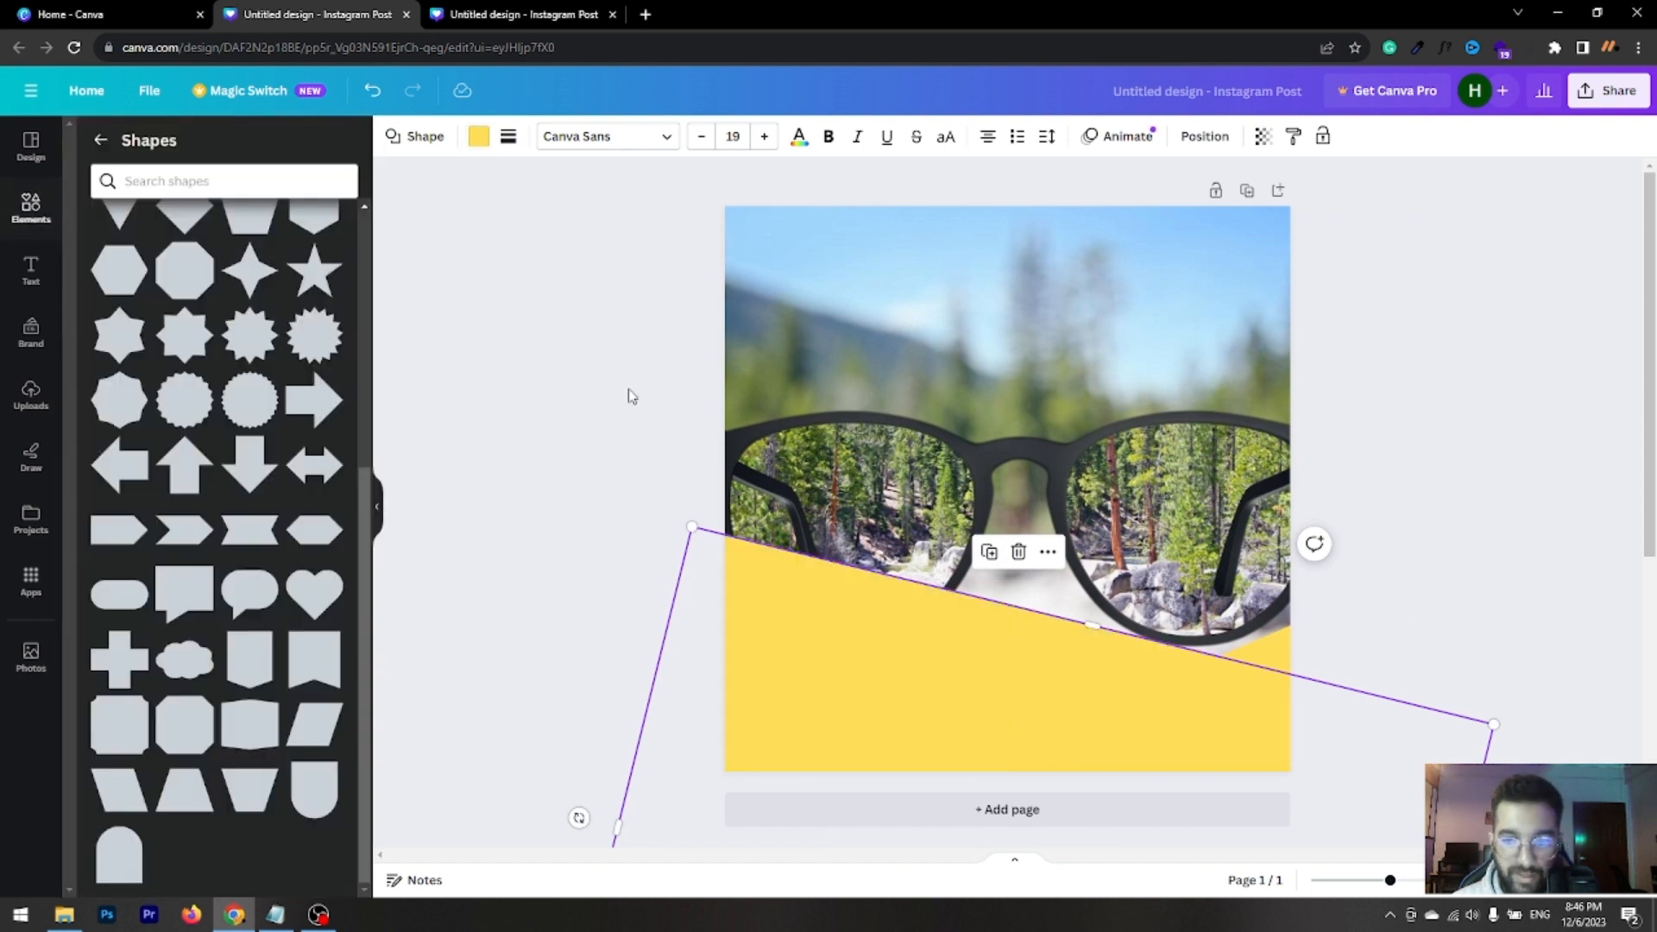
left_click(570, 459)
Shift the large yellow band left and slightly down so its edge meets the corner shape in a shallow V like the car service template
left_click_drag(1119, 670, 1067, 705)
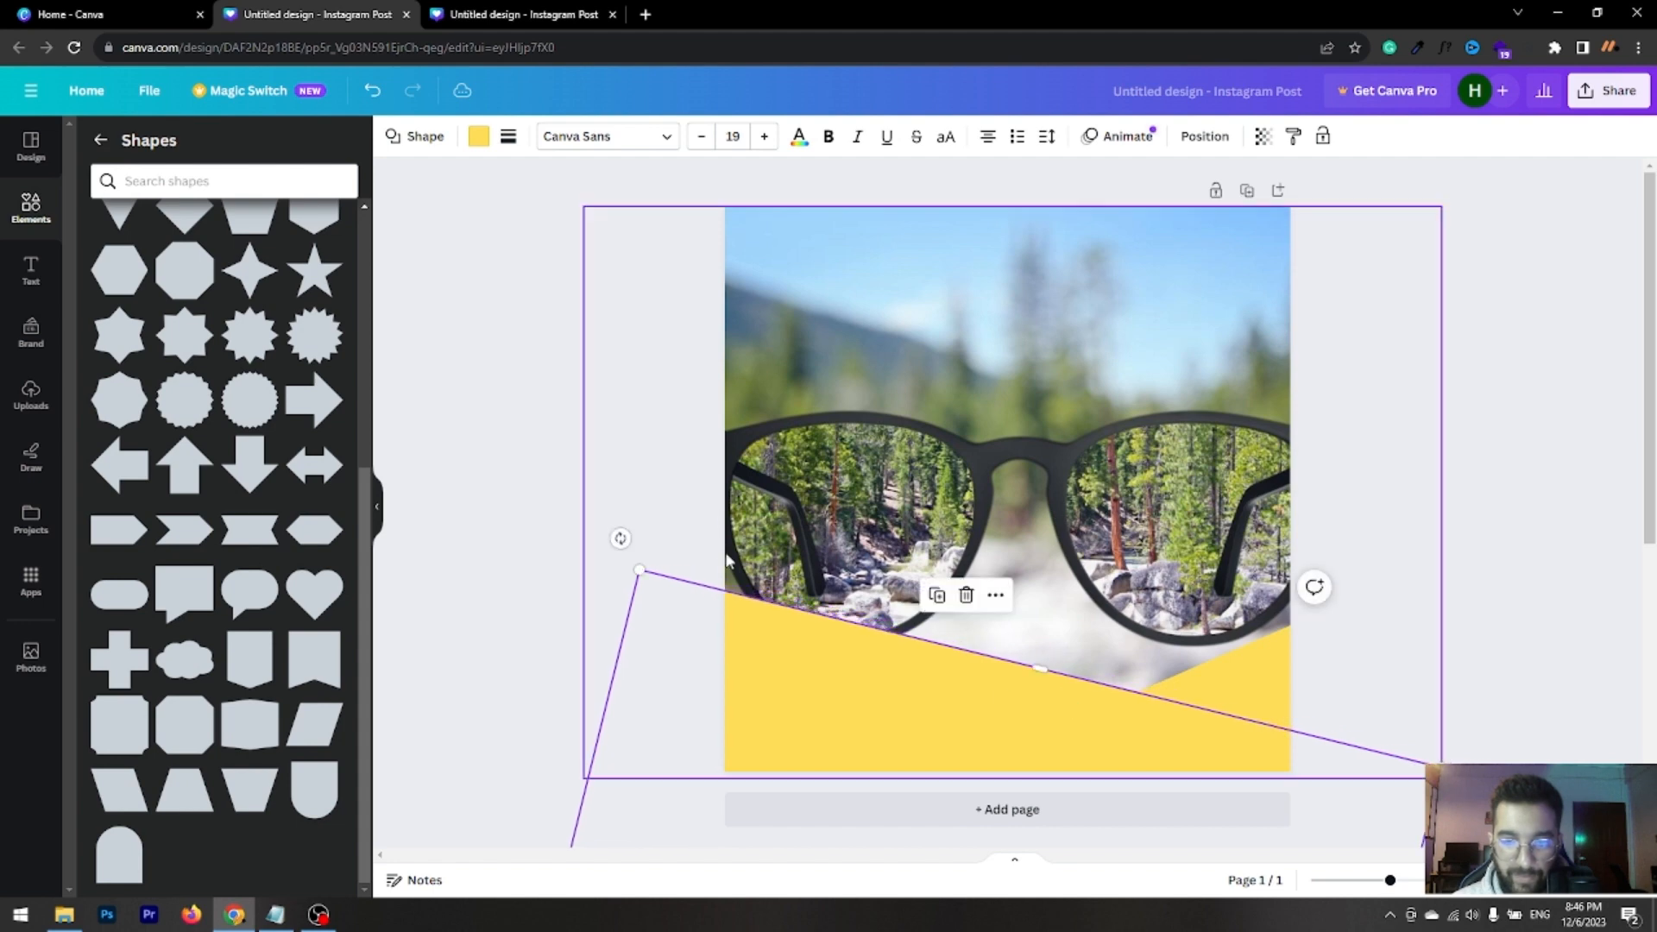
left_click(577, 383)
left_click(521, 26)
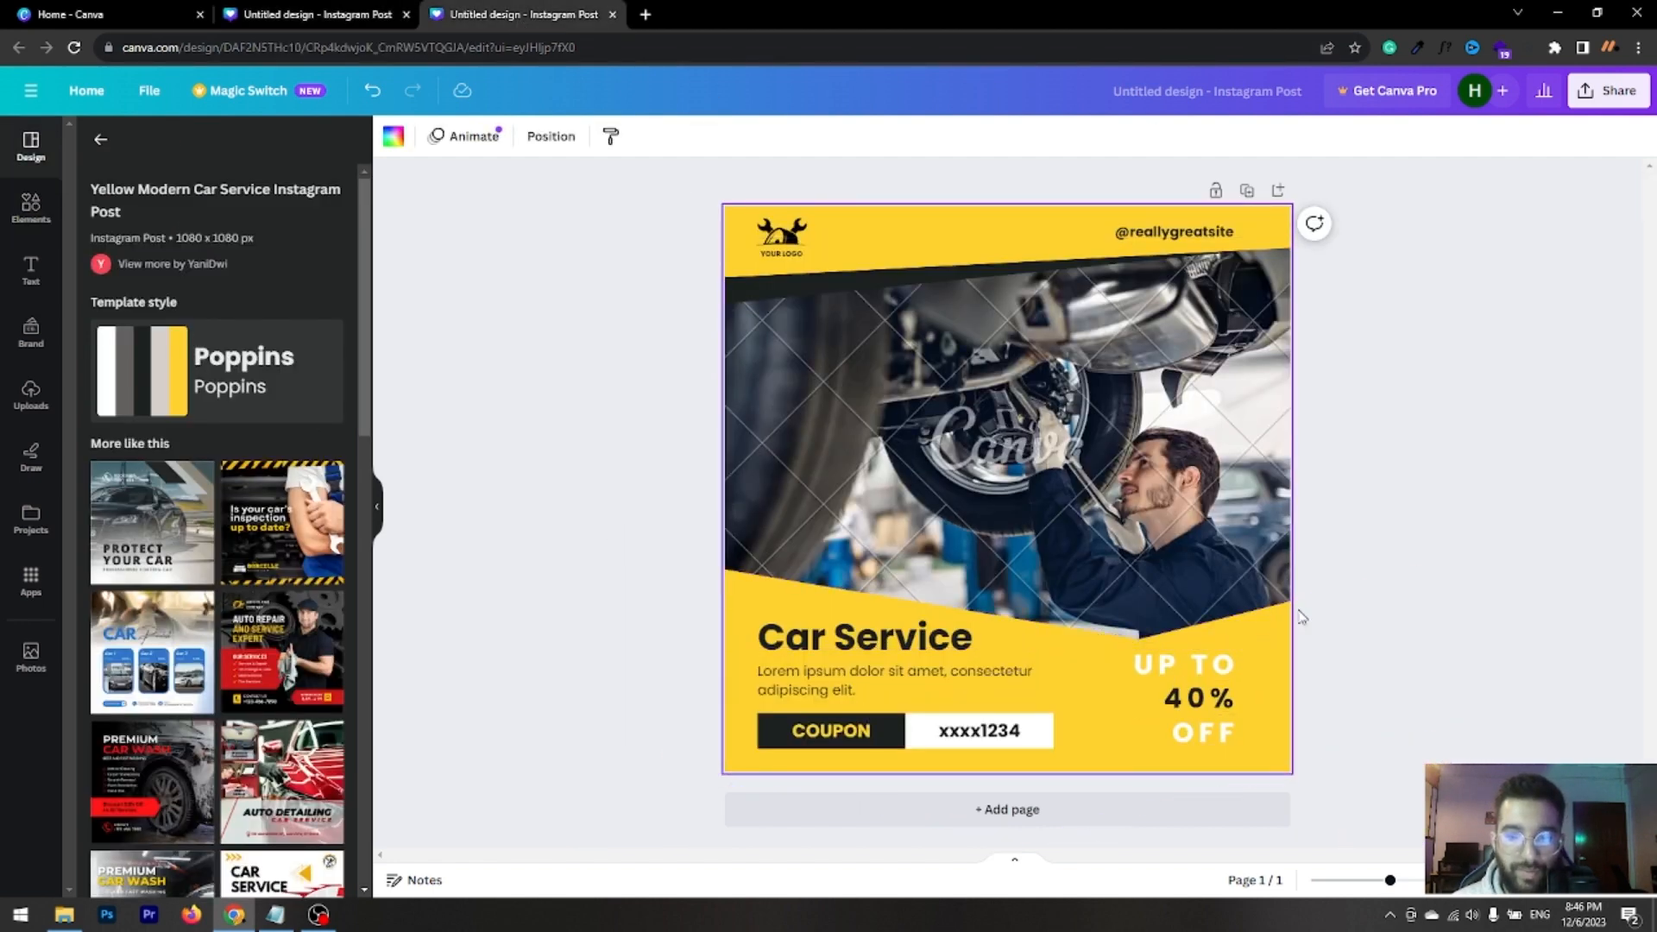
left_click(338, 18)
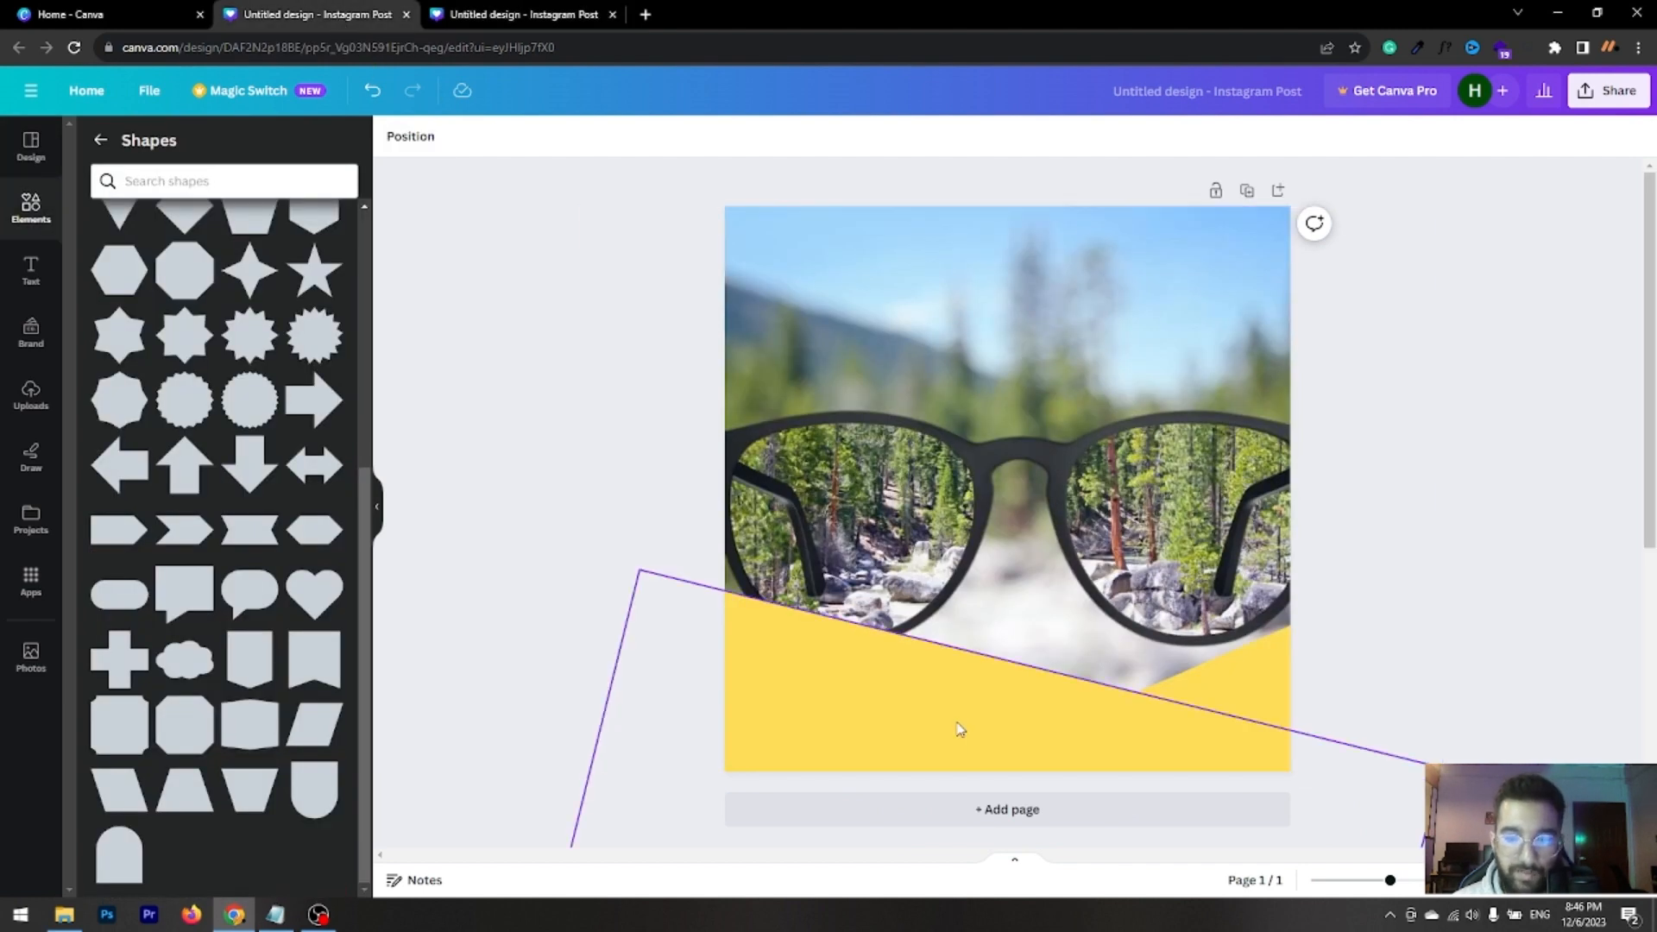
left_click_drag(958, 728, 970, 688)
left_click(631, 499)
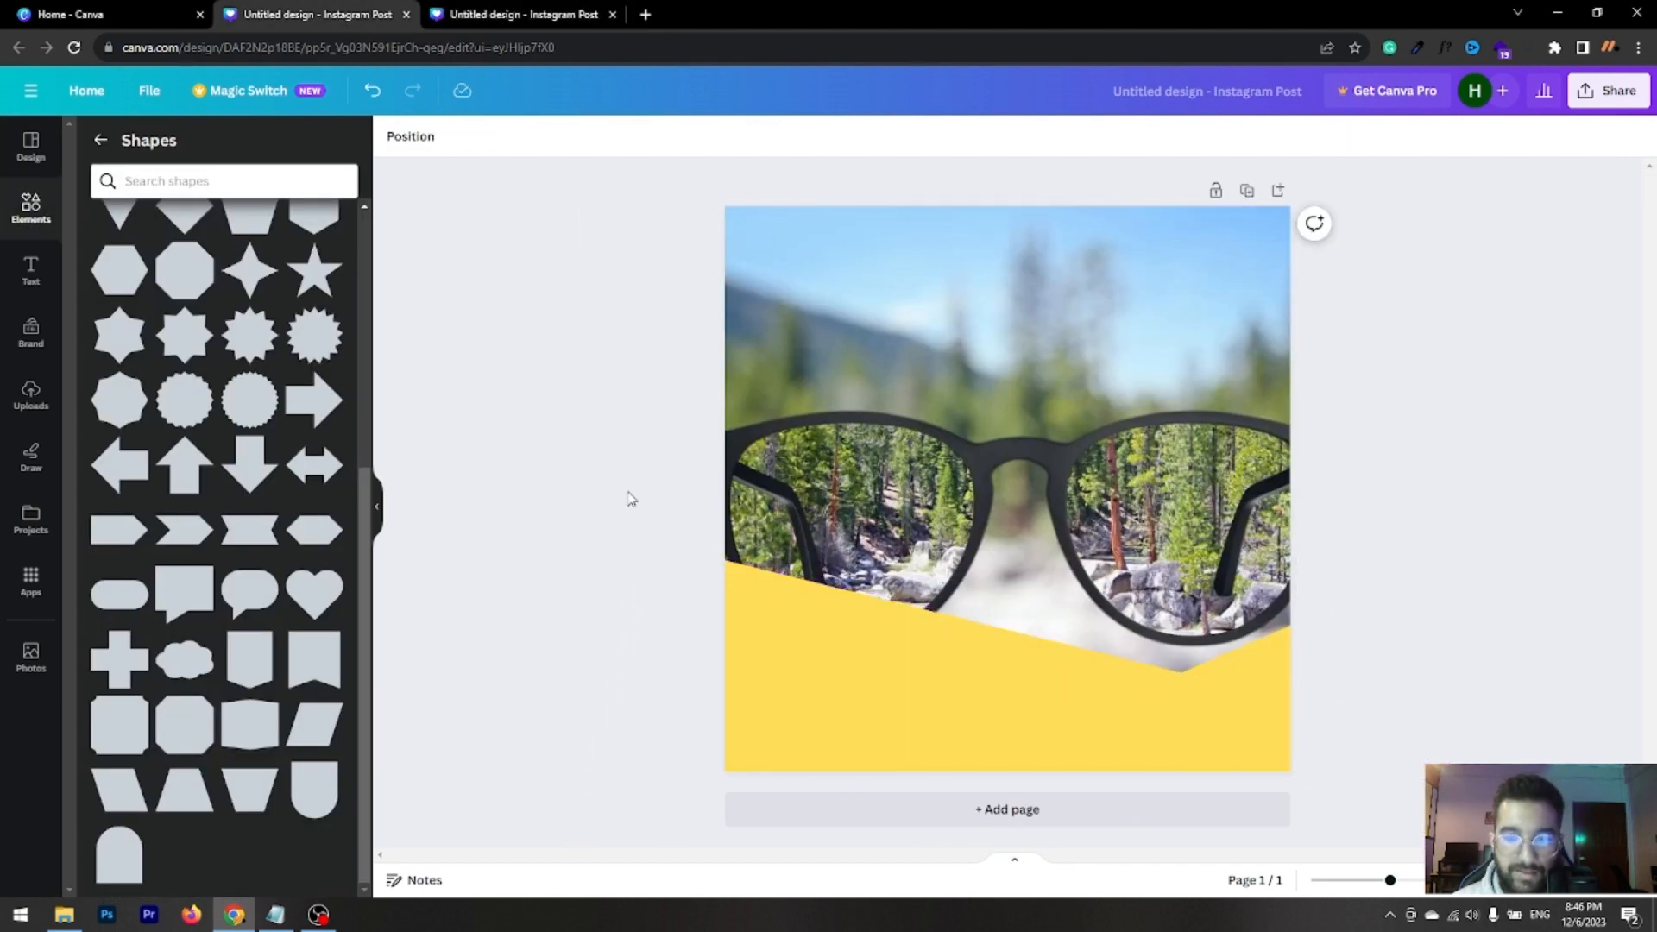
Add a square shape, enlarge it slightly and widen it into a long rectangle reaching past the page's right edge
left_click(494, 17)
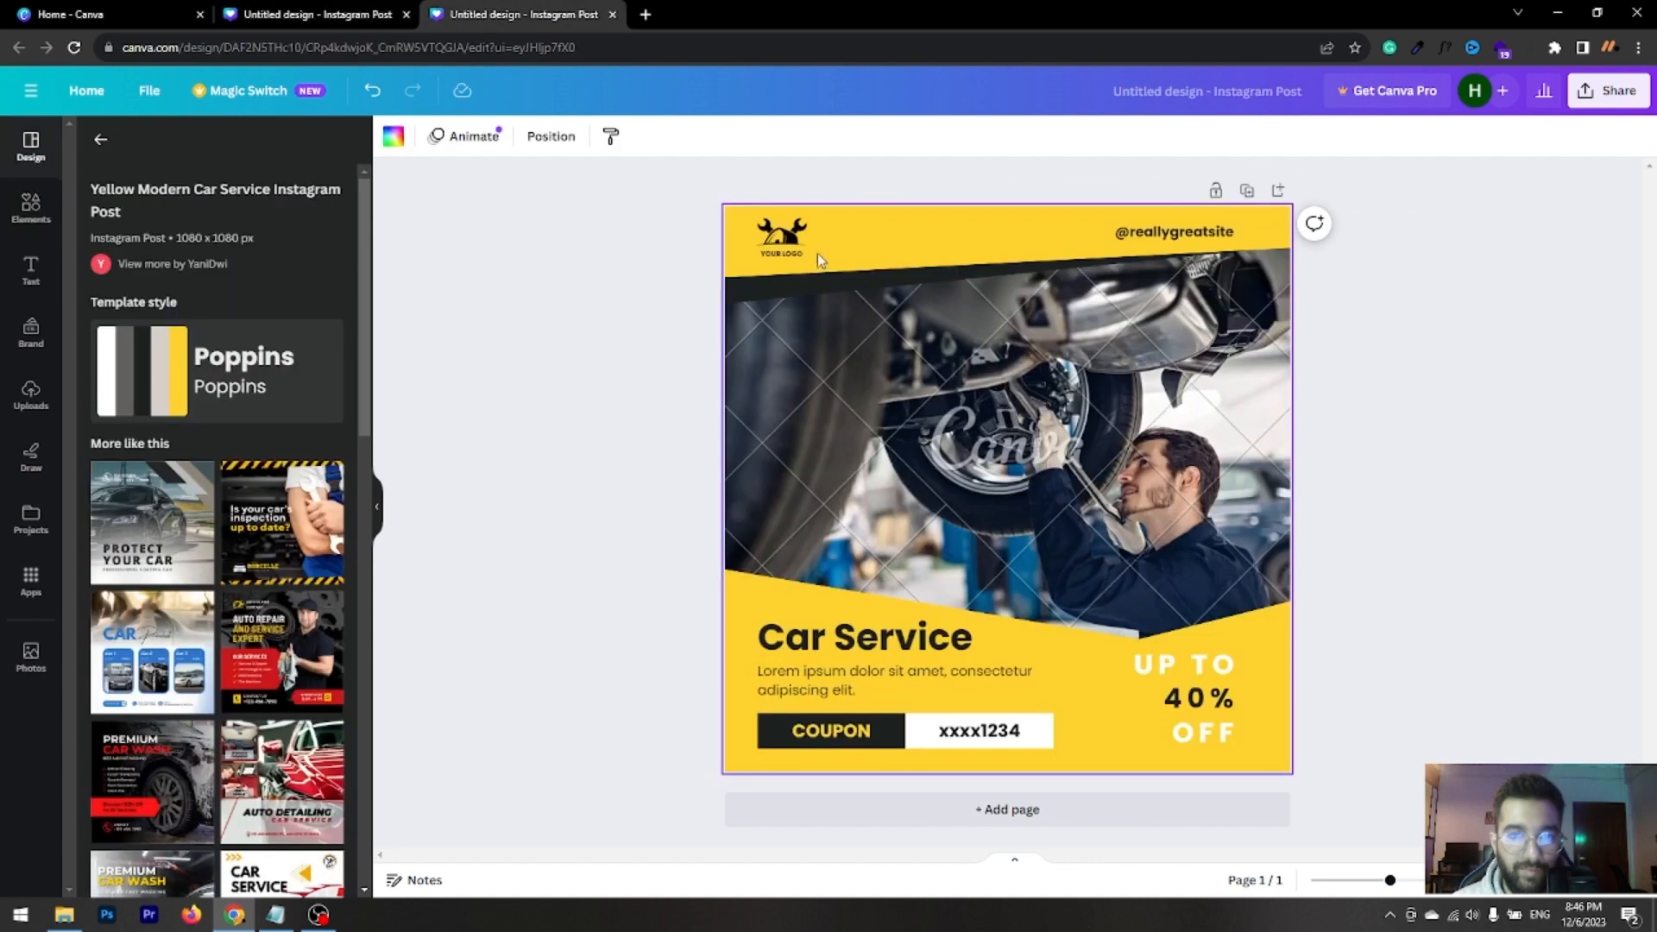
left_click(300, 13)
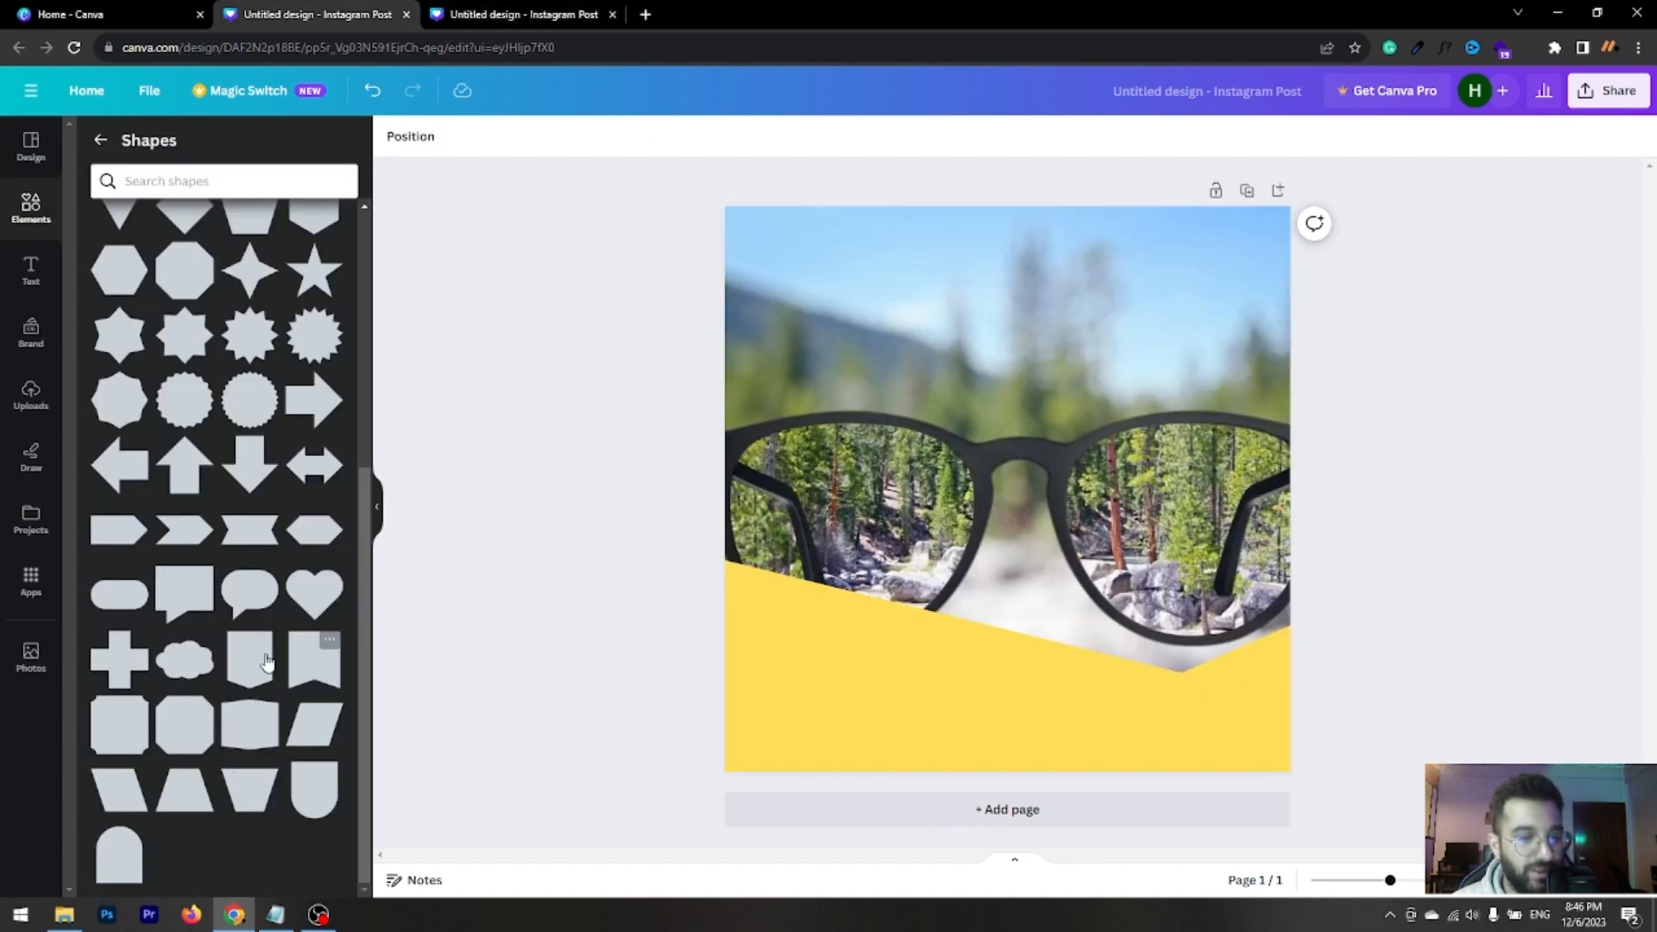
scroll(248, 470, "up", 2)
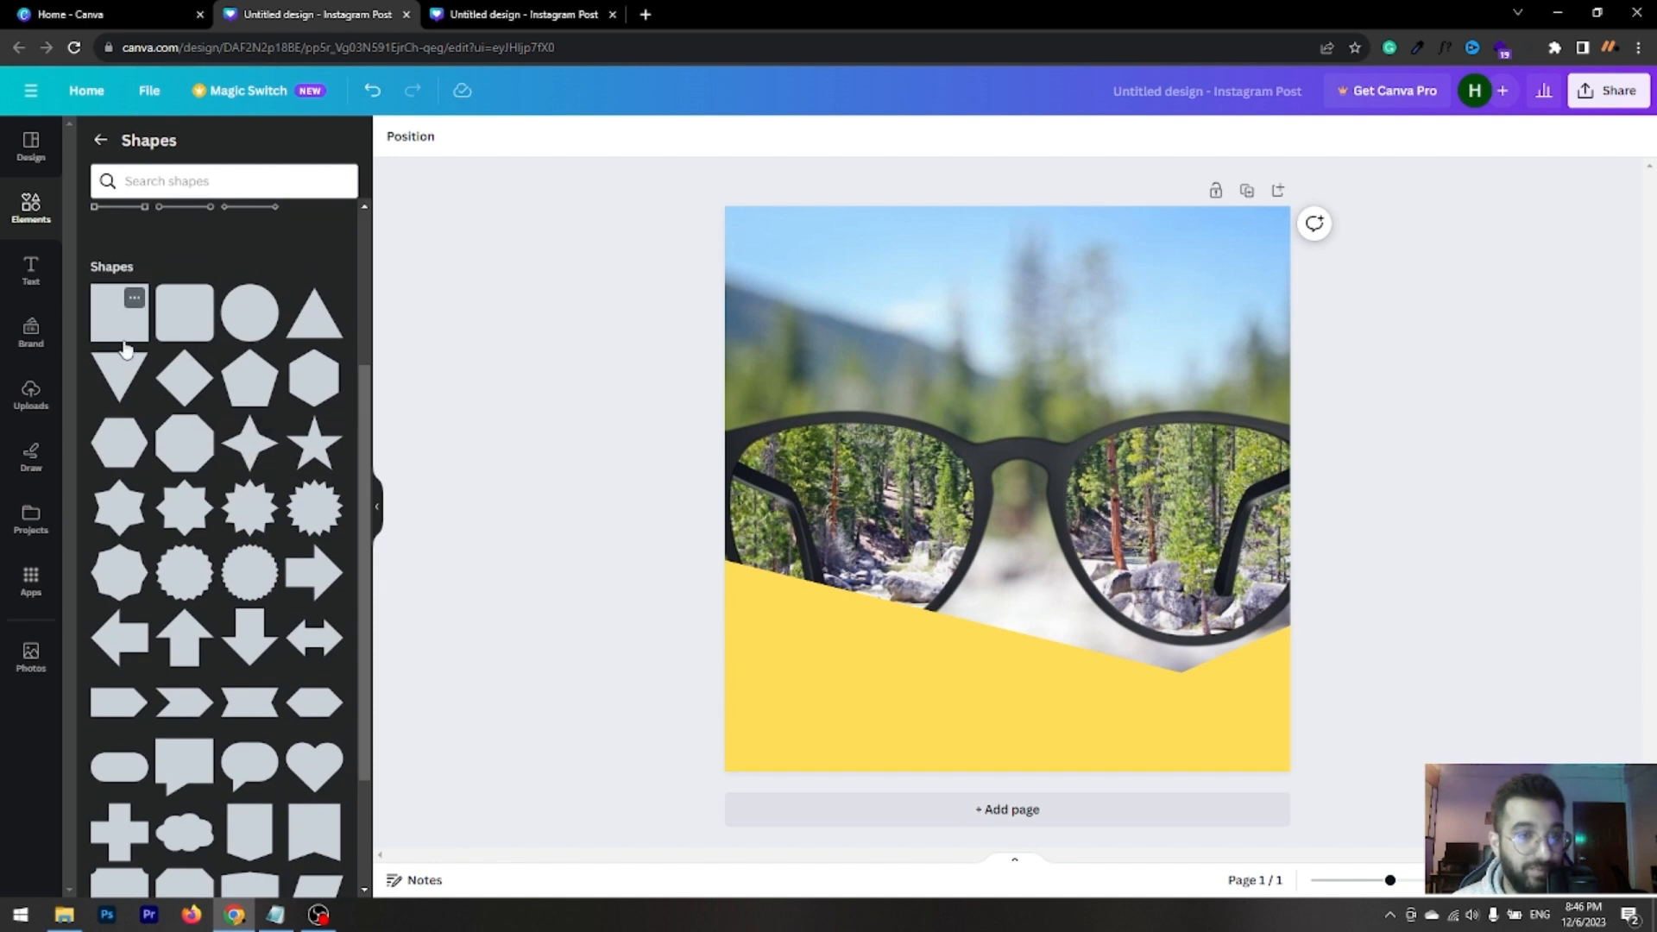
left_click(500, 19)
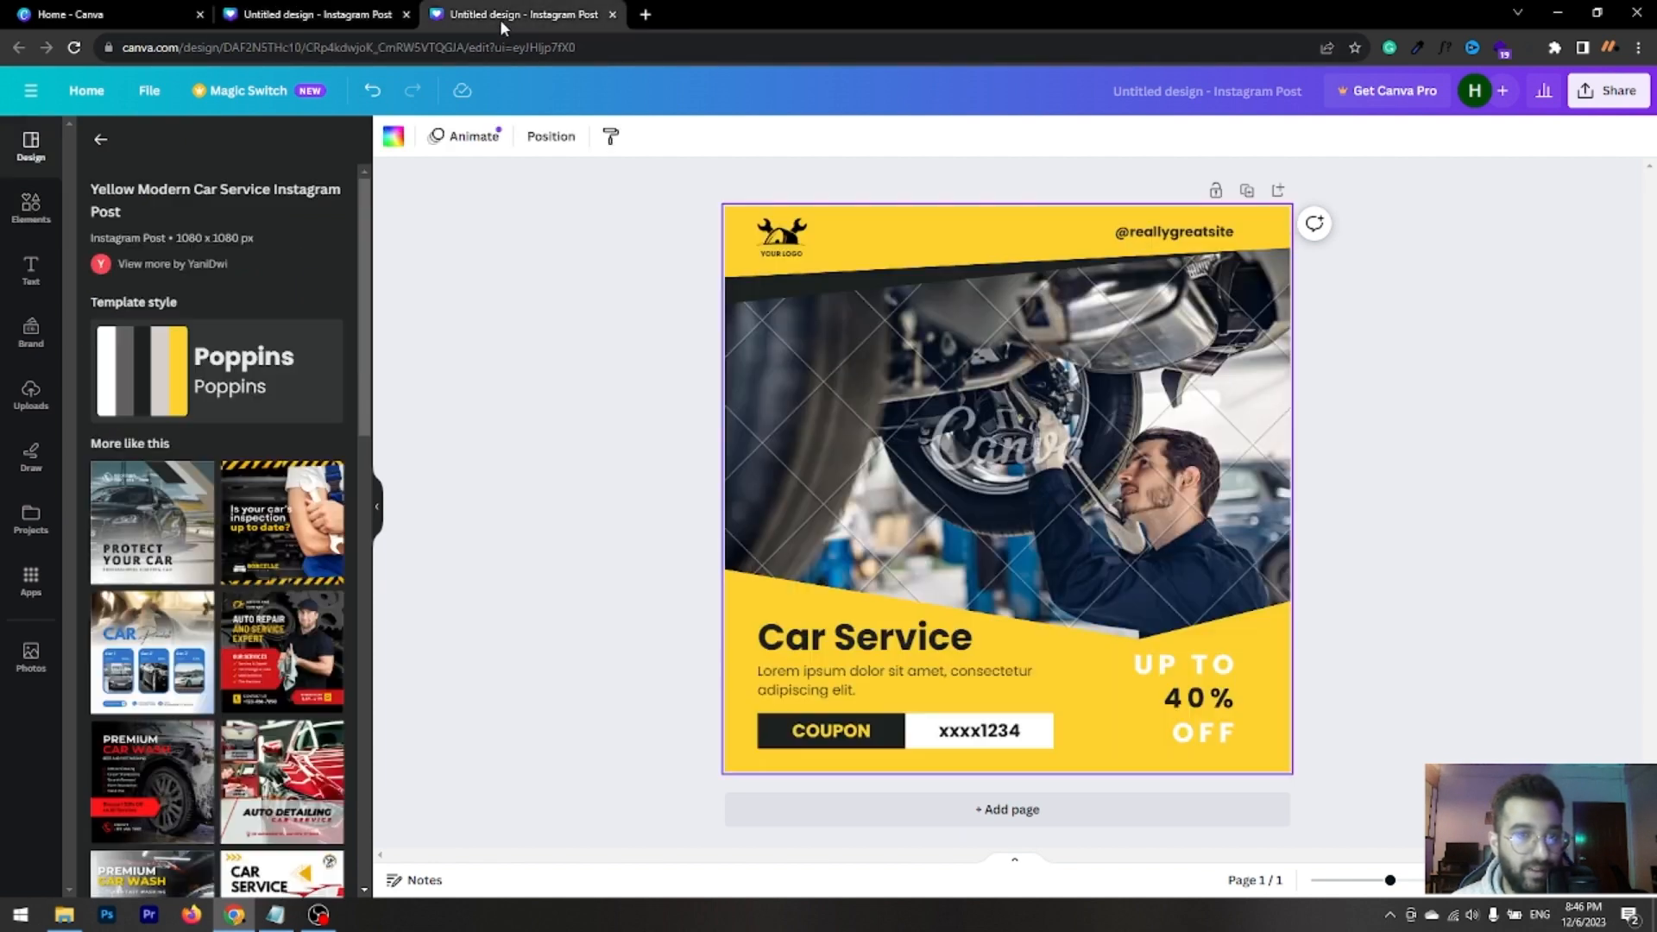
left_click(348, 16)
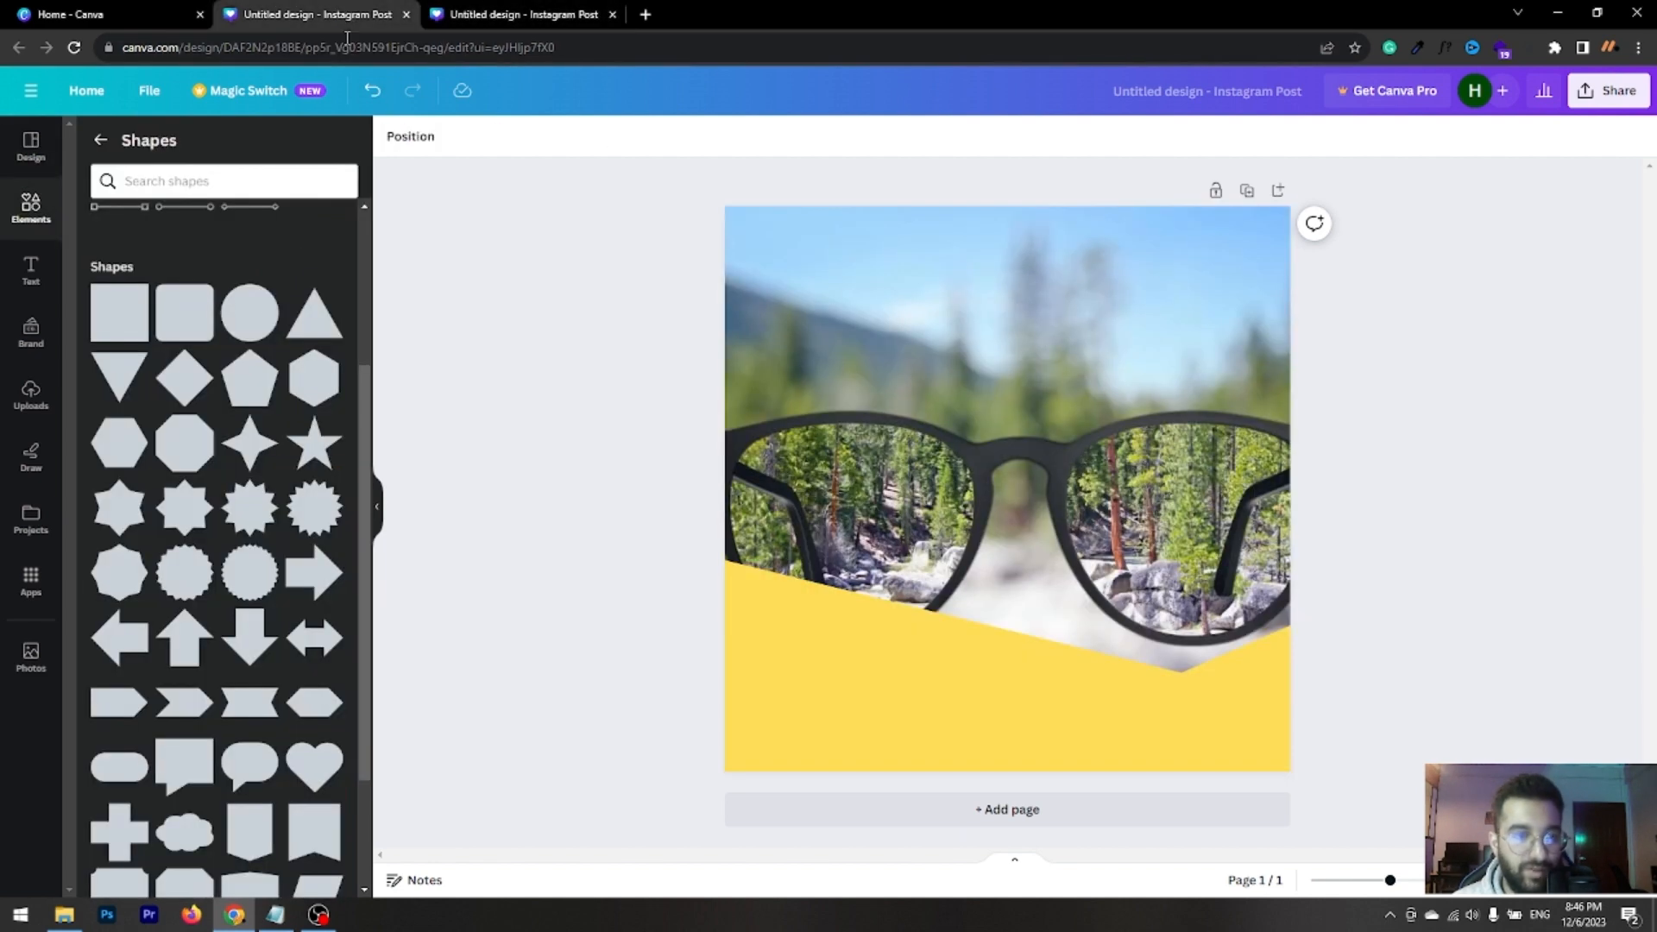
left_click(117, 312)
left_click_drag(1093, 404, 1133, 386)
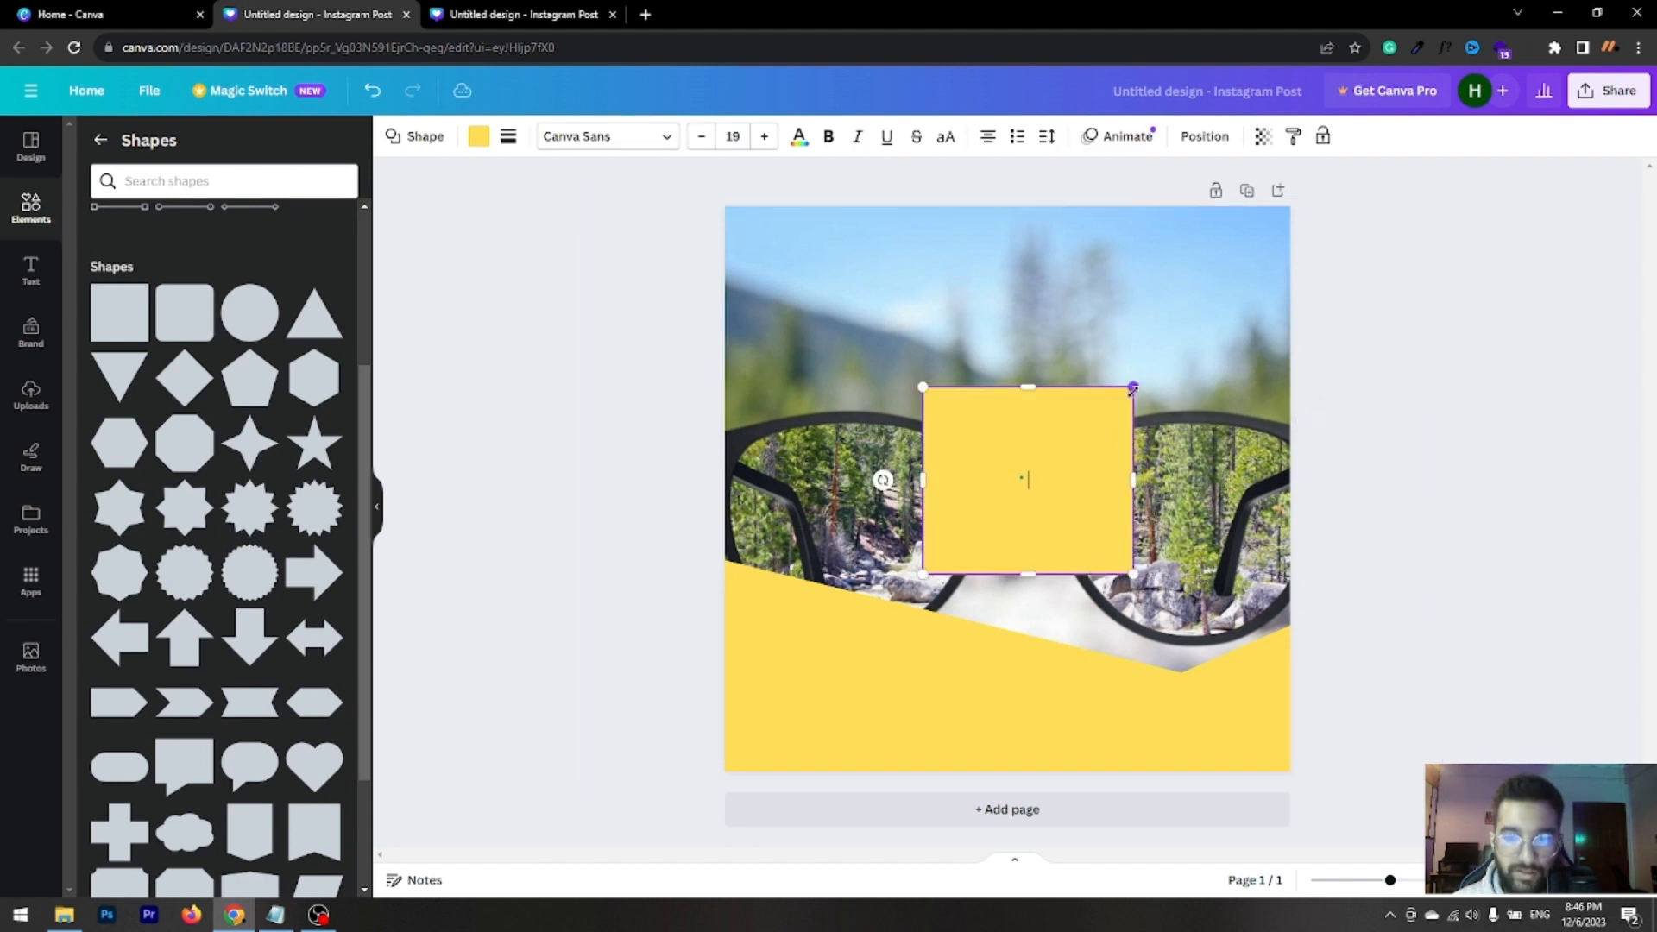
left_click_drag(1130, 482, 1457, 481)
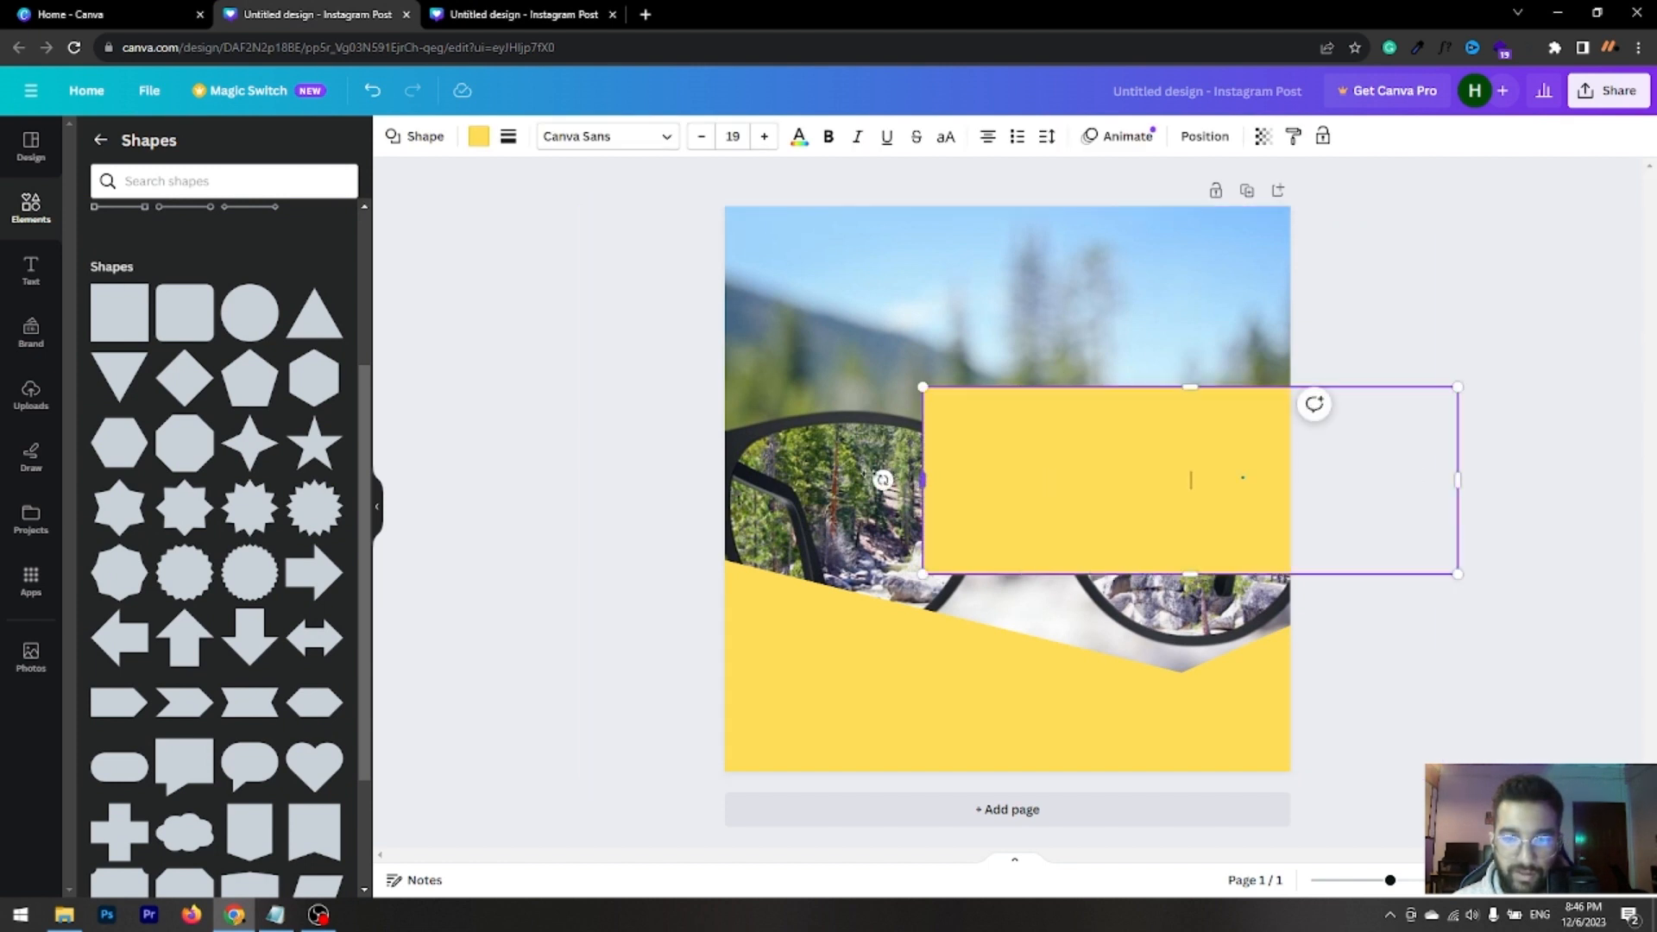
Extend the rectangle past the page's left edge, place it across the top and tilt it to about -5° as a header band
left_click_drag(923, 480, 937, 186)
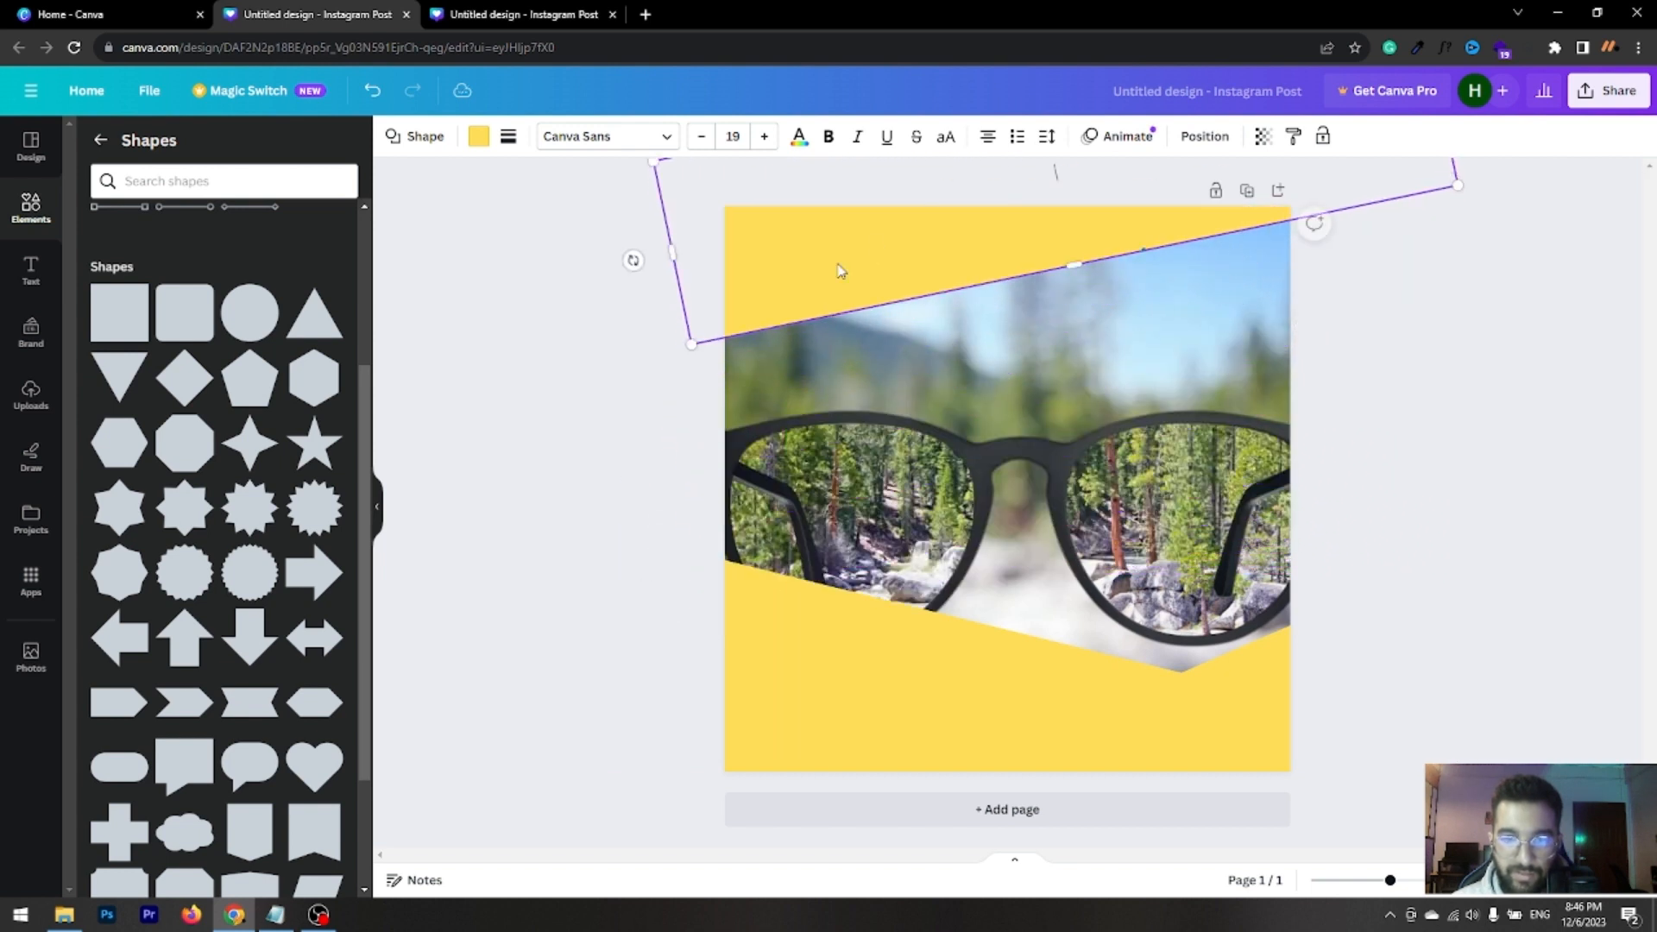
left_click_drag(633, 260, 625, 207)
left_click_drag(914, 255, 914, 233)
left_click(660, 324)
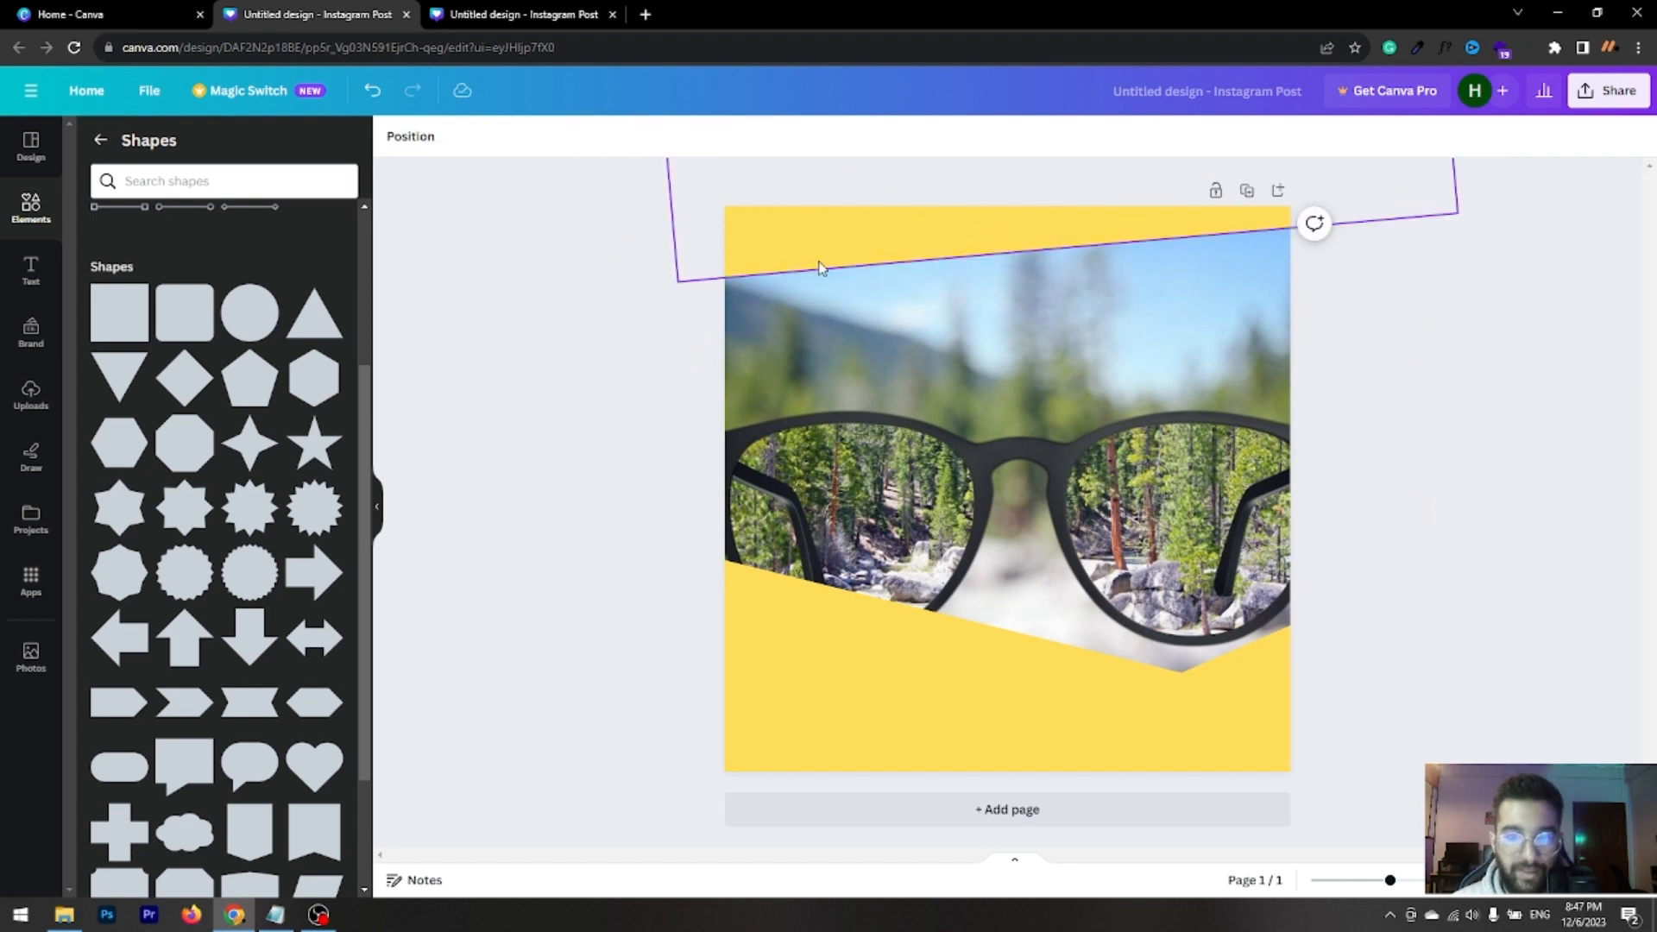
Check the header in the car service template, duplicate the yellow header band and colour the copy black
left_click(474, 19)
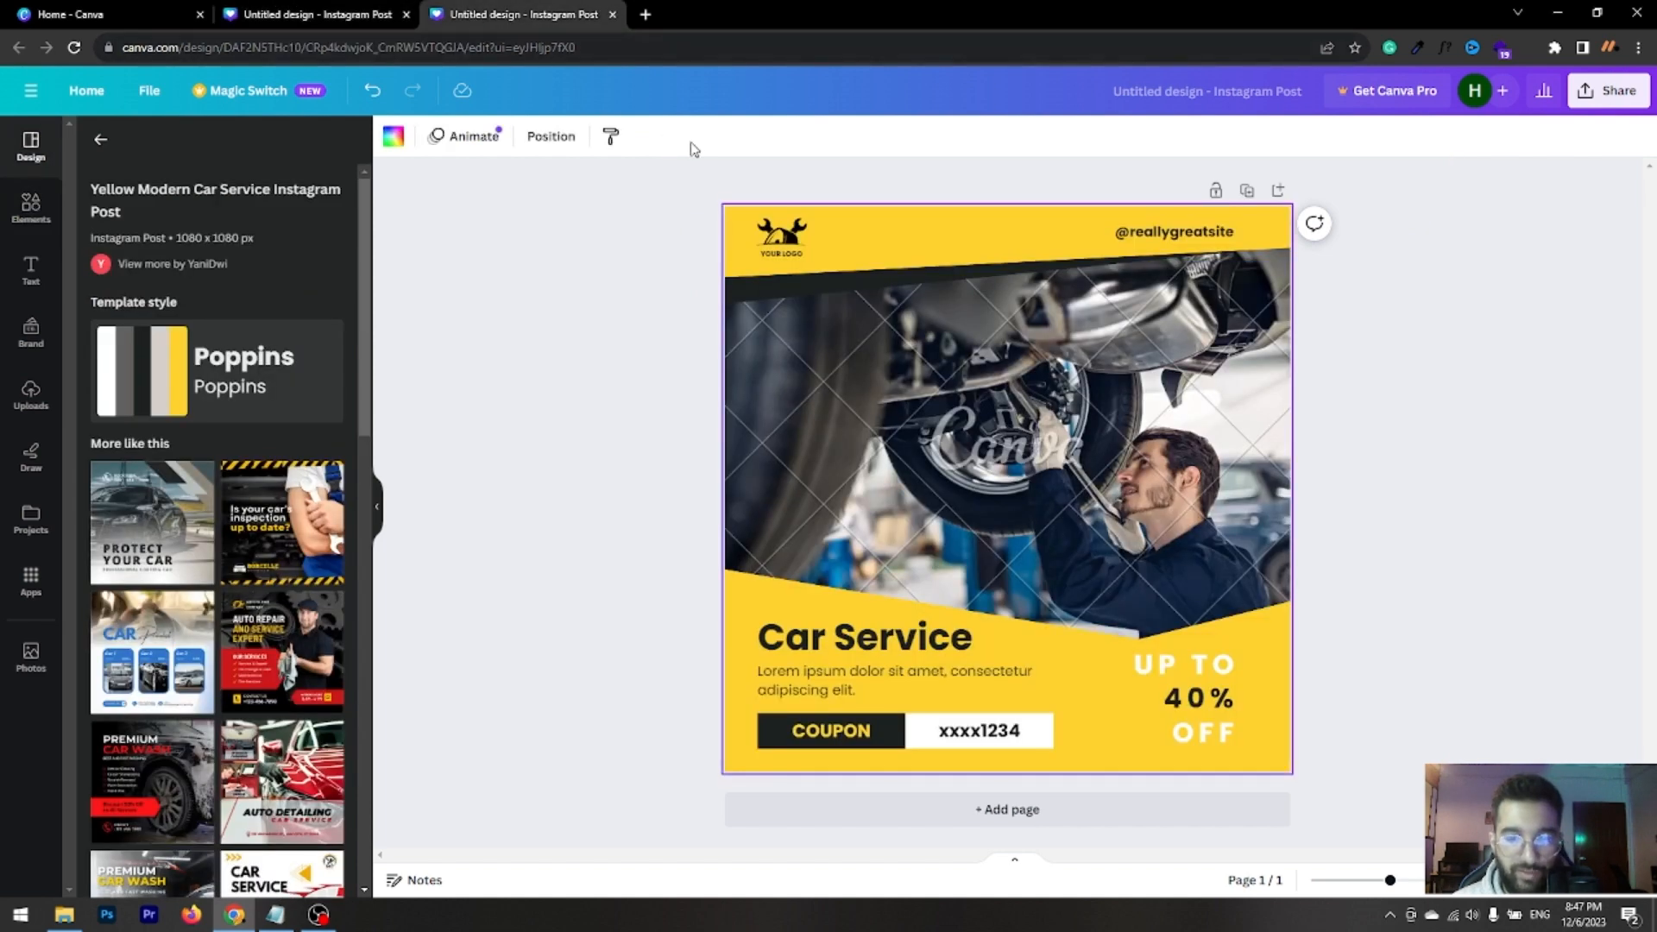
left_click(352, 17)
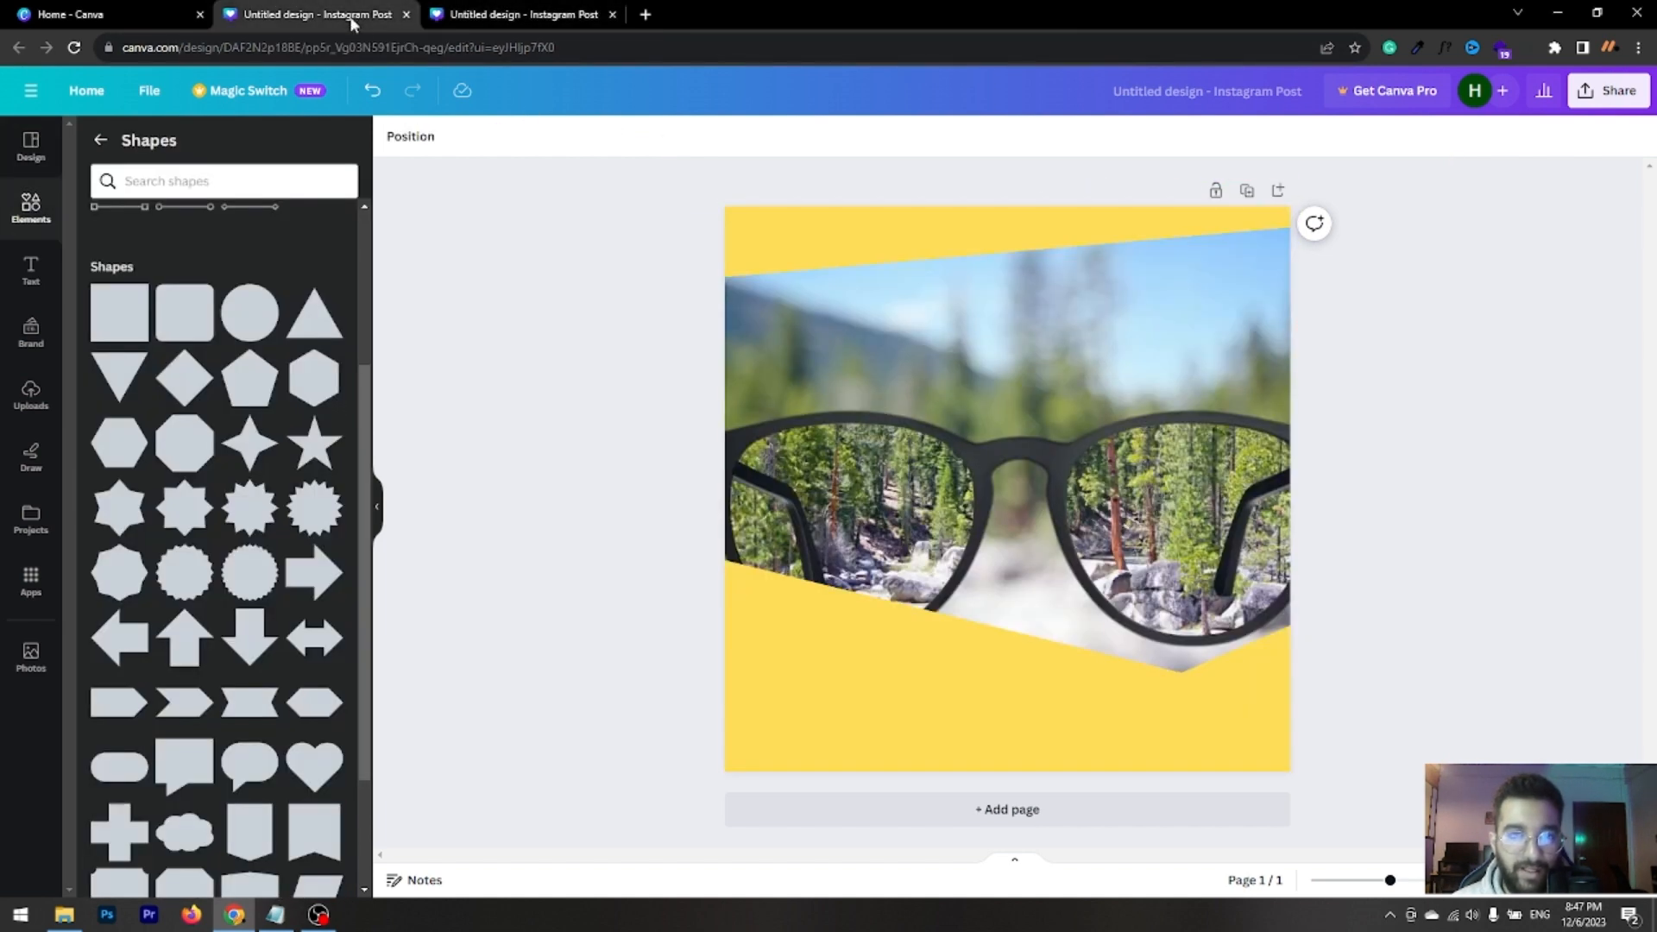
left_click(796, 252)
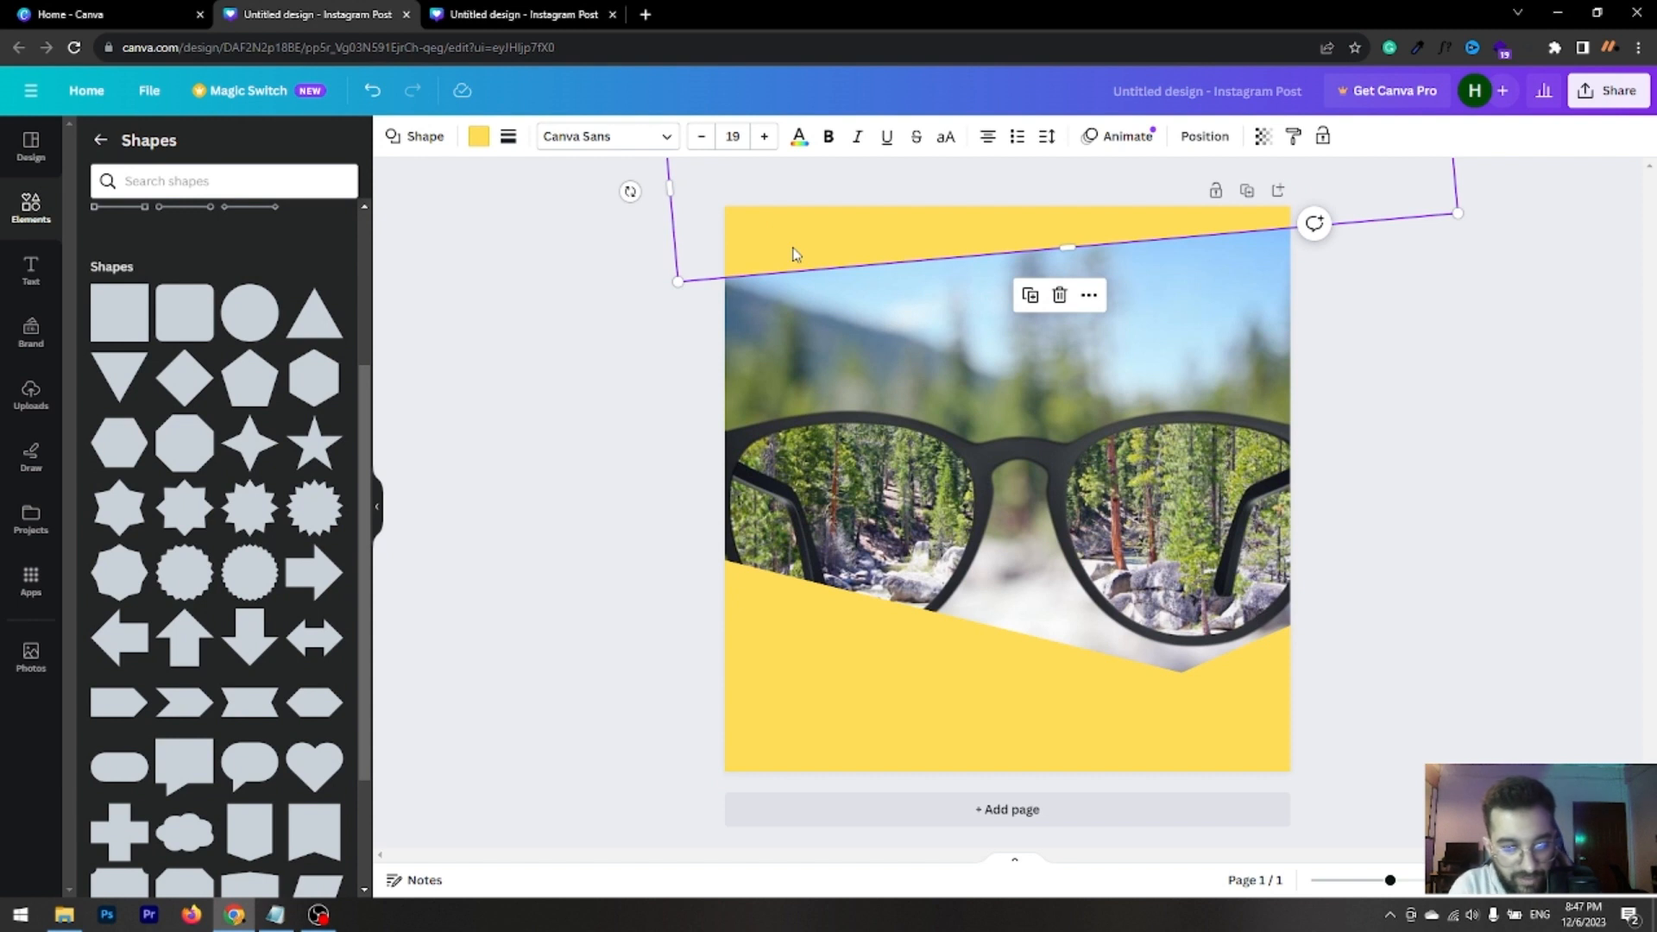
key("ctrl+d")
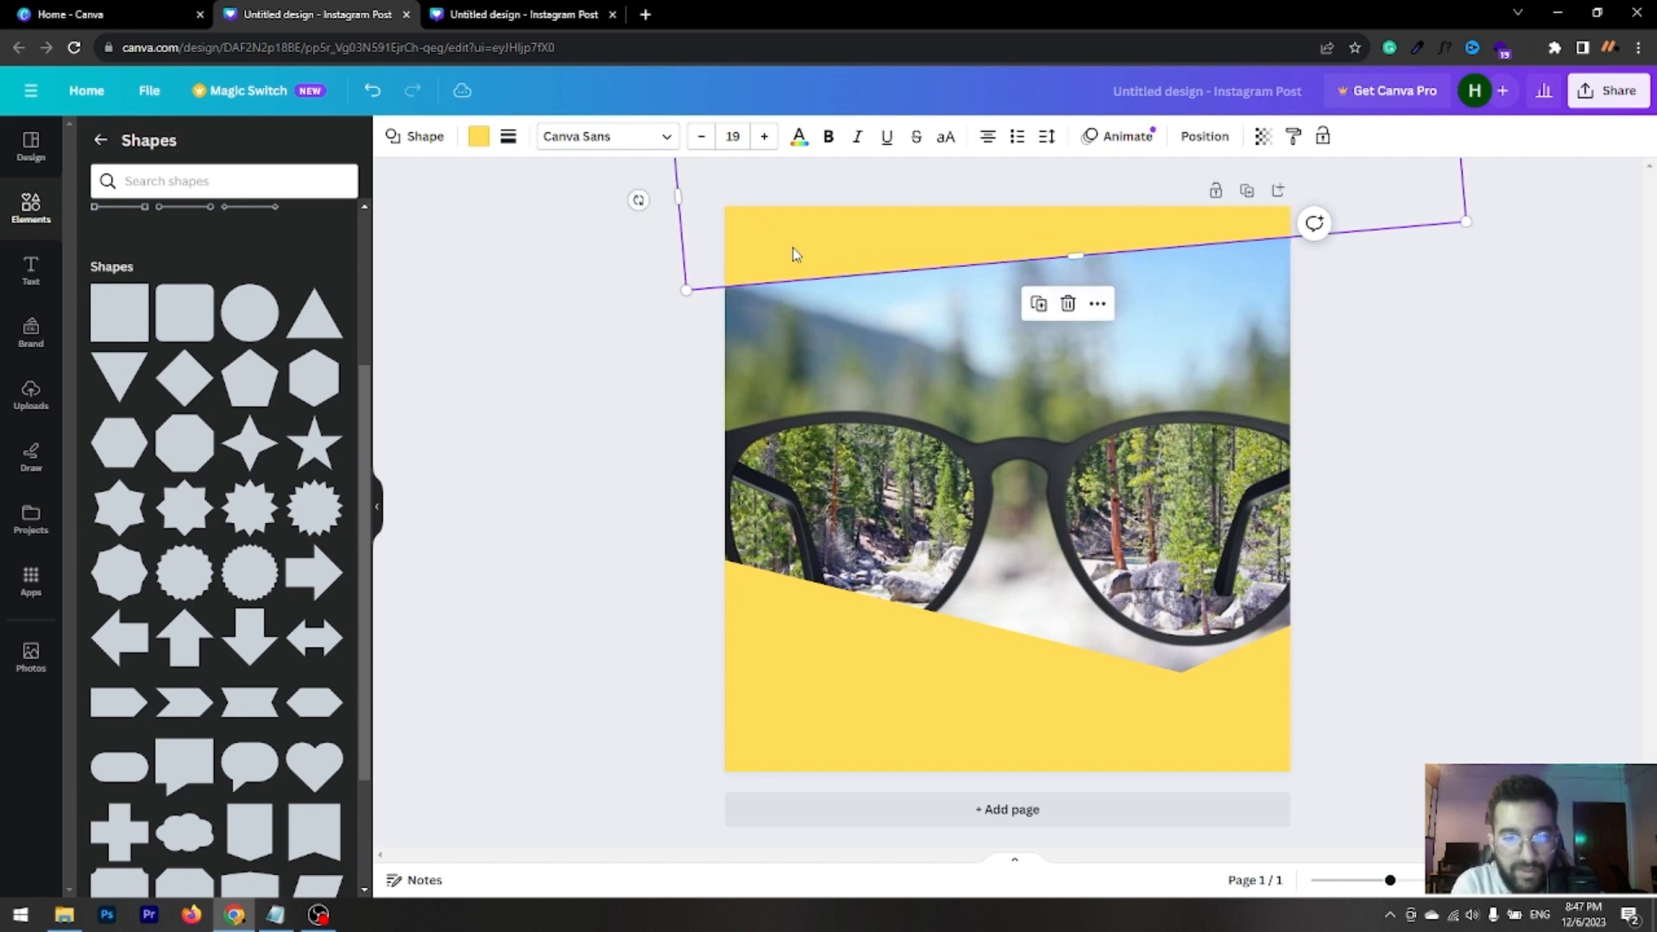
left_click(478, 138)
left_click(185, 241)
left_click(580, 296)
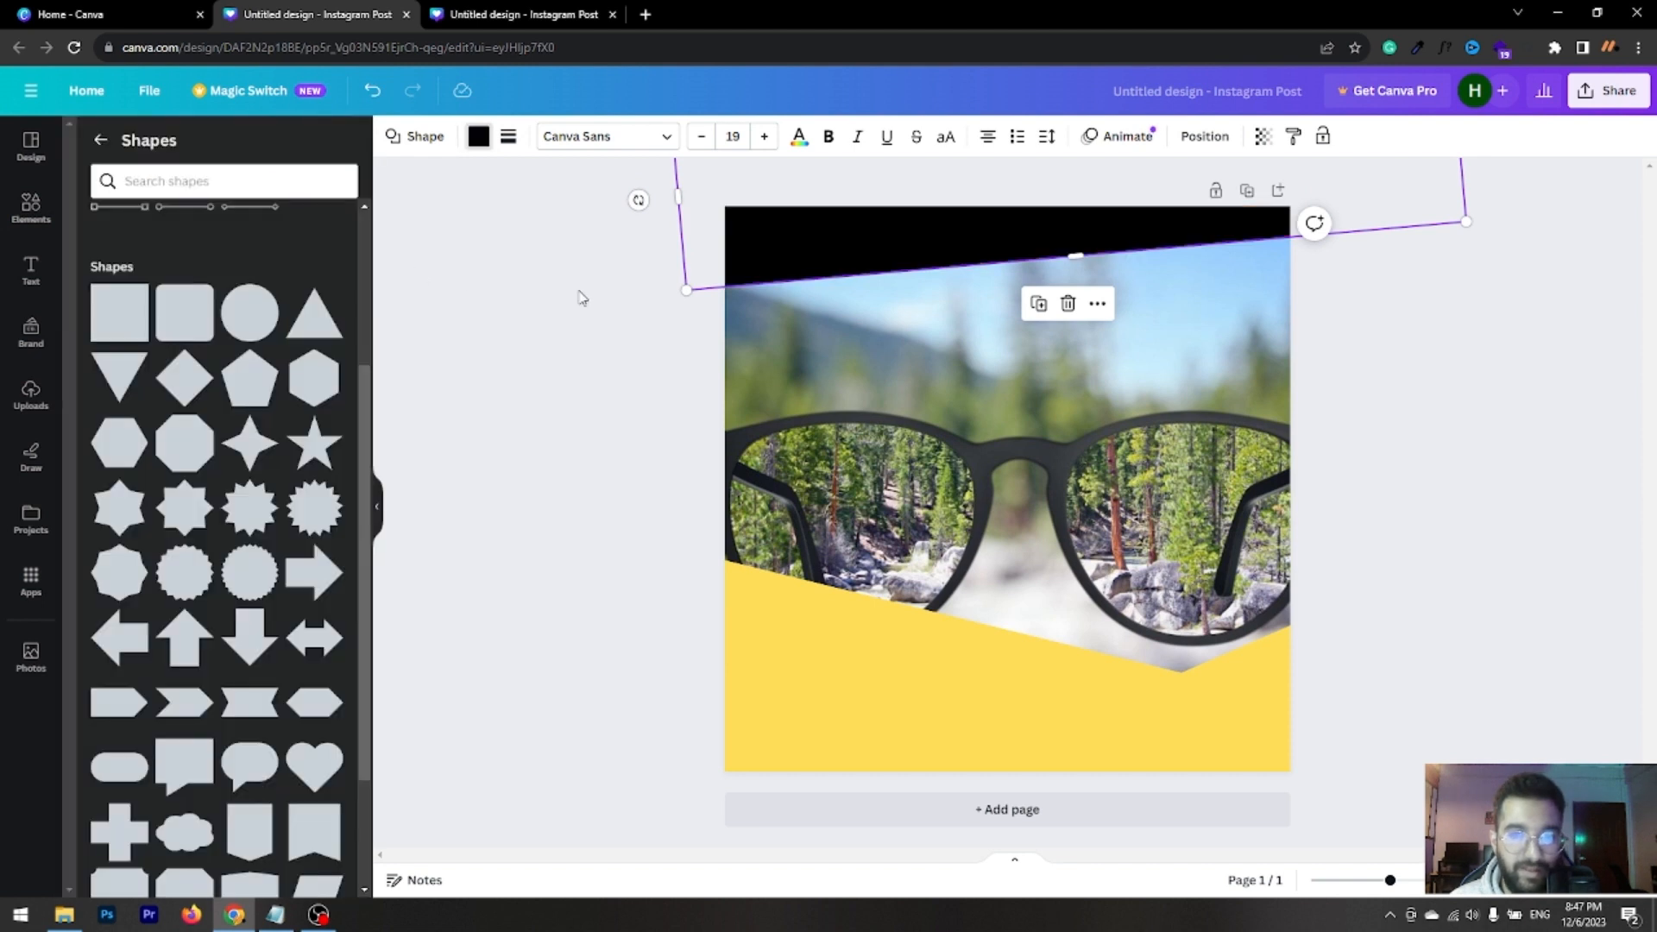
Send the black copy one layer backward and extend its lower edge to a height of about 387 px, forming a stripe under the header
left_click(1206, 136)
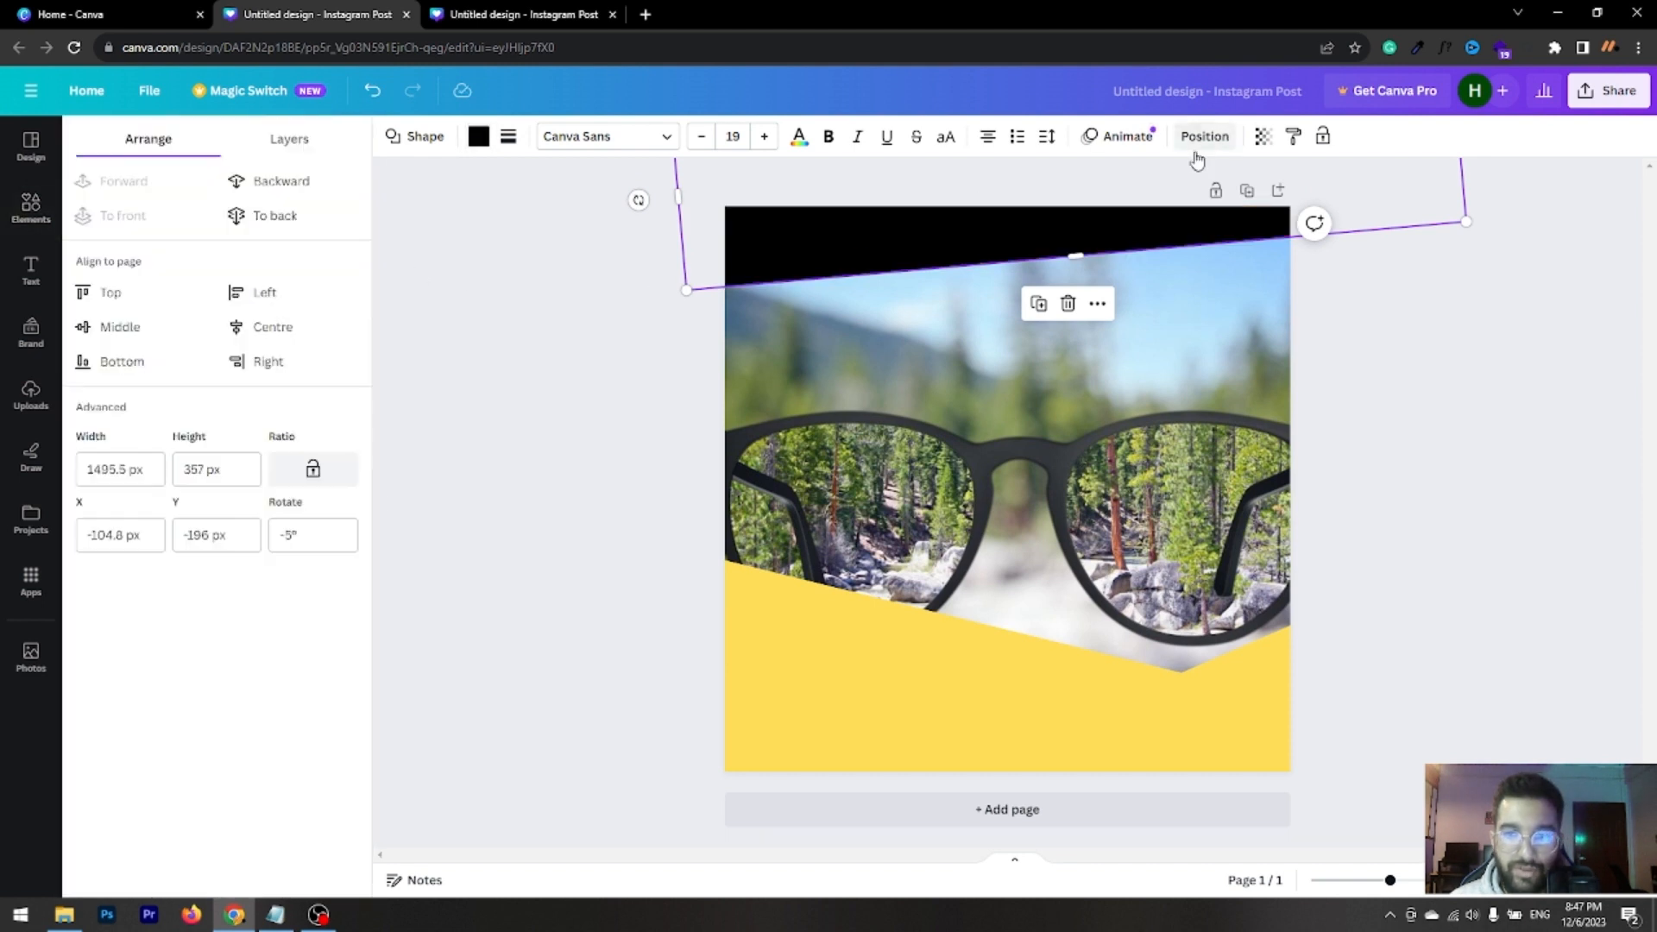
left_click(274, 195)
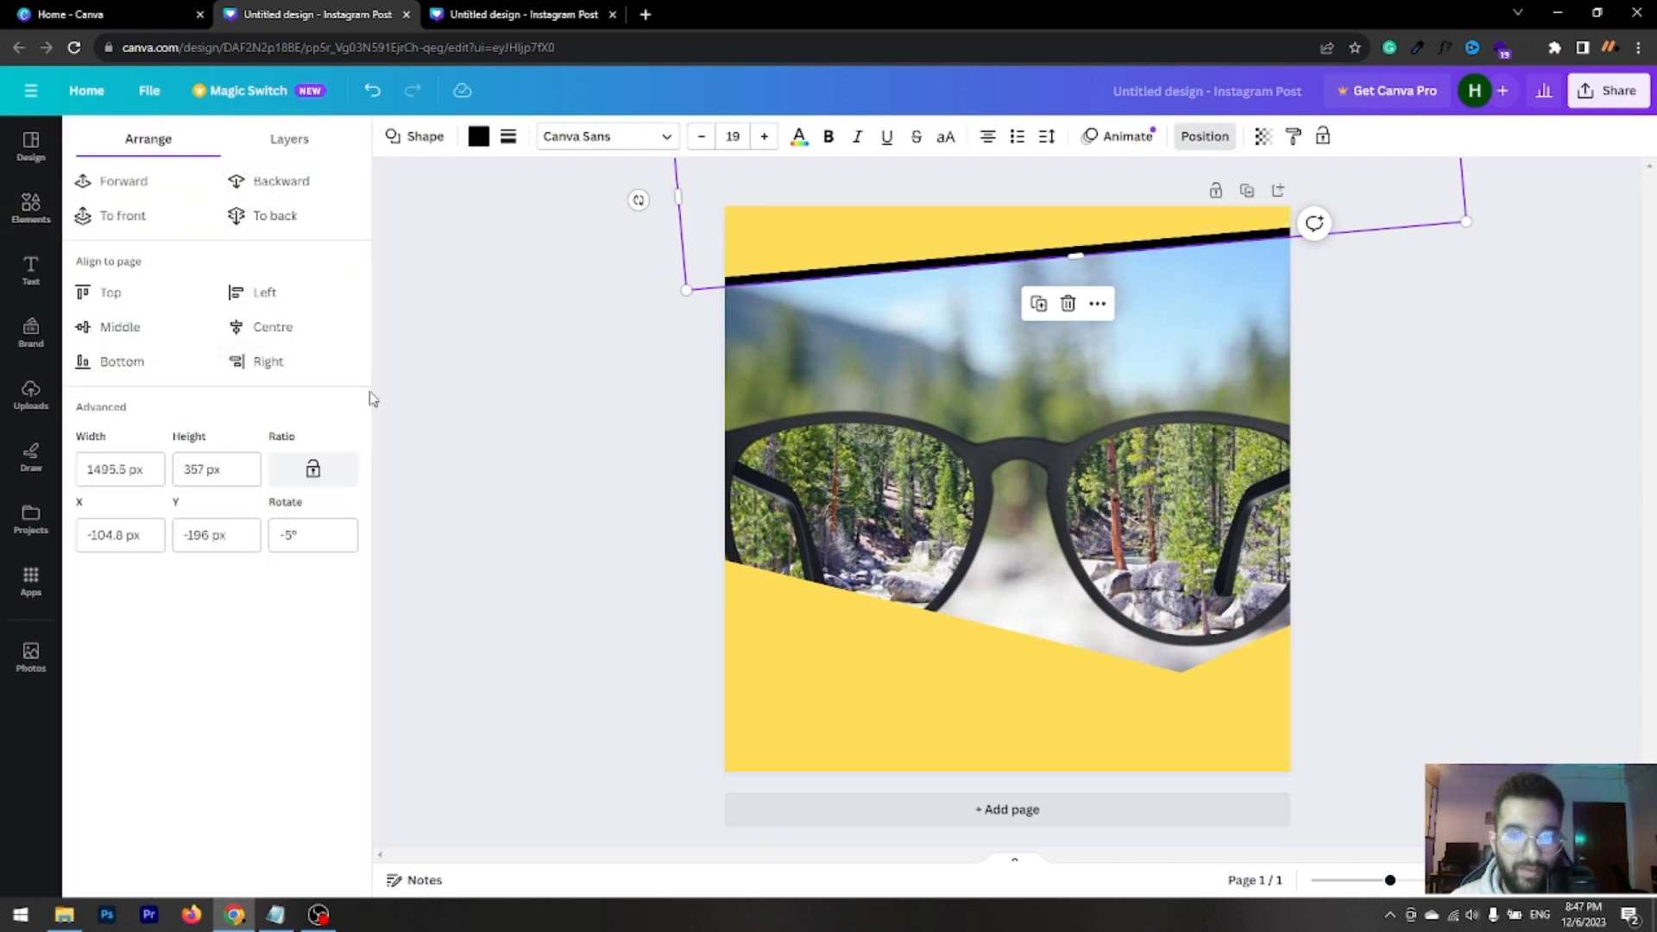
left_click_drag(757, 280, 761, 295)
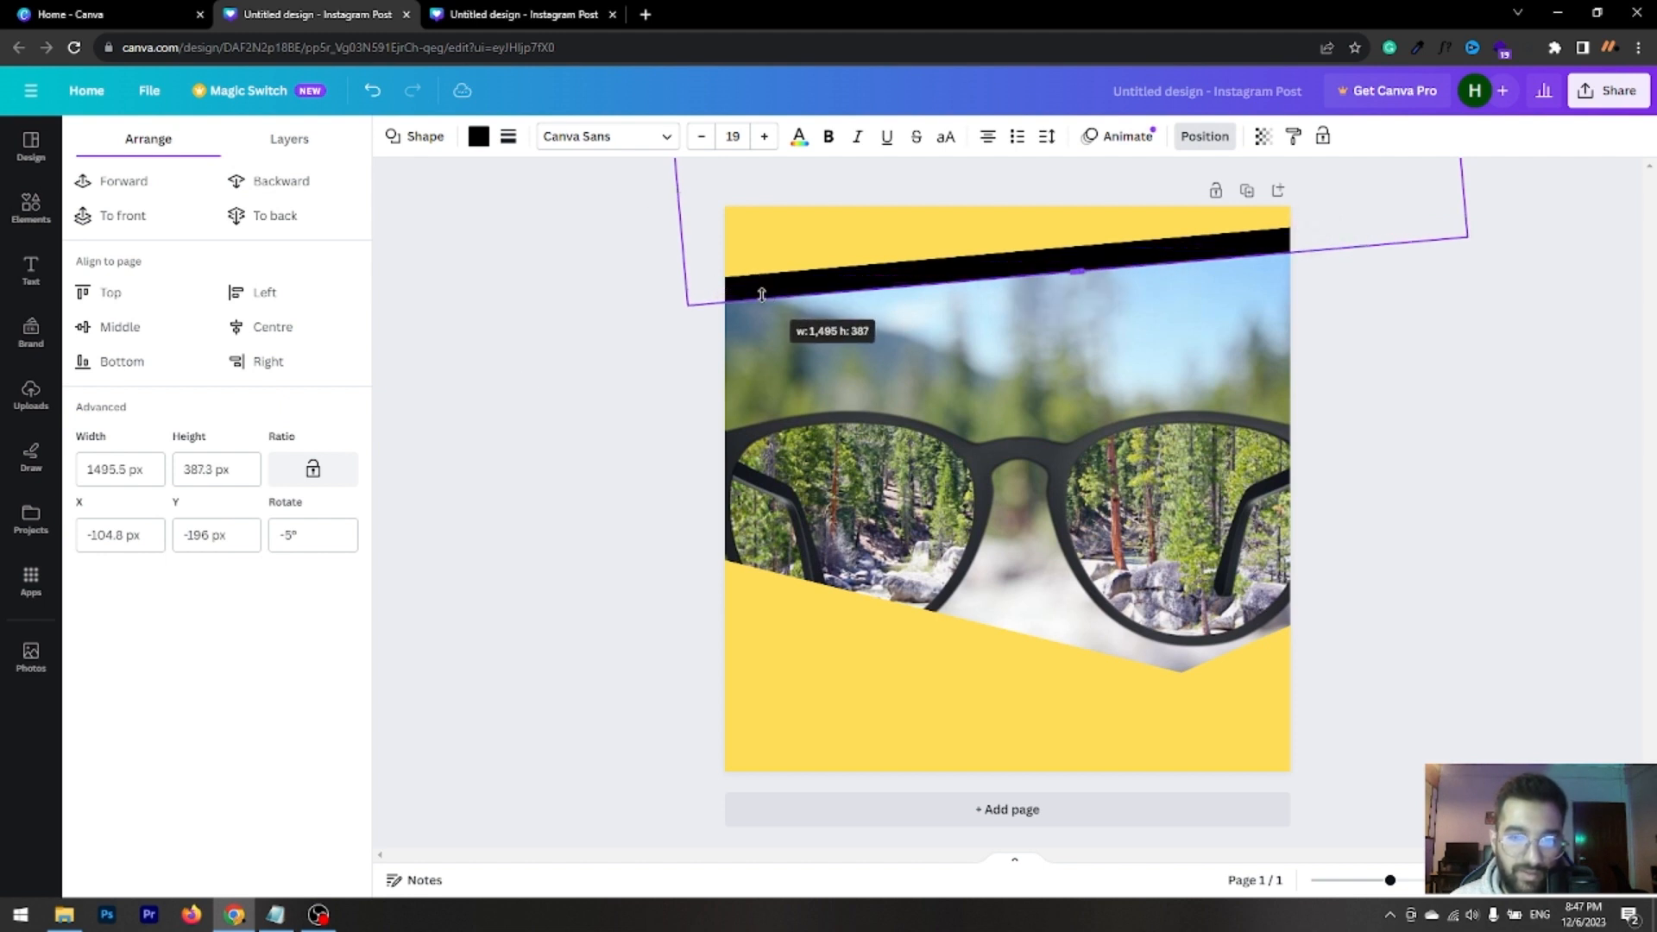
left_click(556, 345)
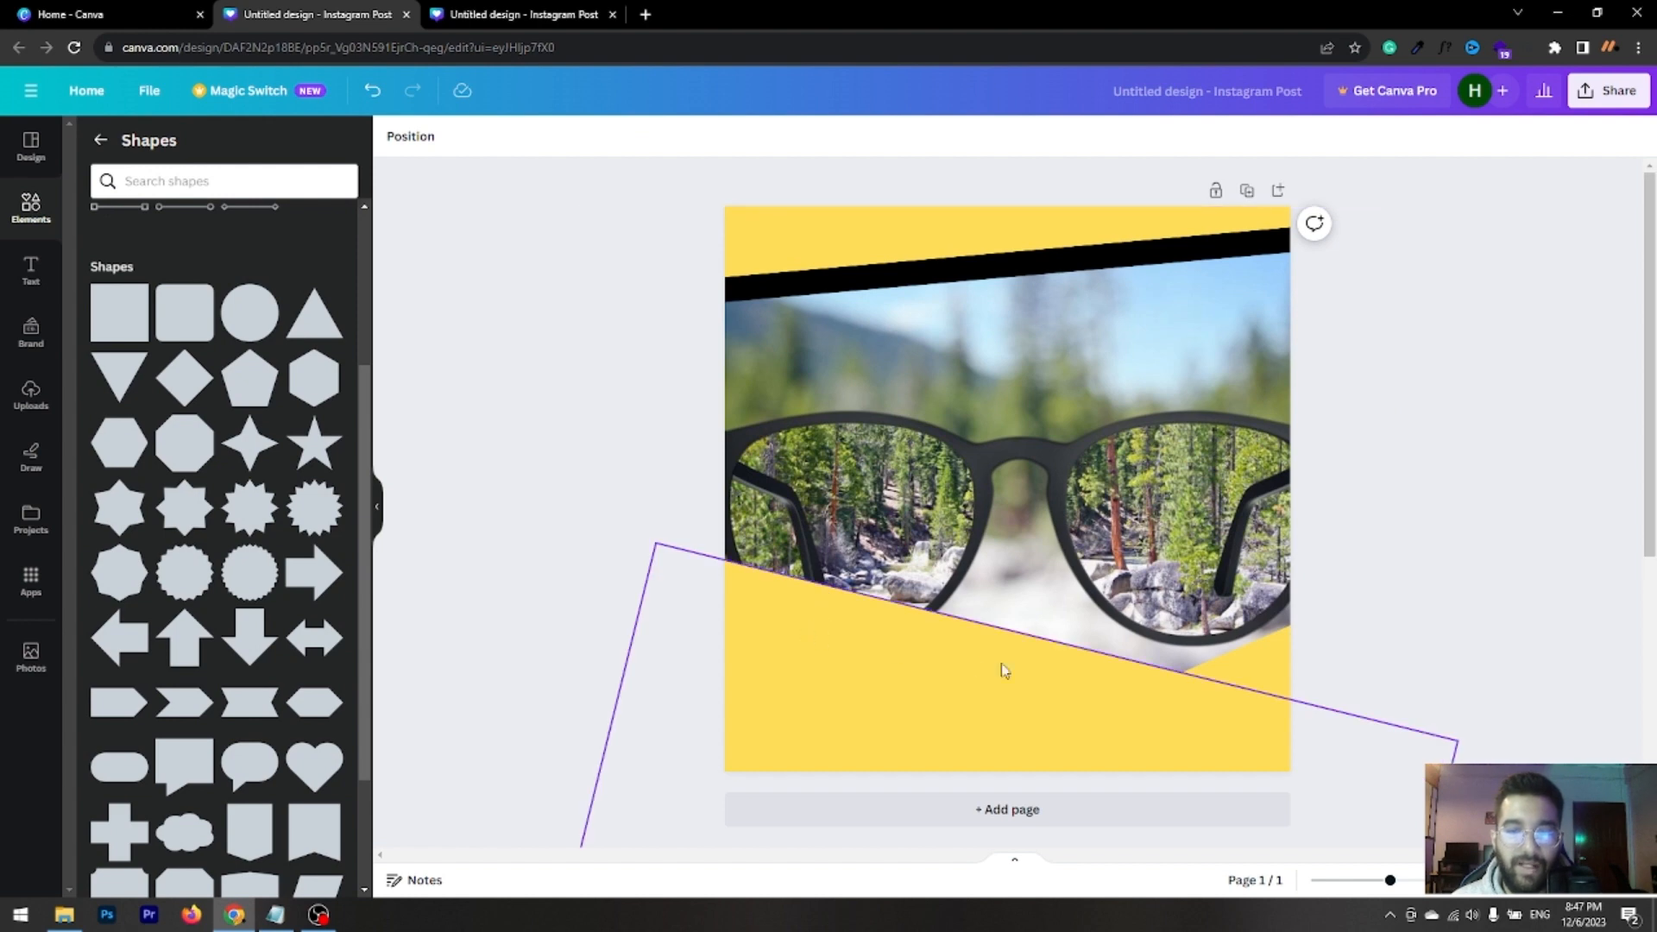
Compare the recreated layout with the car service template, then replace that template with the White Black Modern Car Wash Instagram Post
left_click(561, 14)
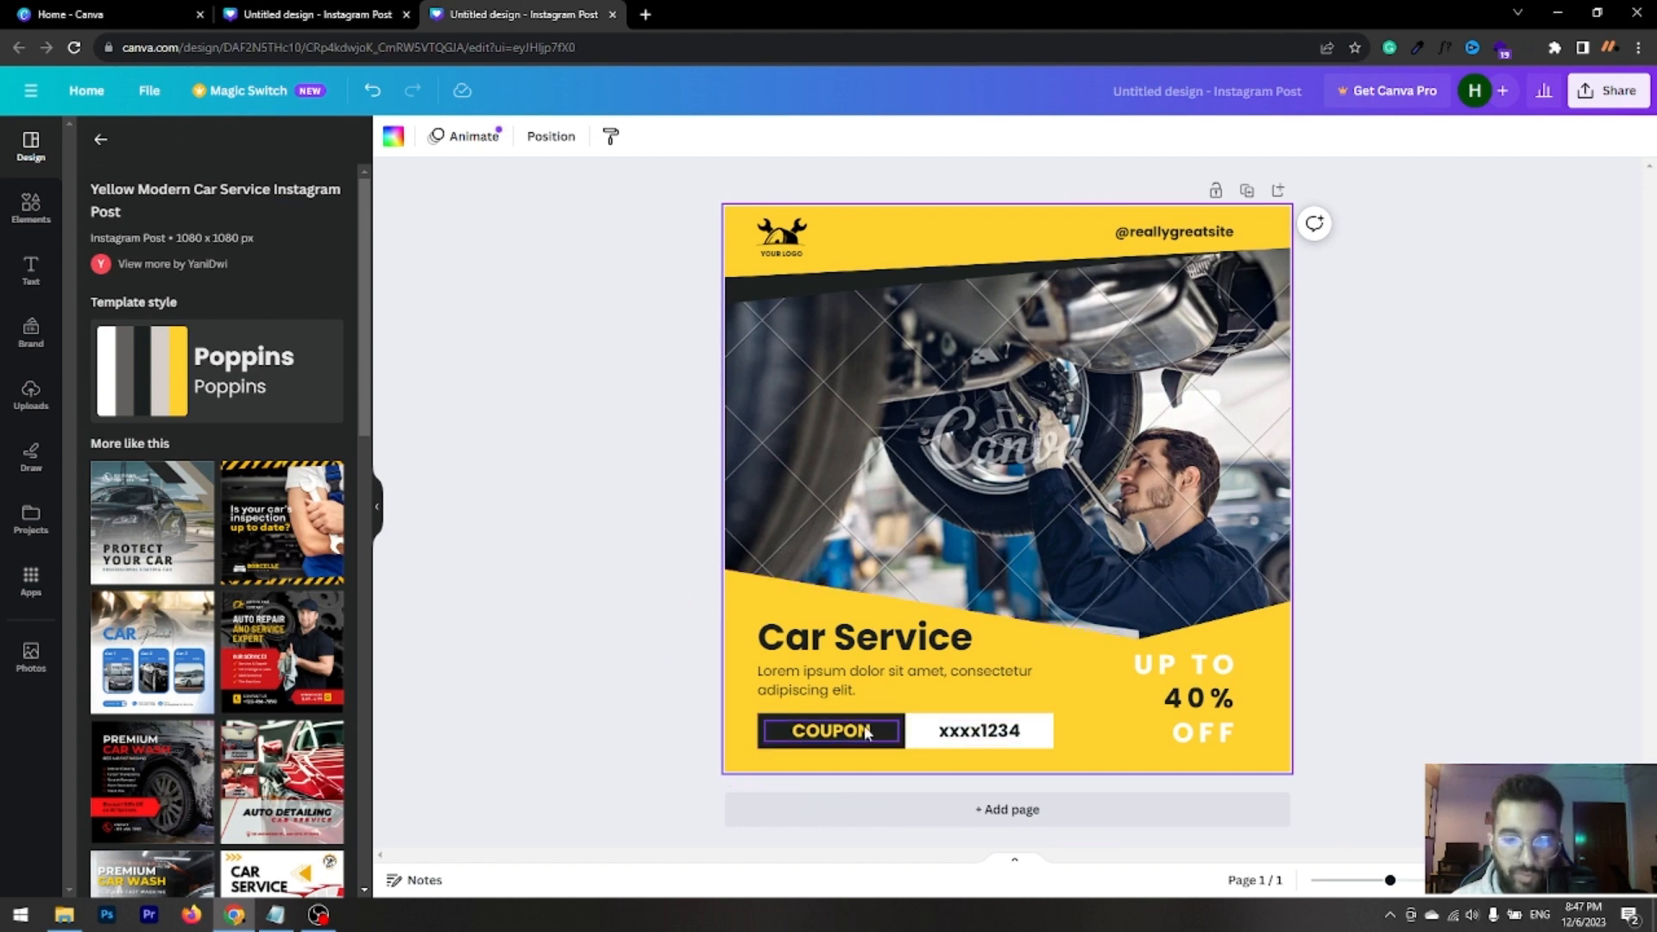
left_click(281, 15)
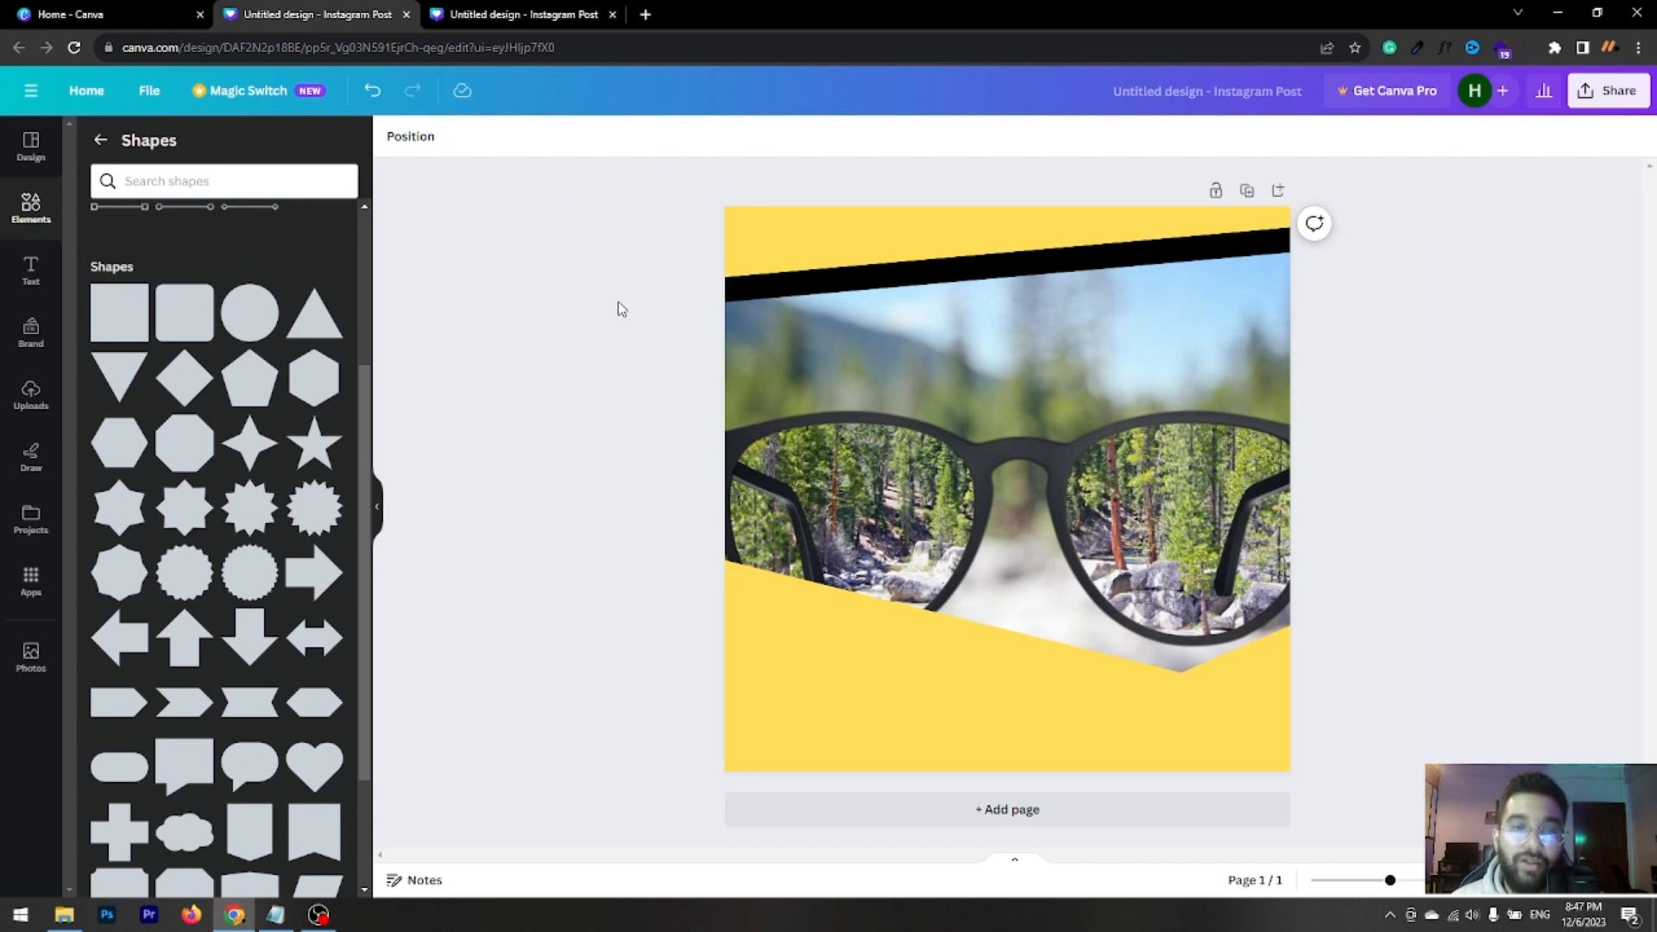
left_click(494, 21)
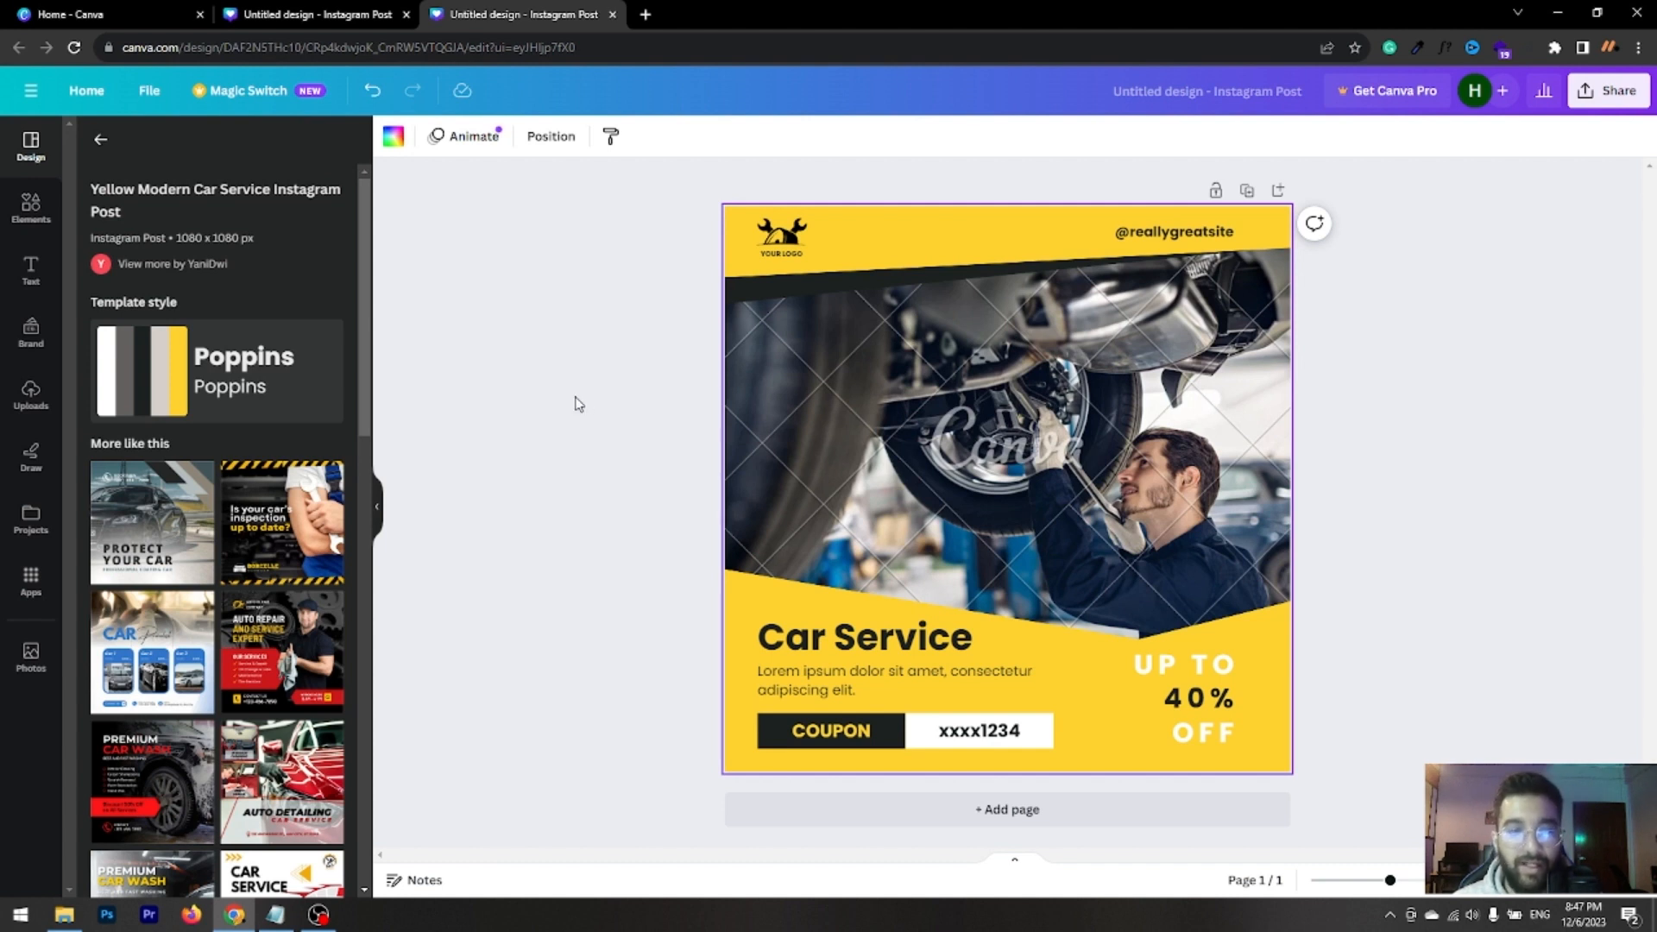
scroll(216, 605, "down", 6)
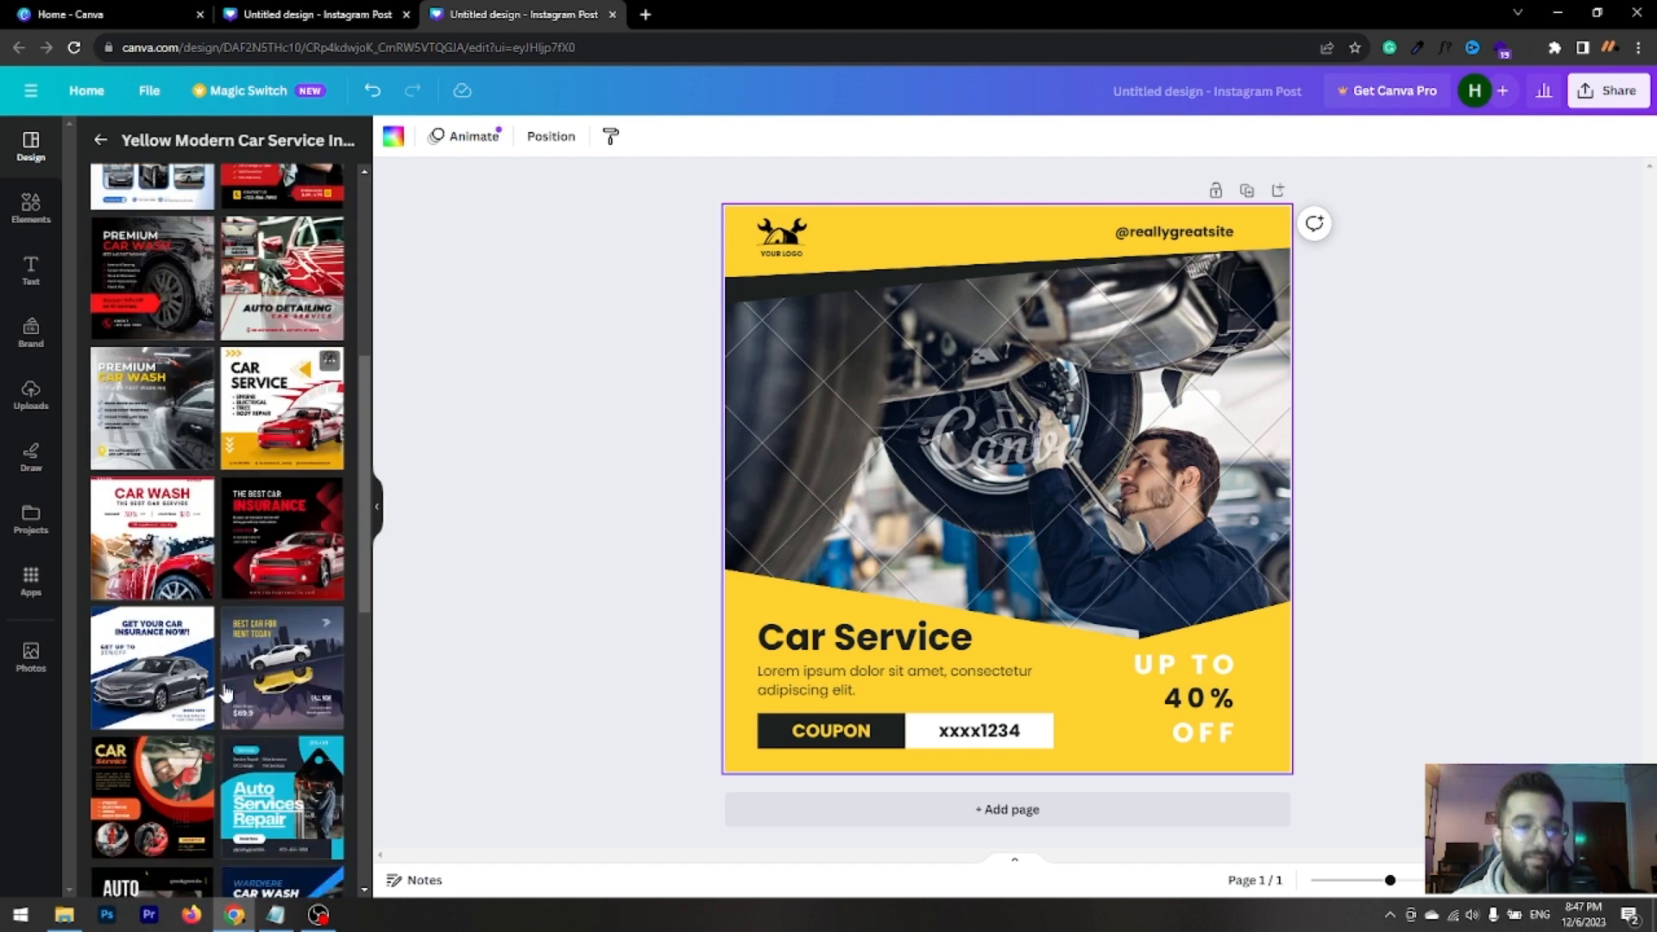
left_click(131, 430)
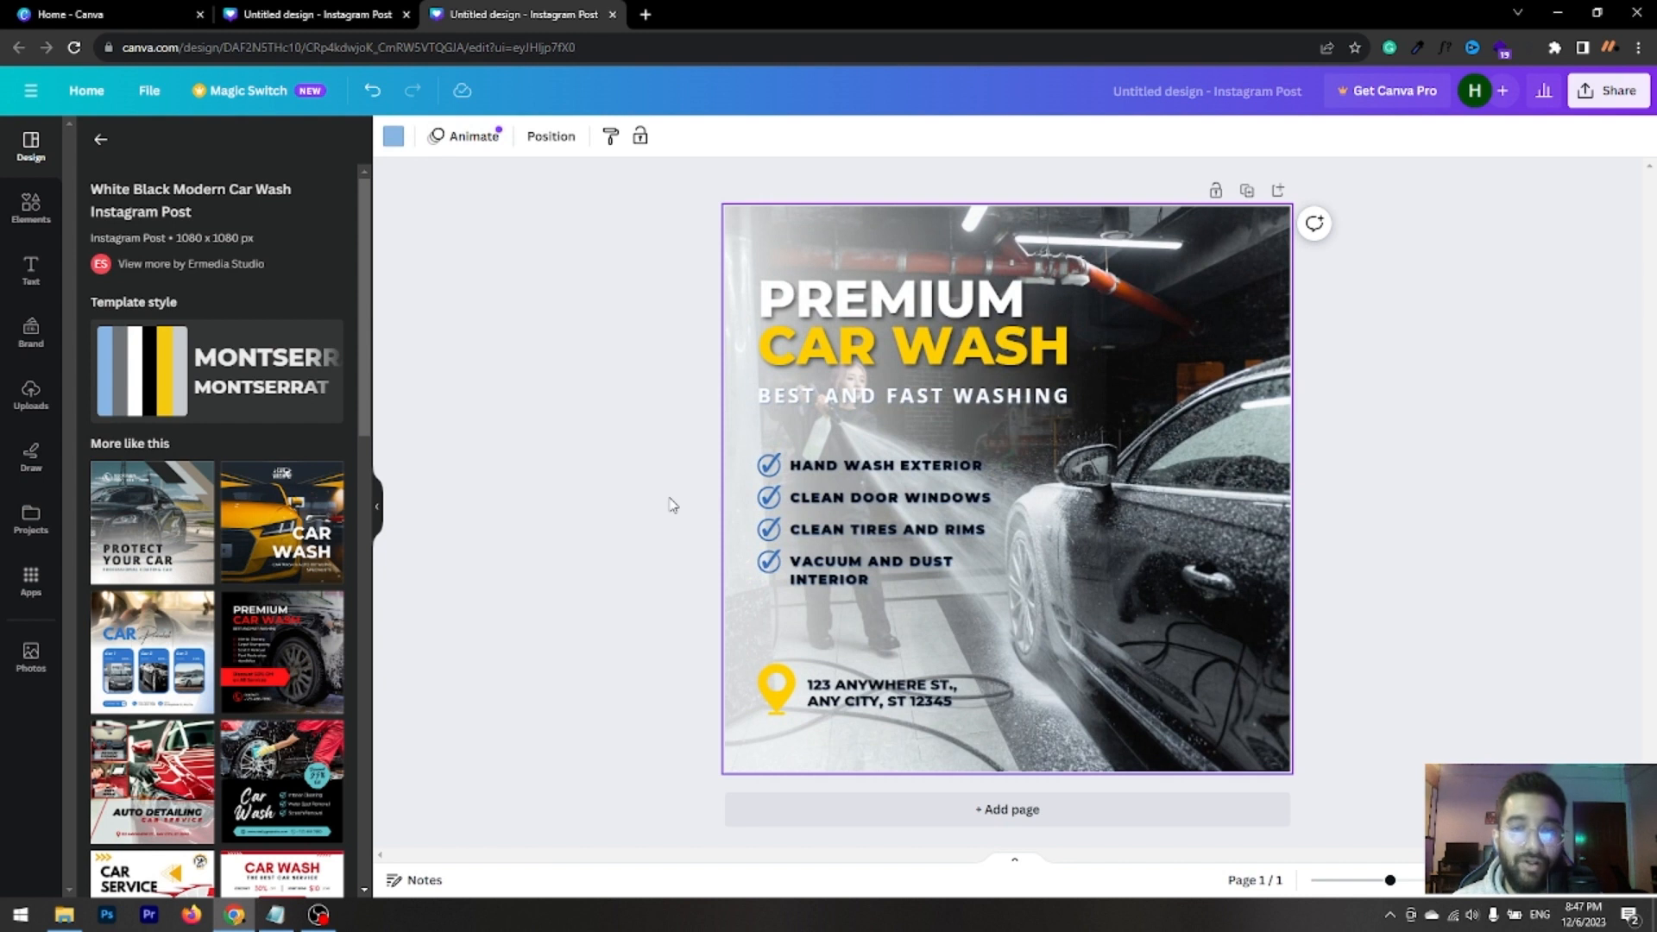
Examine the overlay covering the left part of the car wash photo and the text effect settings of the PREMIUM heading
left_click(1036, 484)
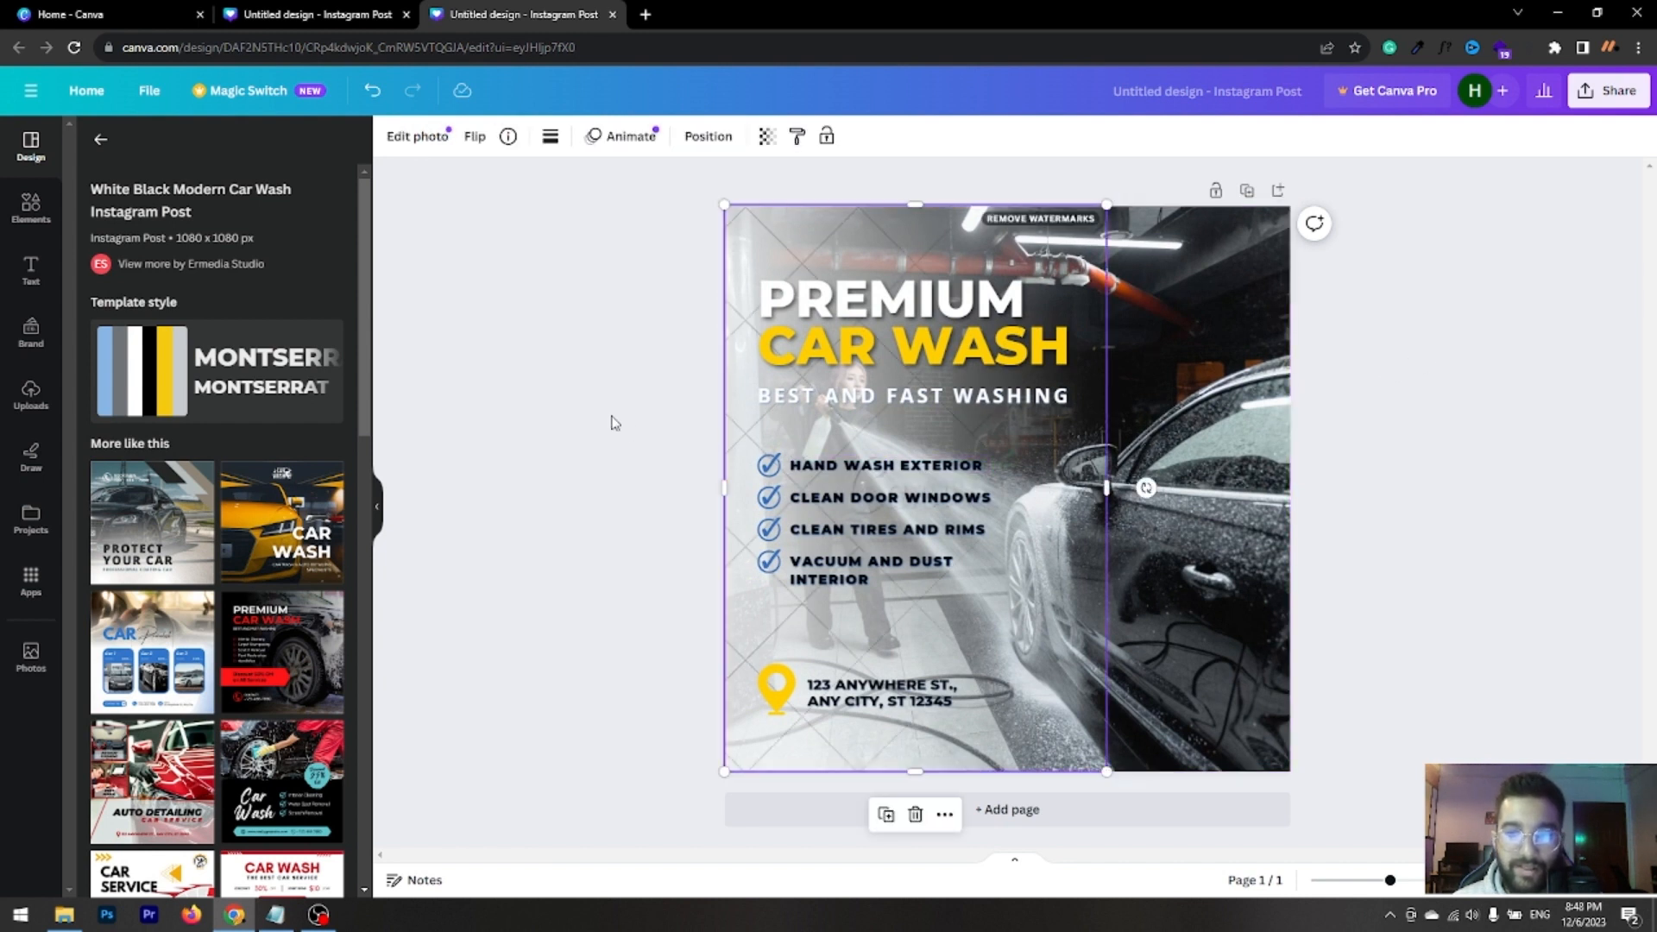
left_click(610, 421)
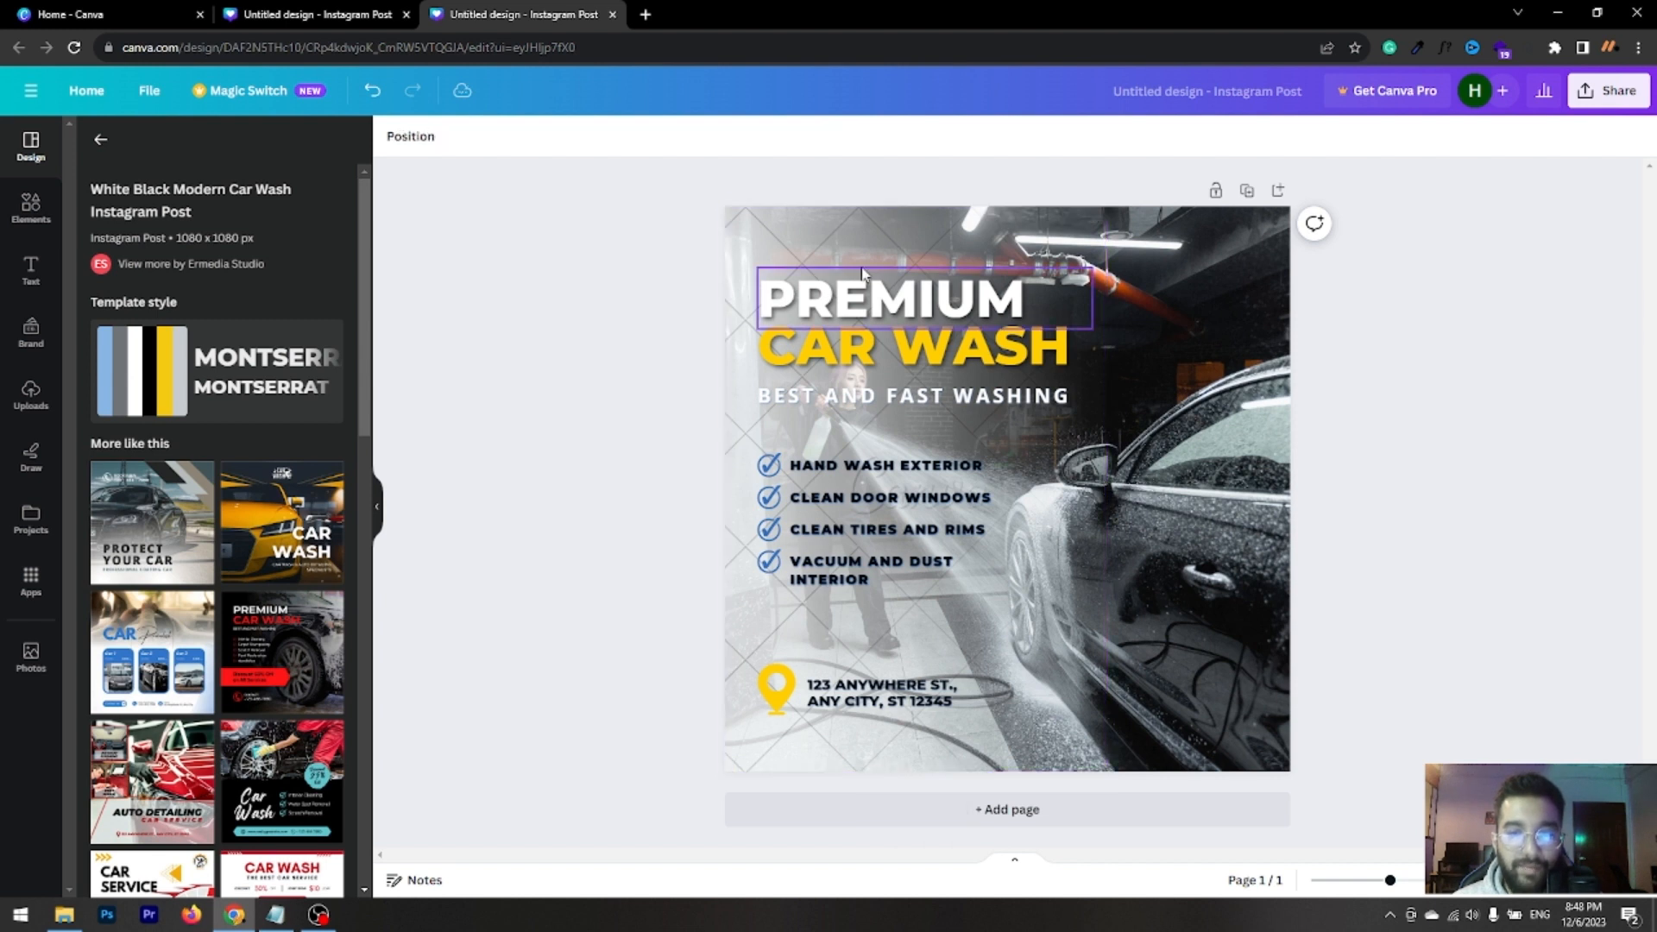
left_click(853, 307)
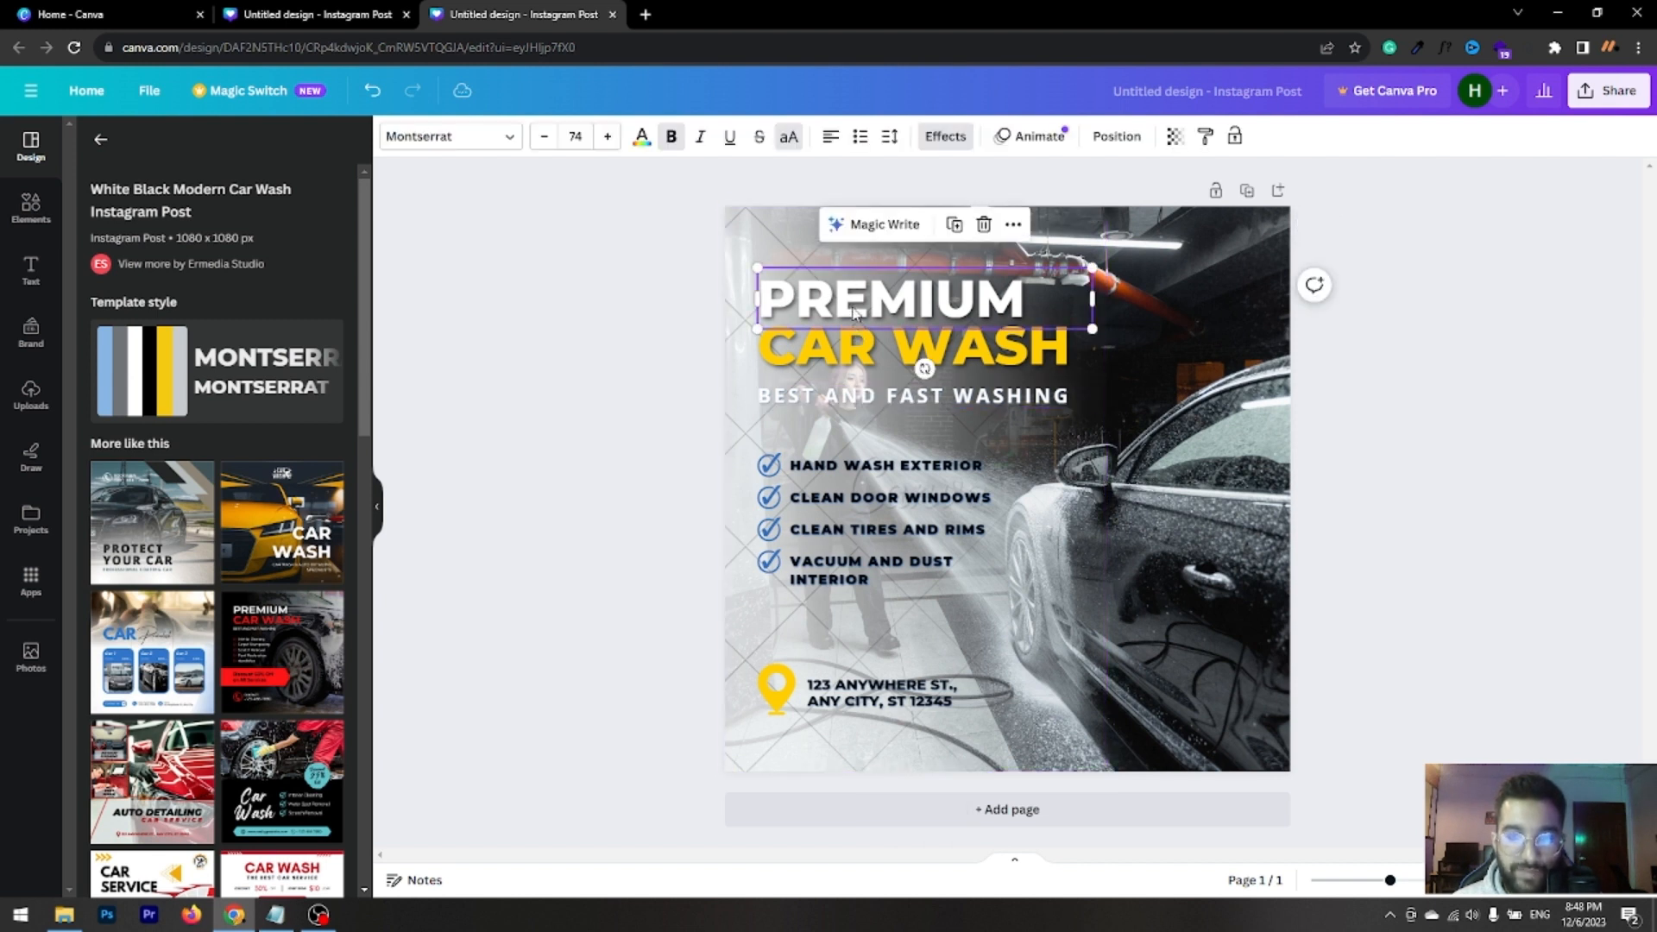
left_click(945, 136)
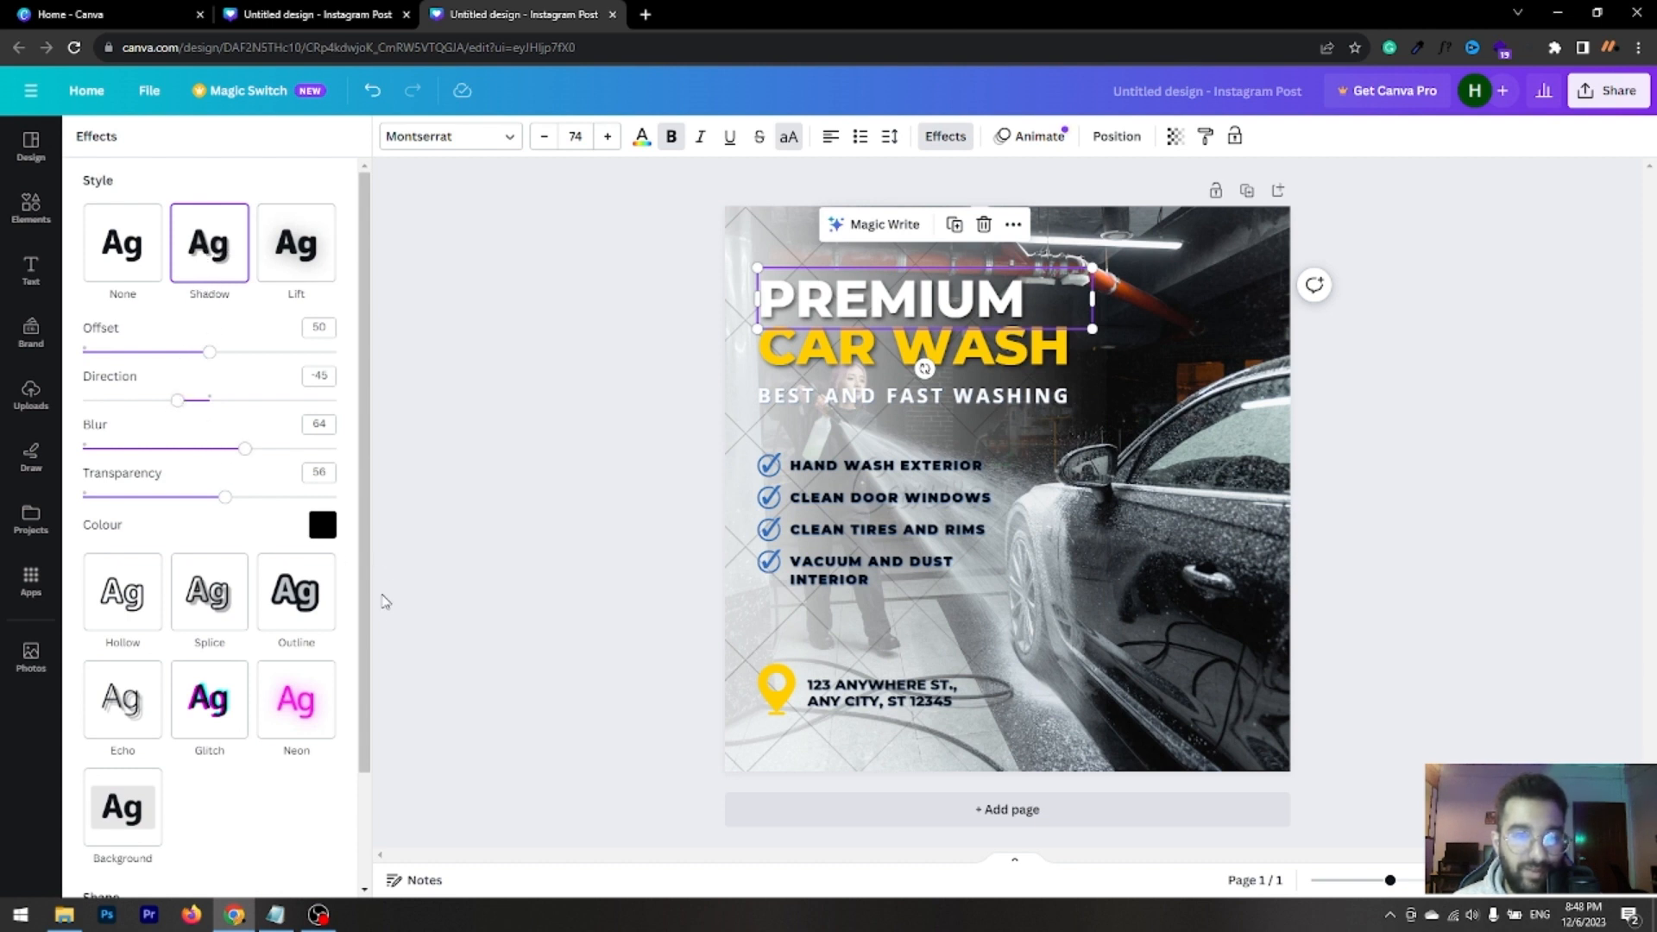
left_click(636, 434)
left_click(533, 511)
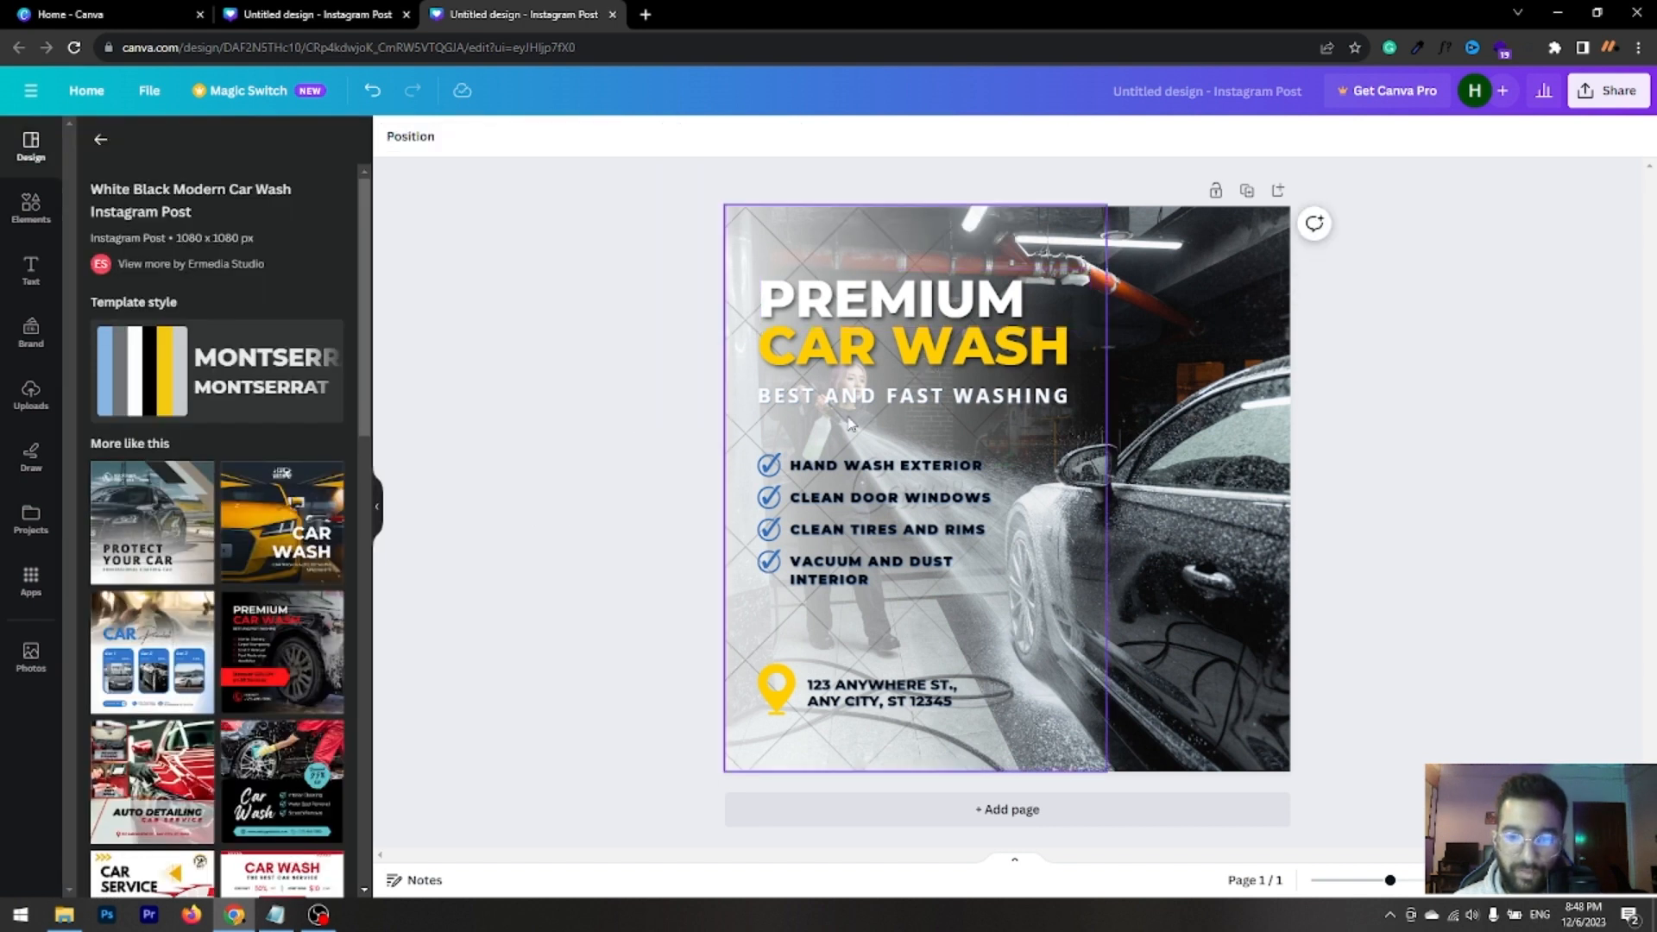
Select the check icon beside HAND WASH EXTERIOR and open flaticon.com in a new browser tab
left_click(776, 467)
left_click(646, 14)
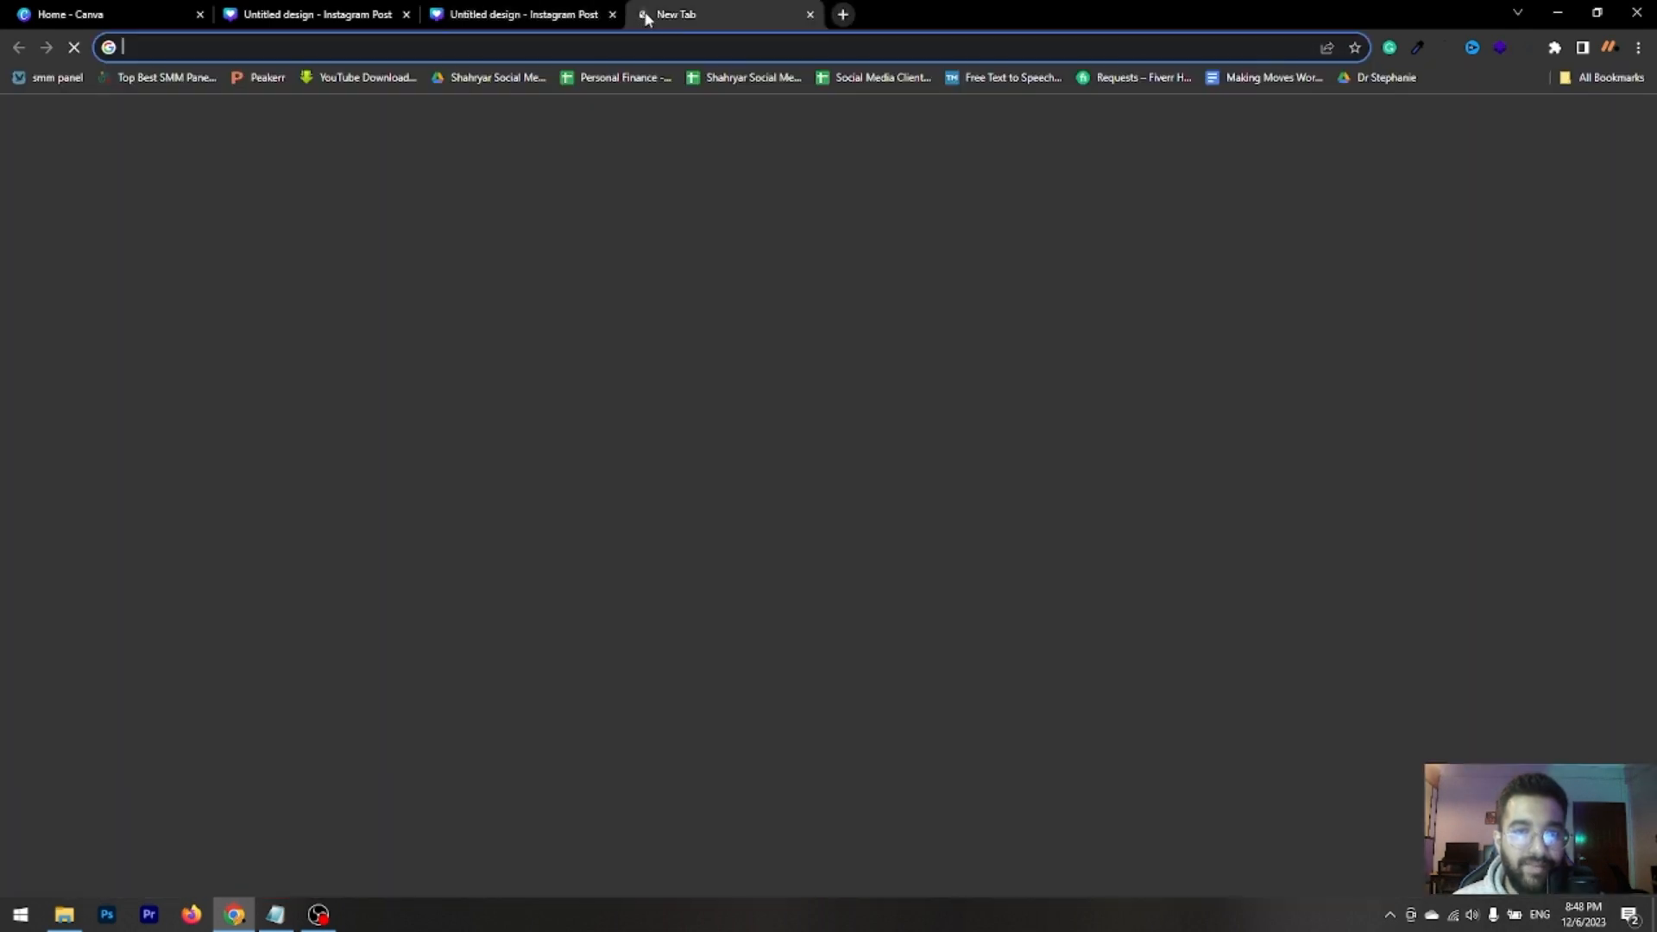
type("flaticon.com")
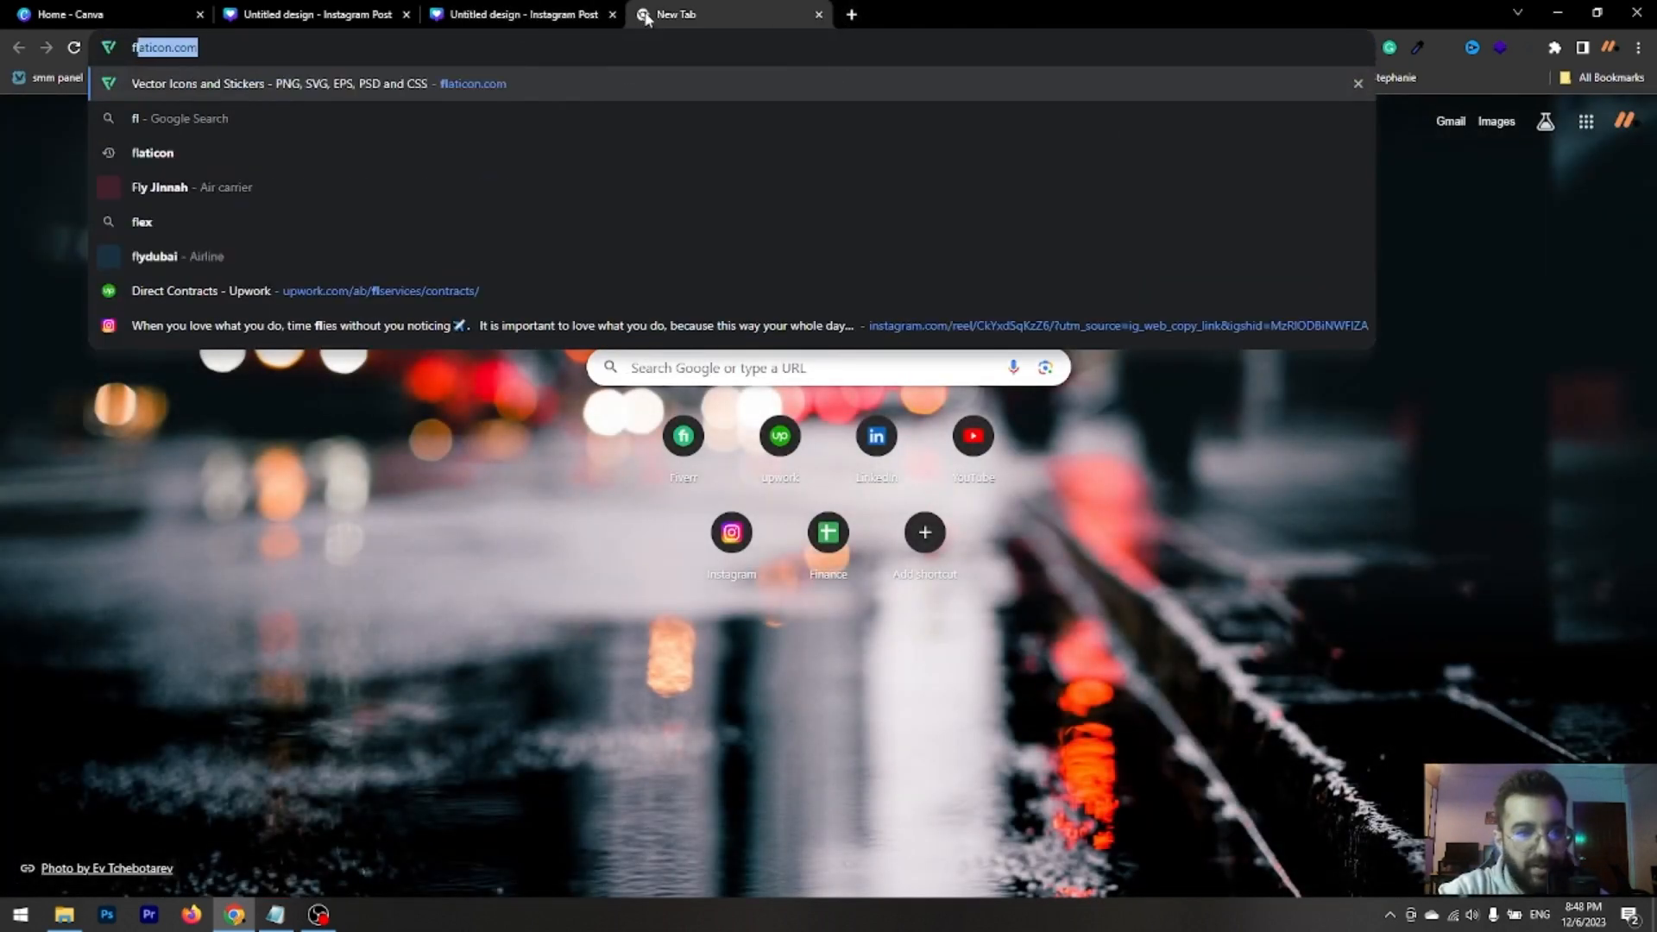
key("Return")
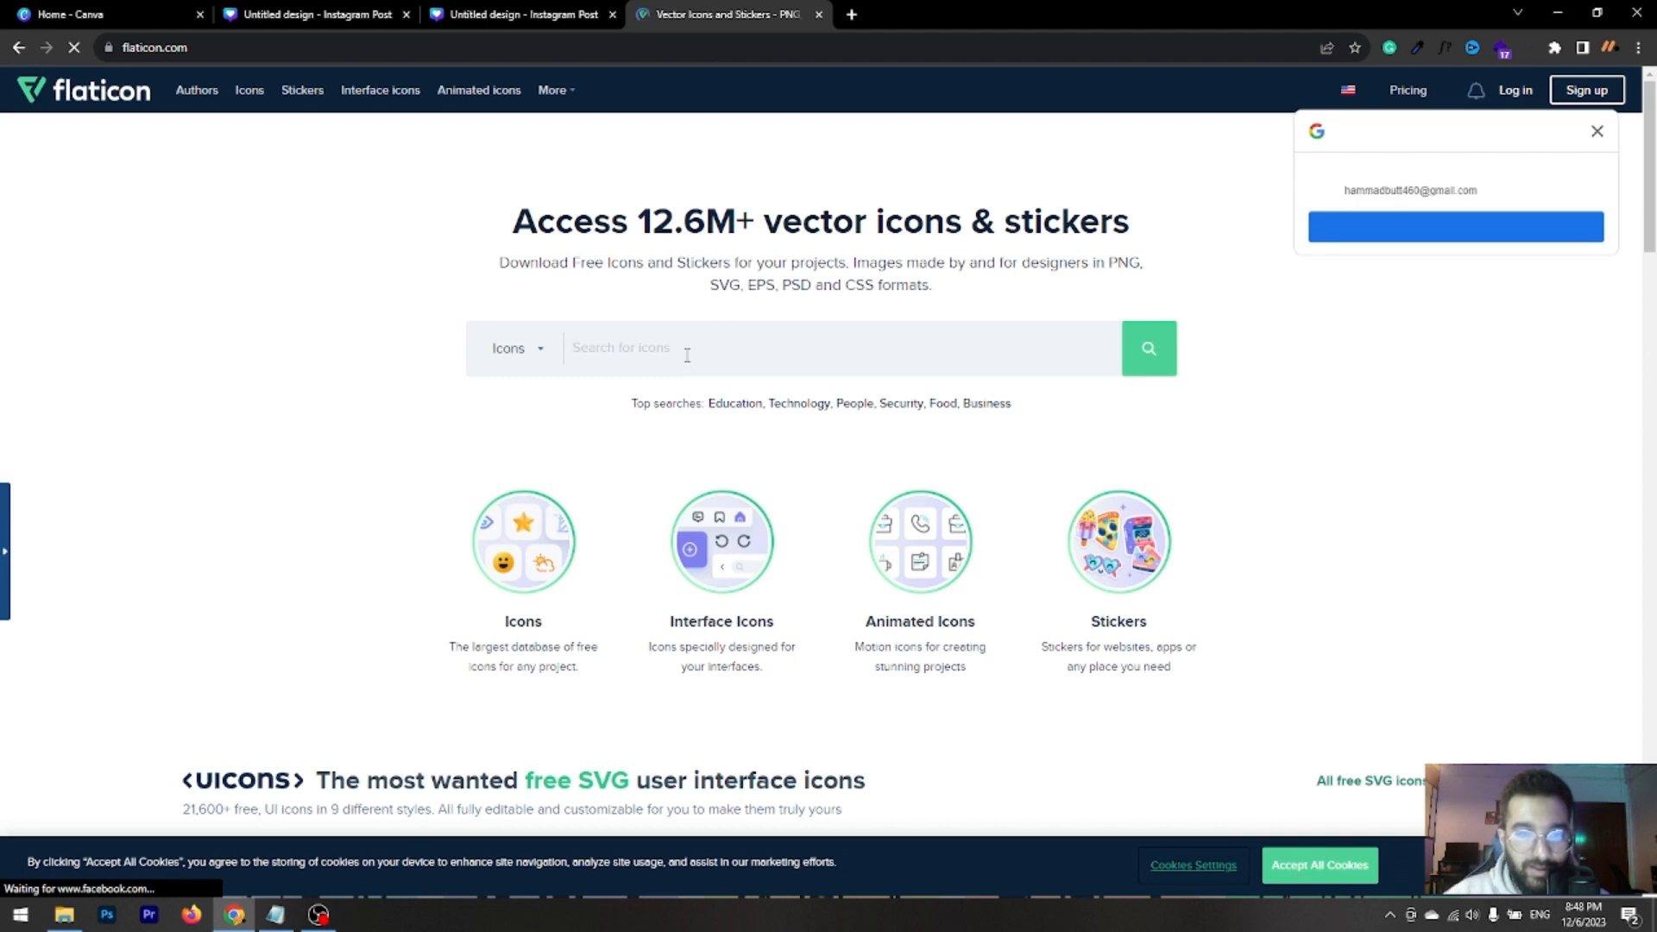
Search Flaticon for "tick" icons, dismiss the pop-up window and look over the icon download option
left_click(687, 354)
type("t")
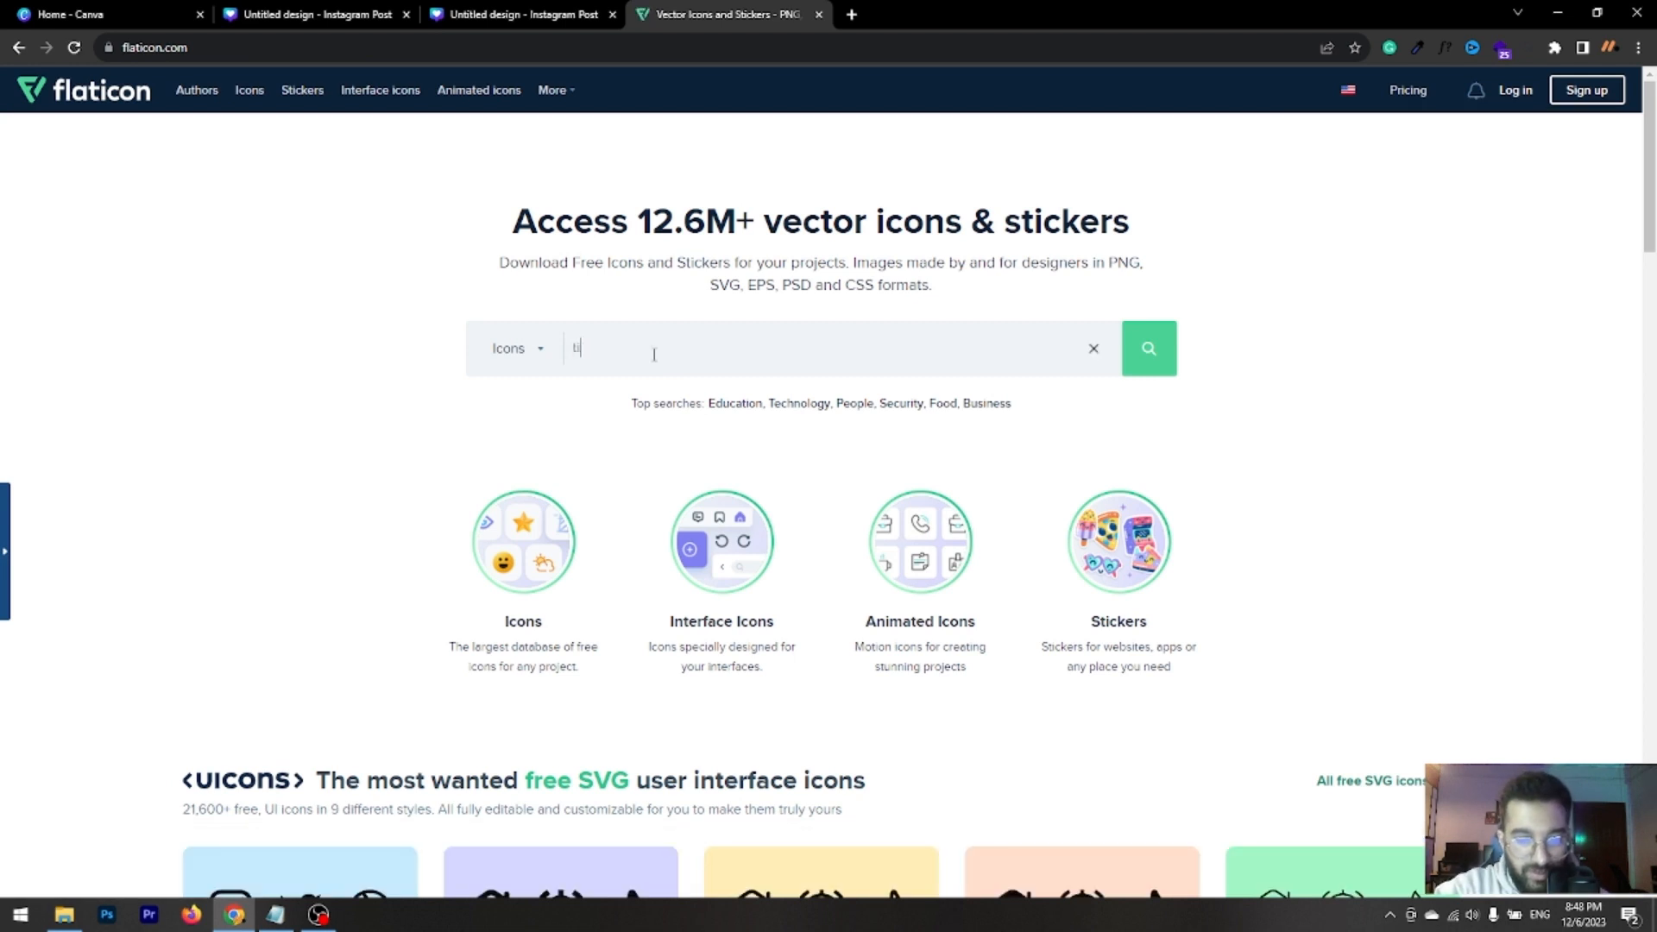
type("ick")
key("Return")
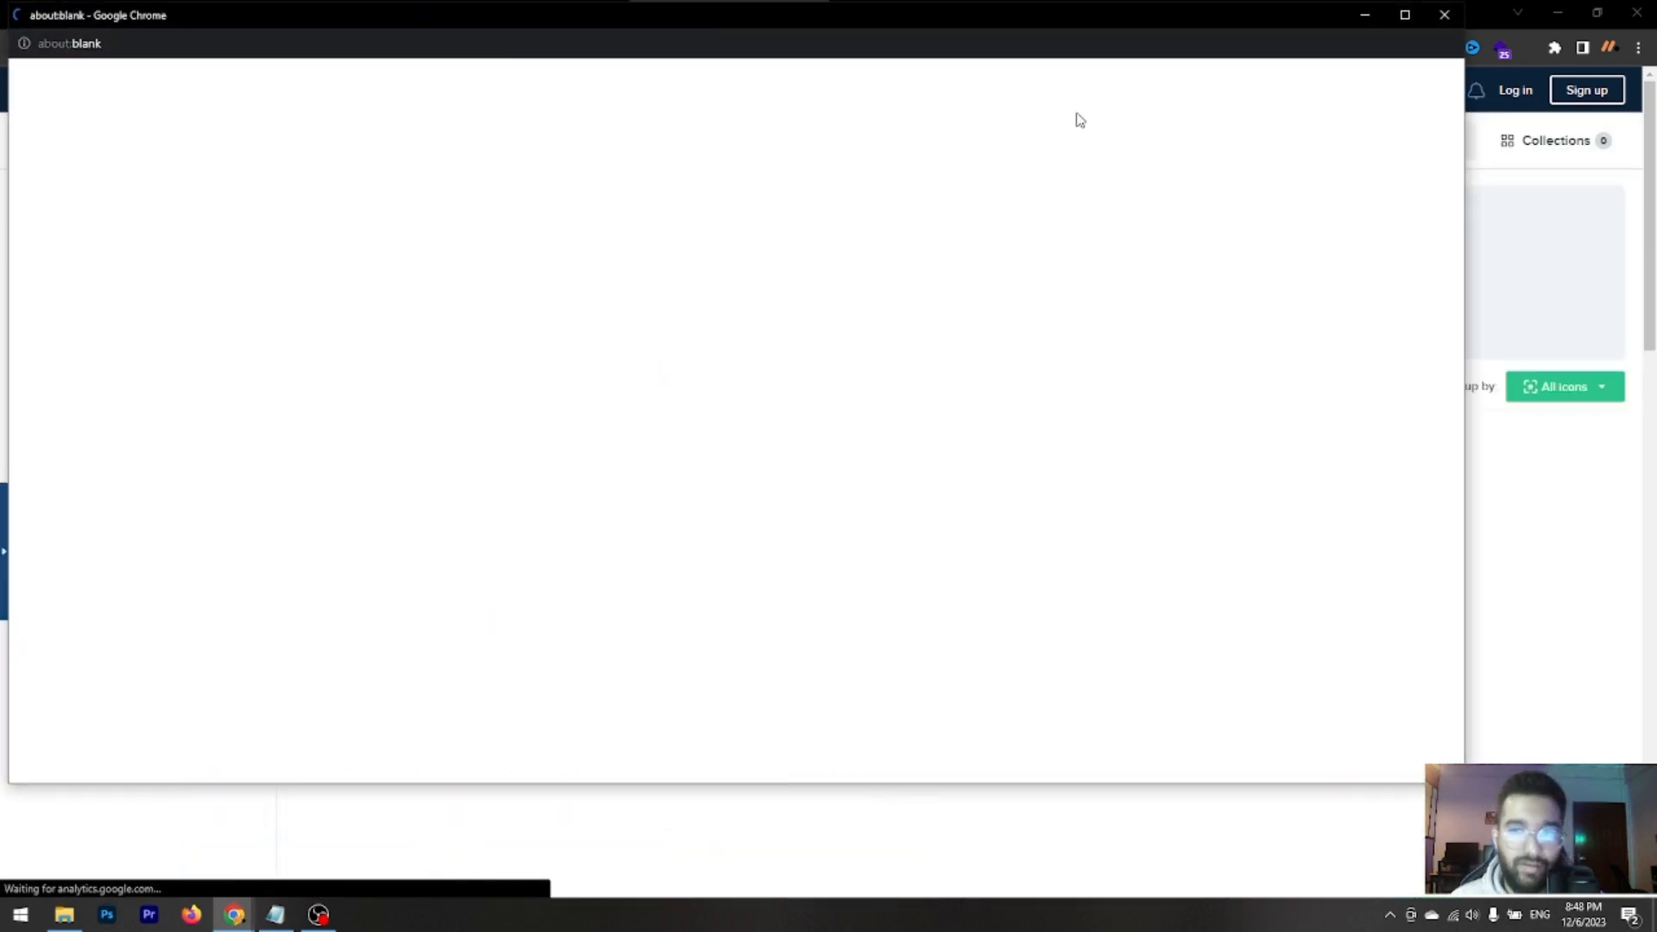
left_click(1450, 12)
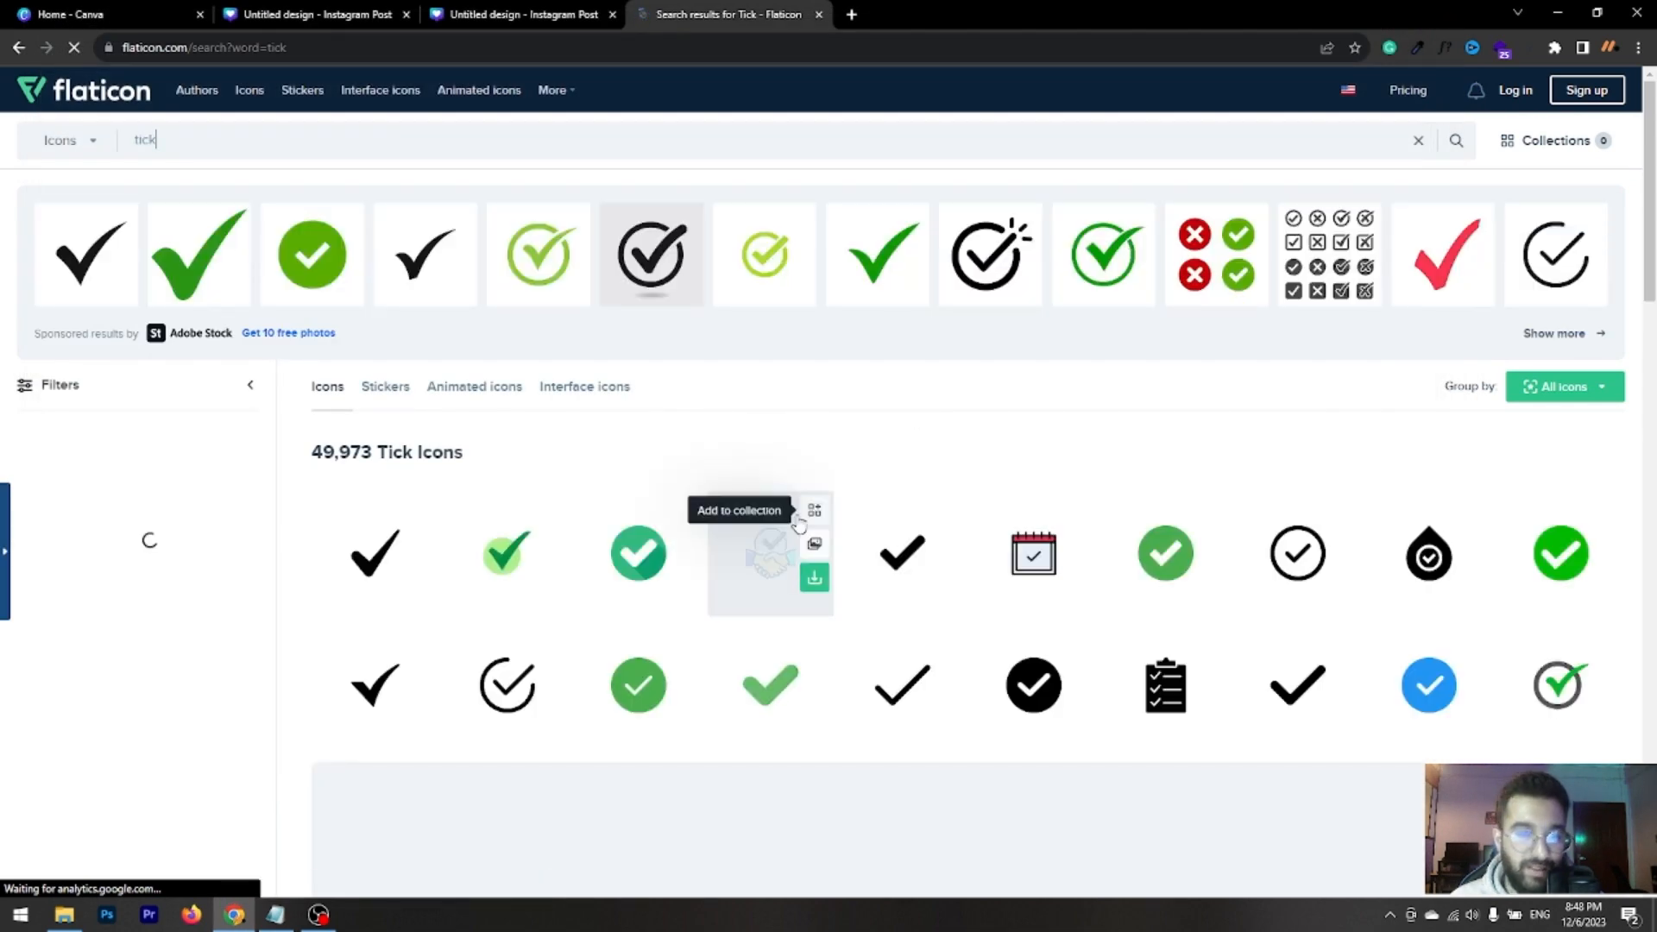
mouse_move(474, 581)
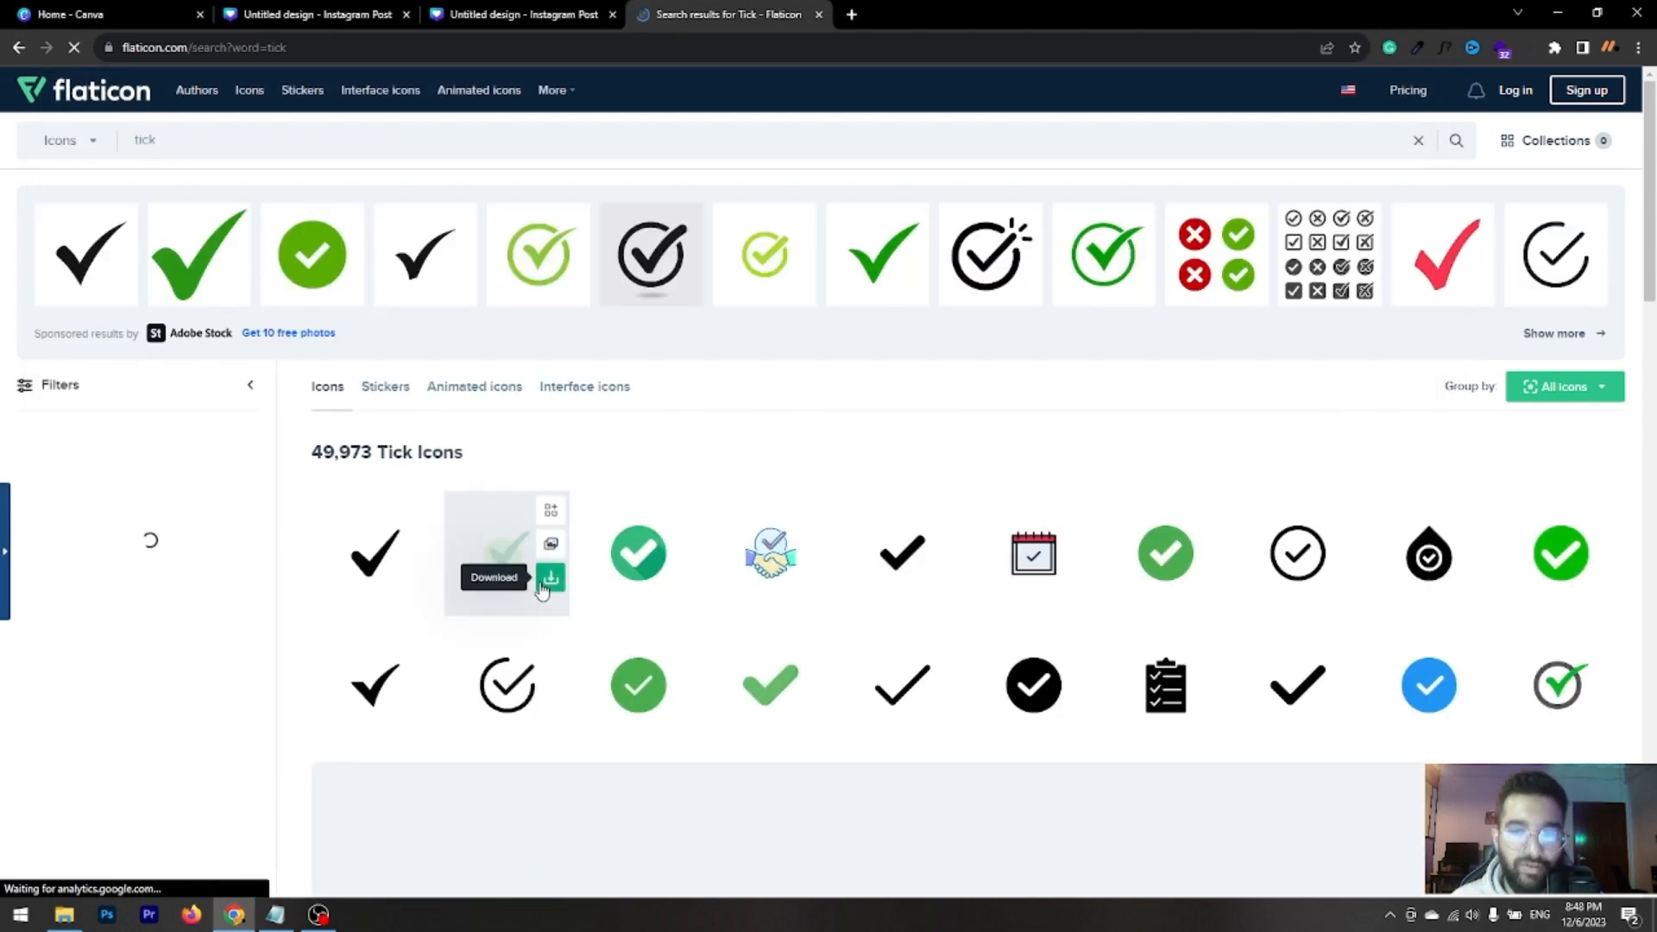
Return to the car wash design in Canva and inspect the yellow location pin beside the address
left_click(558, 15)
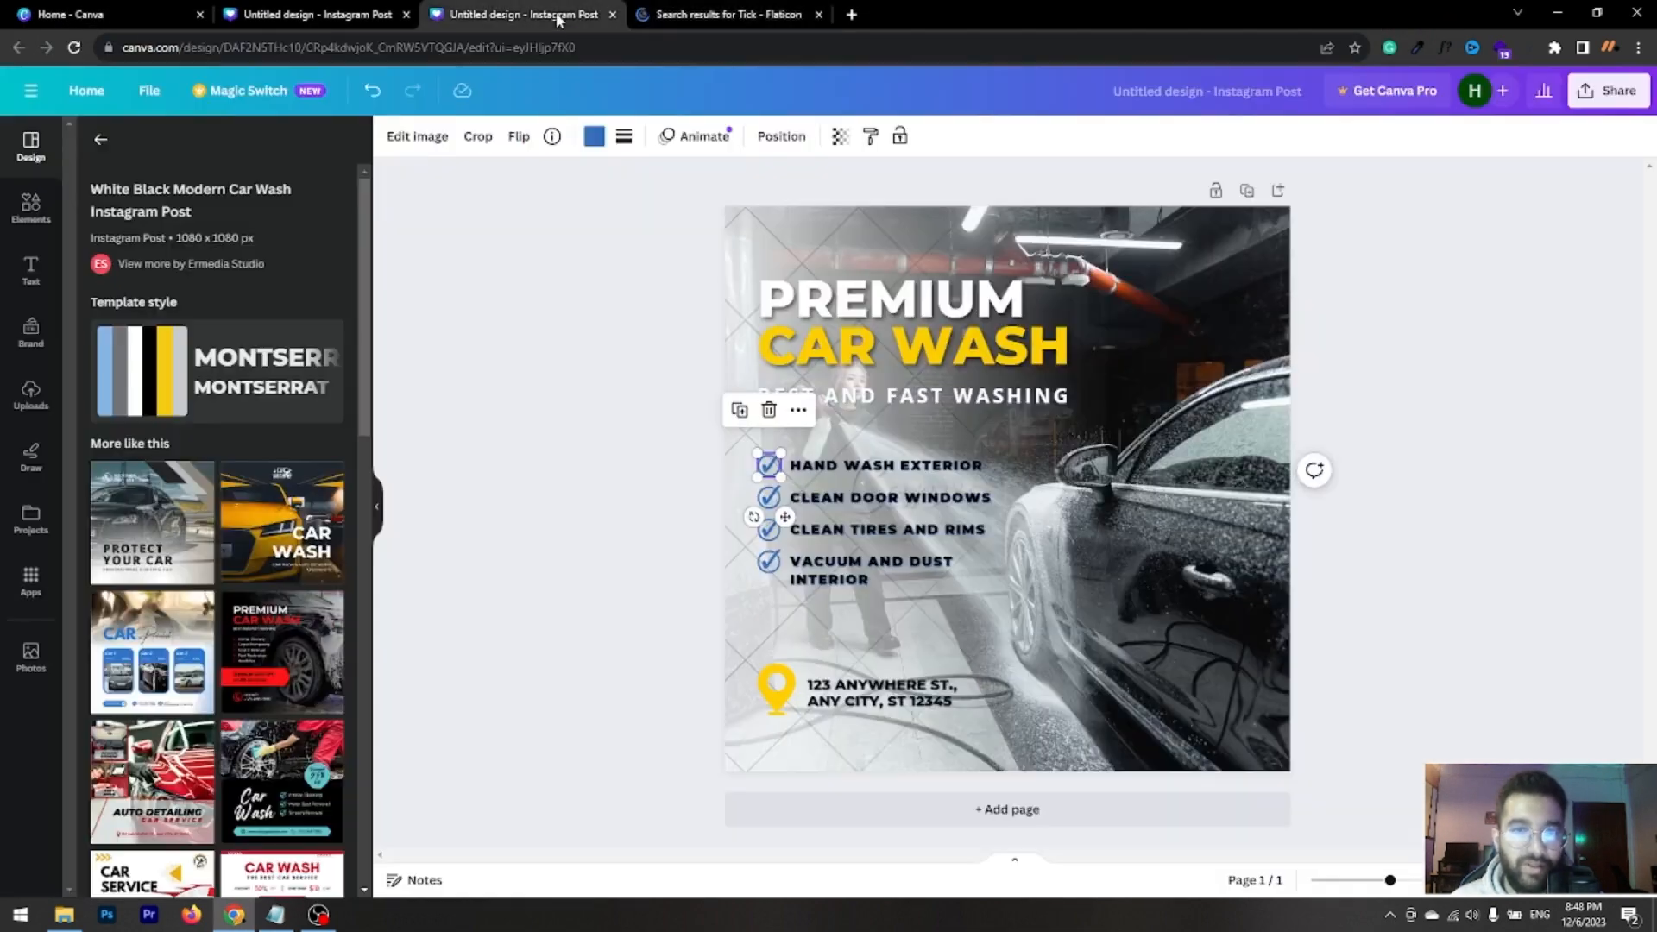
left_click(635, 499)
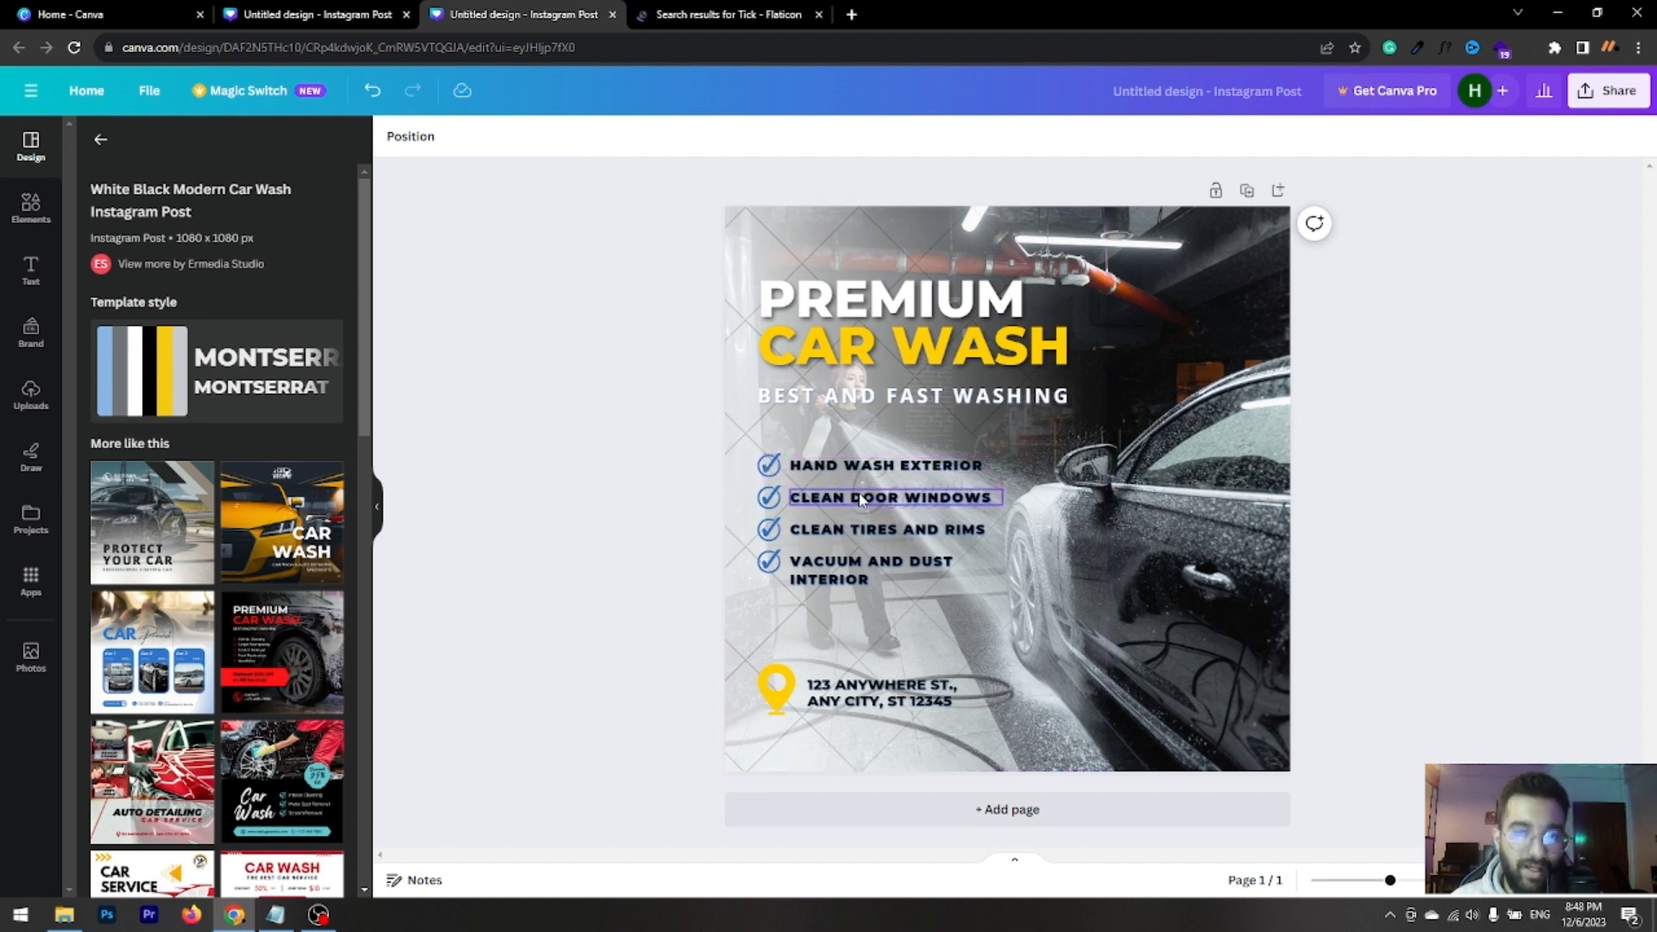
left_click(777, 706)
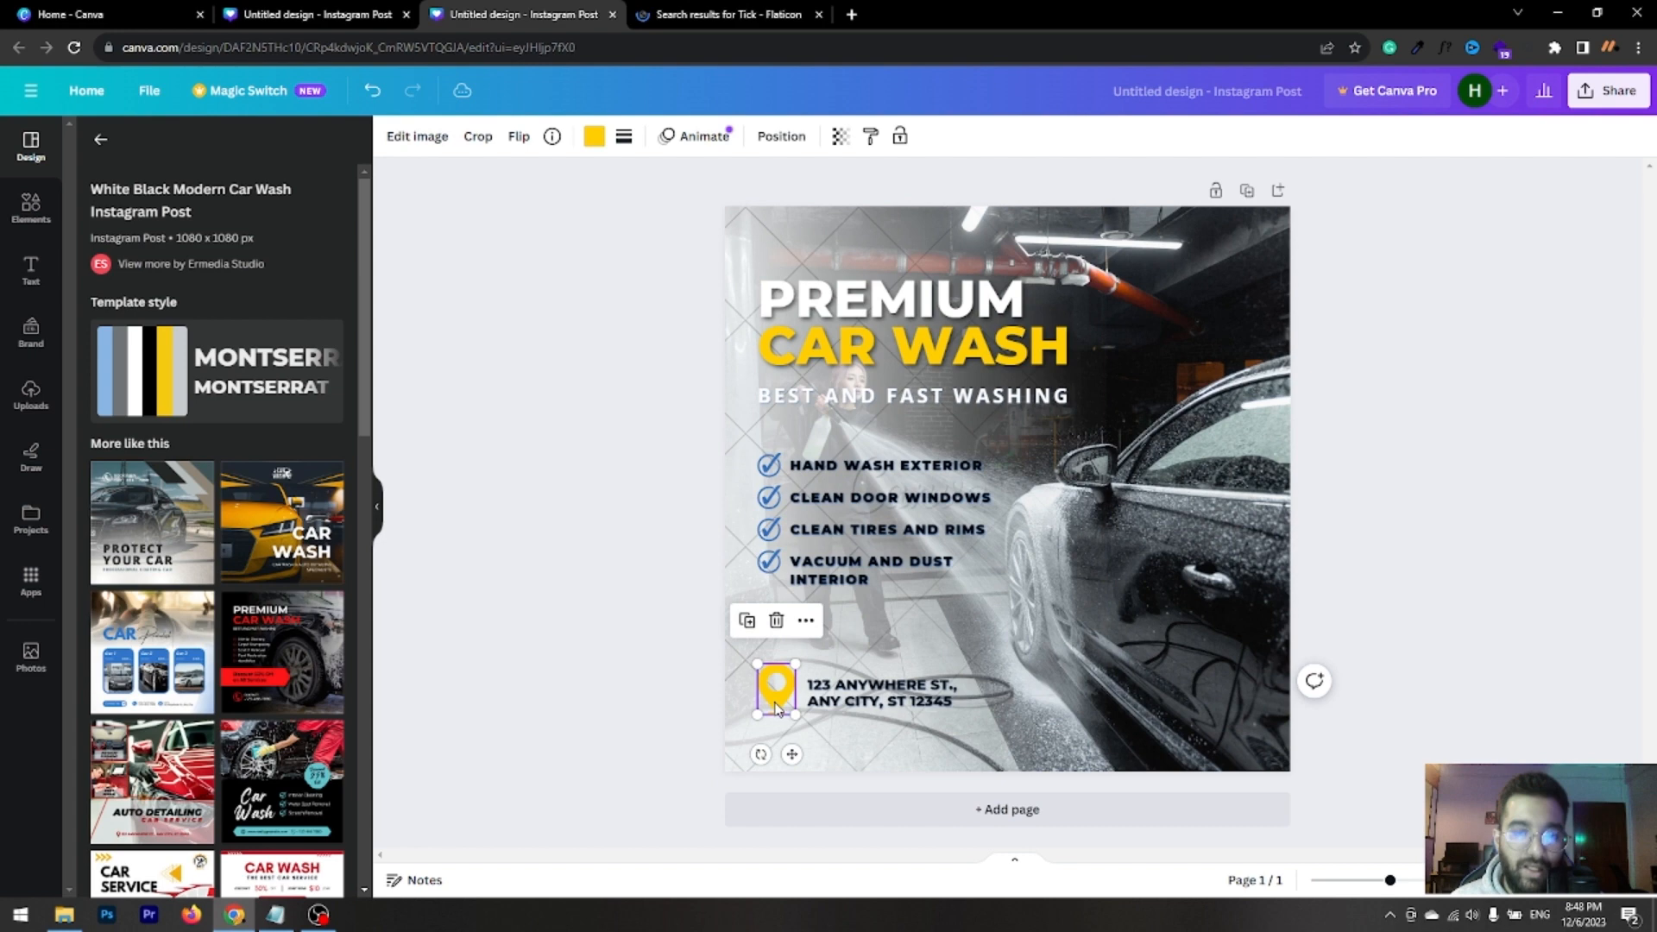
left_click(643, 682)
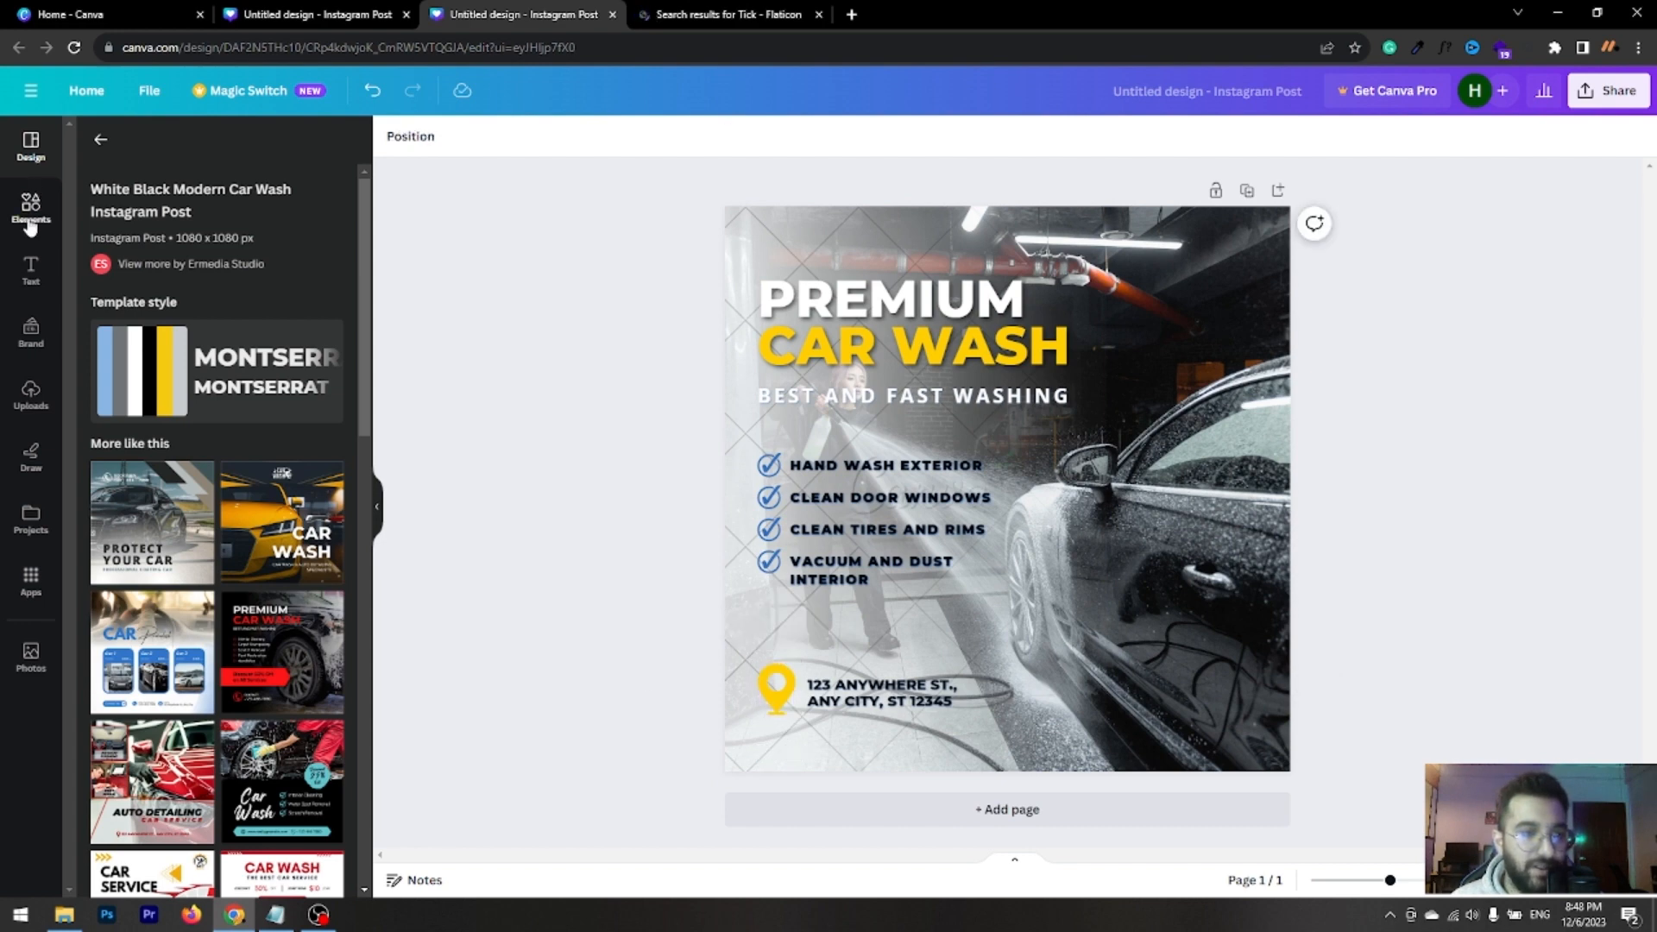
Search the graphics for "location pin", add the white outlined pin and place it over the black car
left_click(31, 207)
left_click(188, 142)
type("pin")
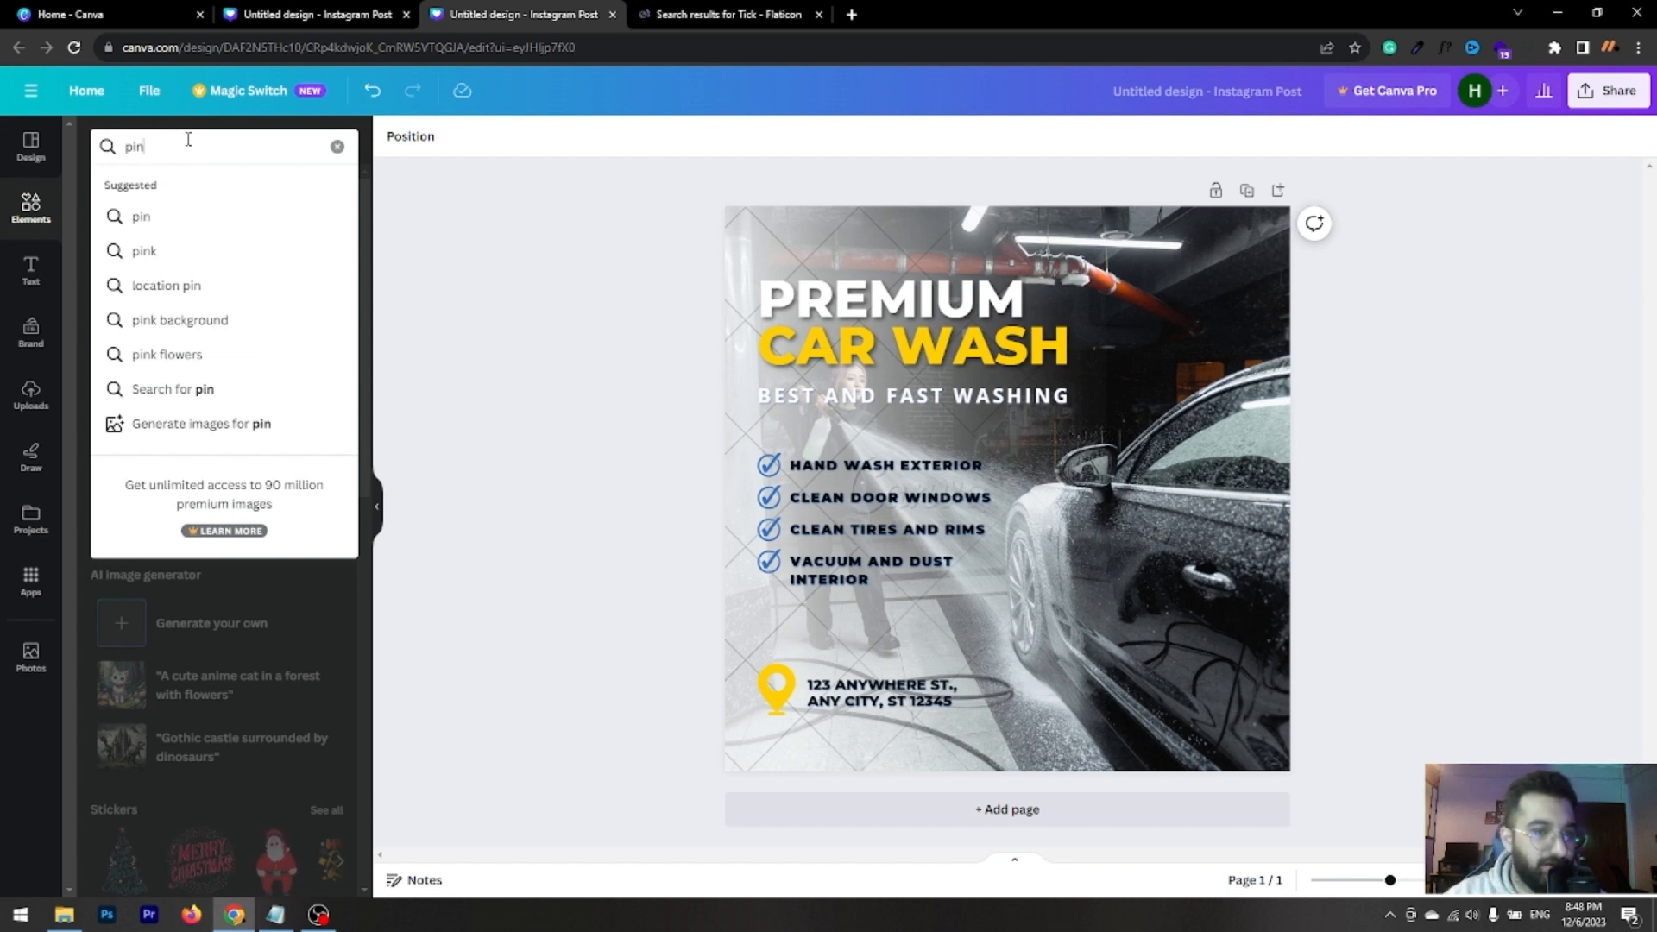
left_click(209, 288)
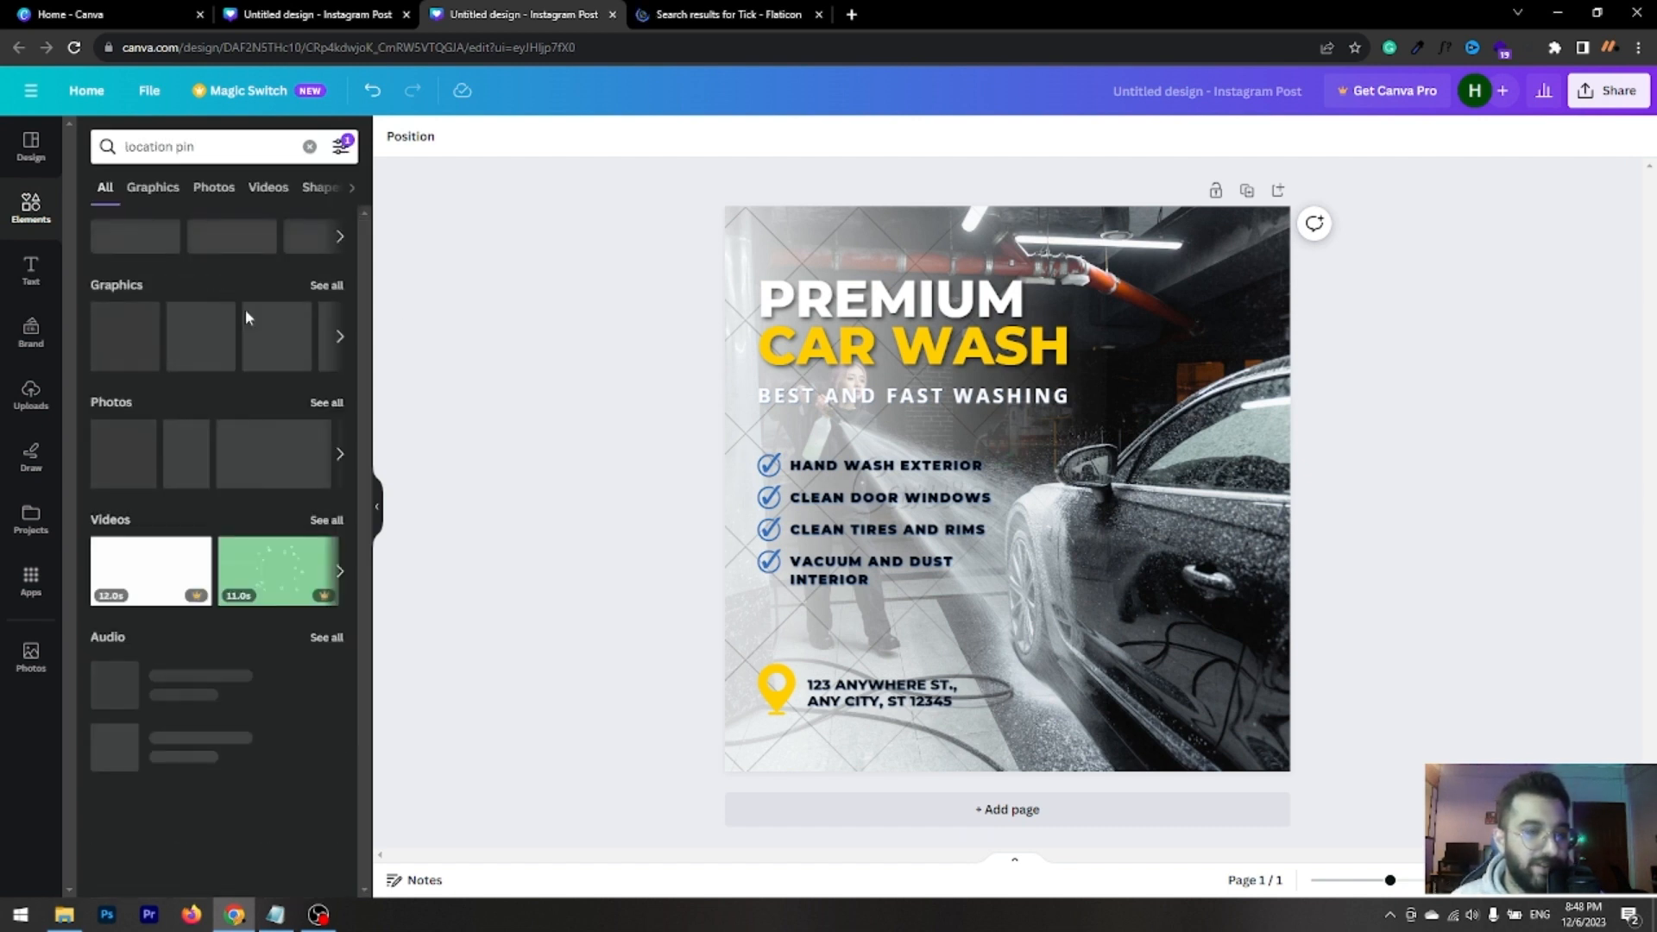
left_click(328, 286)
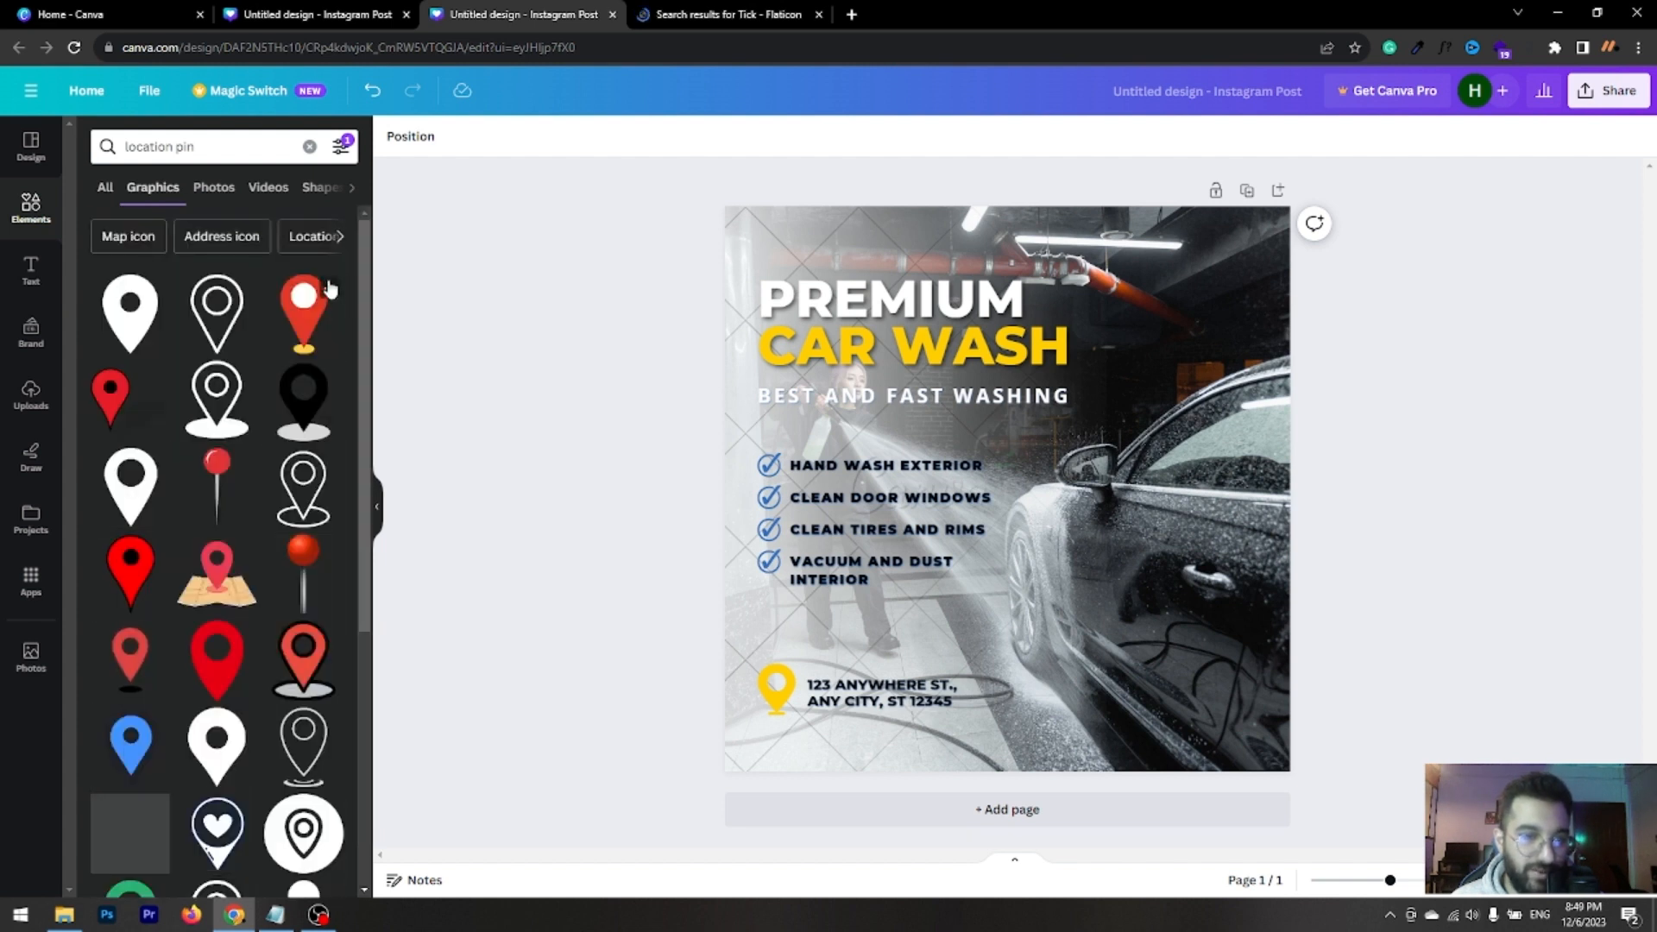
left_click(217, 312)
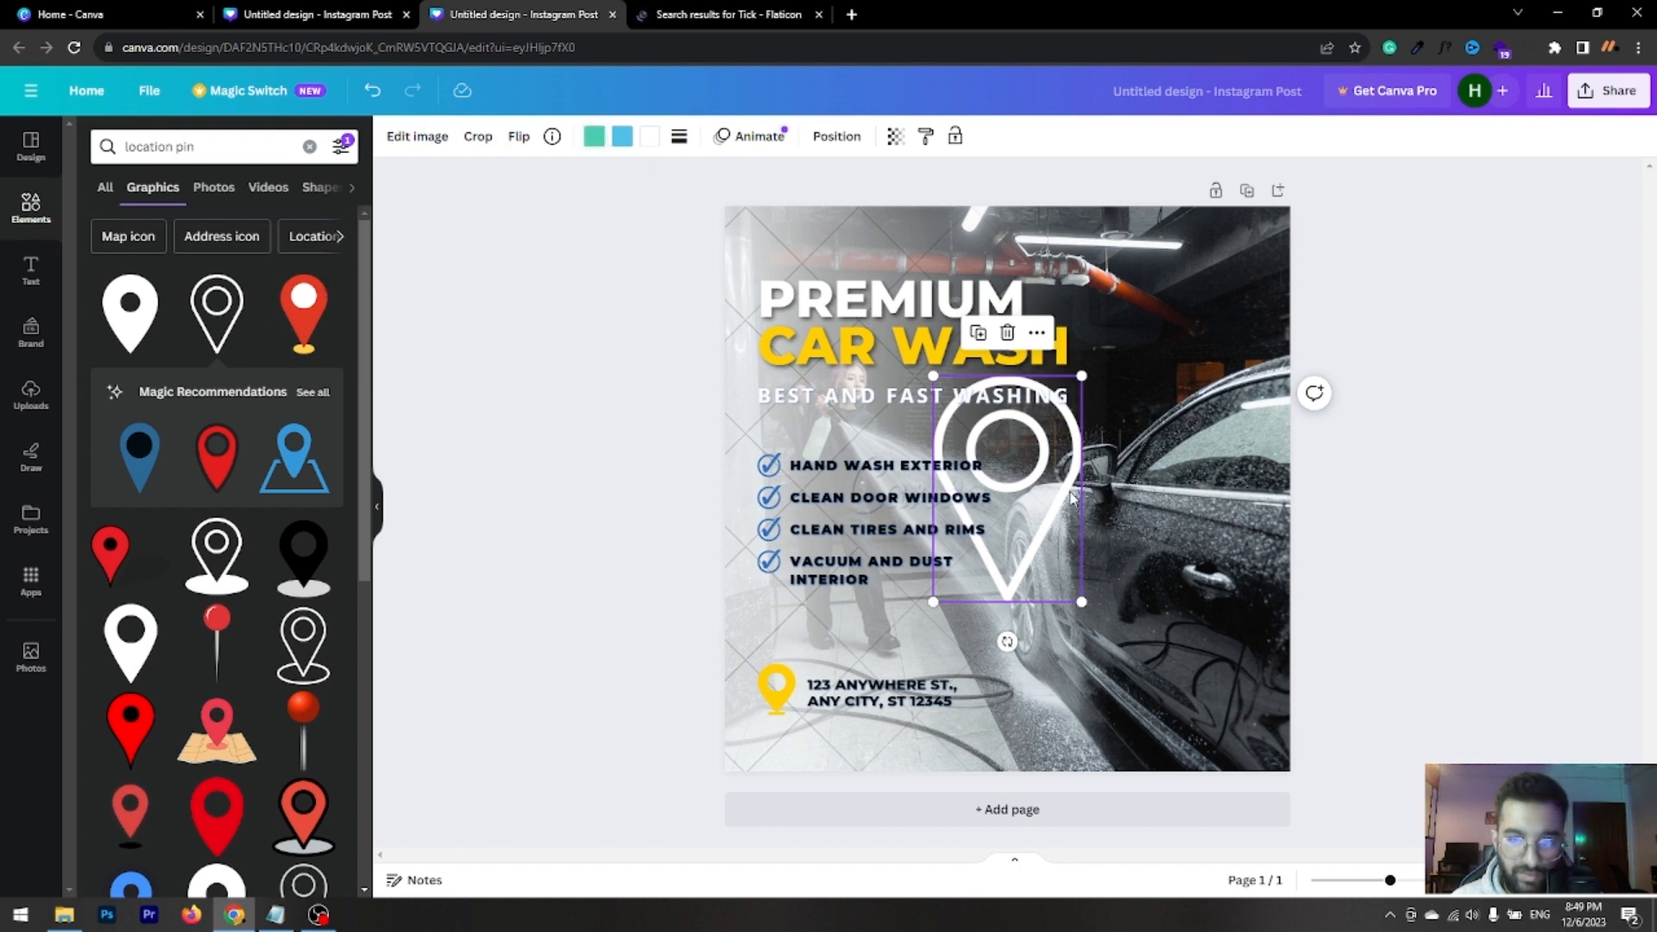
left_click_drag(1072, 497, 1253, 534)
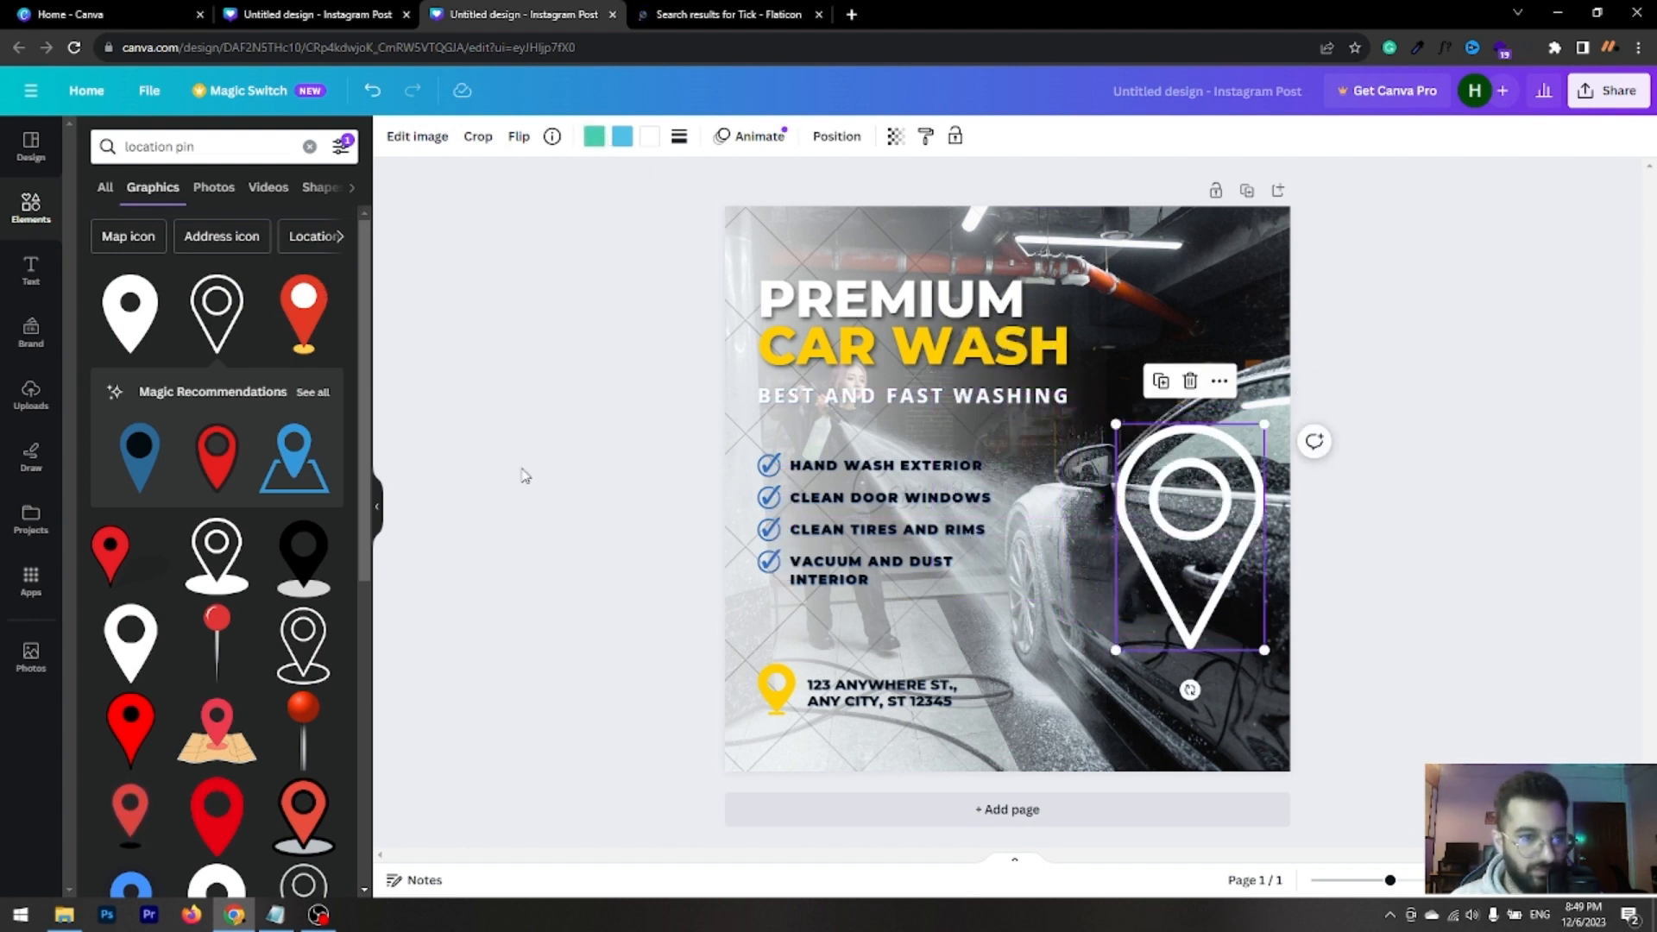
Try the red location pin and a second white outlined pin on the design, deleting each one
left_click(302, 323)
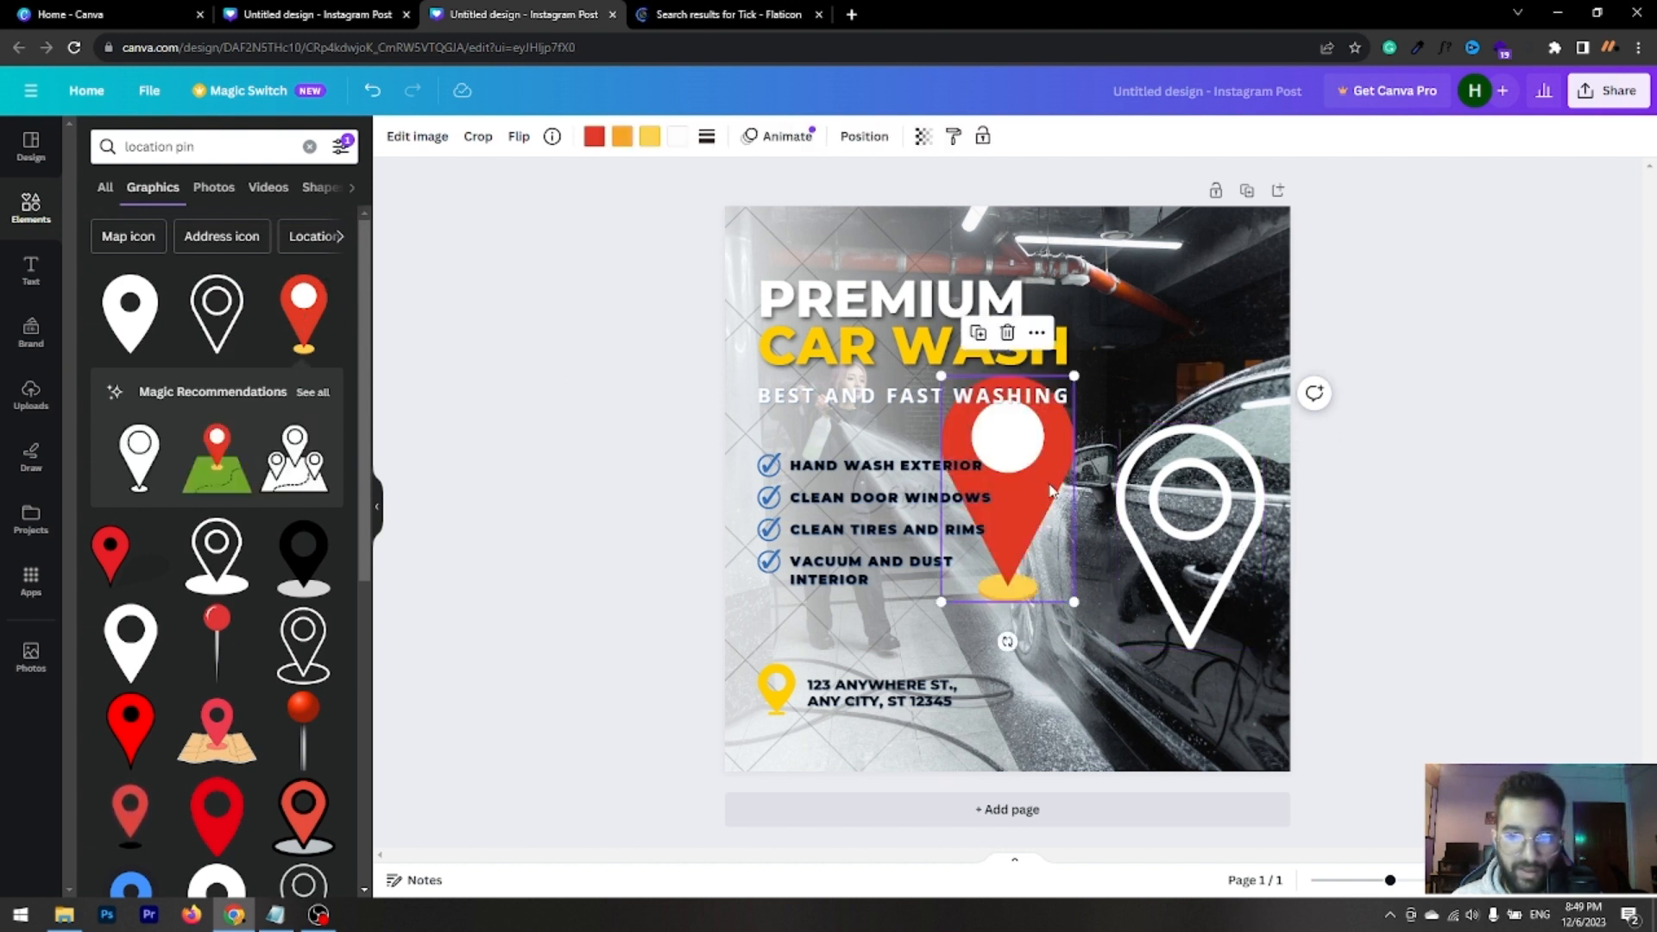
left_click_drag(1055, 474, 1208, 449)
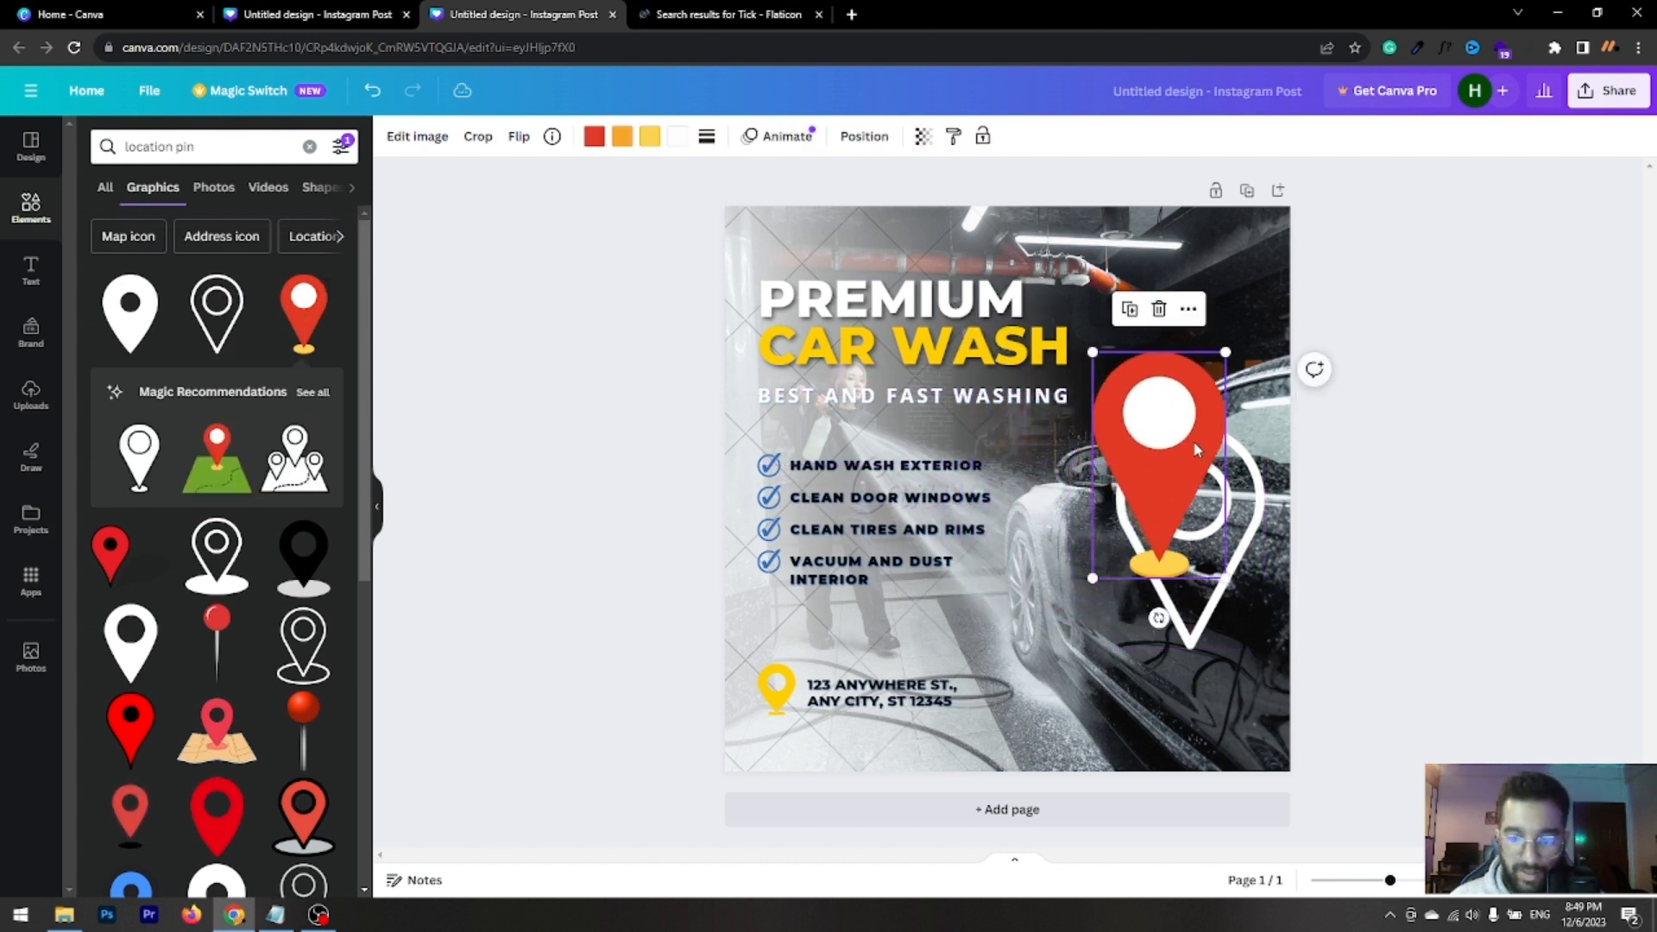
key("Delete")
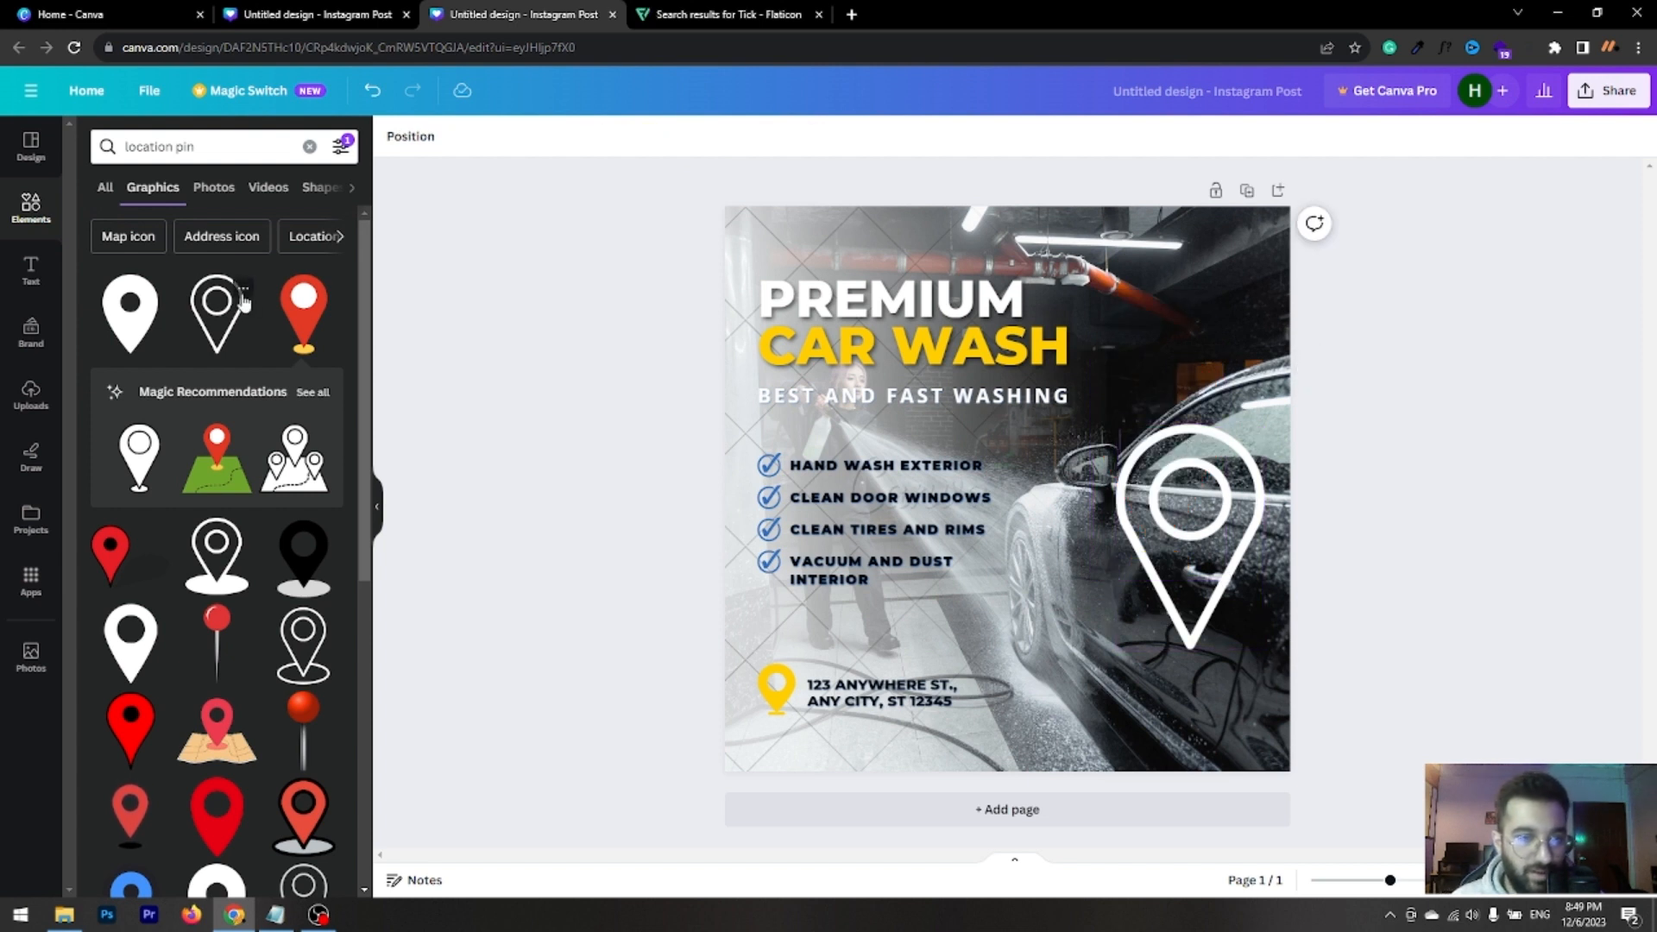
left_click(243, 290)
left_click(208, 326)
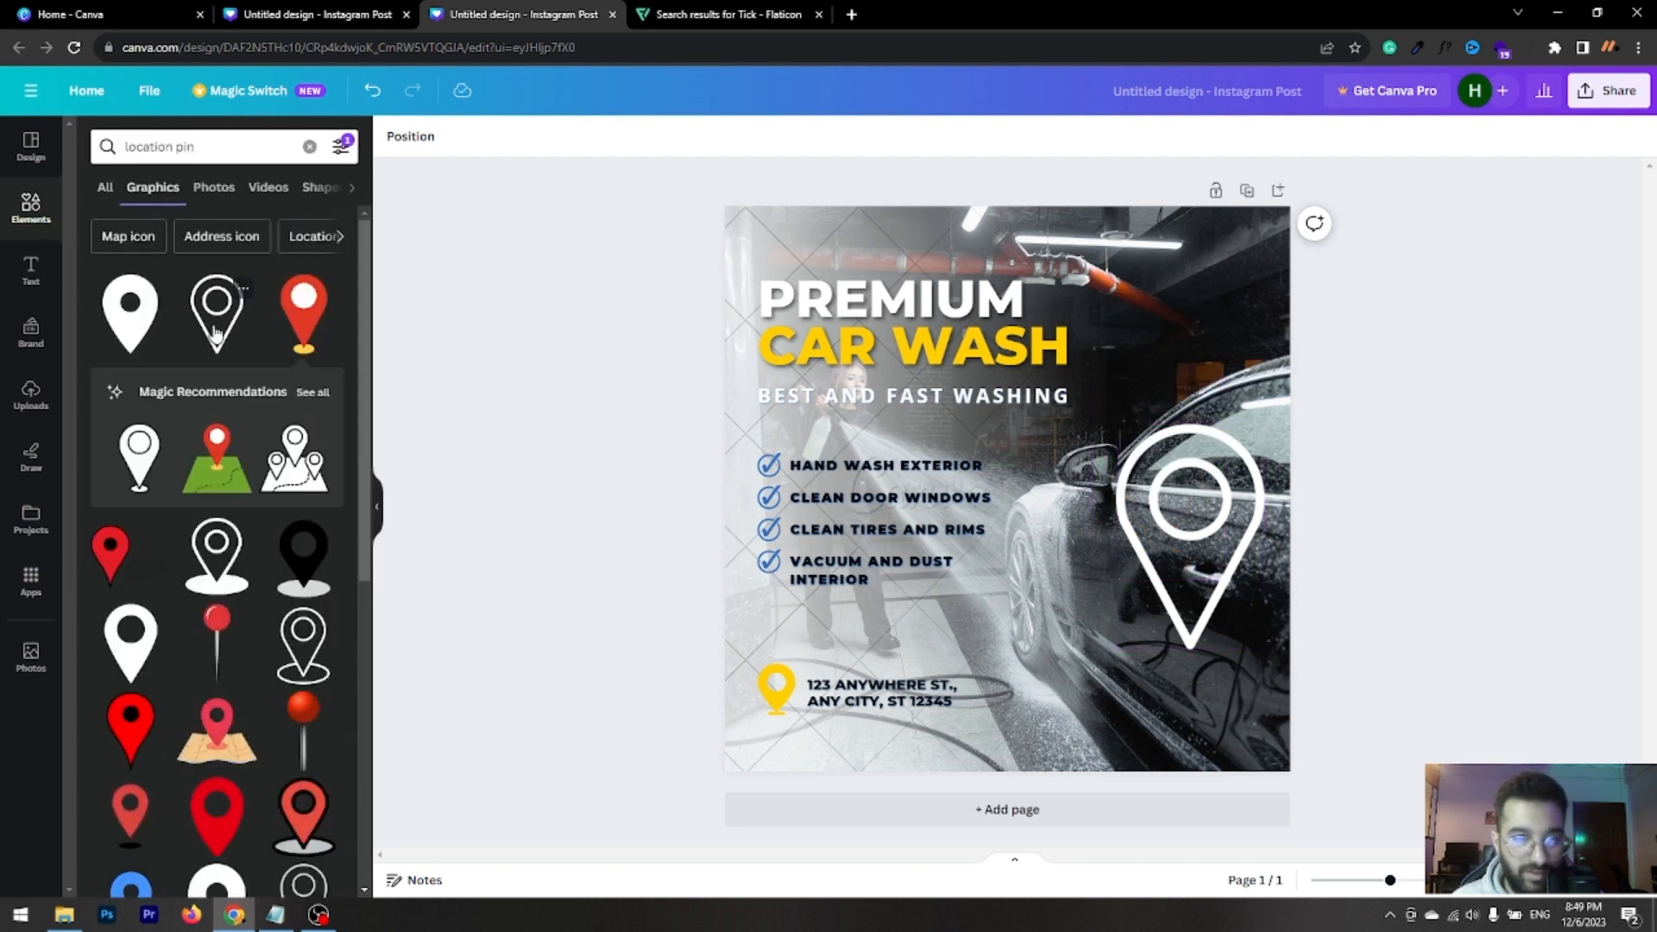
left_click(216, 332)
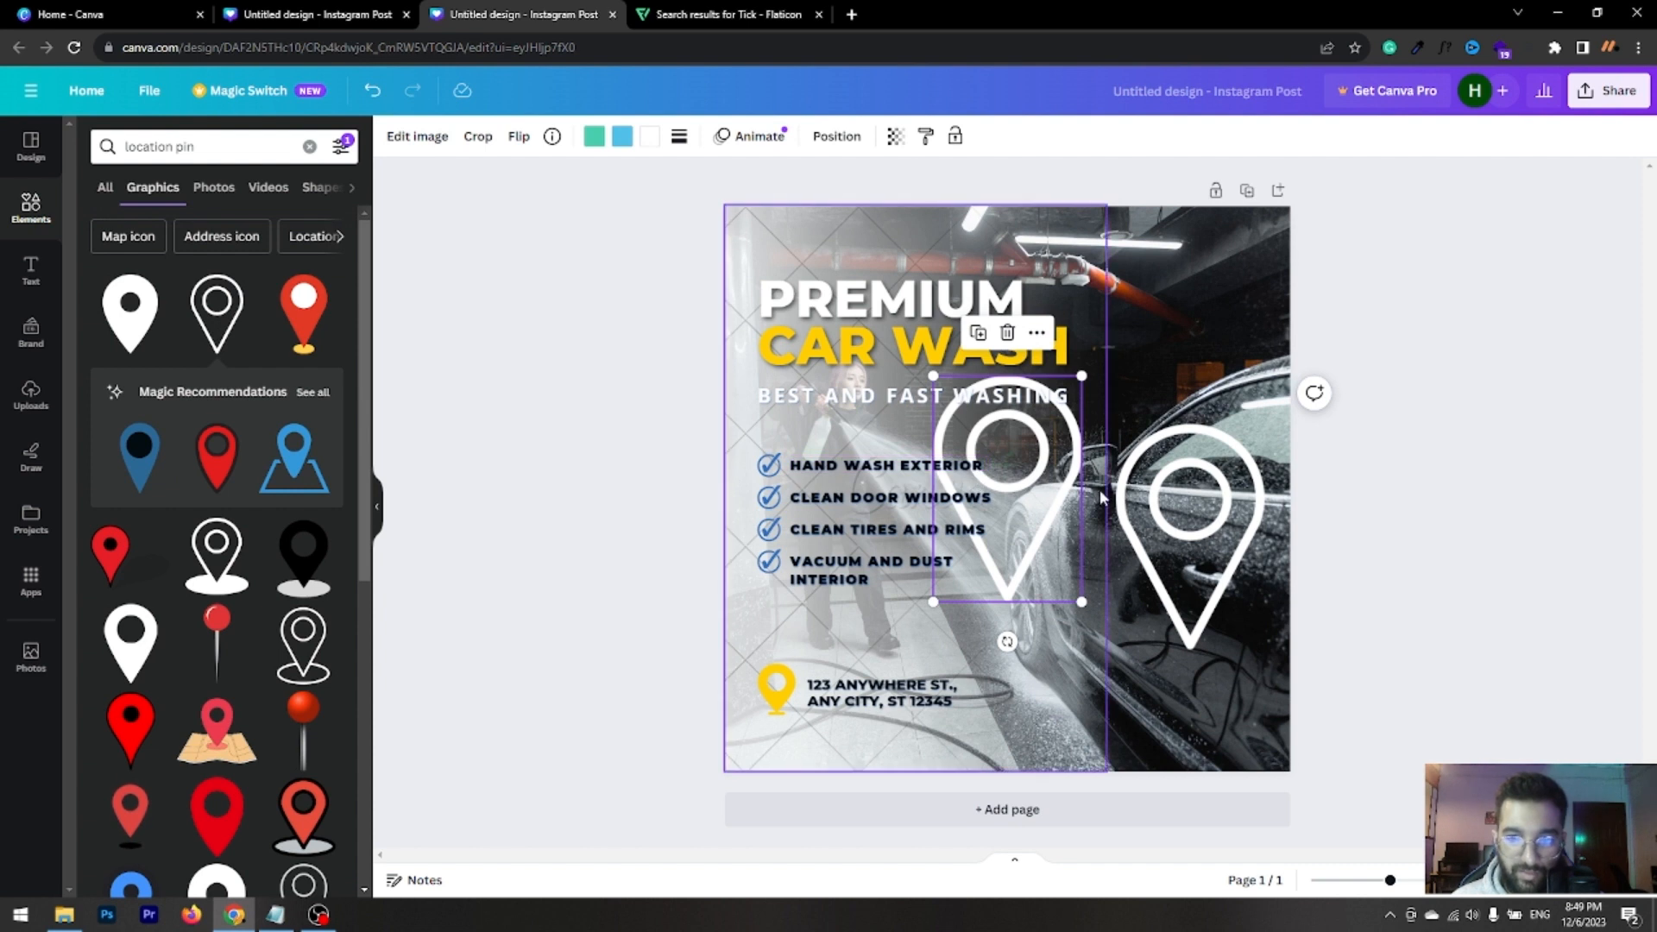
key("Delete")
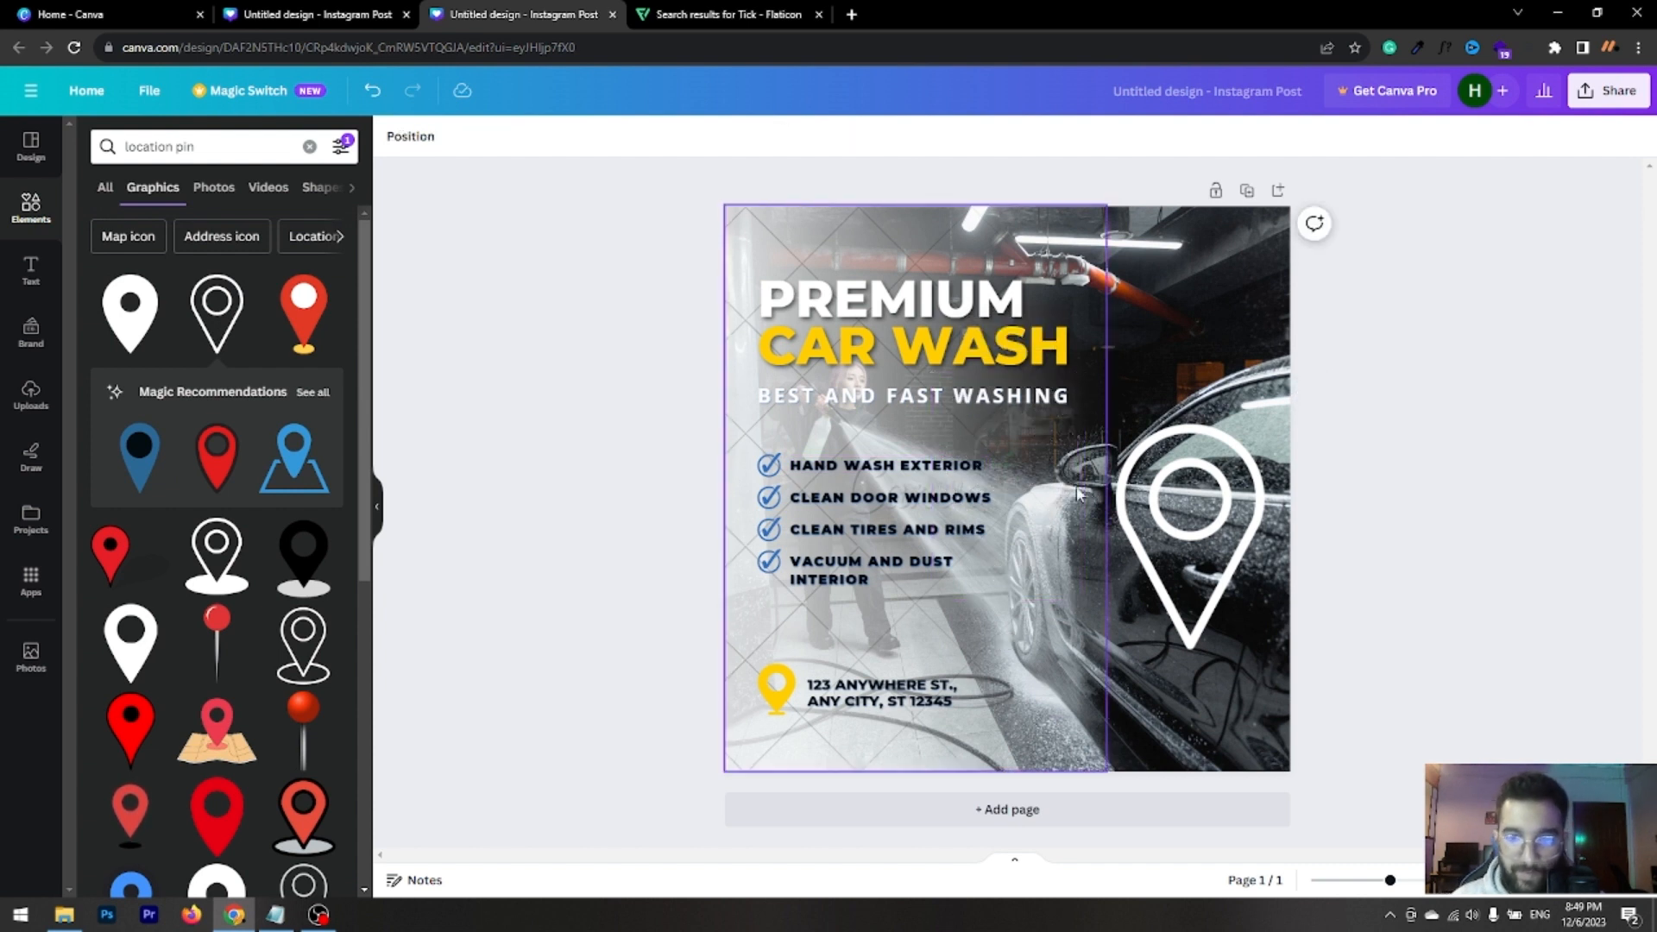
Set the first colour of the white outlined pin to the dark blue document colour
left_click(1207, 489)
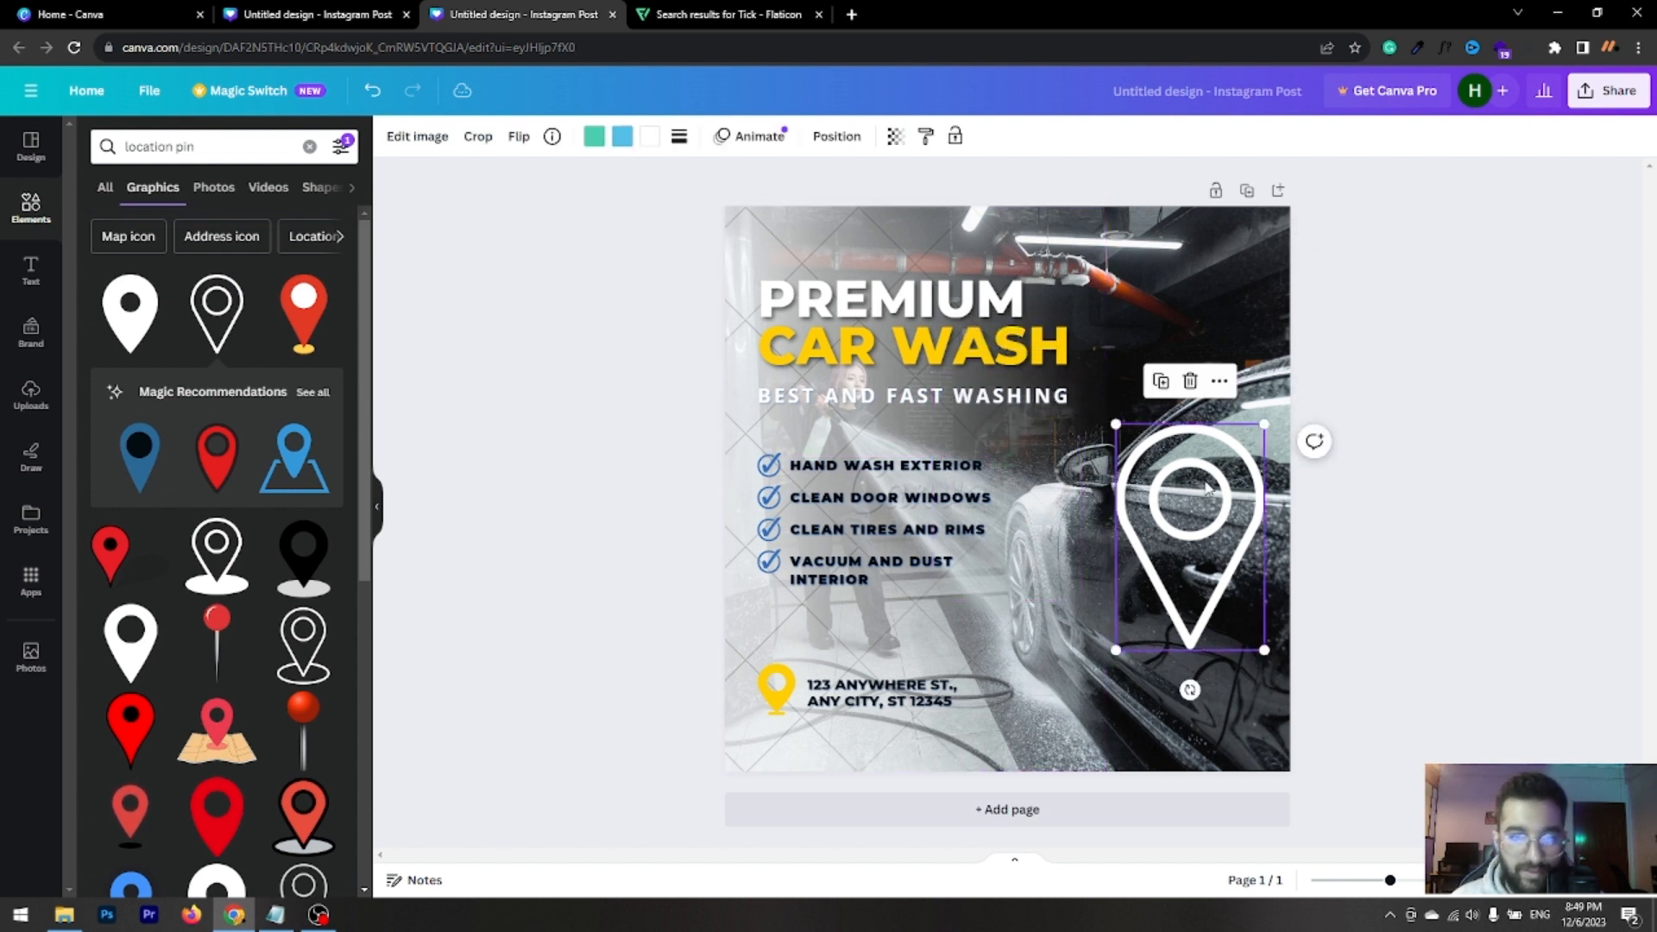
left_click(594, 136)
left_click(278, 242)
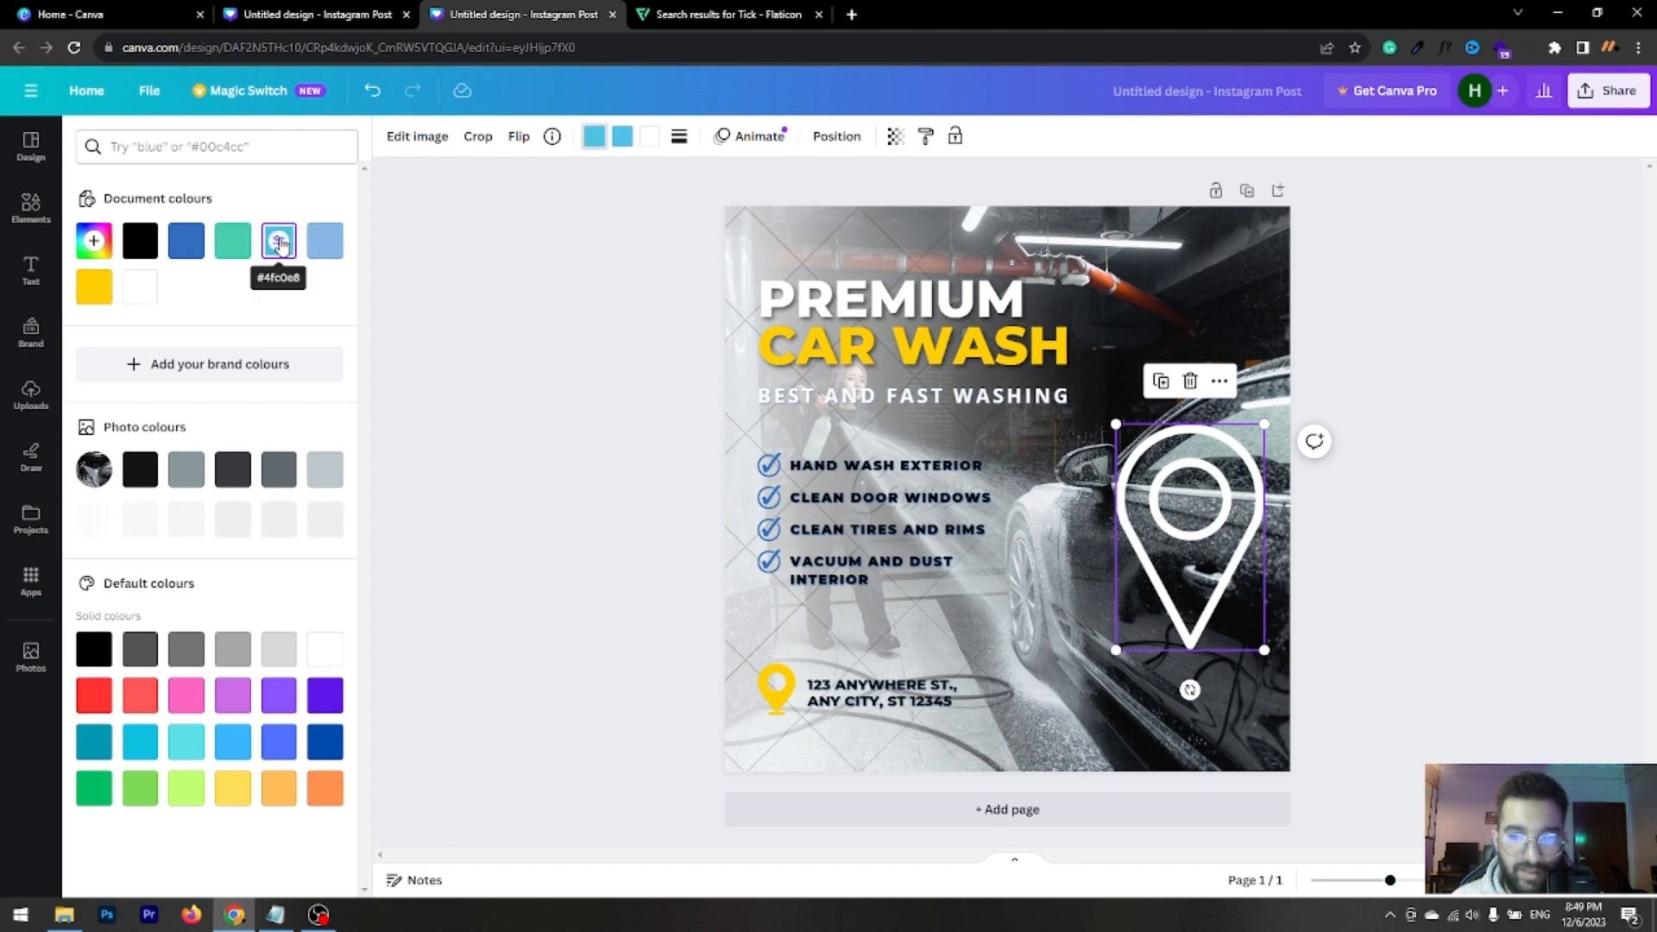
left_click(185, 240)
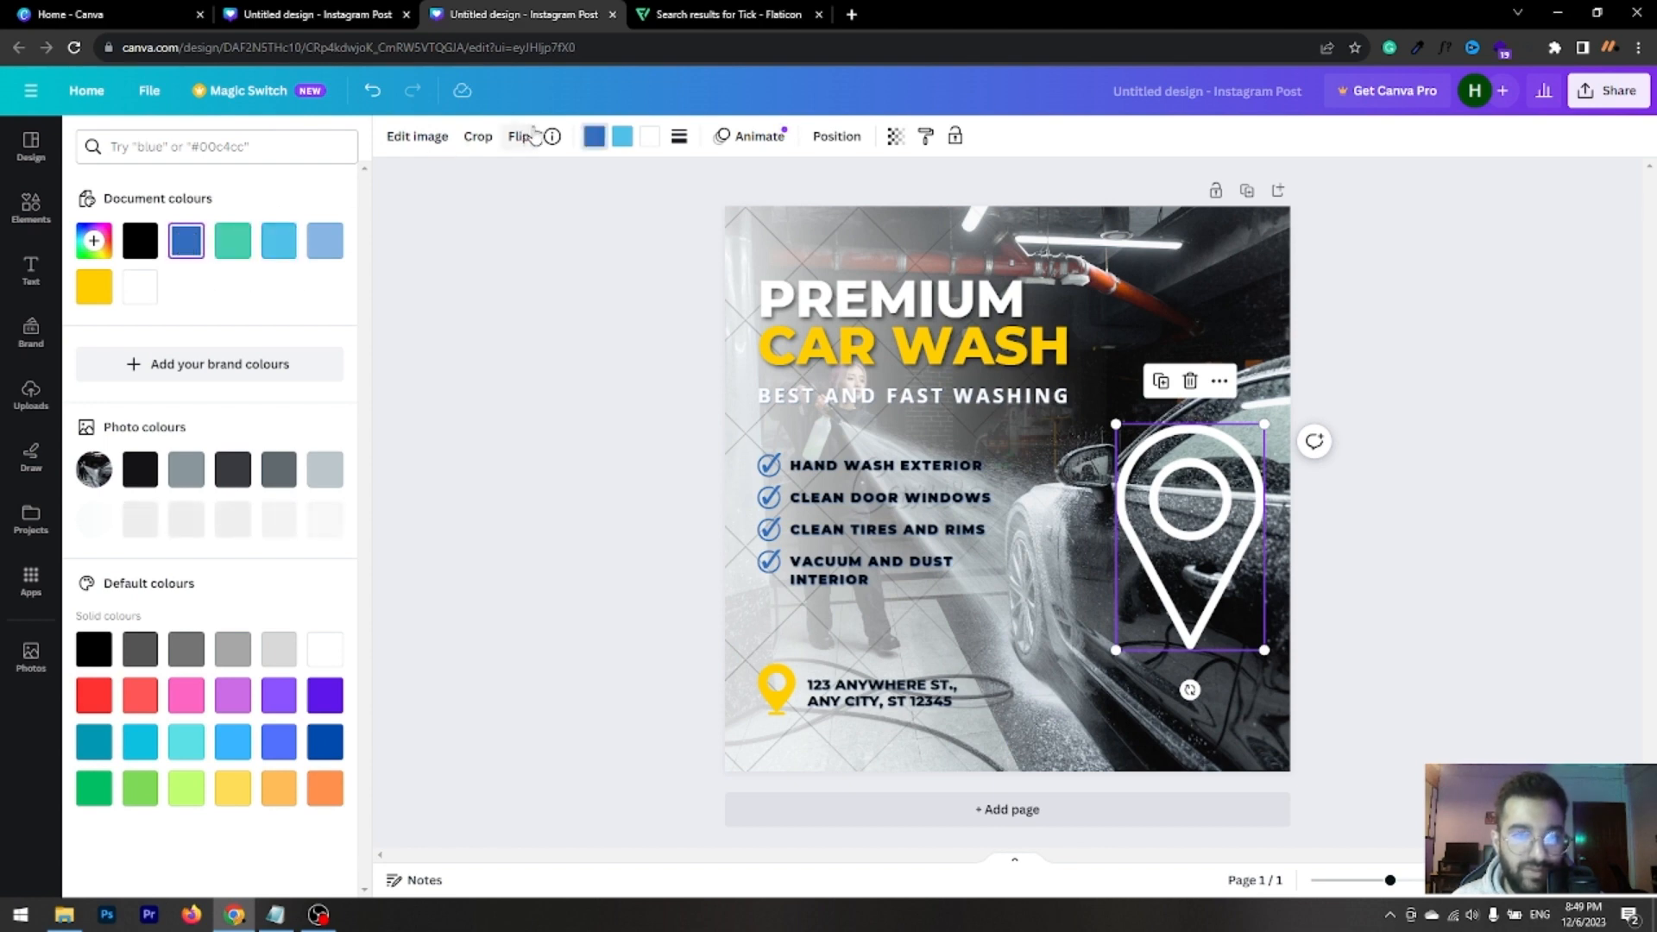
Switch to Flaticon, search for "pin locator" icons and browse the pin styles offered for download
left_click(758, 14)
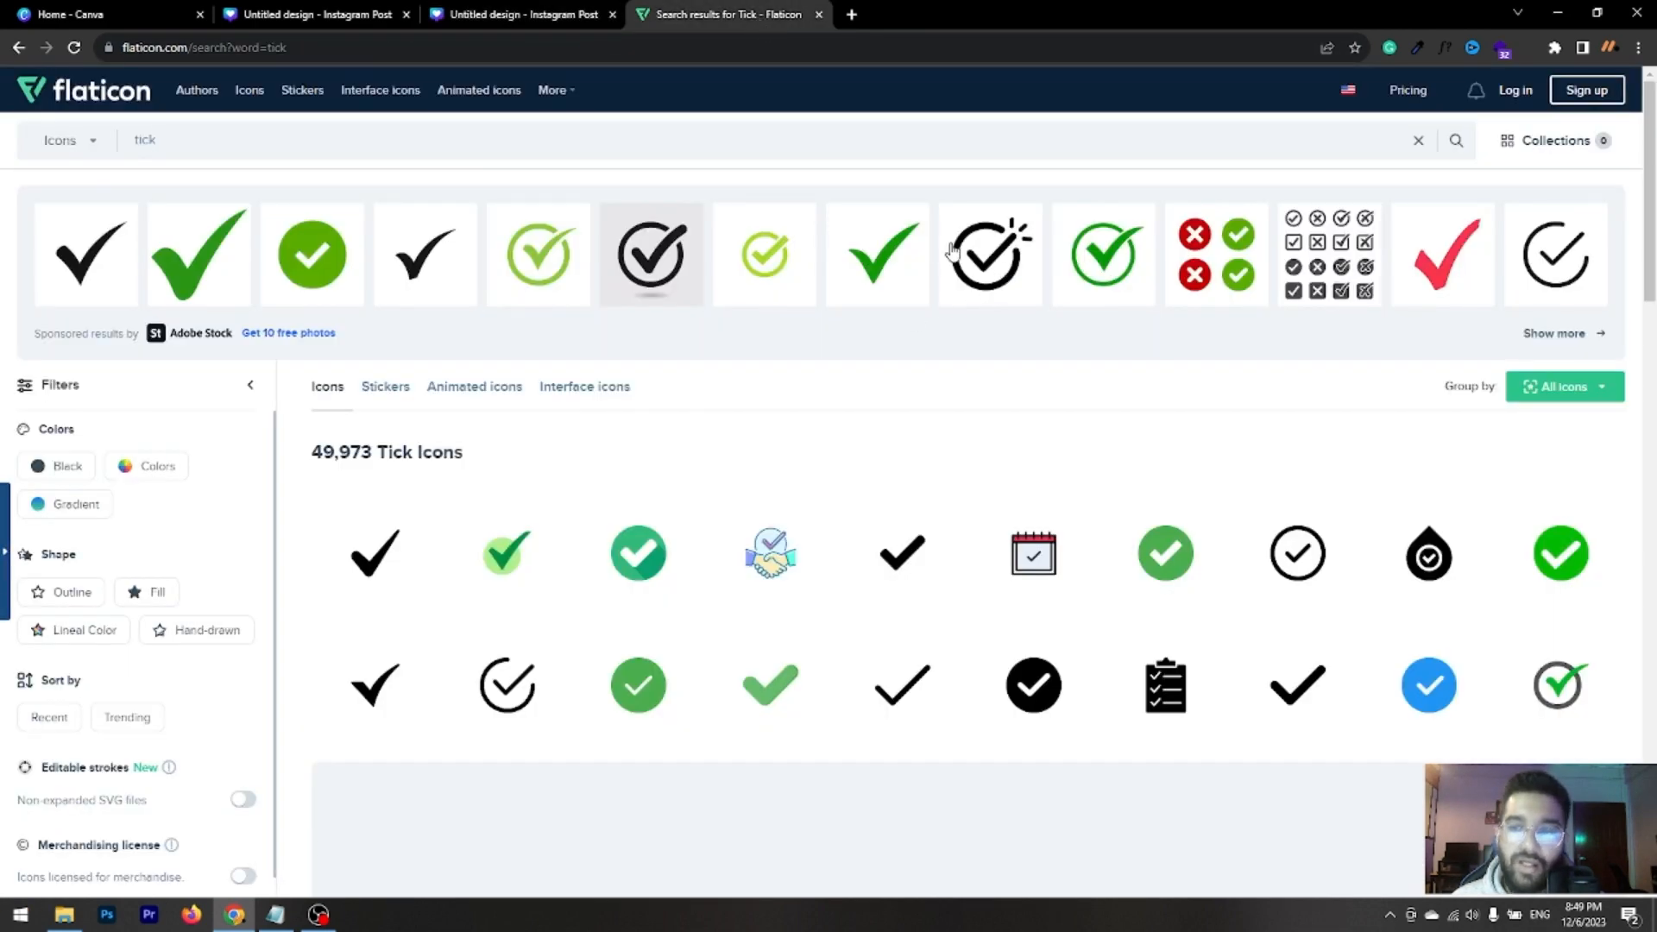
left_click(547, 16)
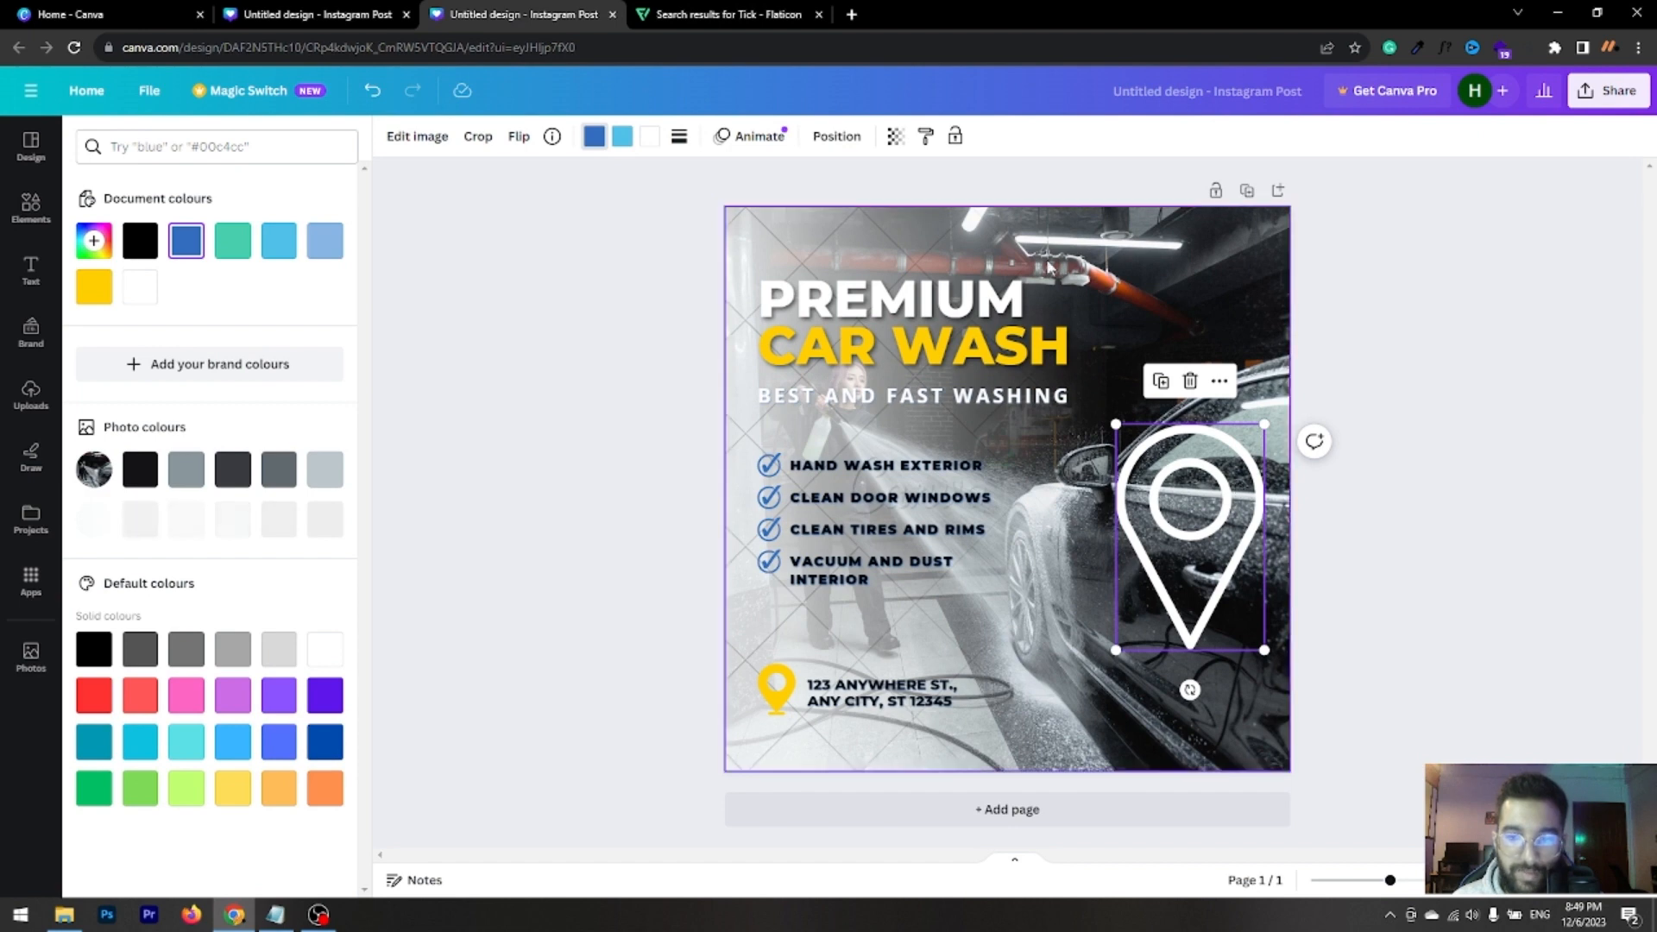
left_click(730, 17)
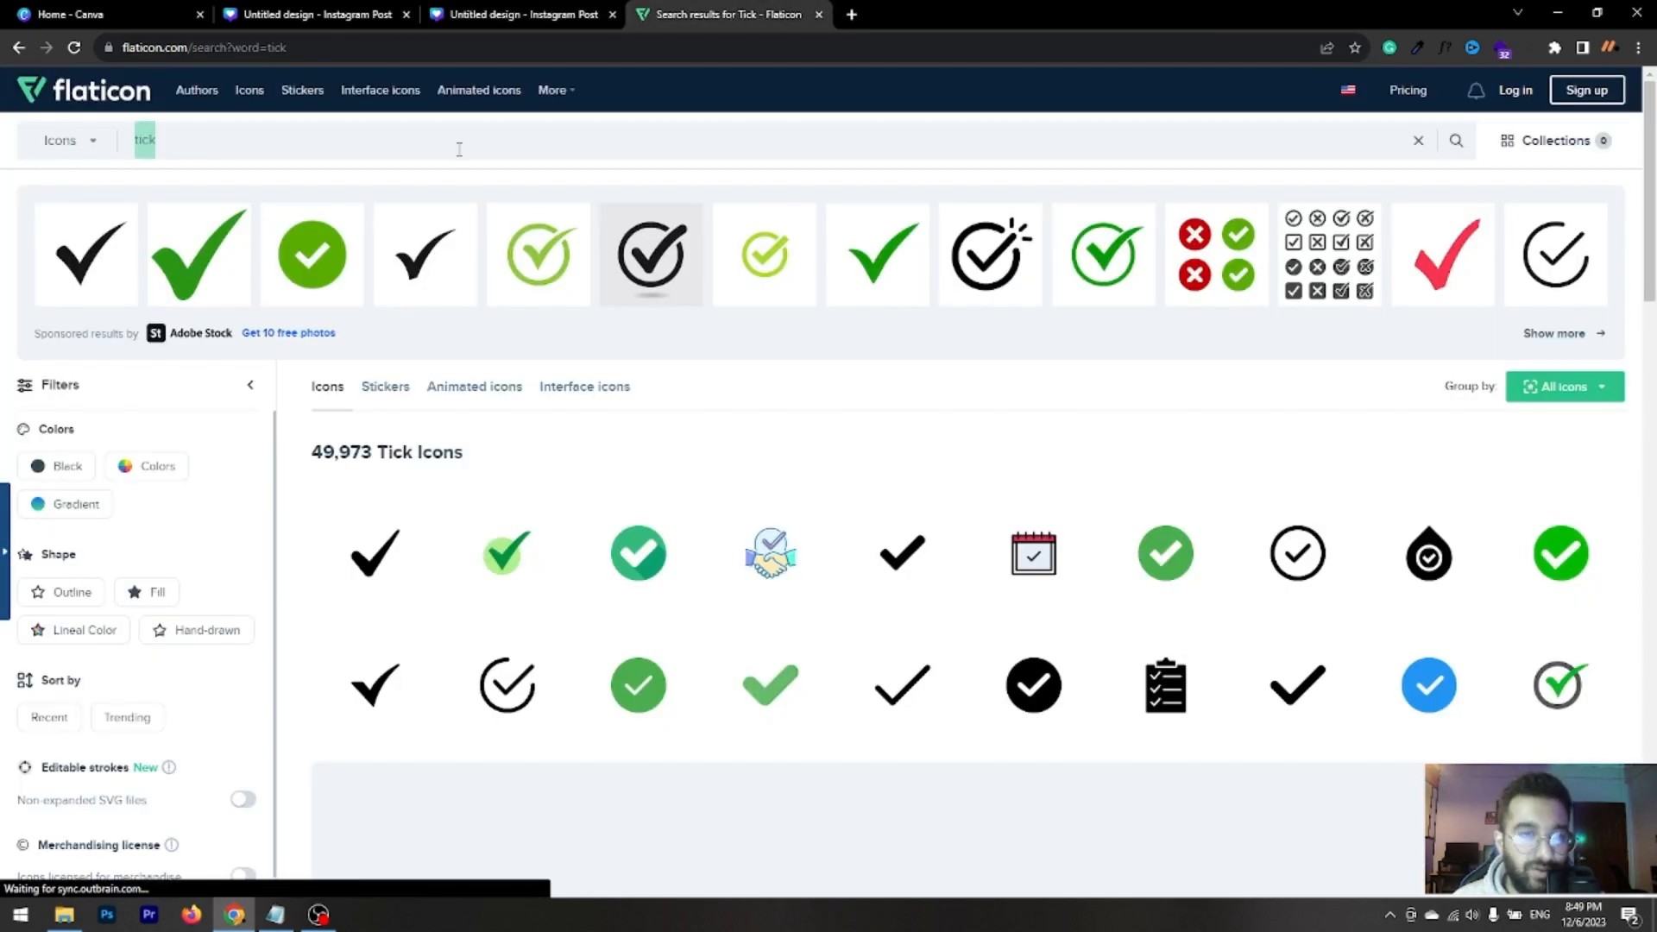
type("pin lo")
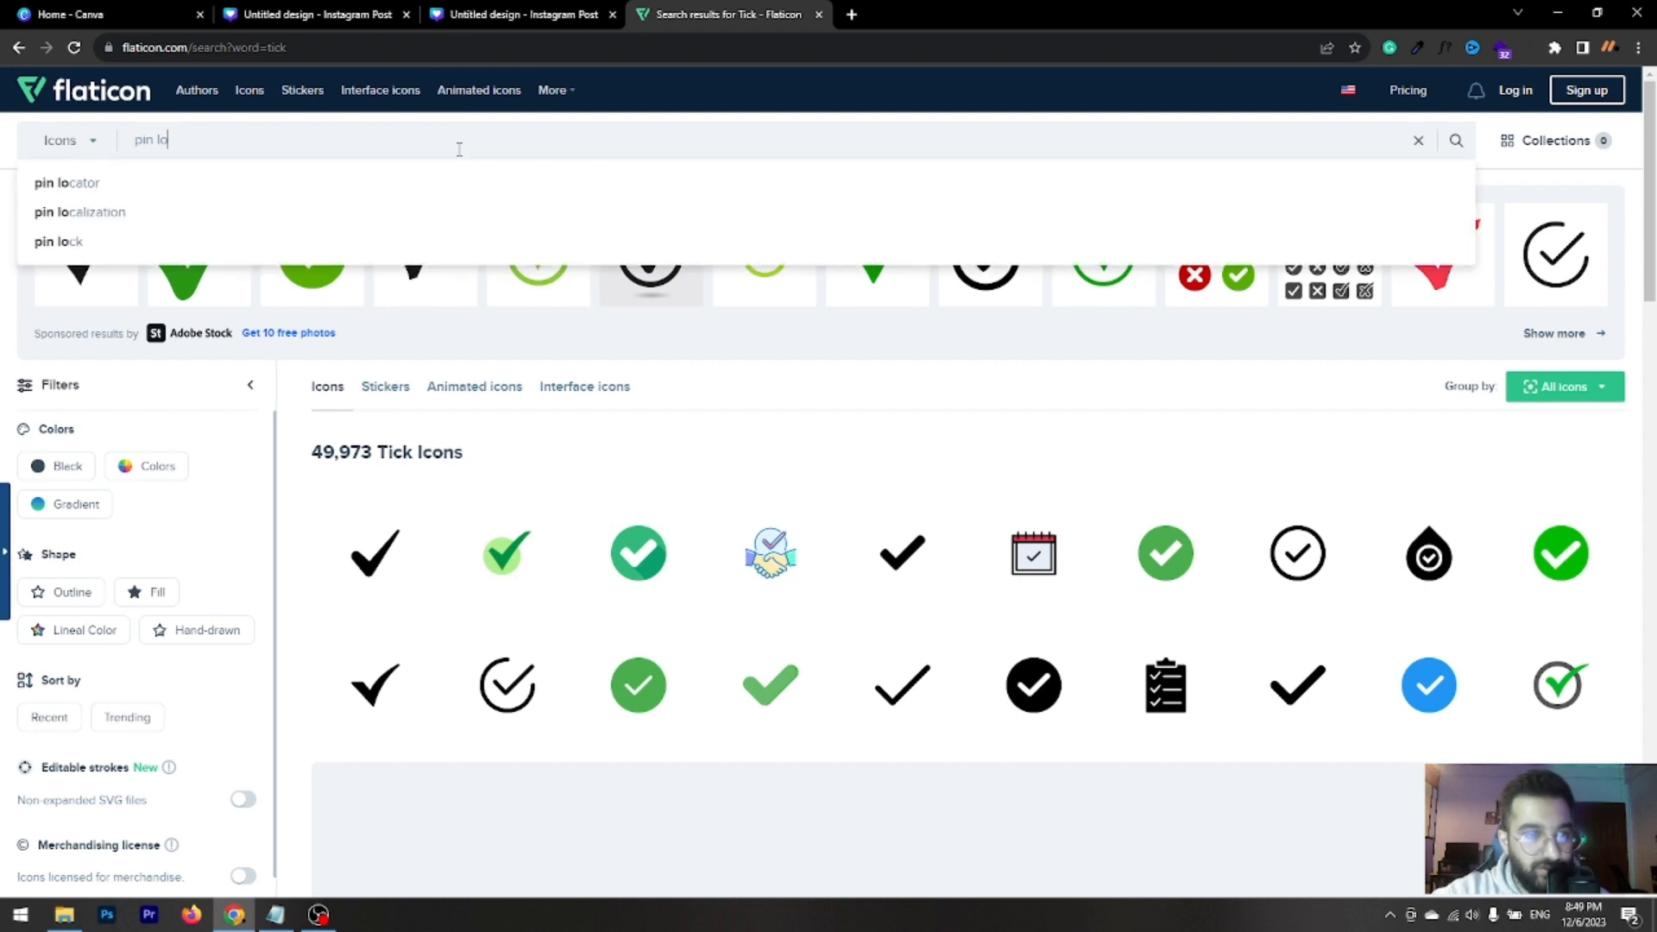
left_click(414, 183)
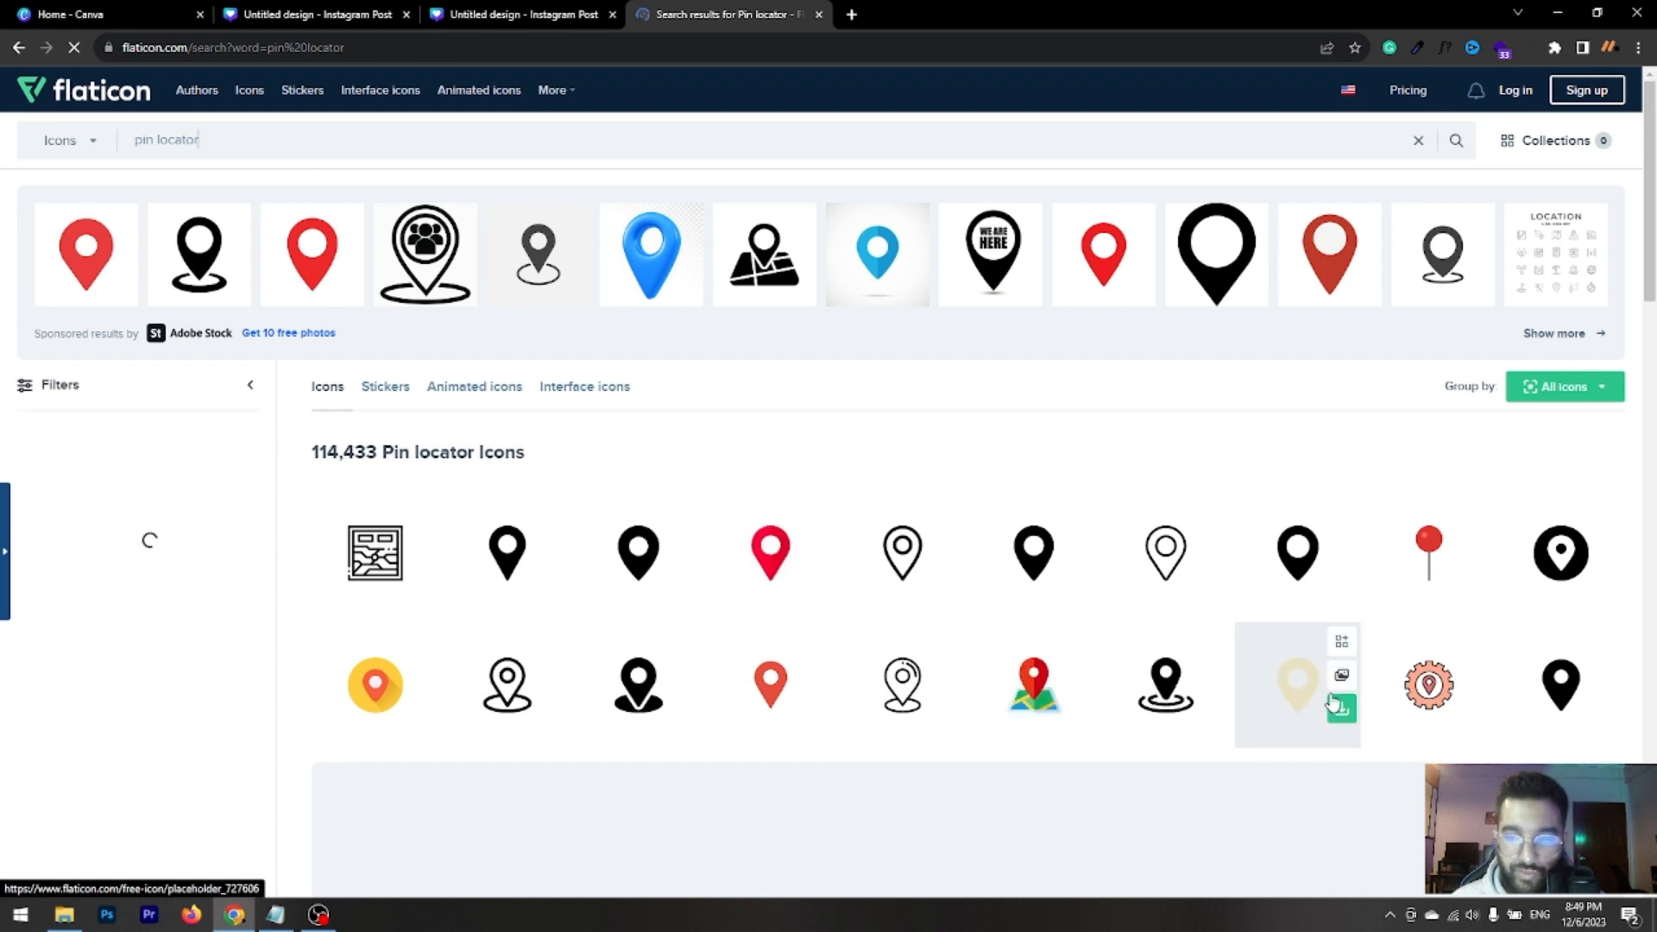
scroll(1304, 699, "down", 8)
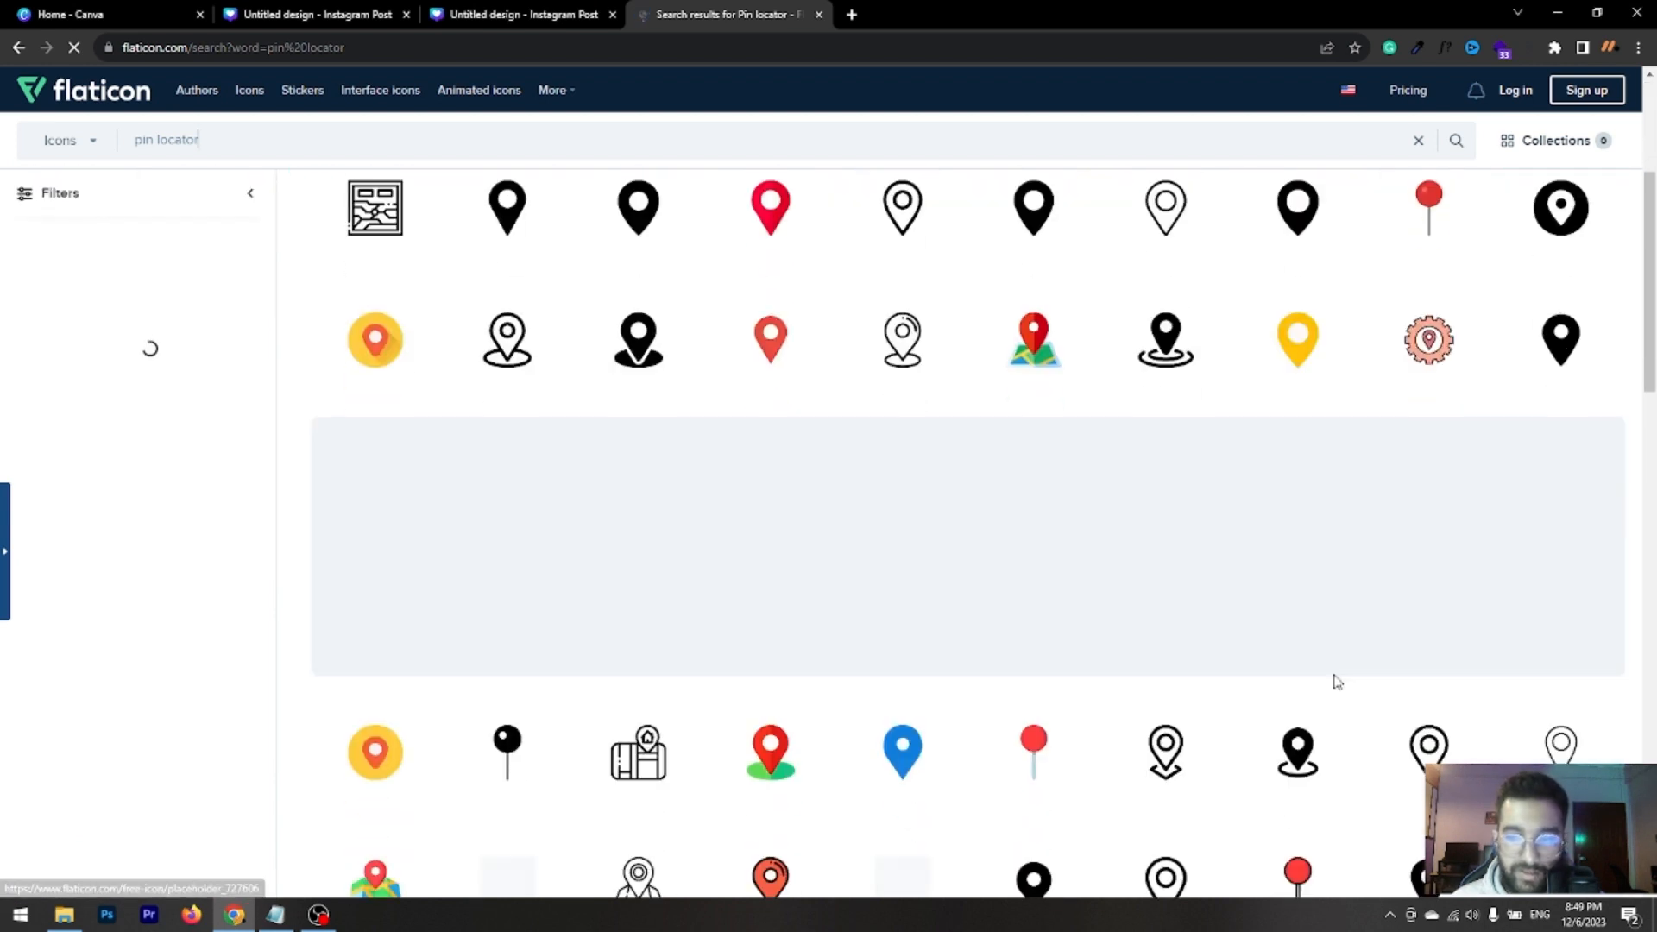
scroll(1225, 659, "down", 3)
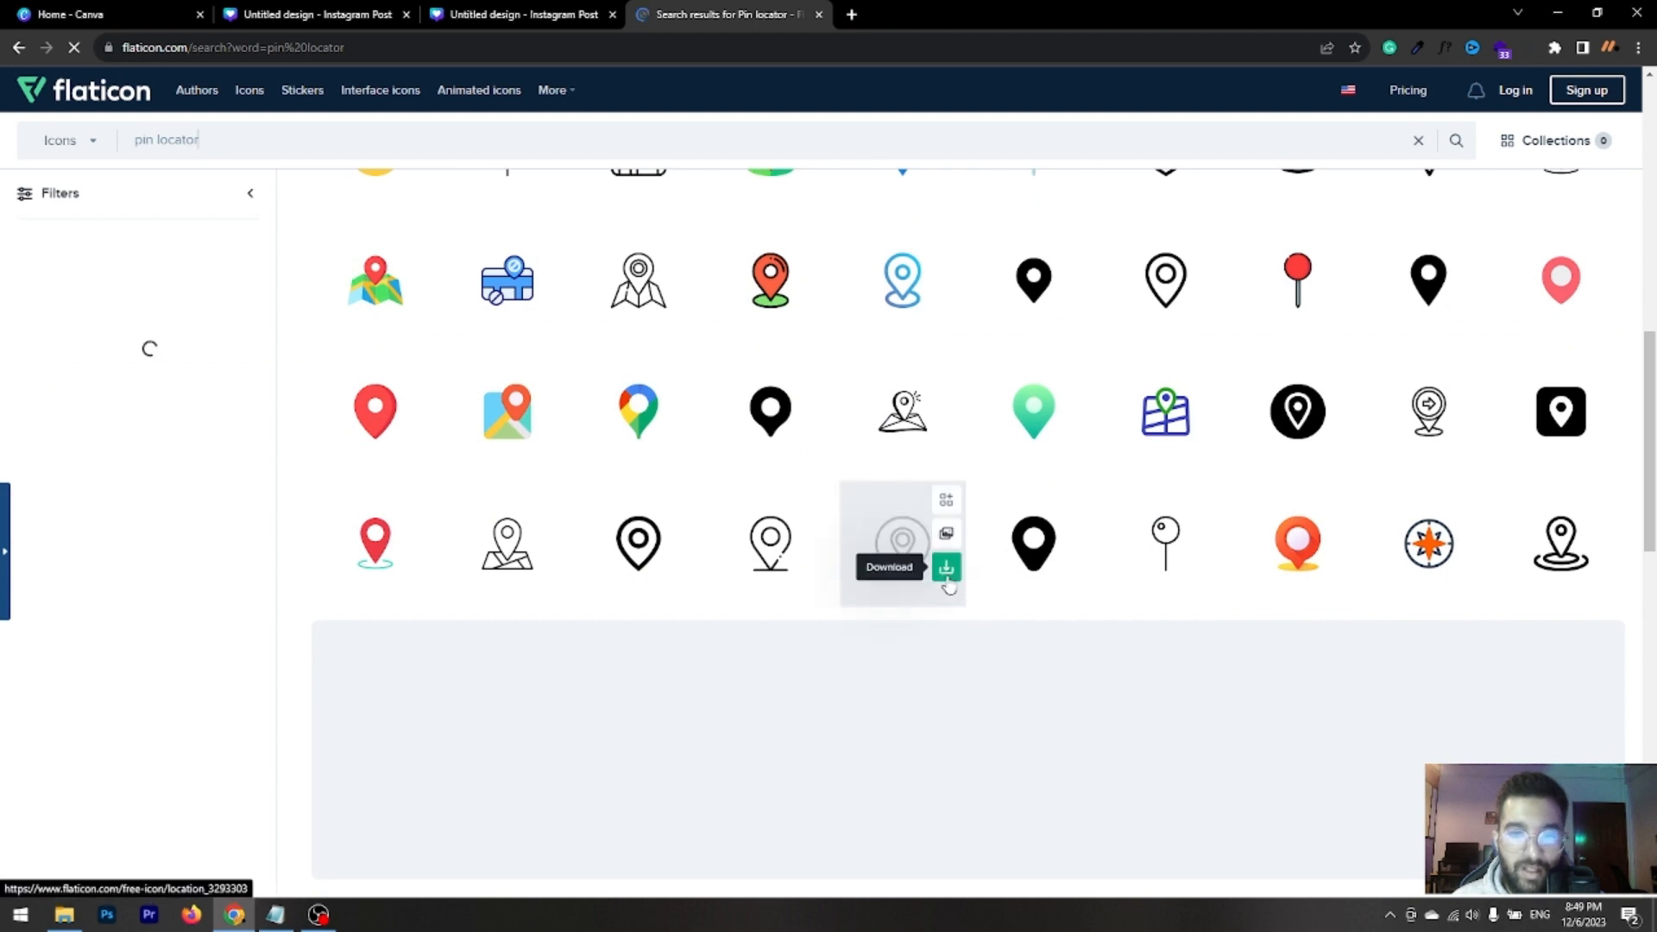
scroll(947, 582, "up", 6)
scroll(947, 582, "up", 5)
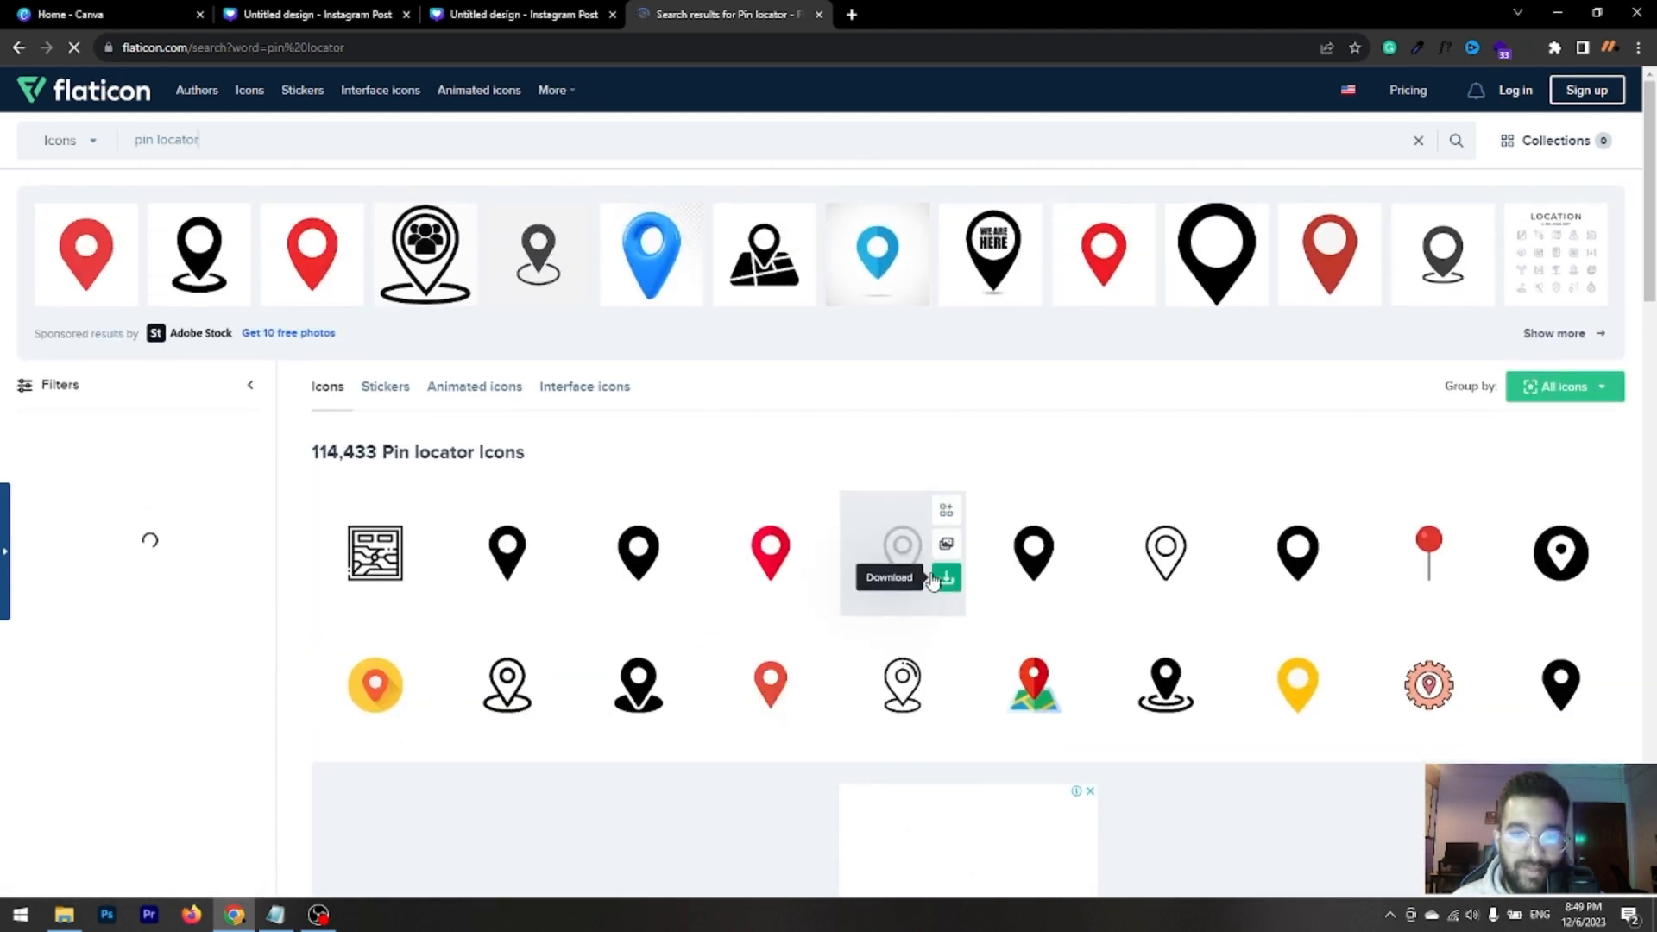
Go back to the car wash design in Canva and open the uploaded images
left_click(515, 14)
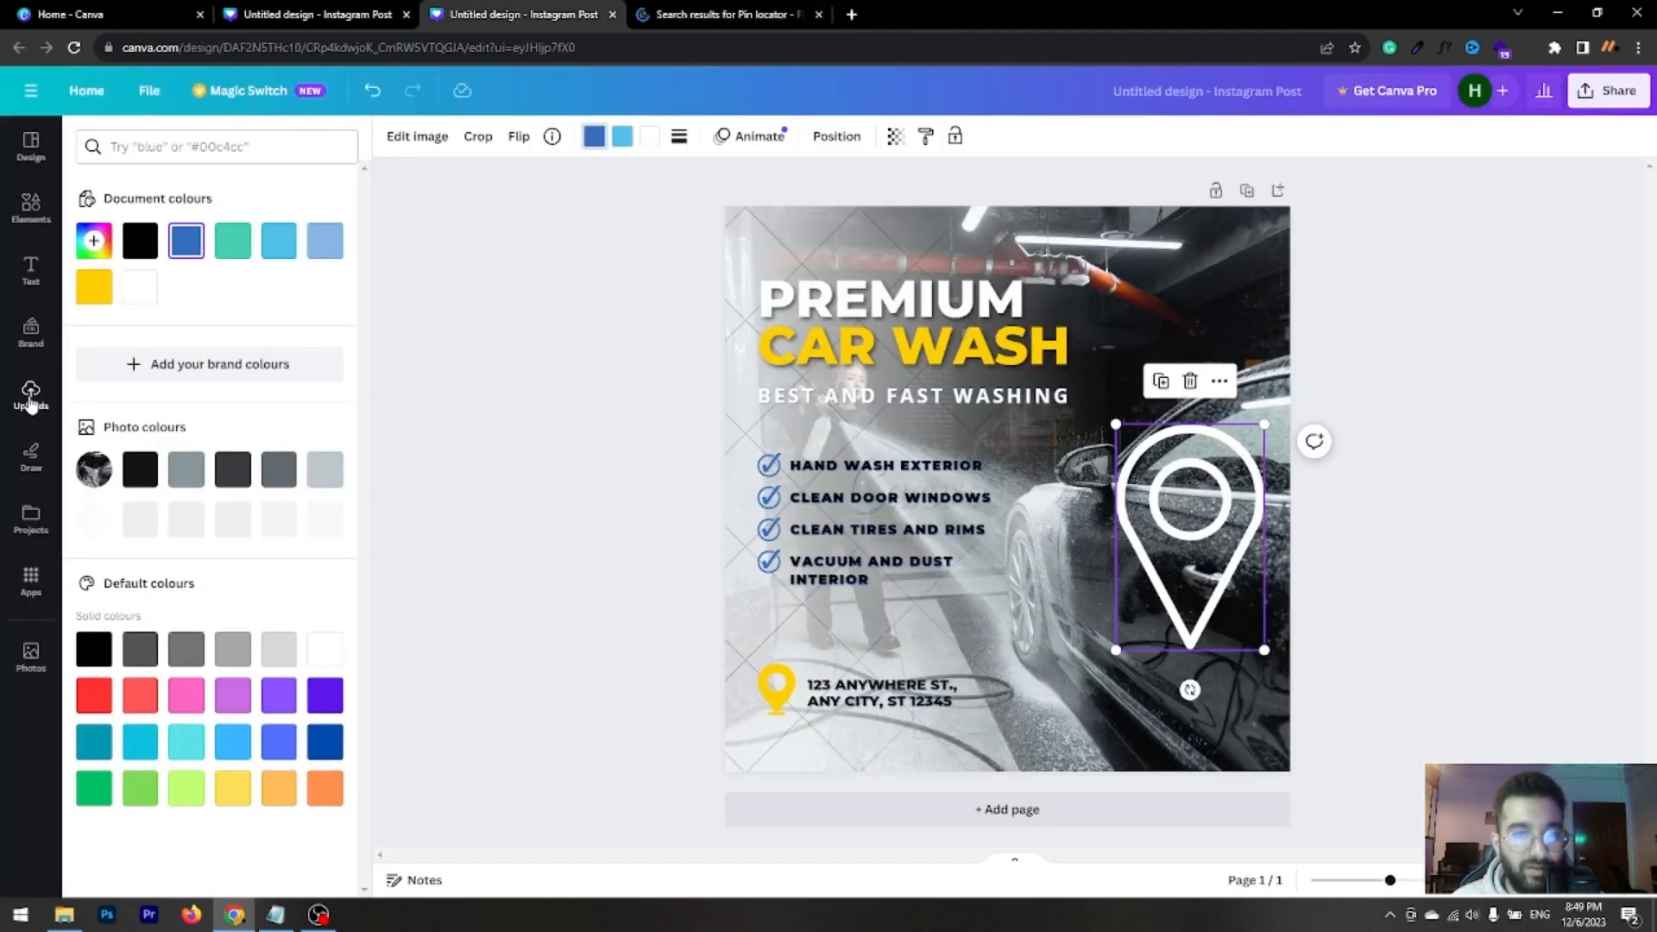
left_click(30, 393)
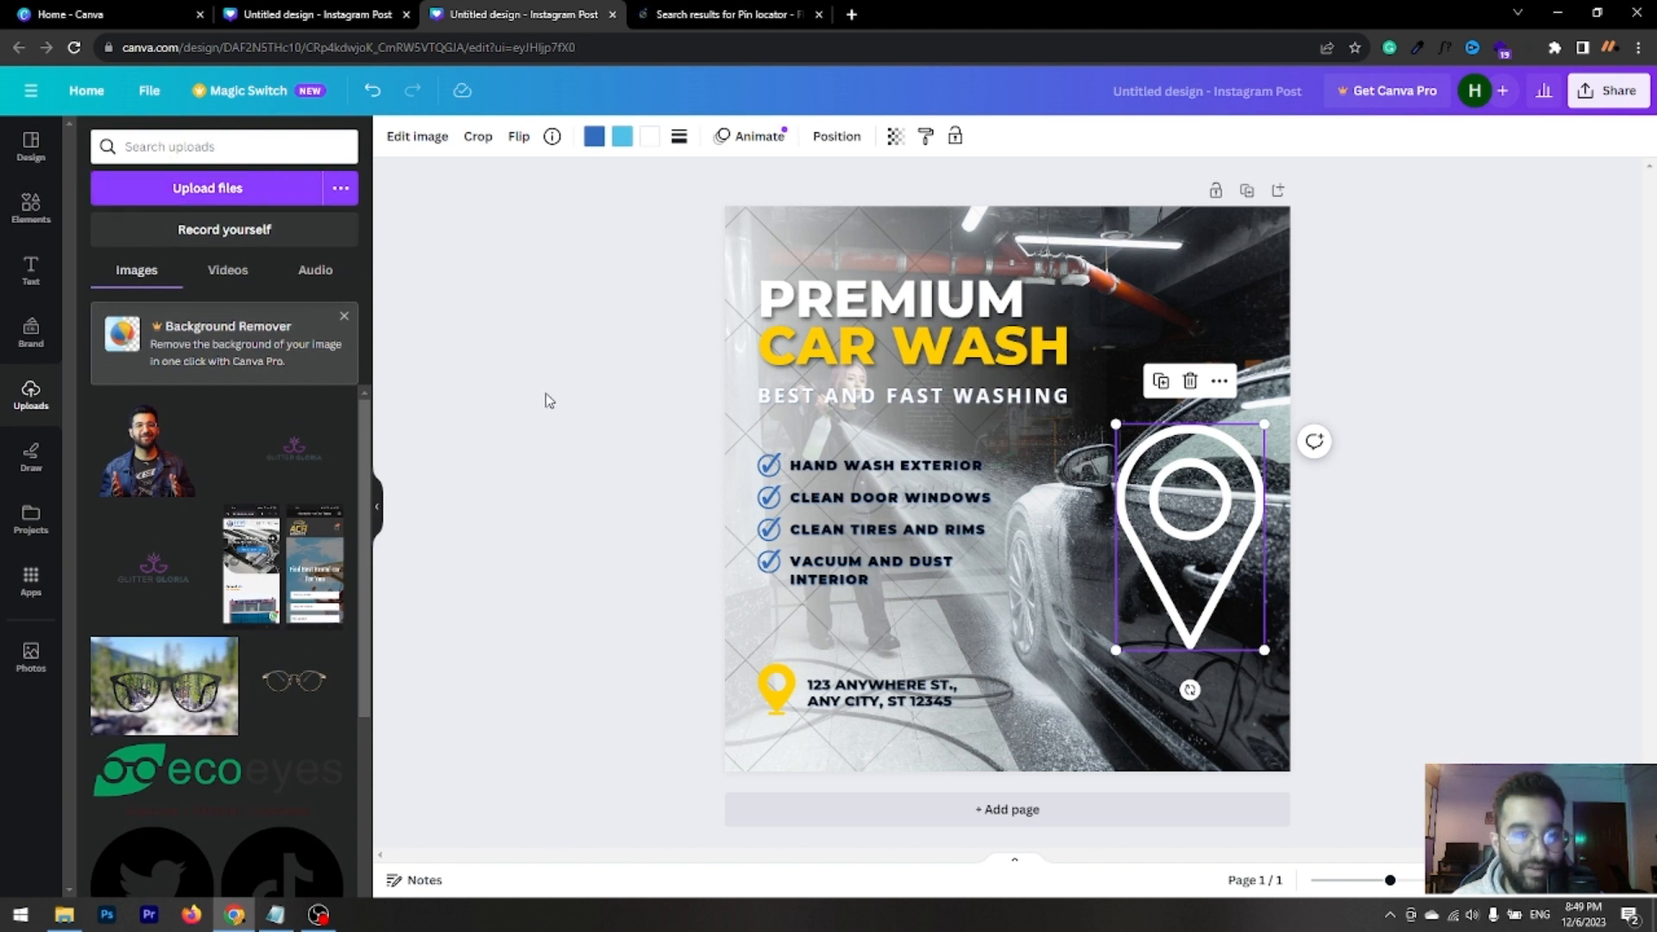
Try an uploaded logo image on the car wash design and delete it from the page
left_click(288, 465)
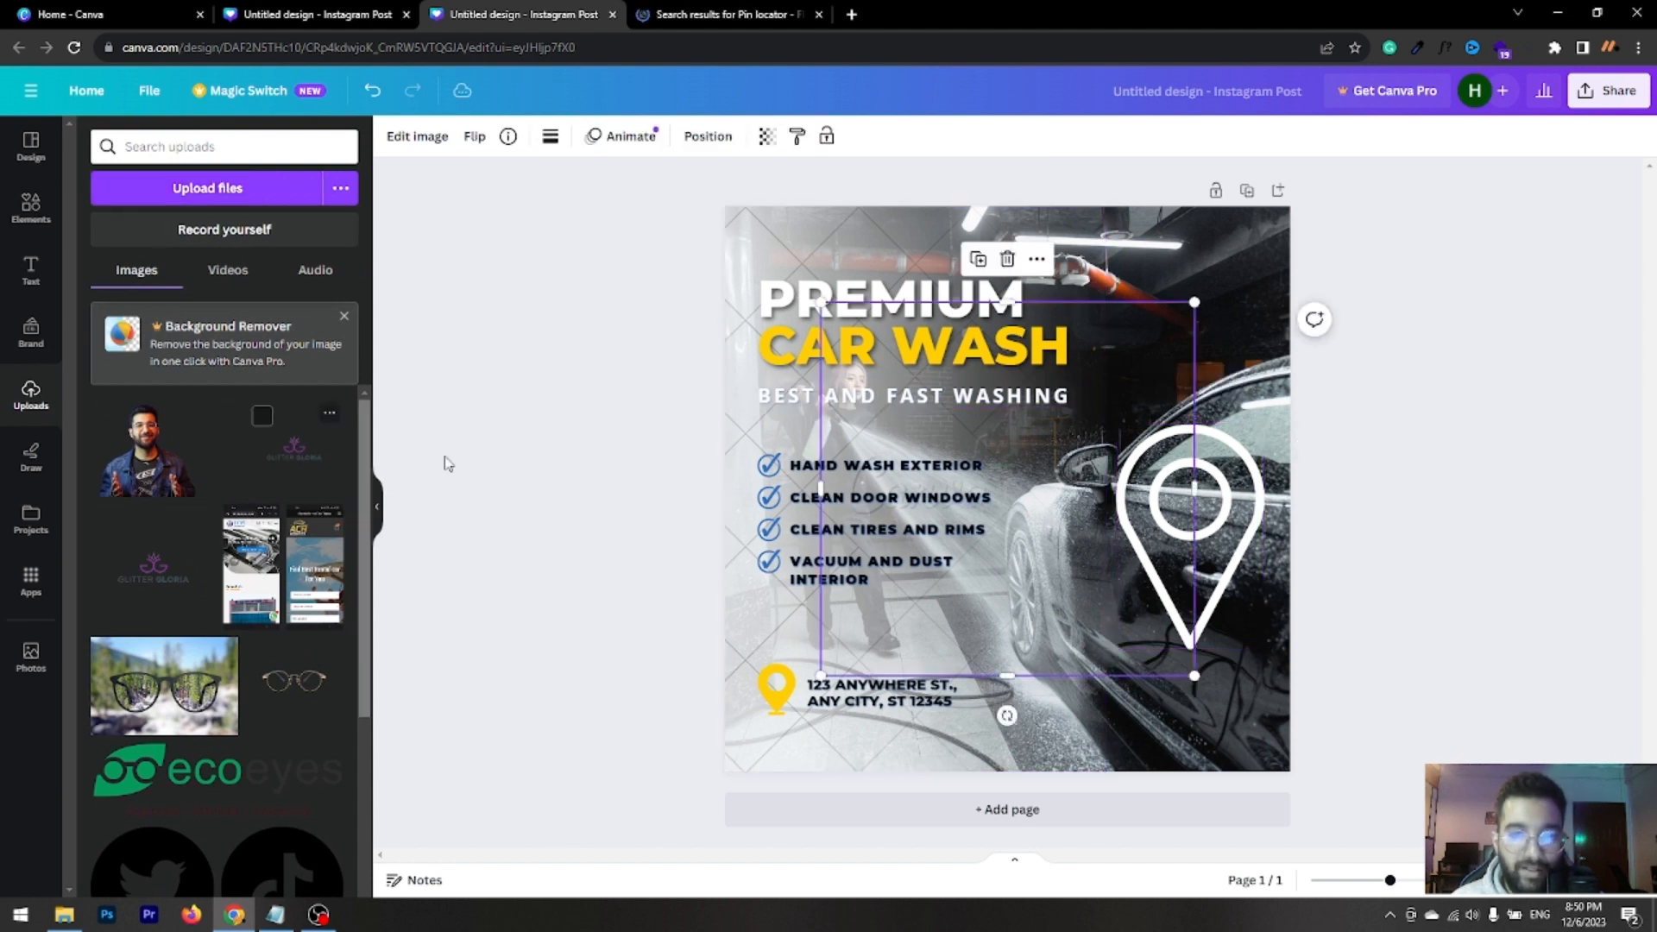
key("Delete")
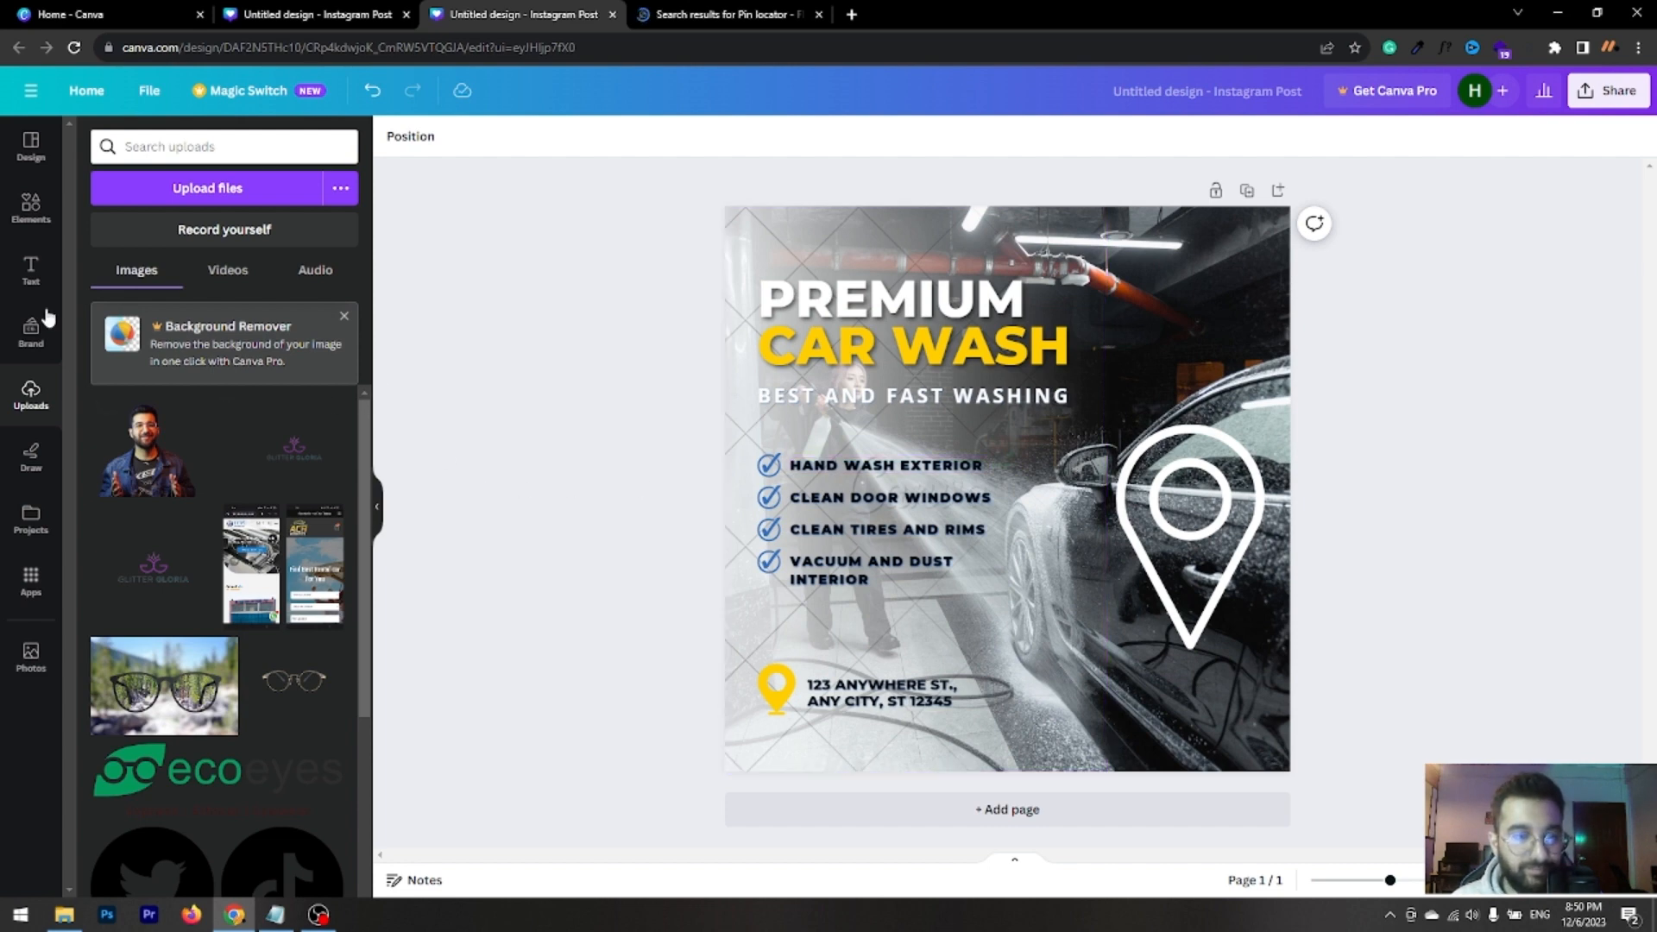
Browse back to the similar car templates and delete the large white outlined pin from the car wash design
left_click(34, 199)
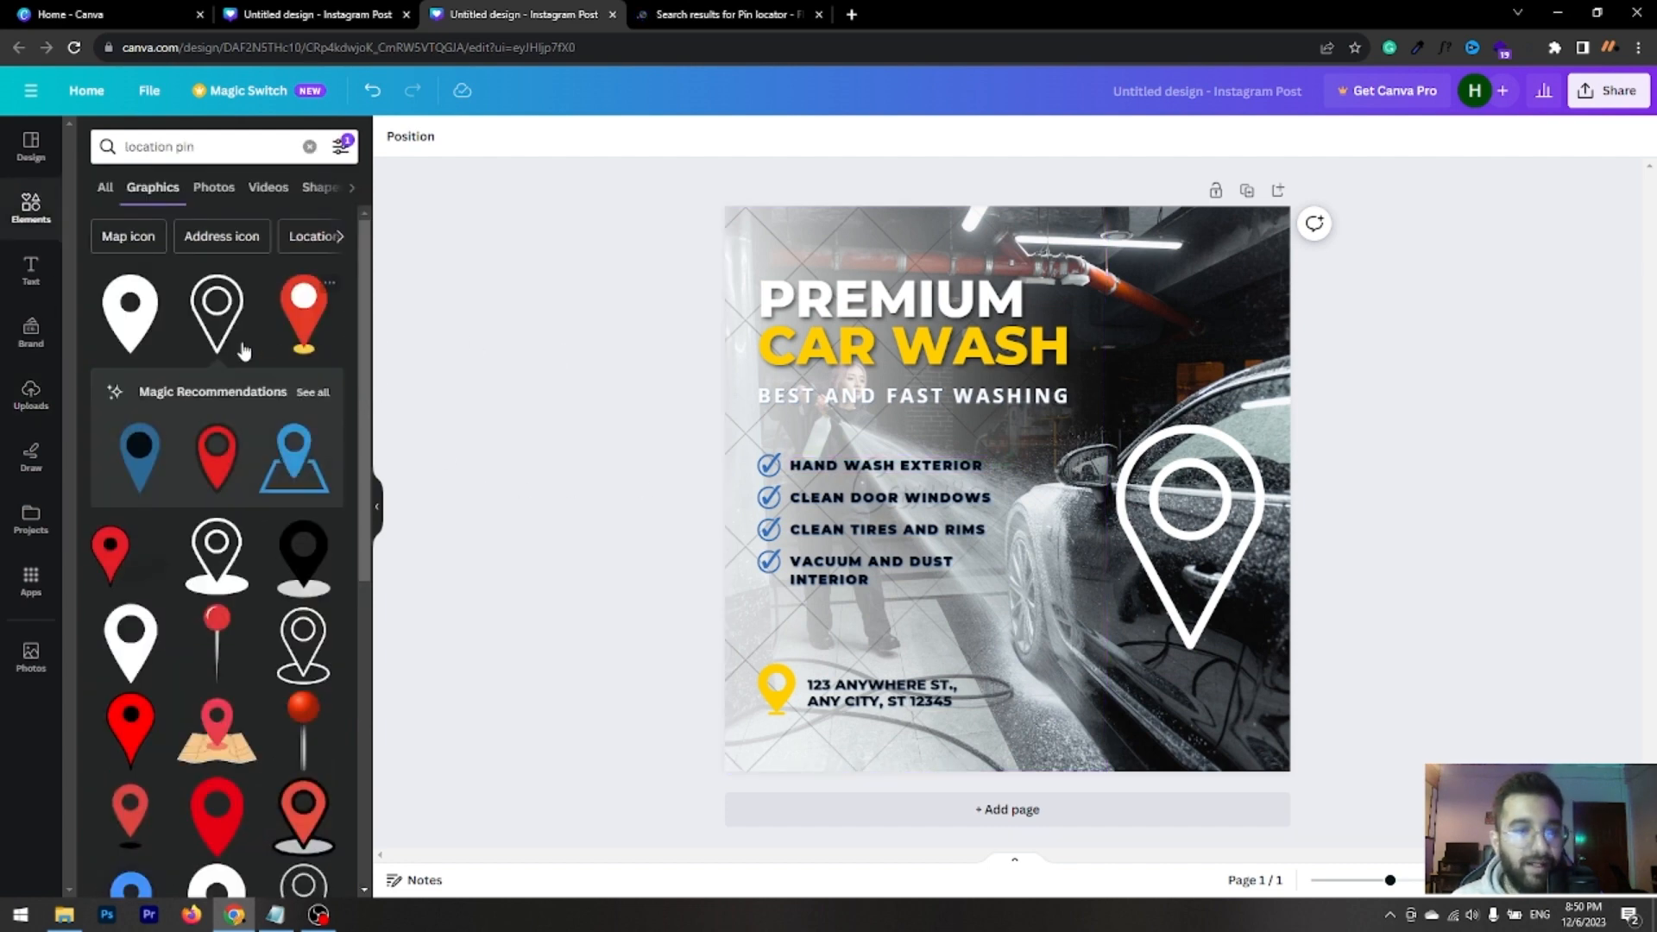
left_click(33, 145)
scroll(253, 616, "down", 5)
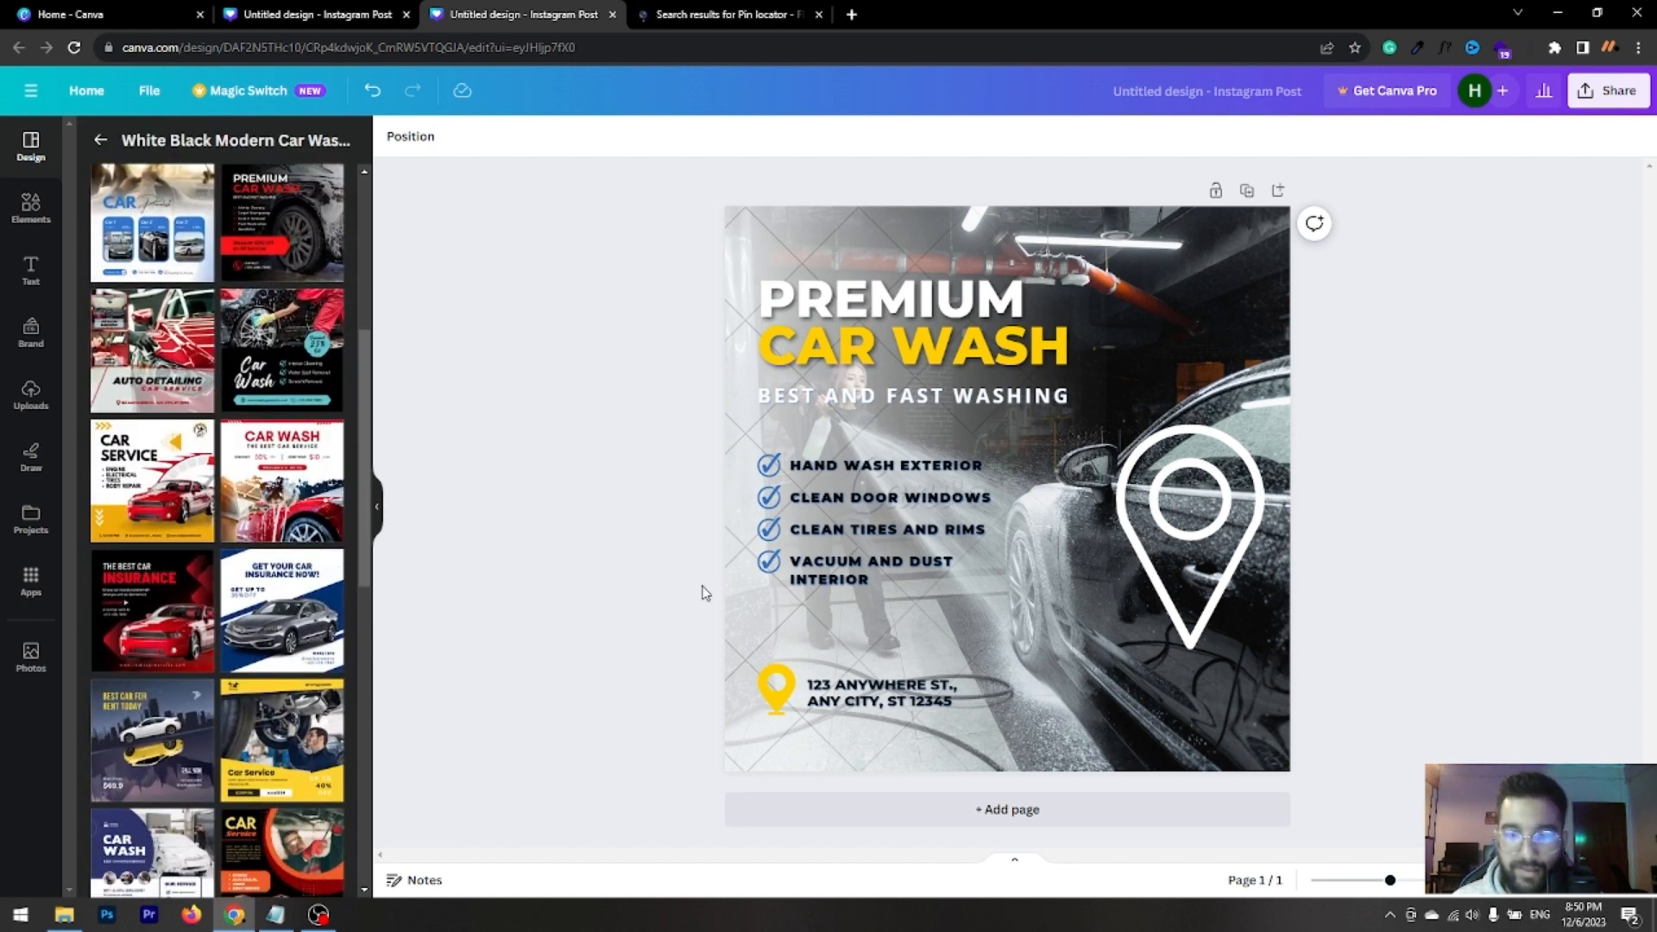
left_click(1205, 536)
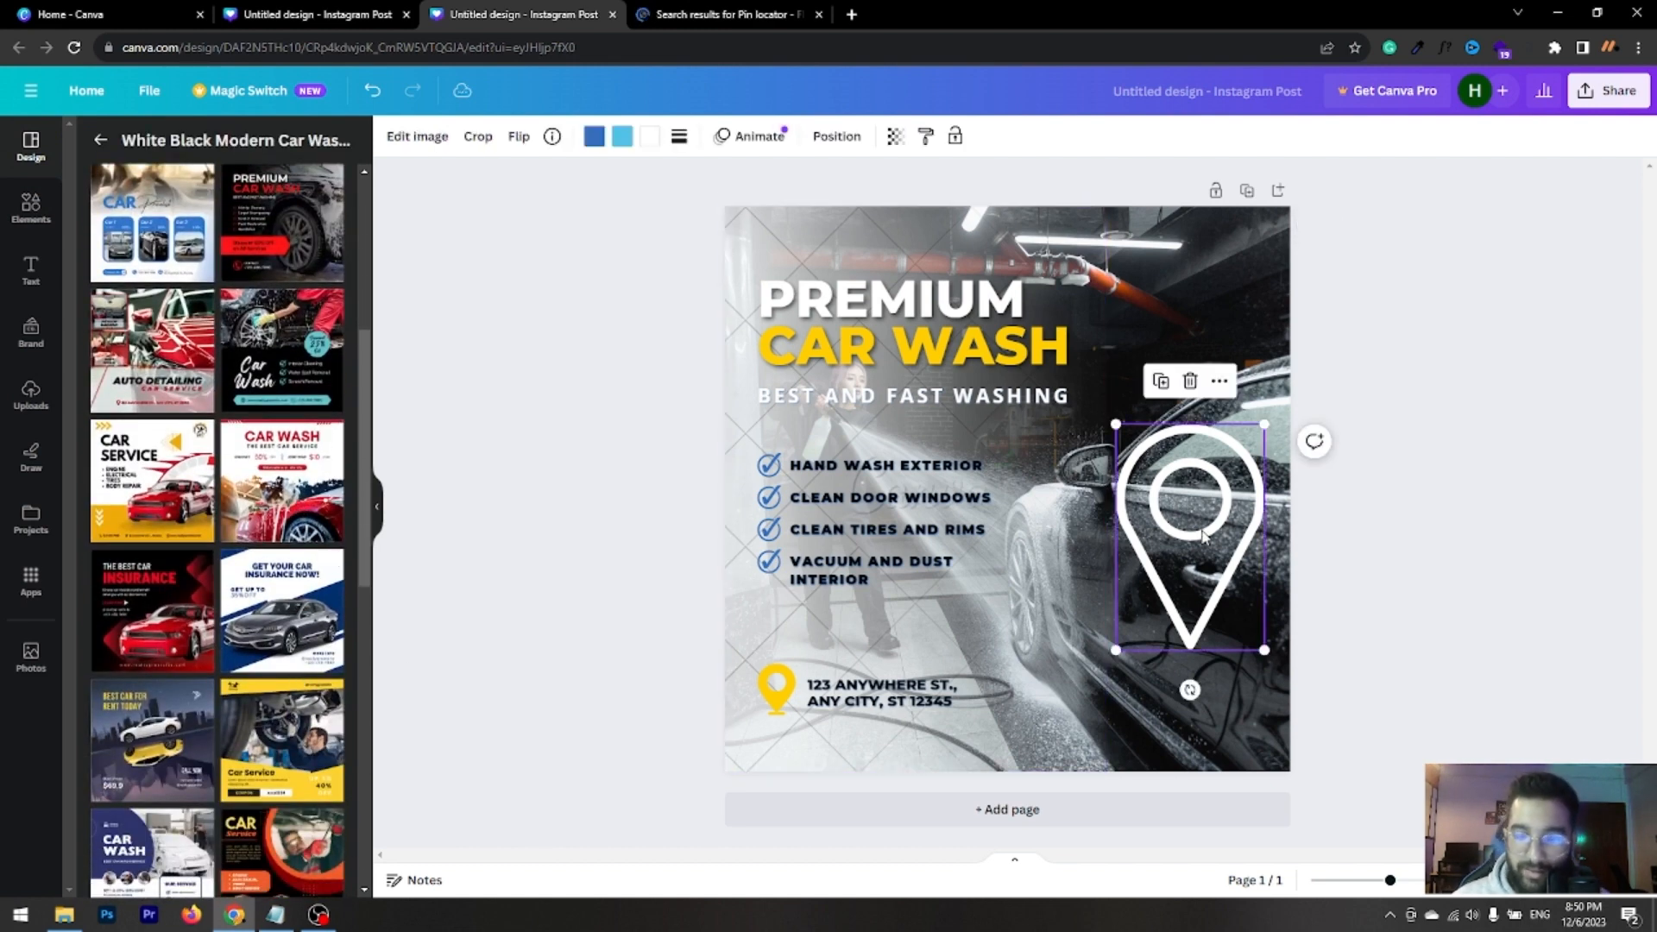
key("Delete")
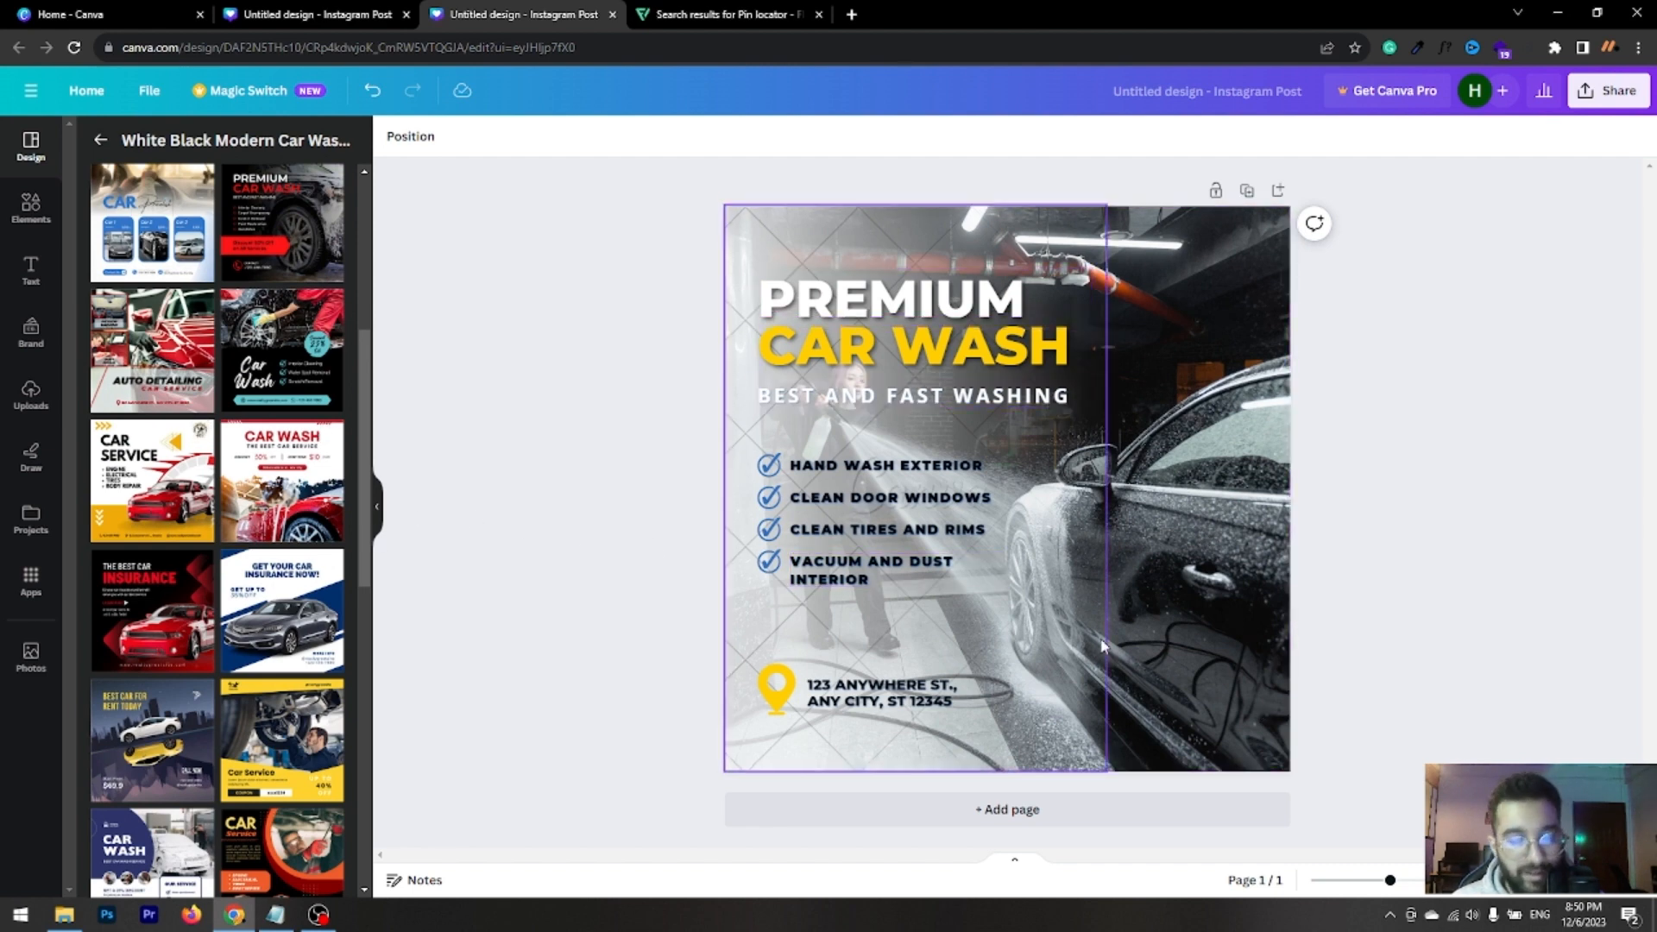
left_click(362, 24)
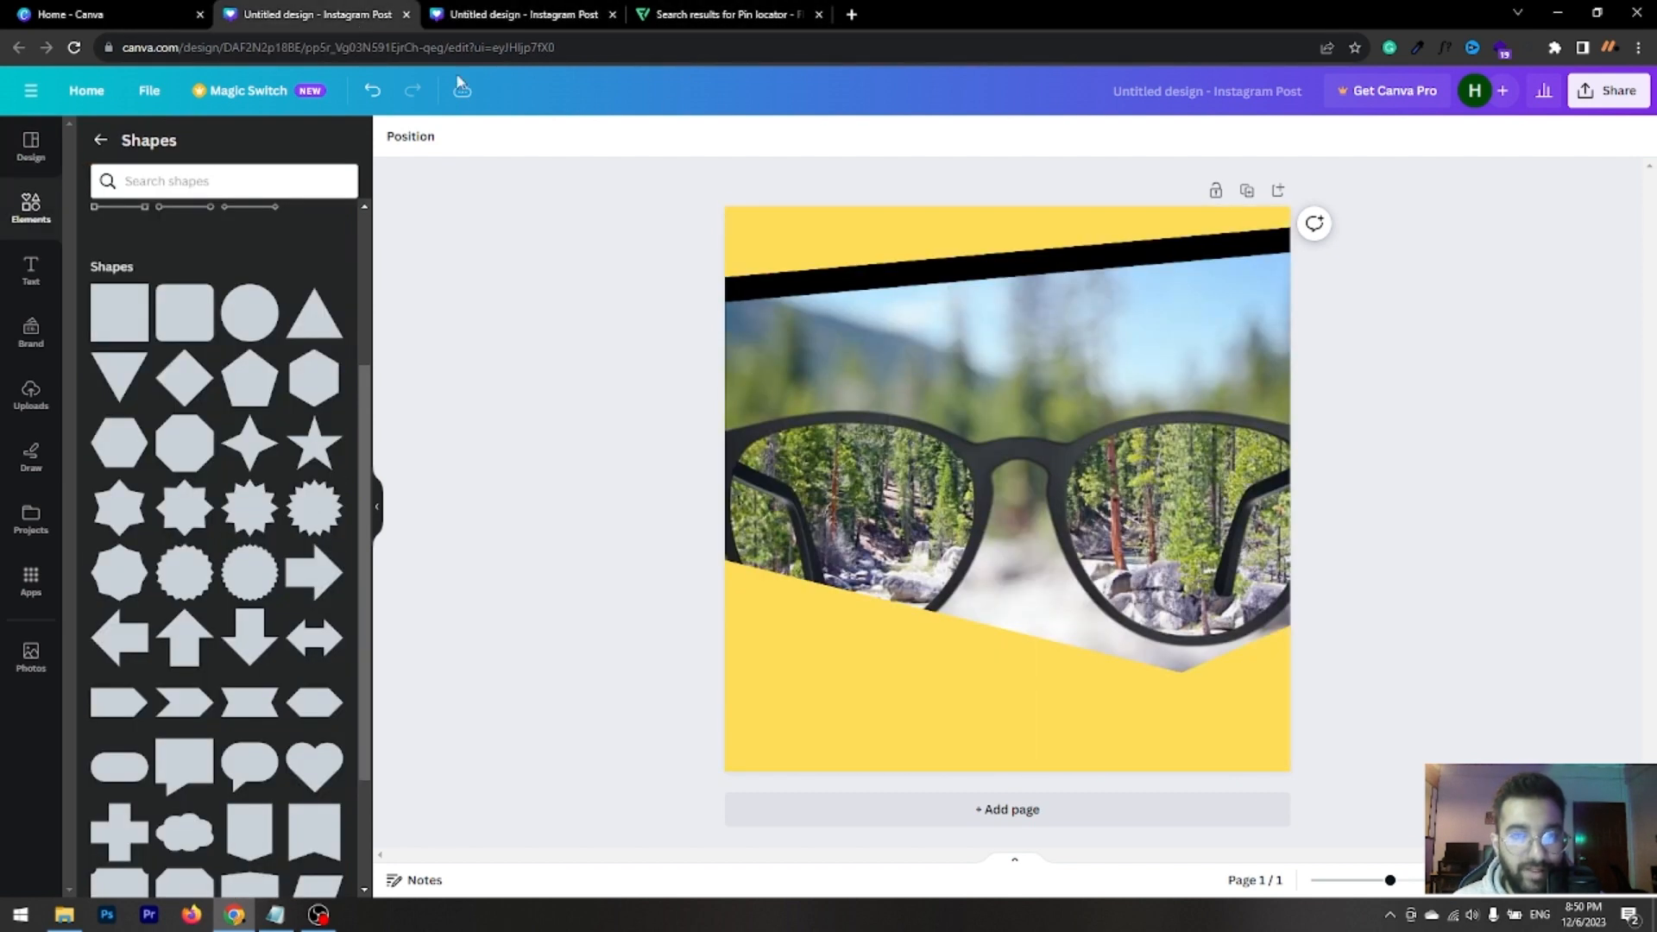
left_click(553, 15)
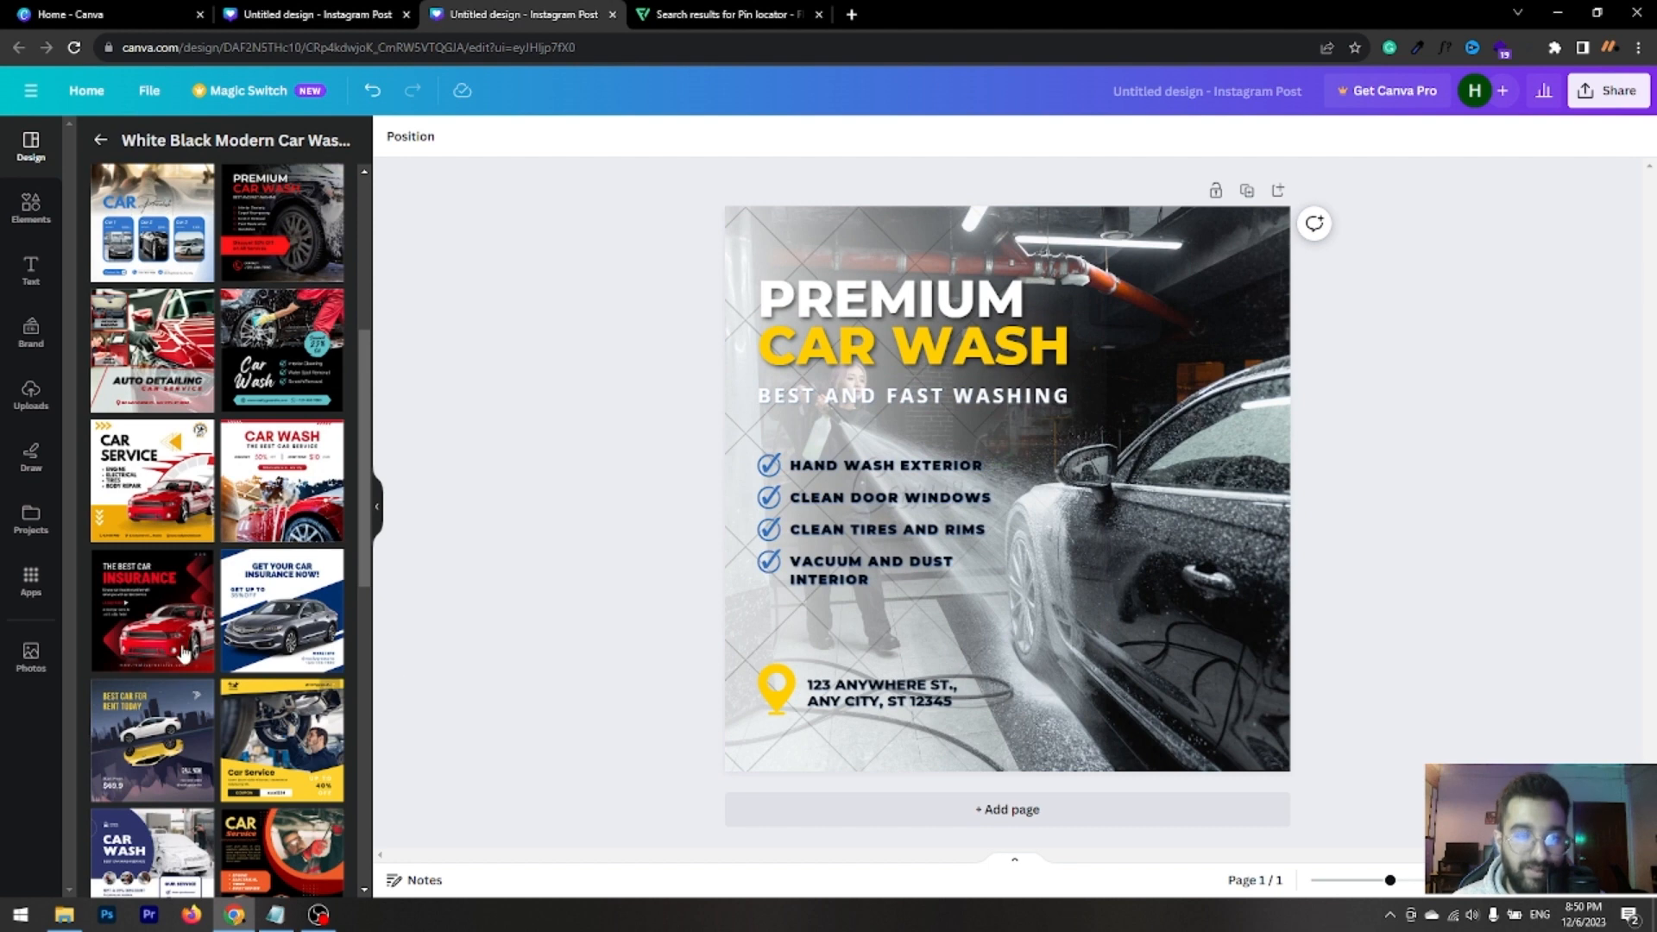
Apply the blue and white "Get your car insurance now!" template to the page and delete its car photo
left_click(262, 632)
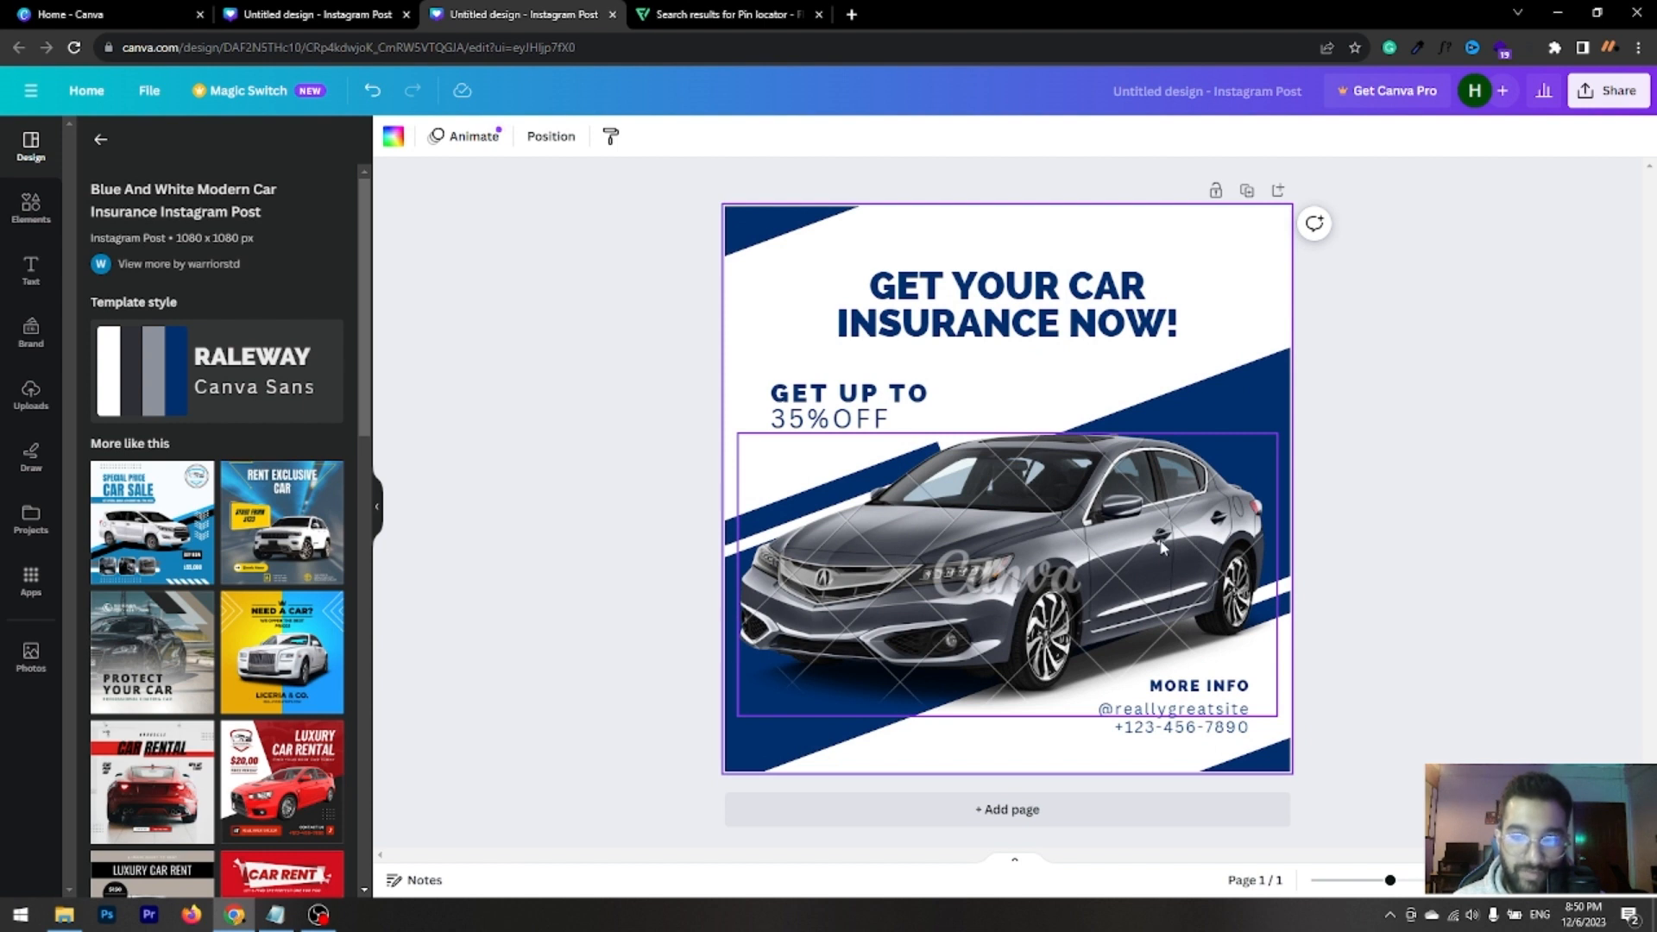
left_click(1039, 585)
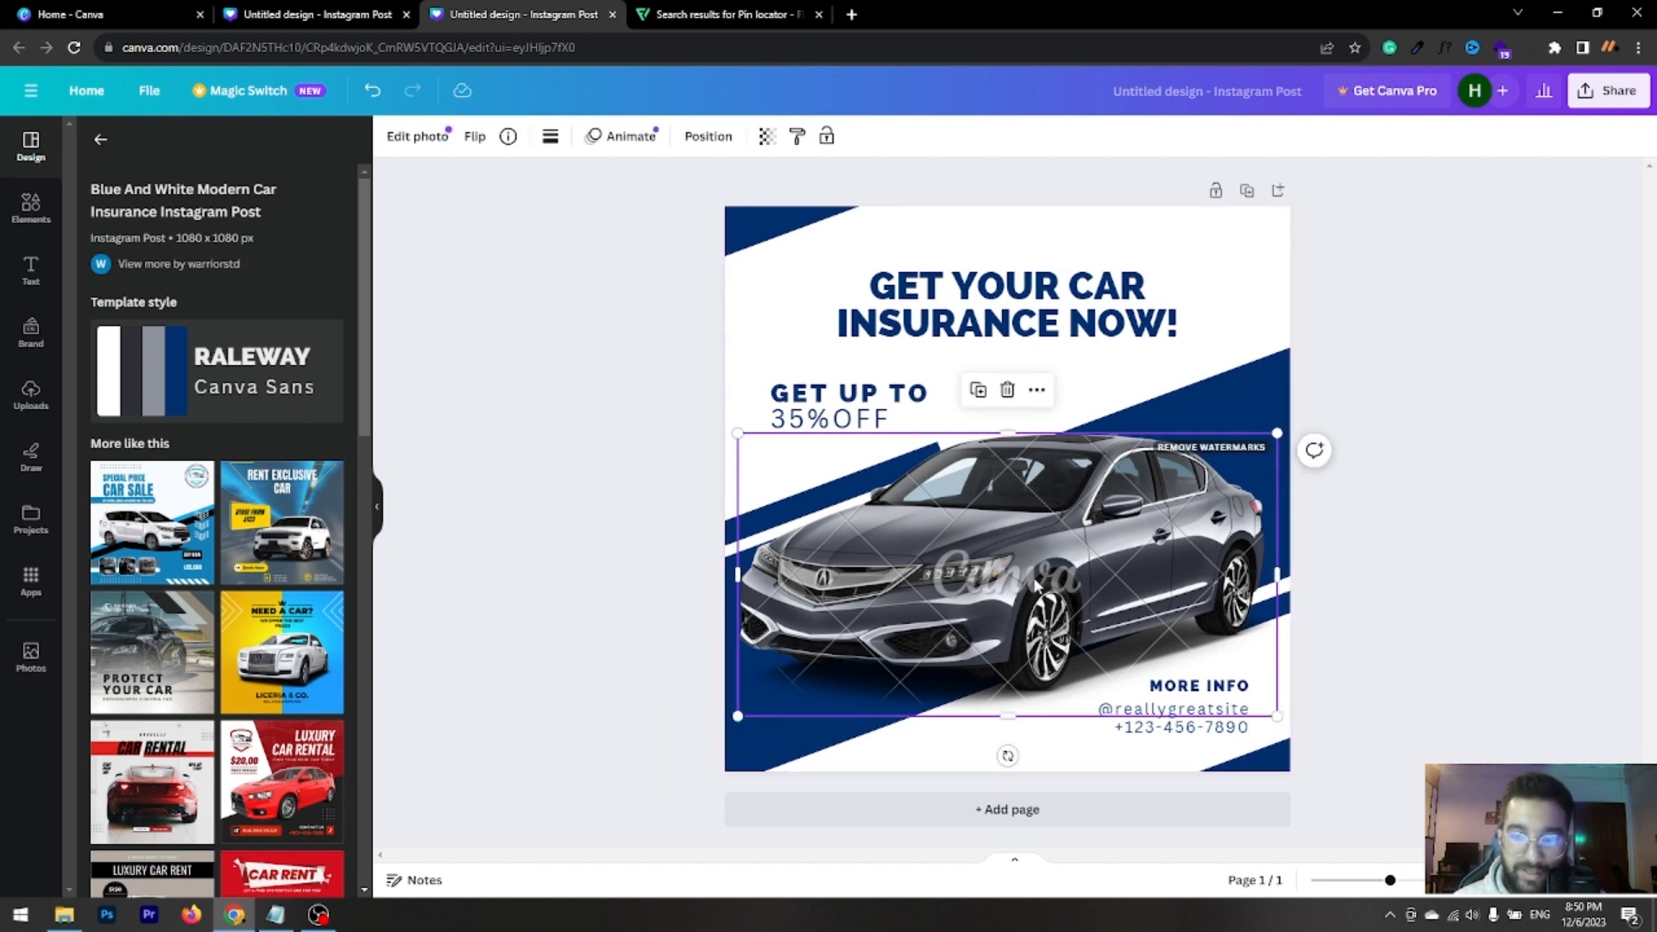
key("Delete")
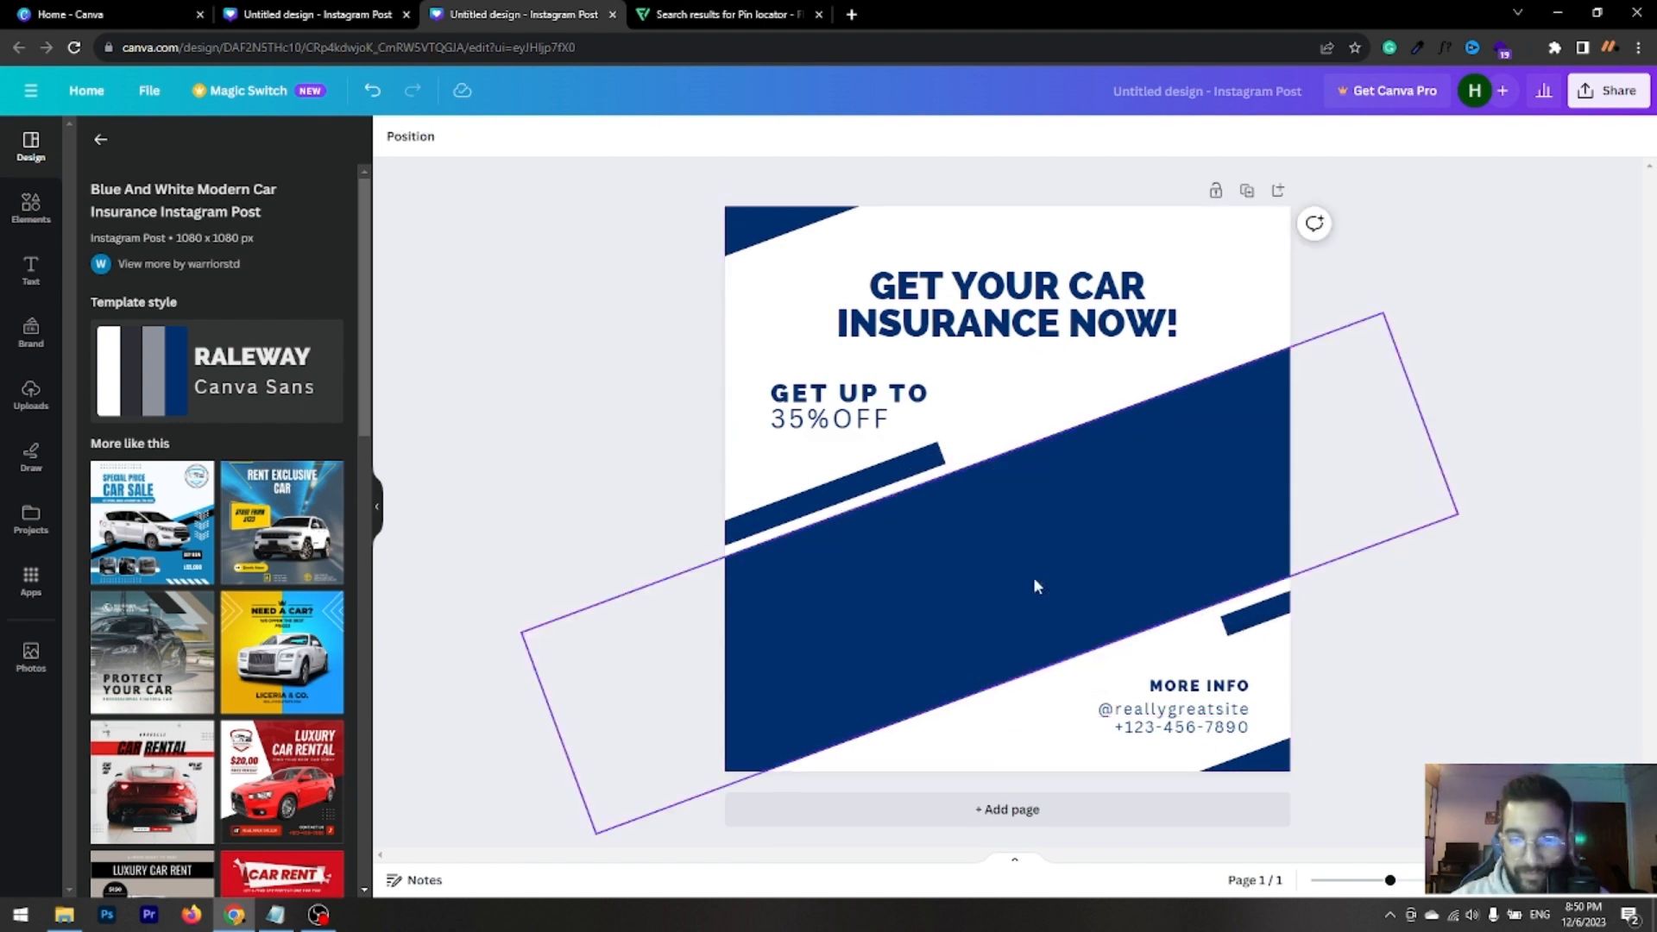